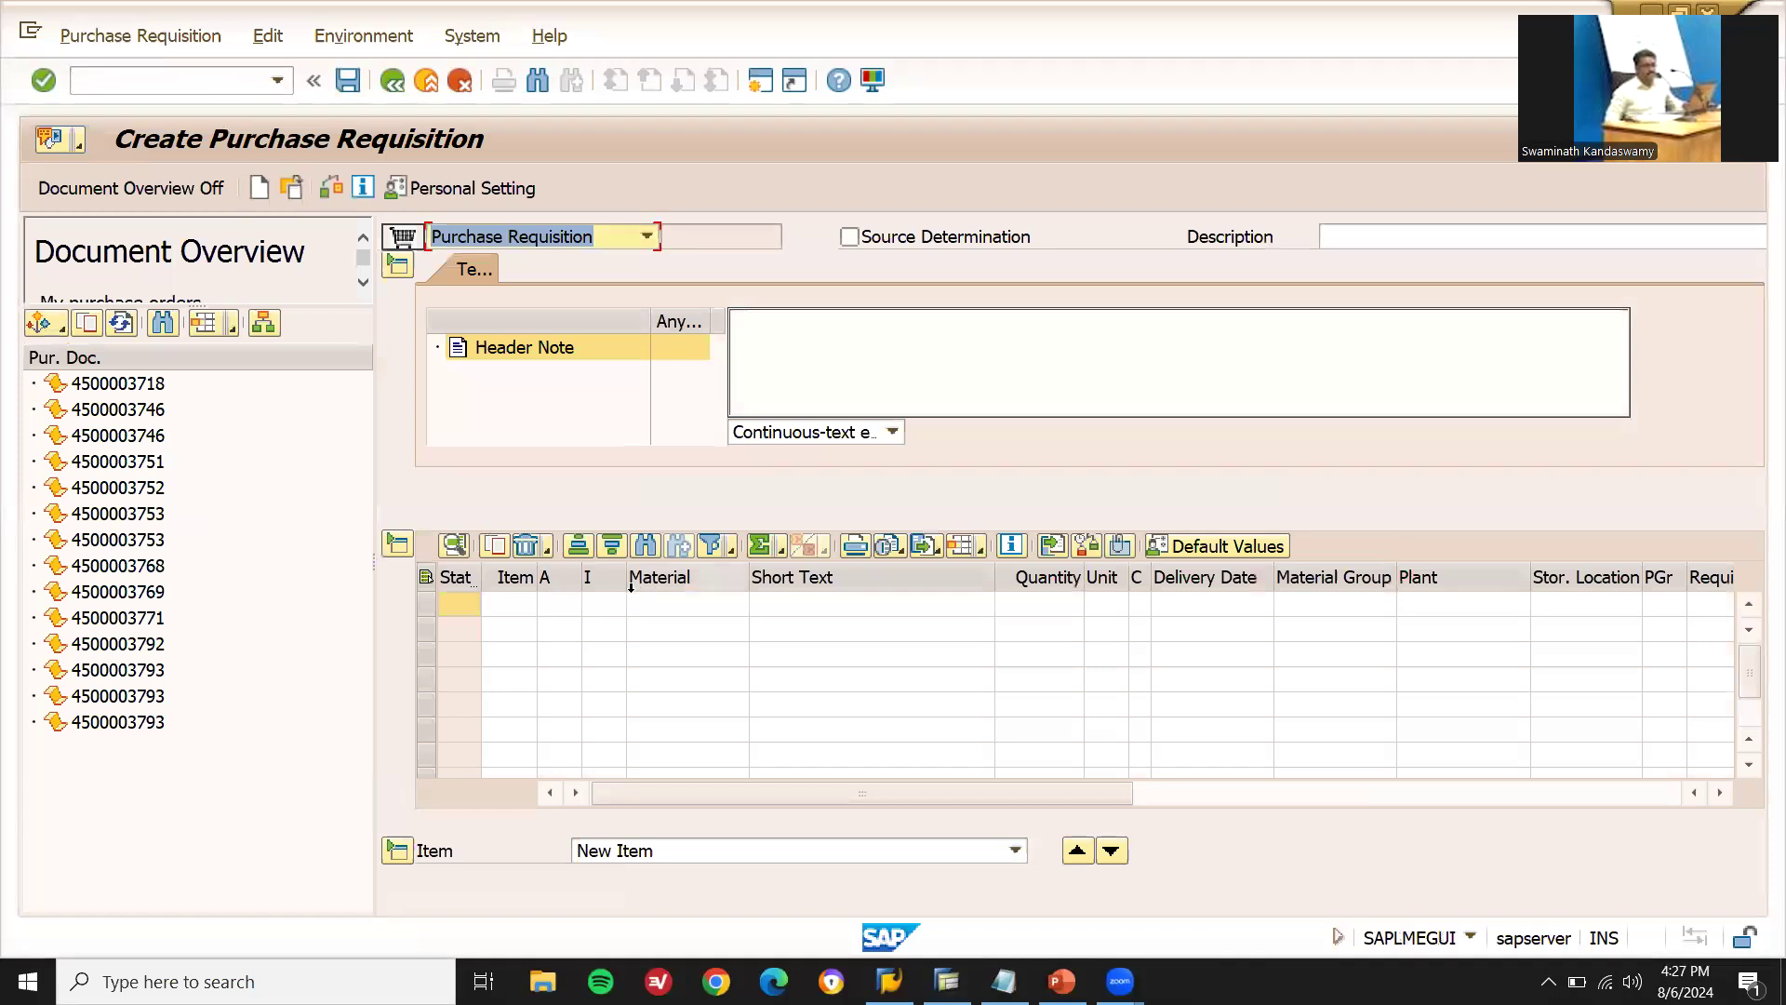
# - Enter item 10 as material 60610, quantity 10, plant LD03, purchasing group ZUS
pyautogui.click(652, 602)
pyautogui.write('6')
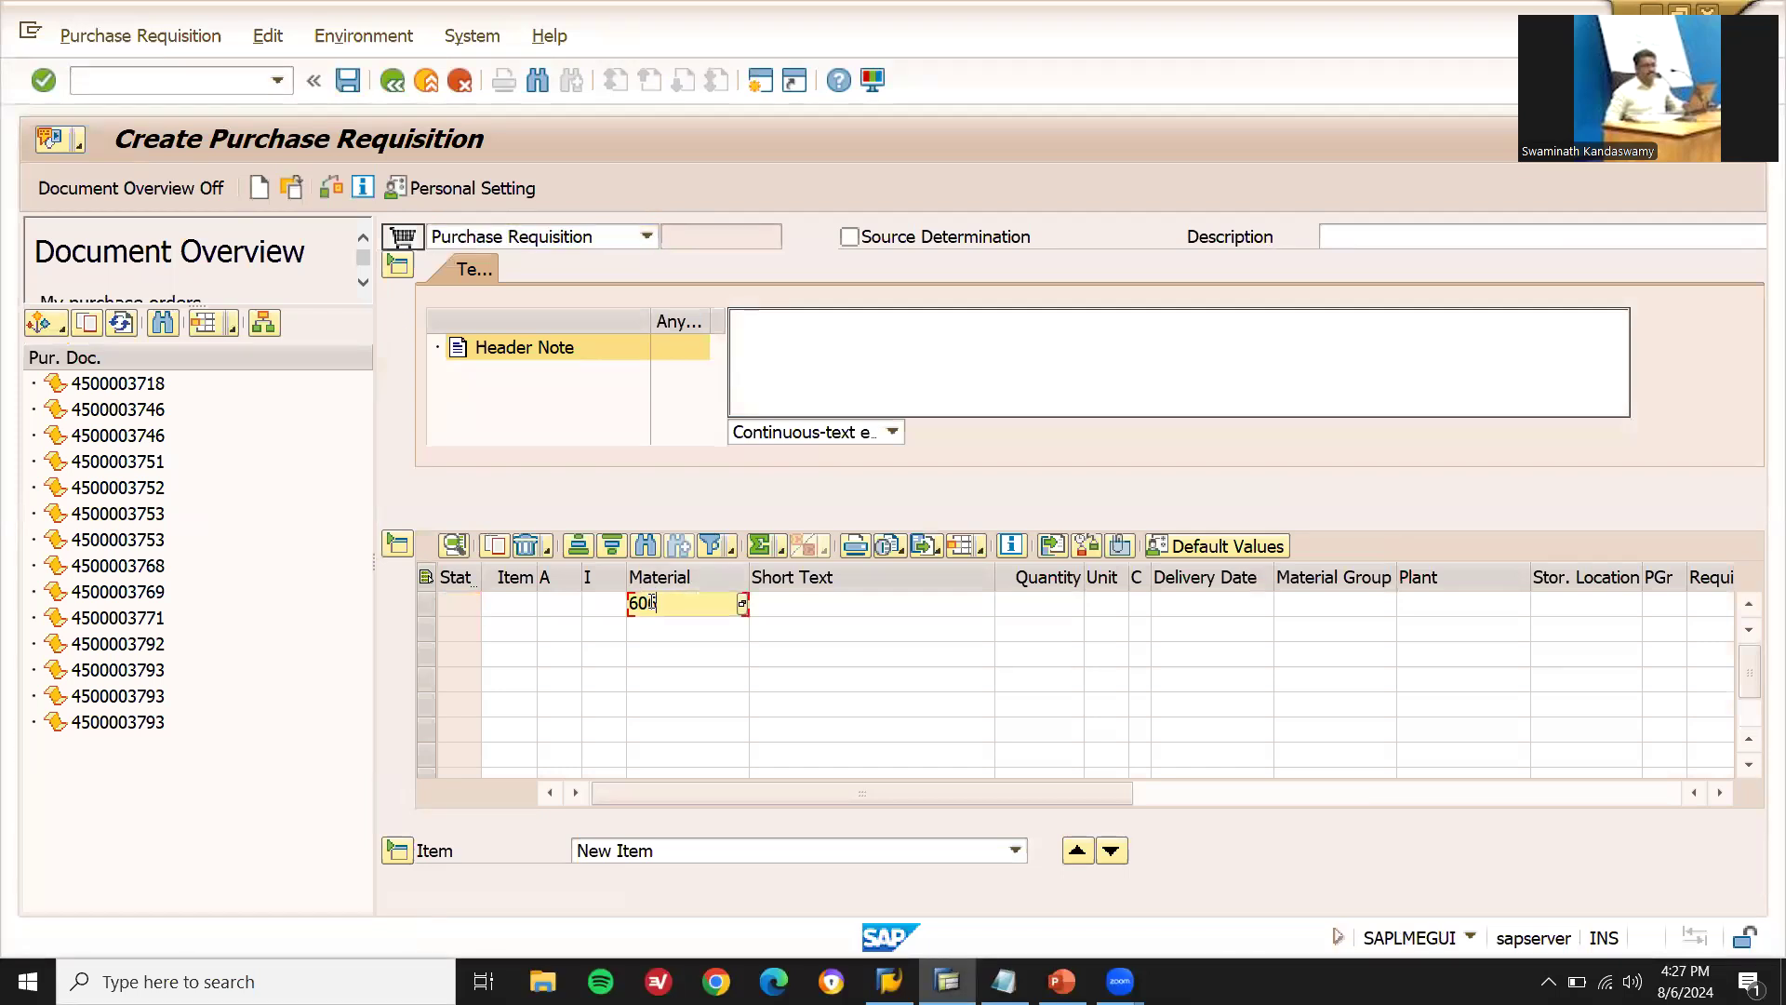
pyautogui.write('0610')
pyautogui.press('Return')
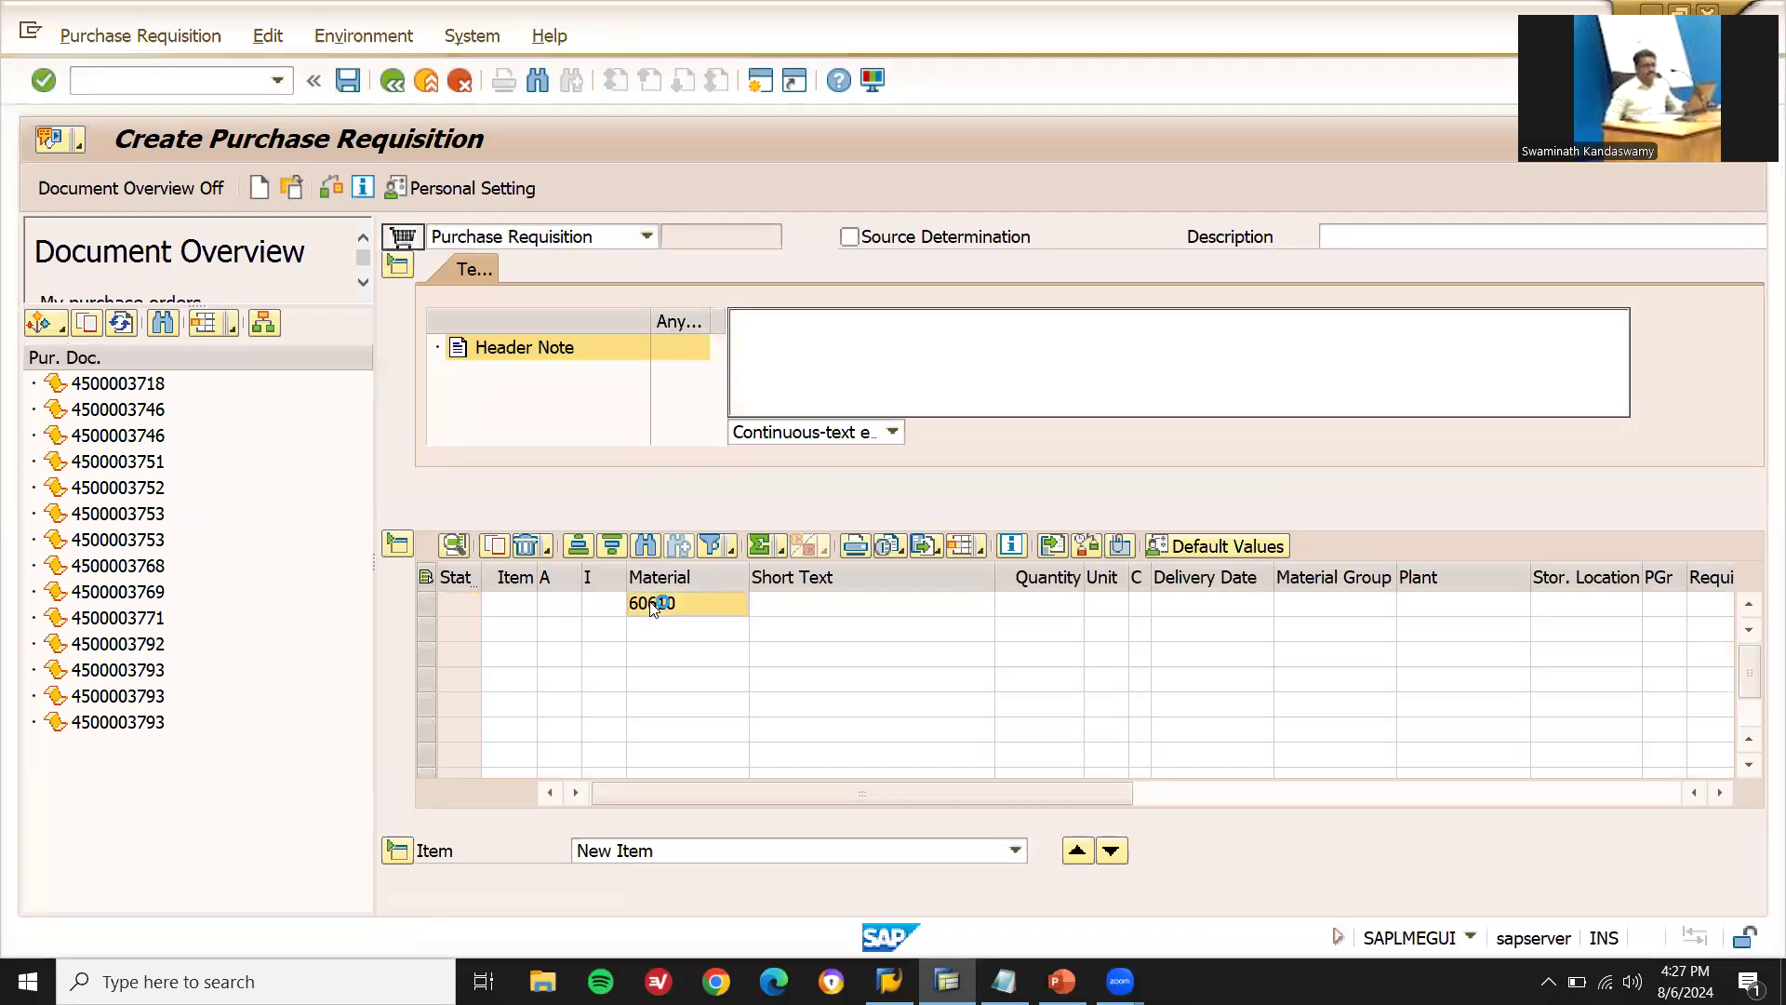
pyautogui.write('10')
pyautogui.press('Return')
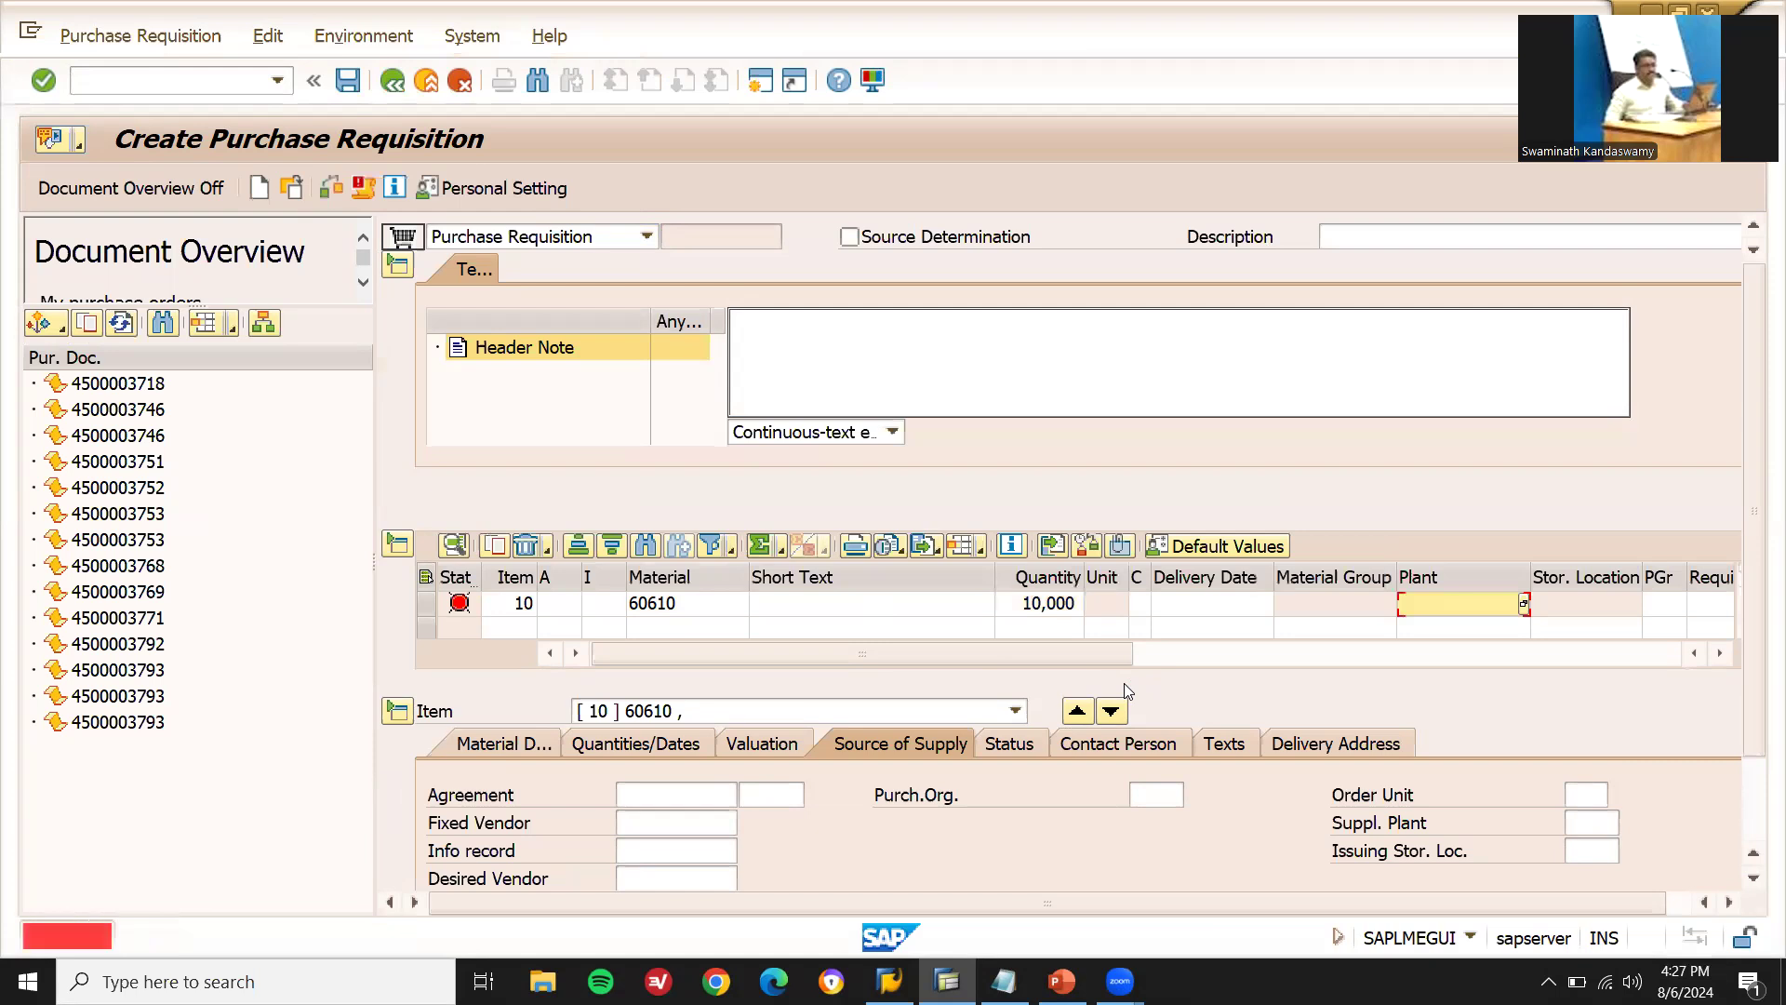
pyautogui.write('LD')
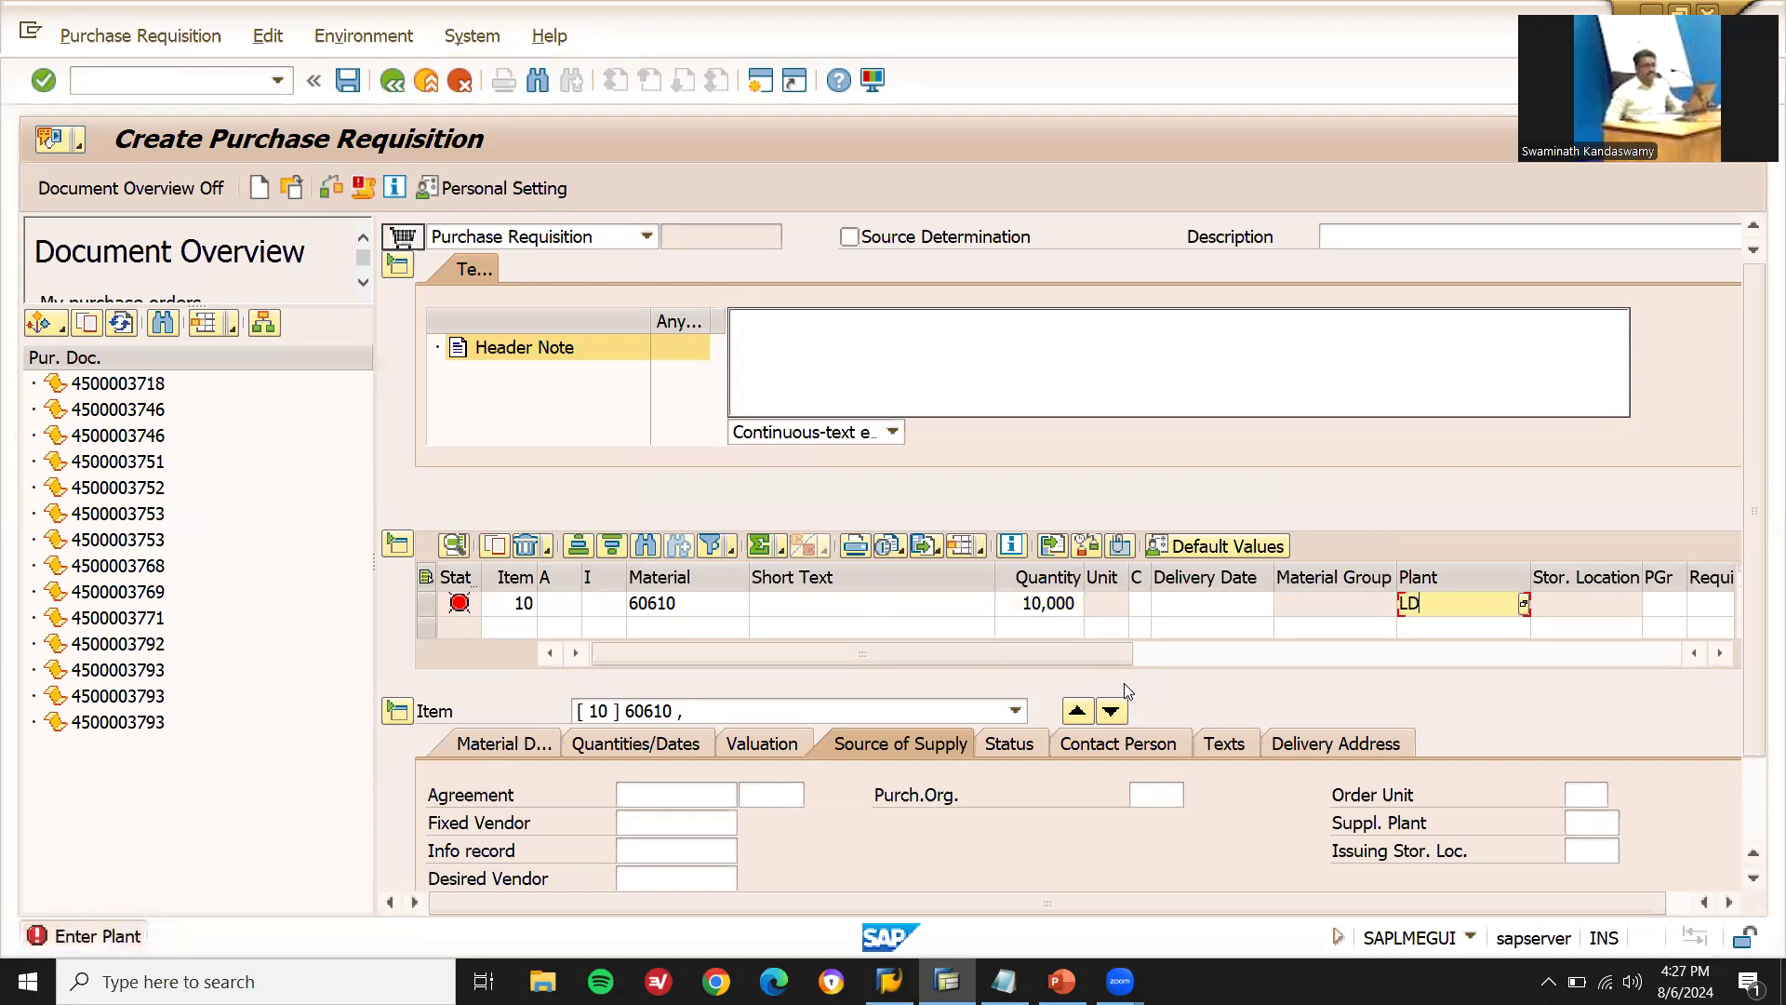
pyautogui.write('03')
pyautogui.press('Return')
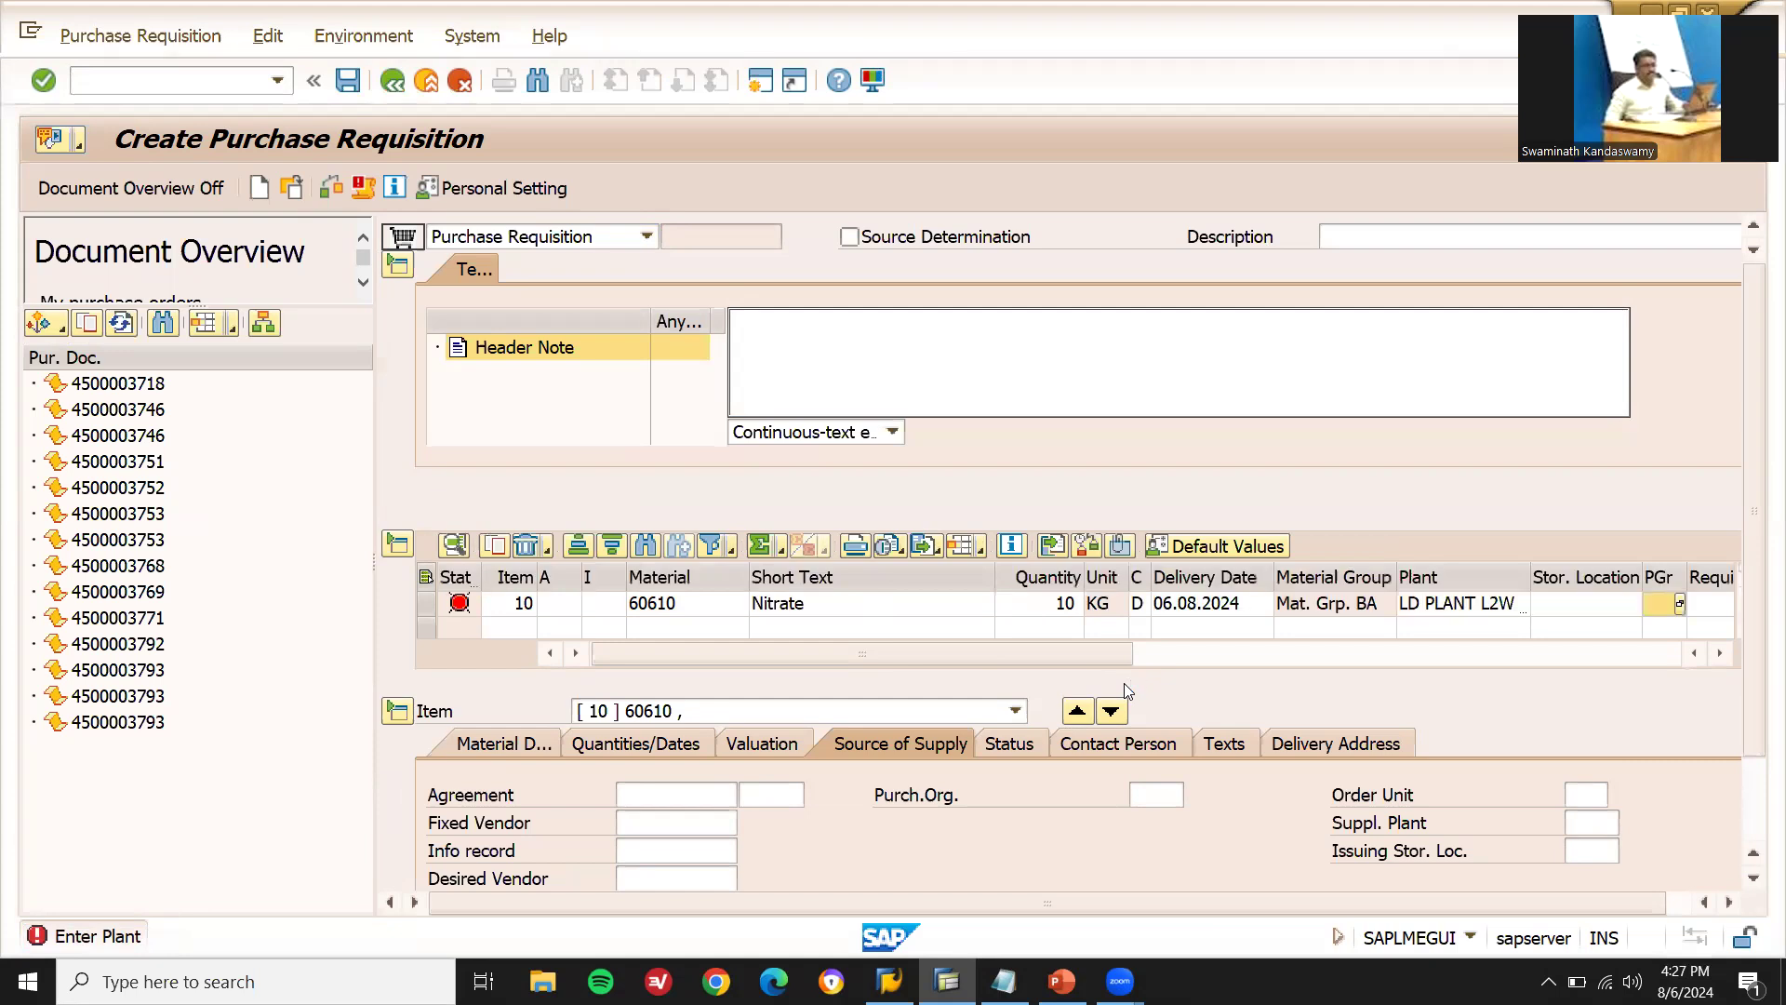
pyautogui.click(1680, 605)
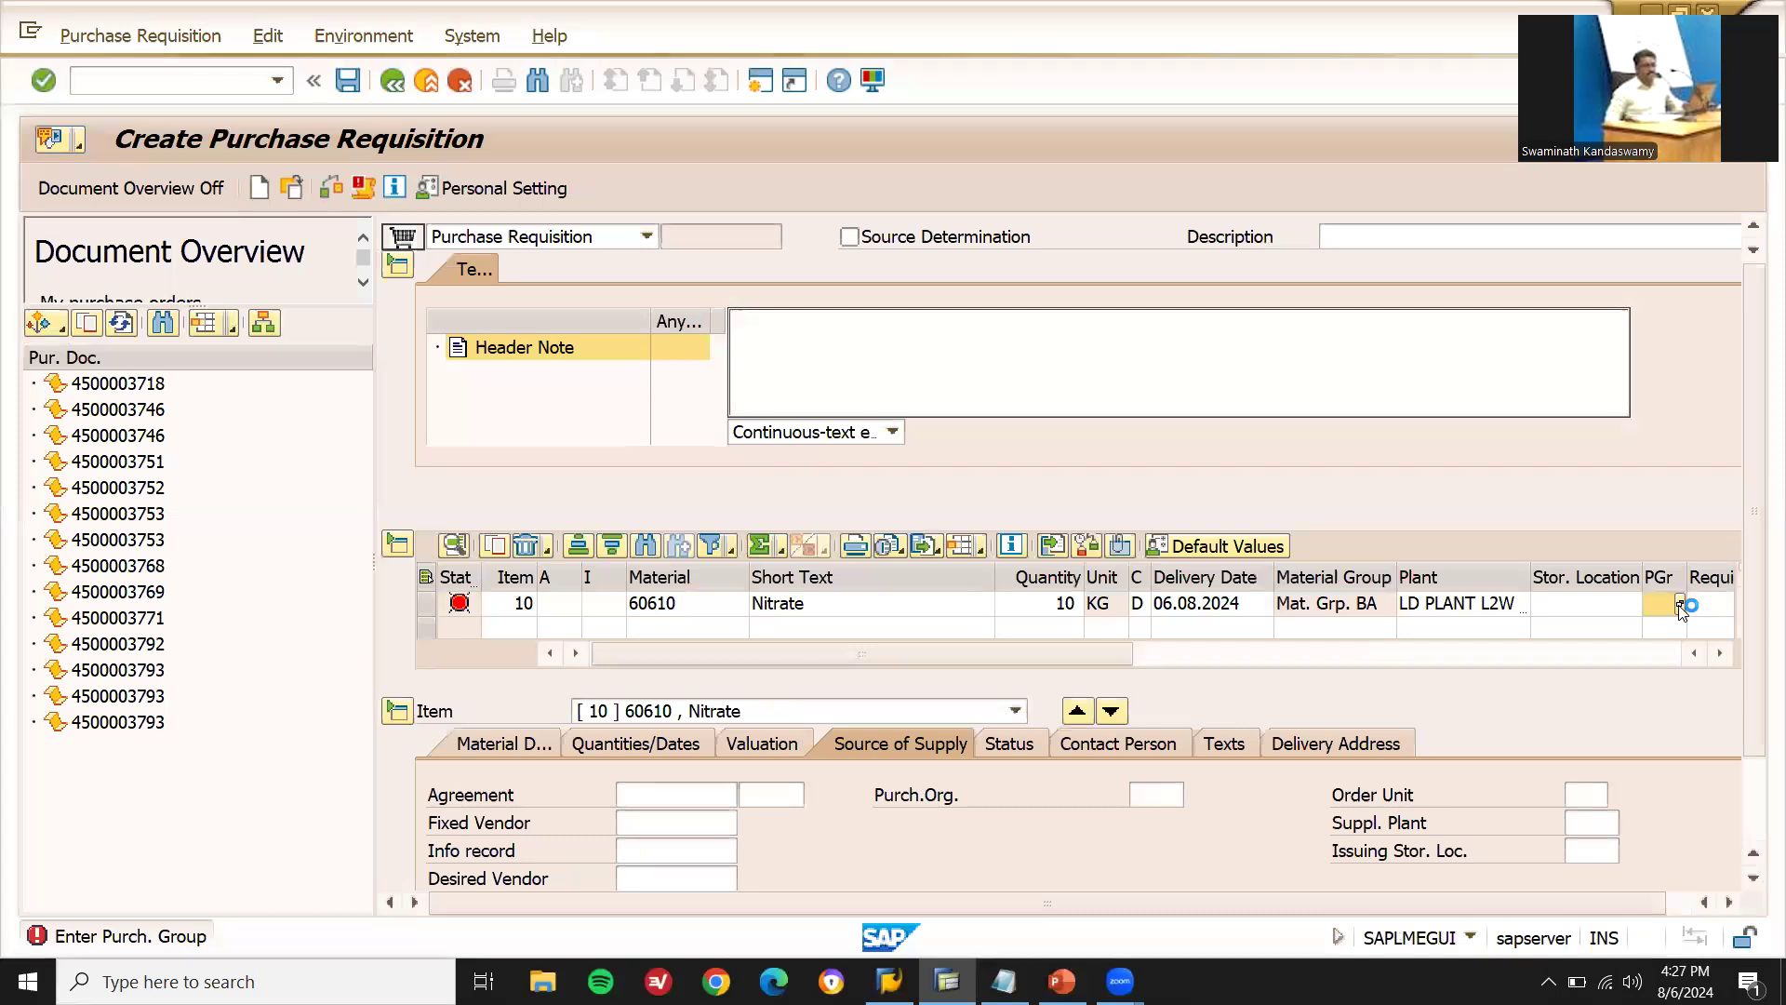
pyautogui.press('Return')
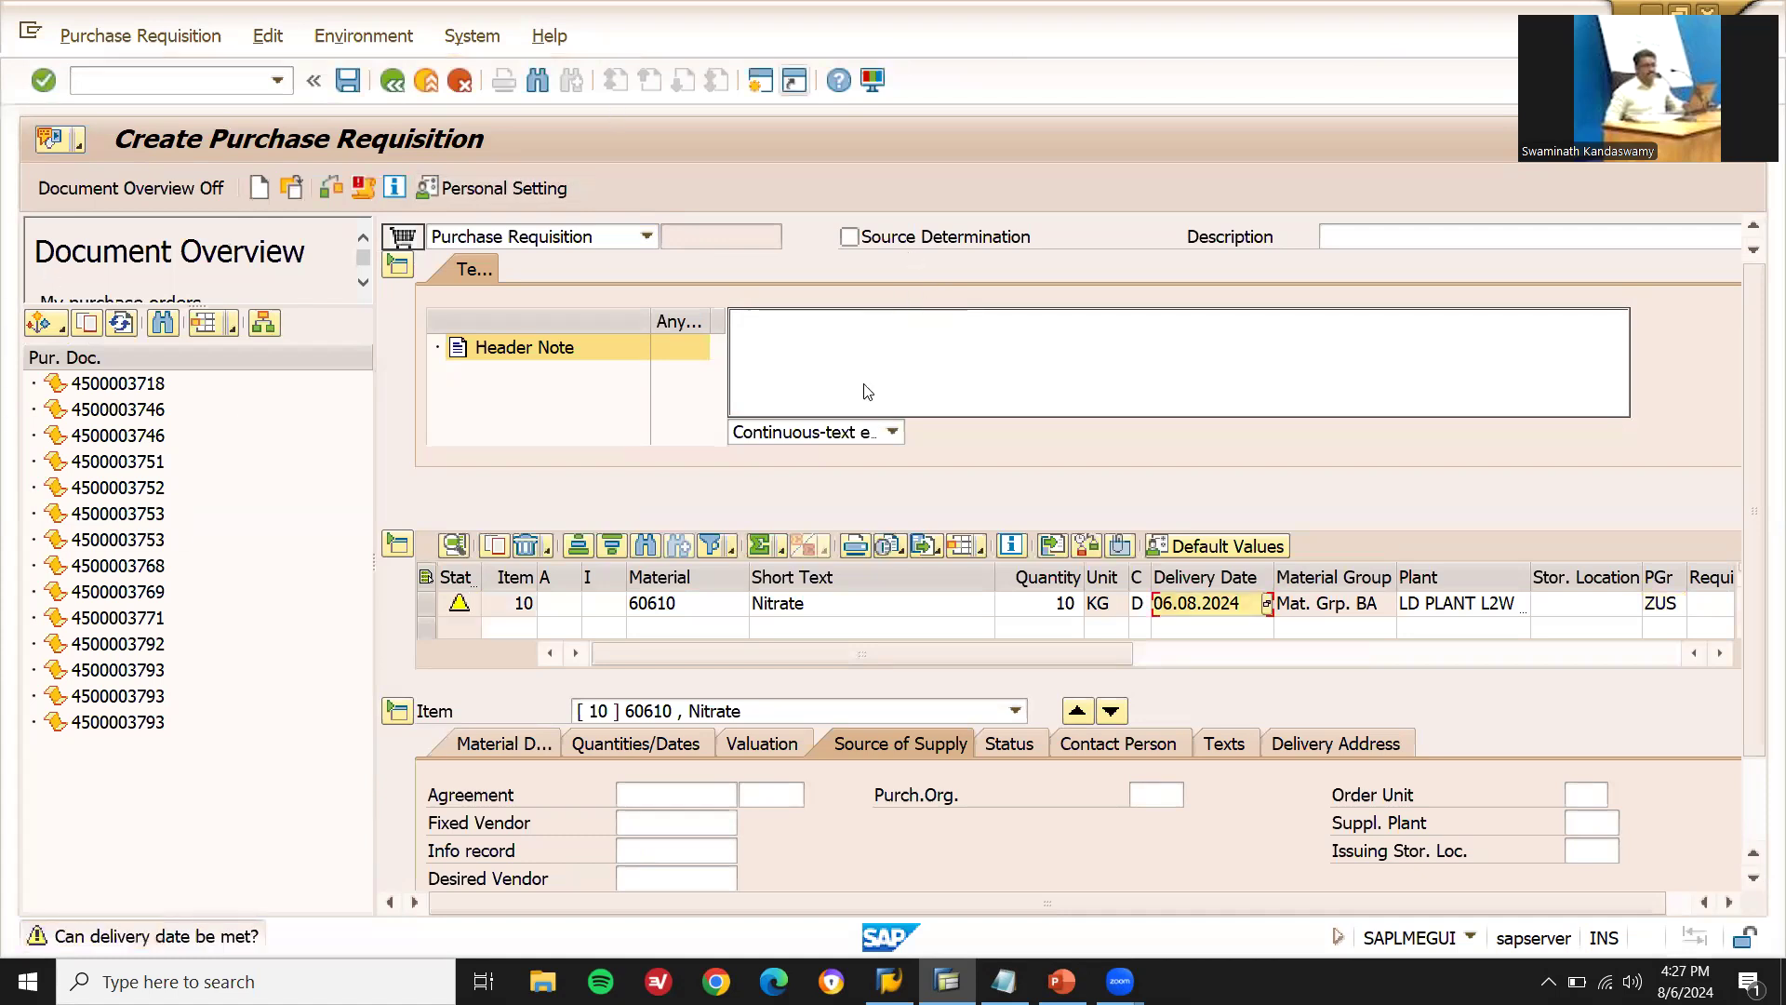
pyautogui.click(1106, 609)
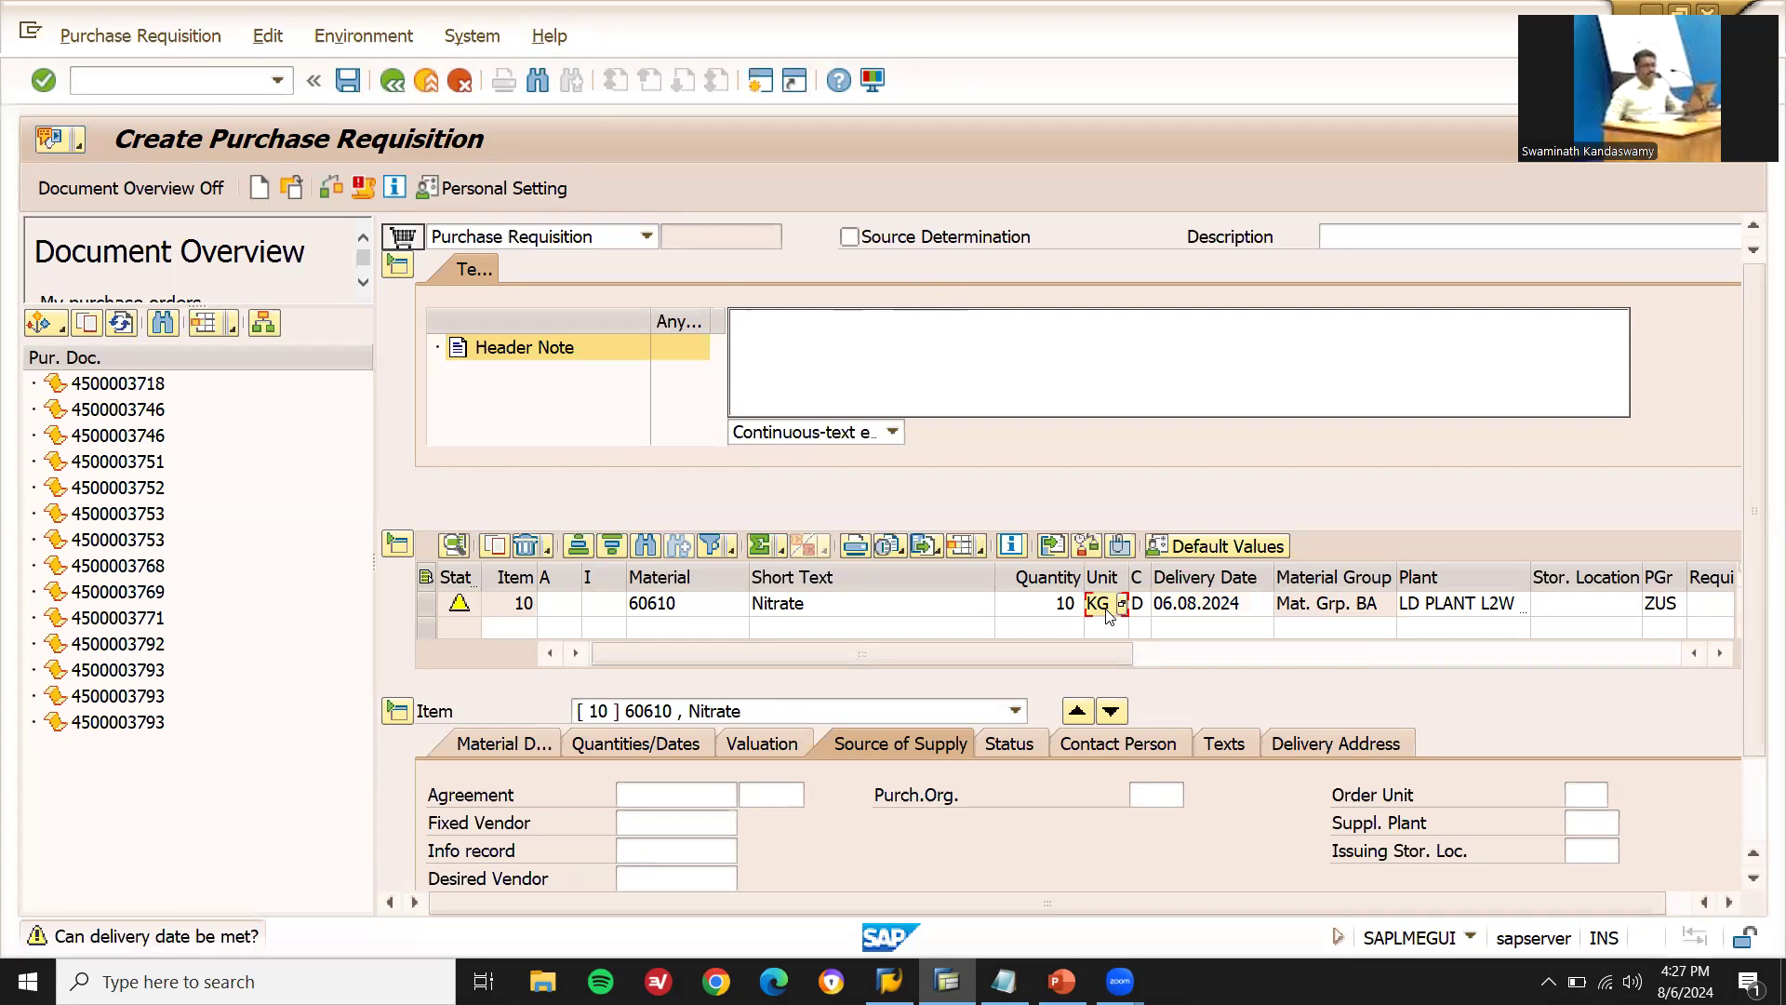
# - Start the second requisition item with material 60611
pyautogui.click(680, 631)
pyautogui.write('60611')
pyautogui.press('Return')
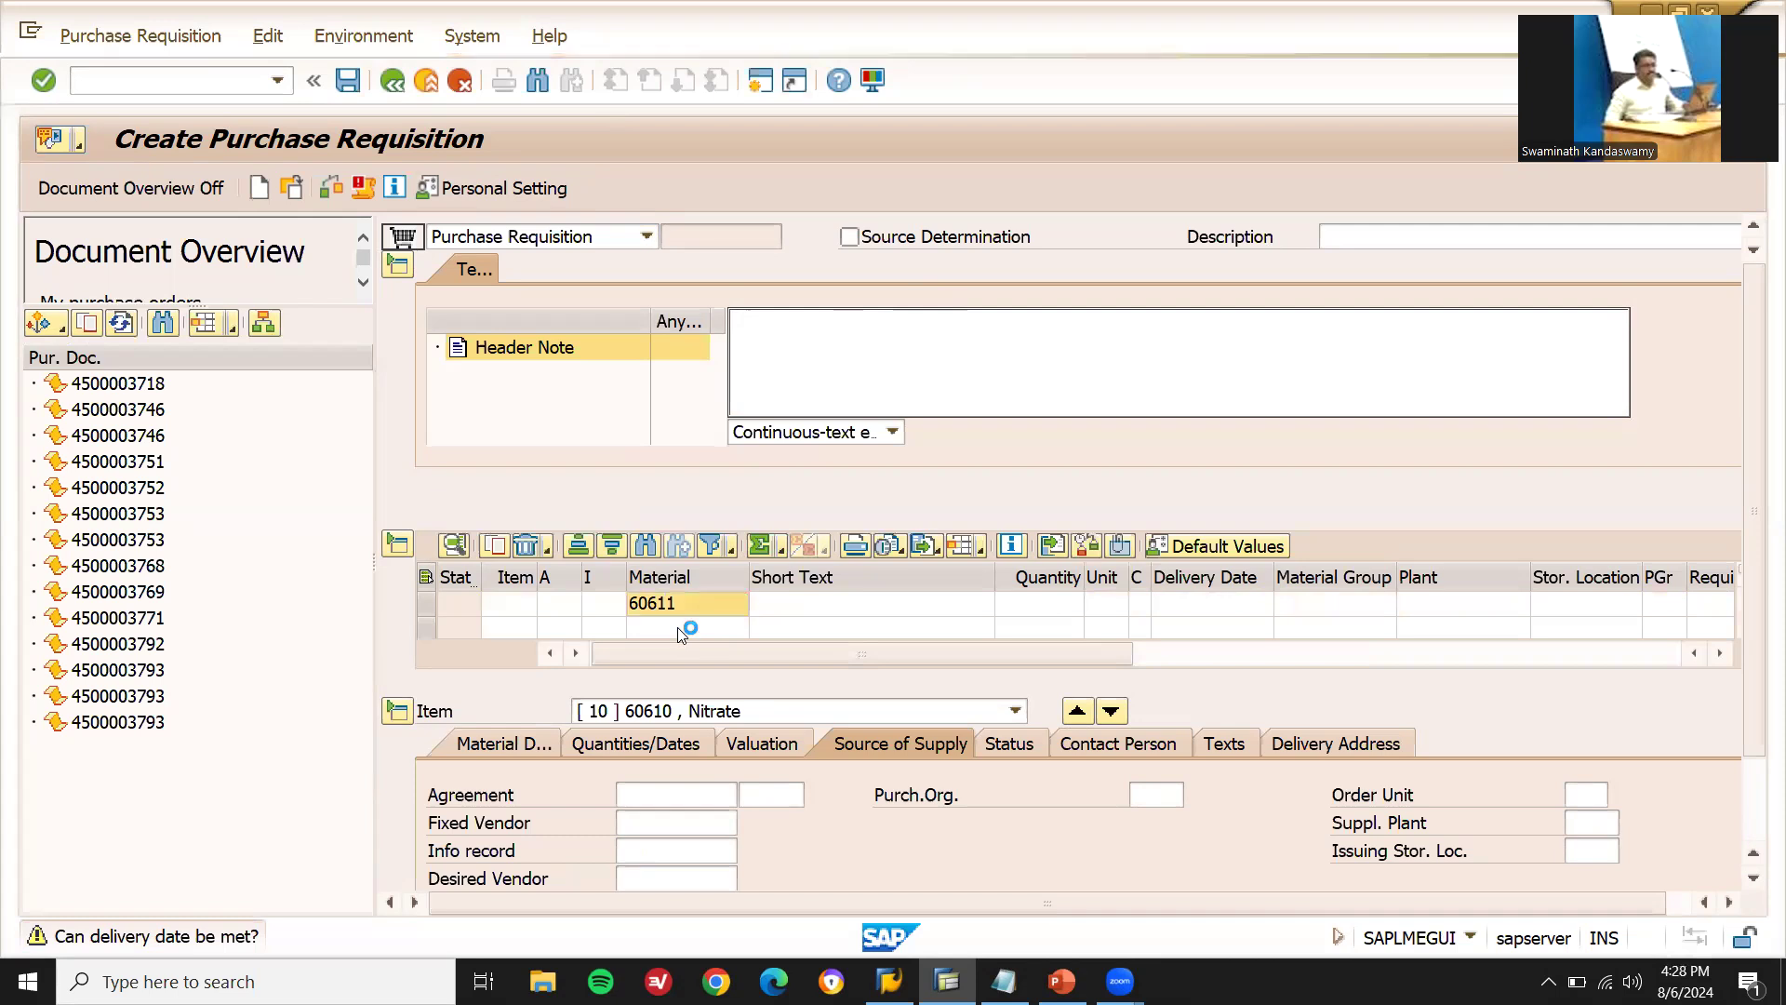
# - Complete item 20 with quantity 15, plant LD03 and purchasing group 001
pyautogui.write('15')
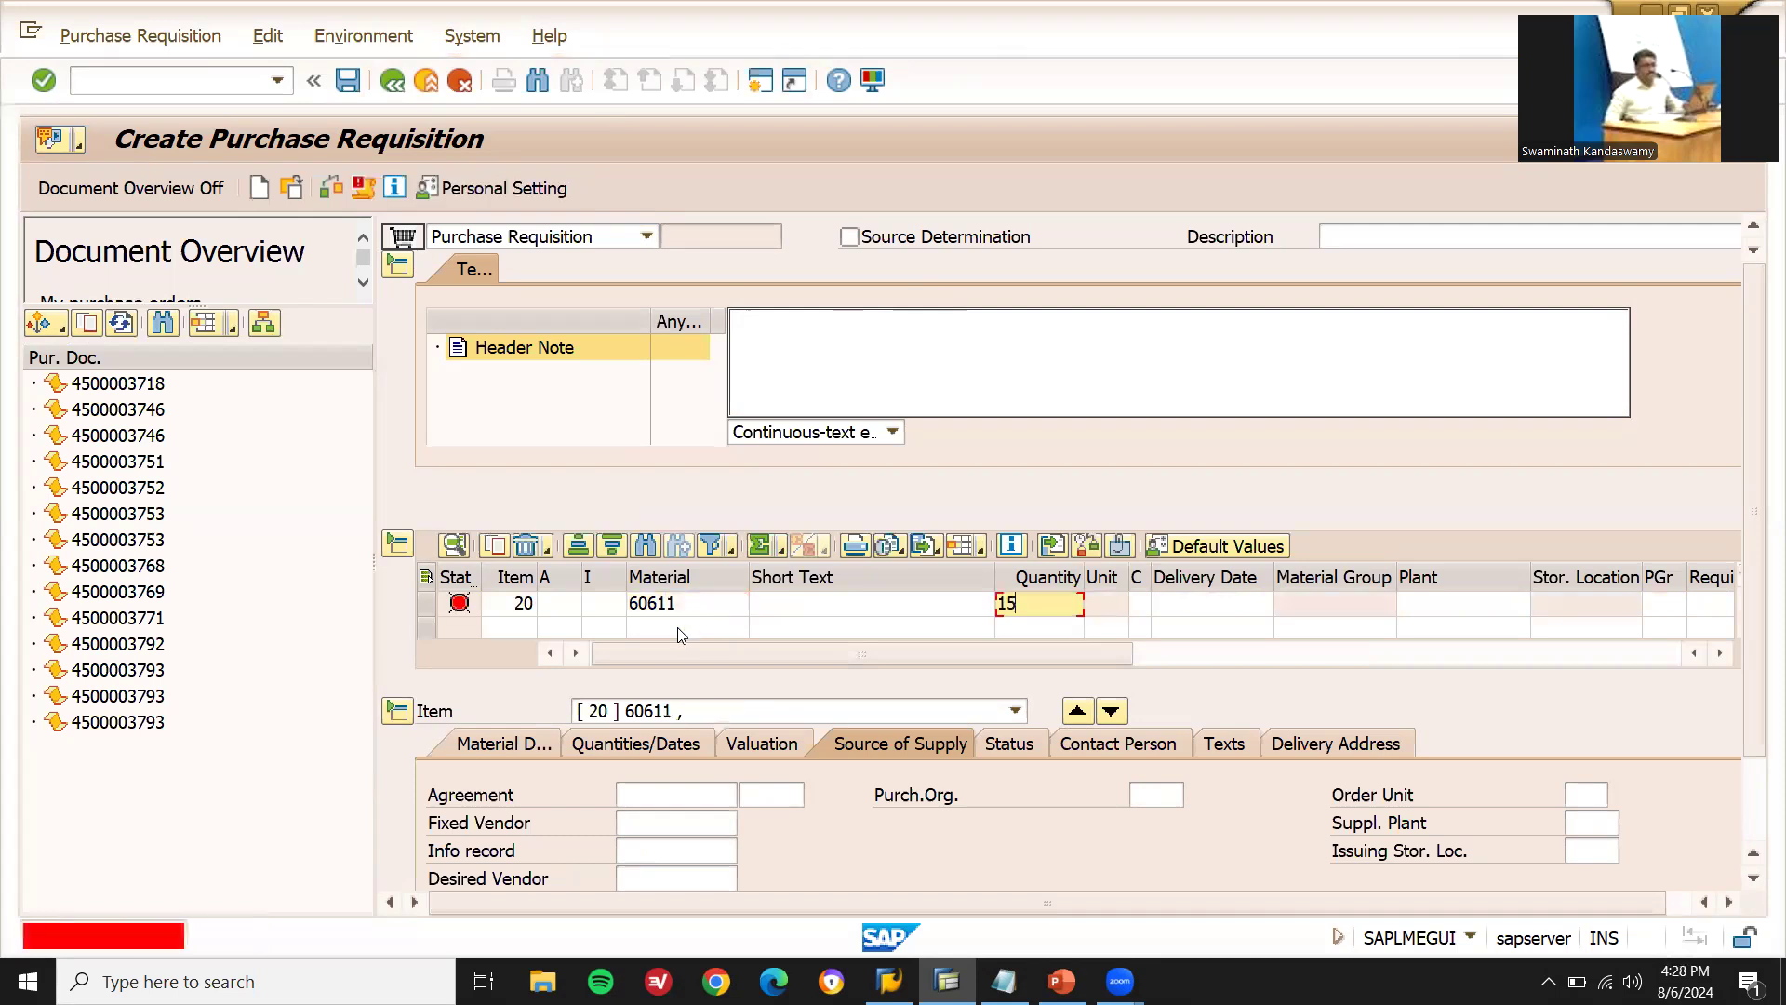
pyautogui.write(',000')
pyautogui.press('Return')
pyautogui.press('Tab')
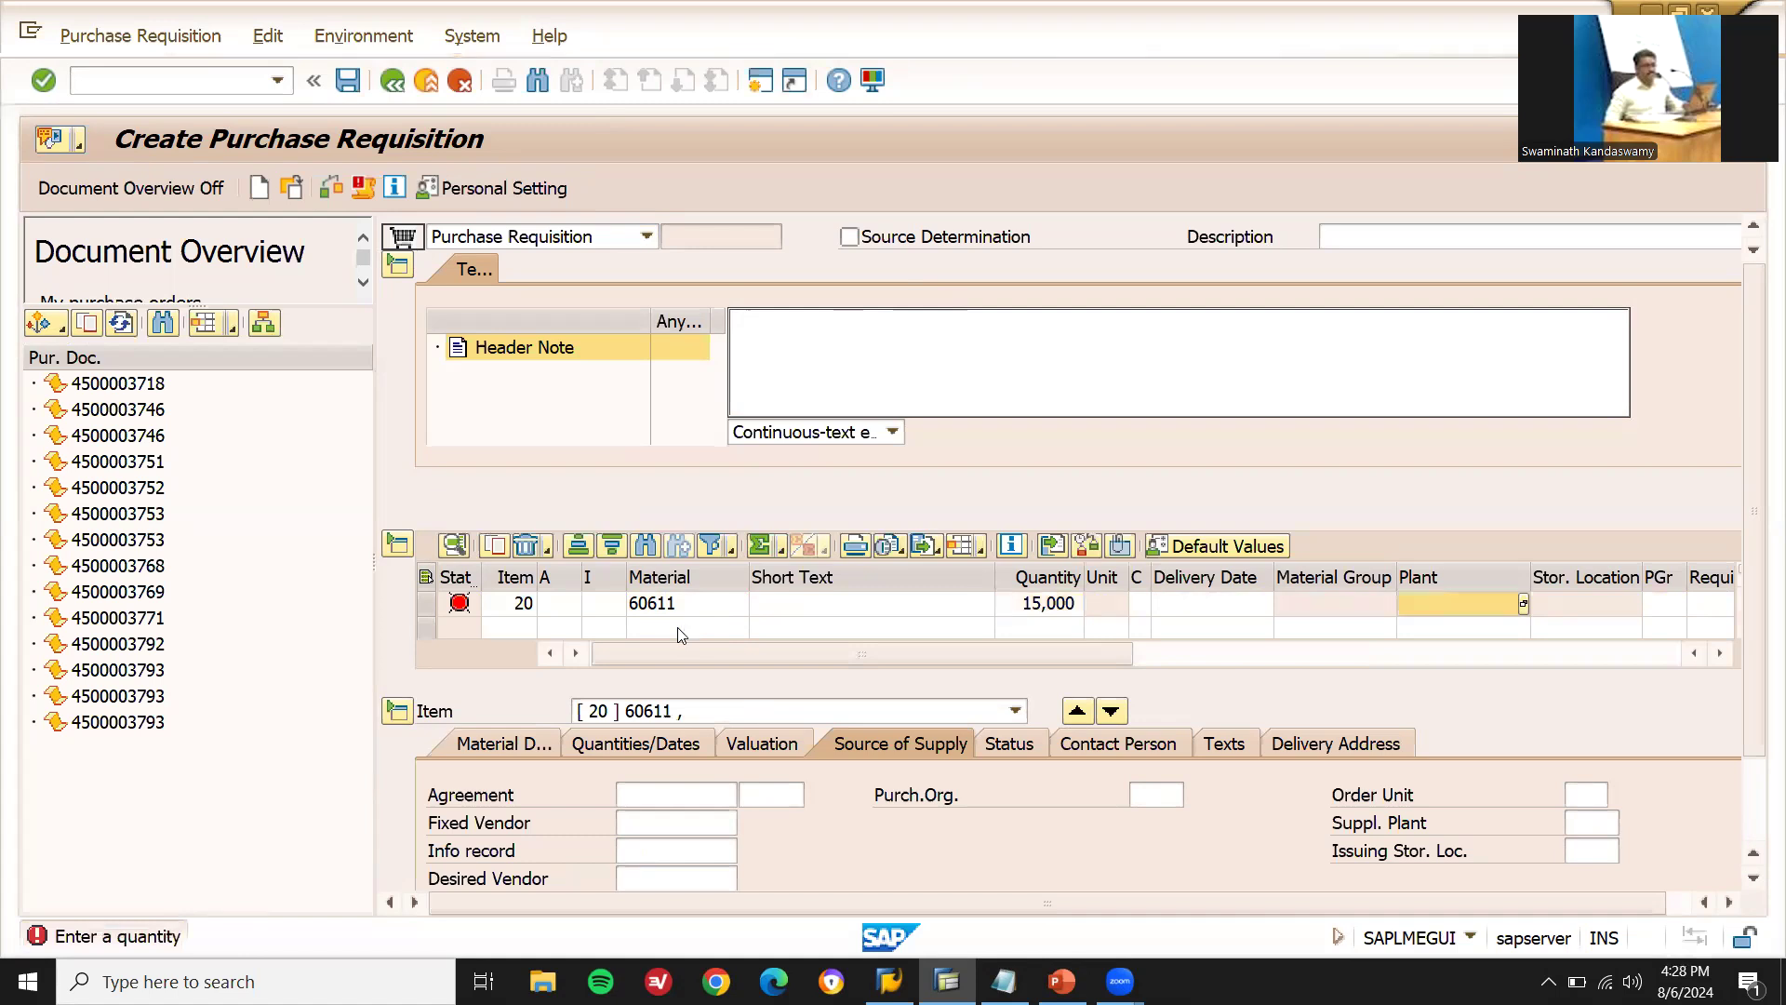
pyautogui.write('LD03')
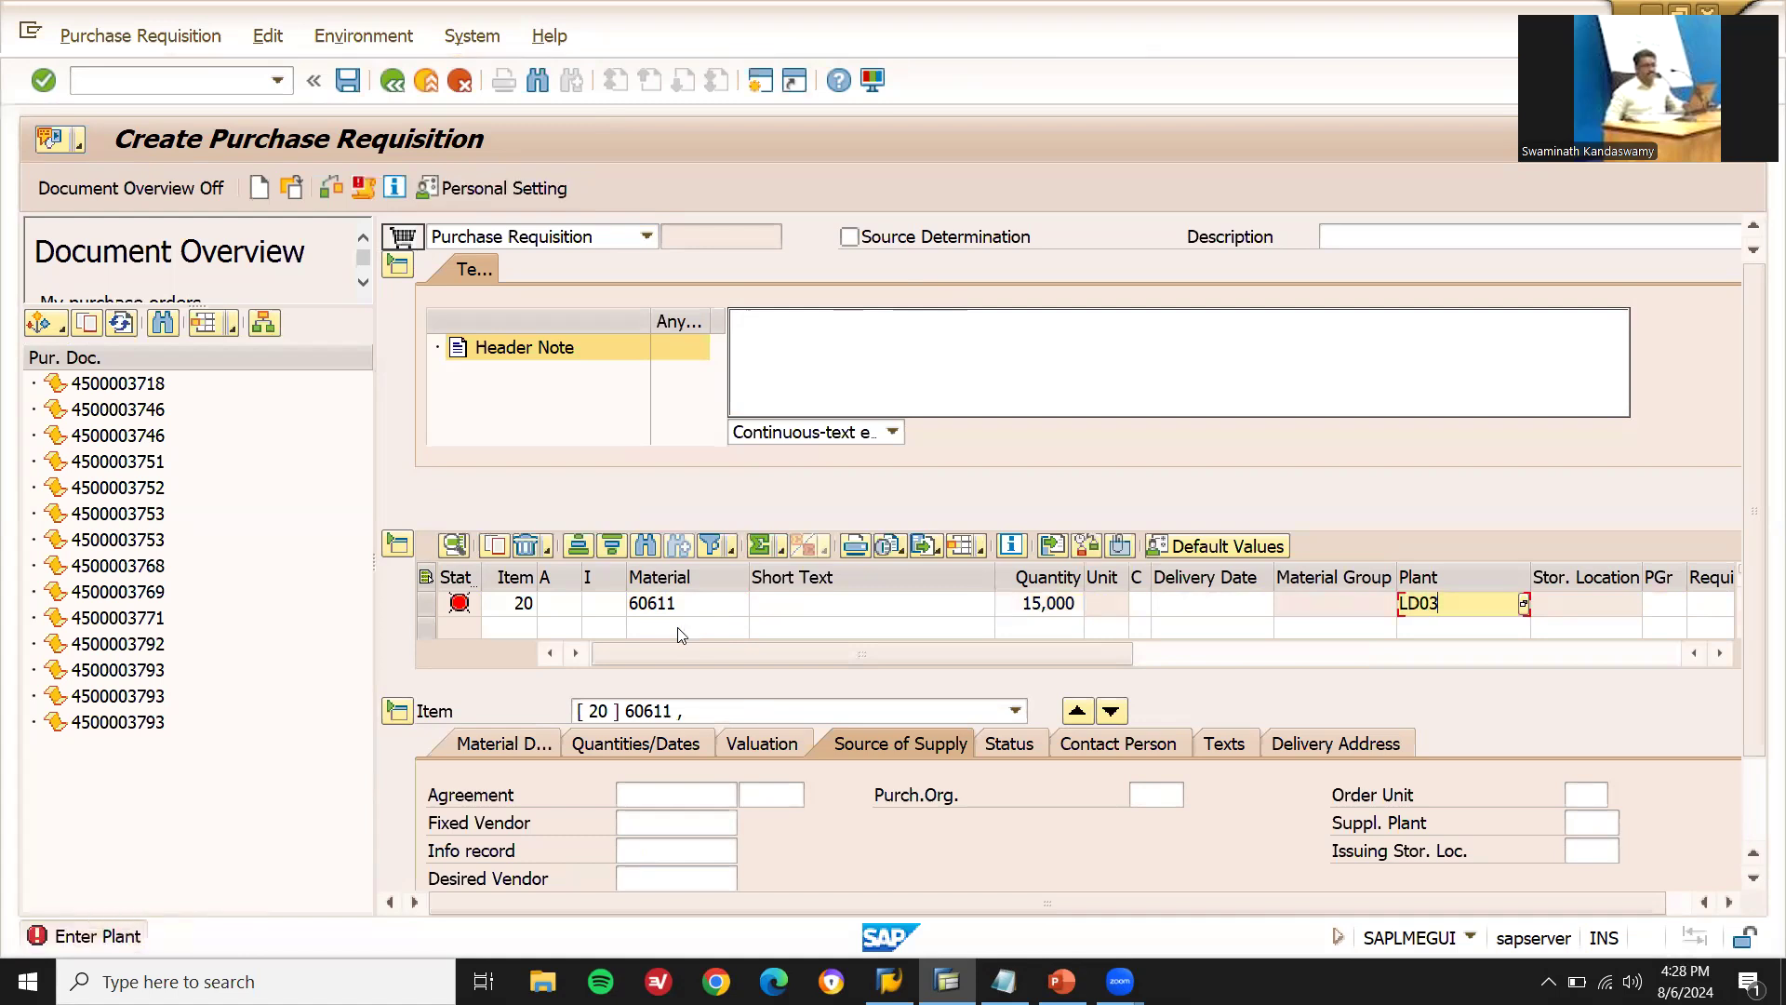
pyautogui.press('Return')
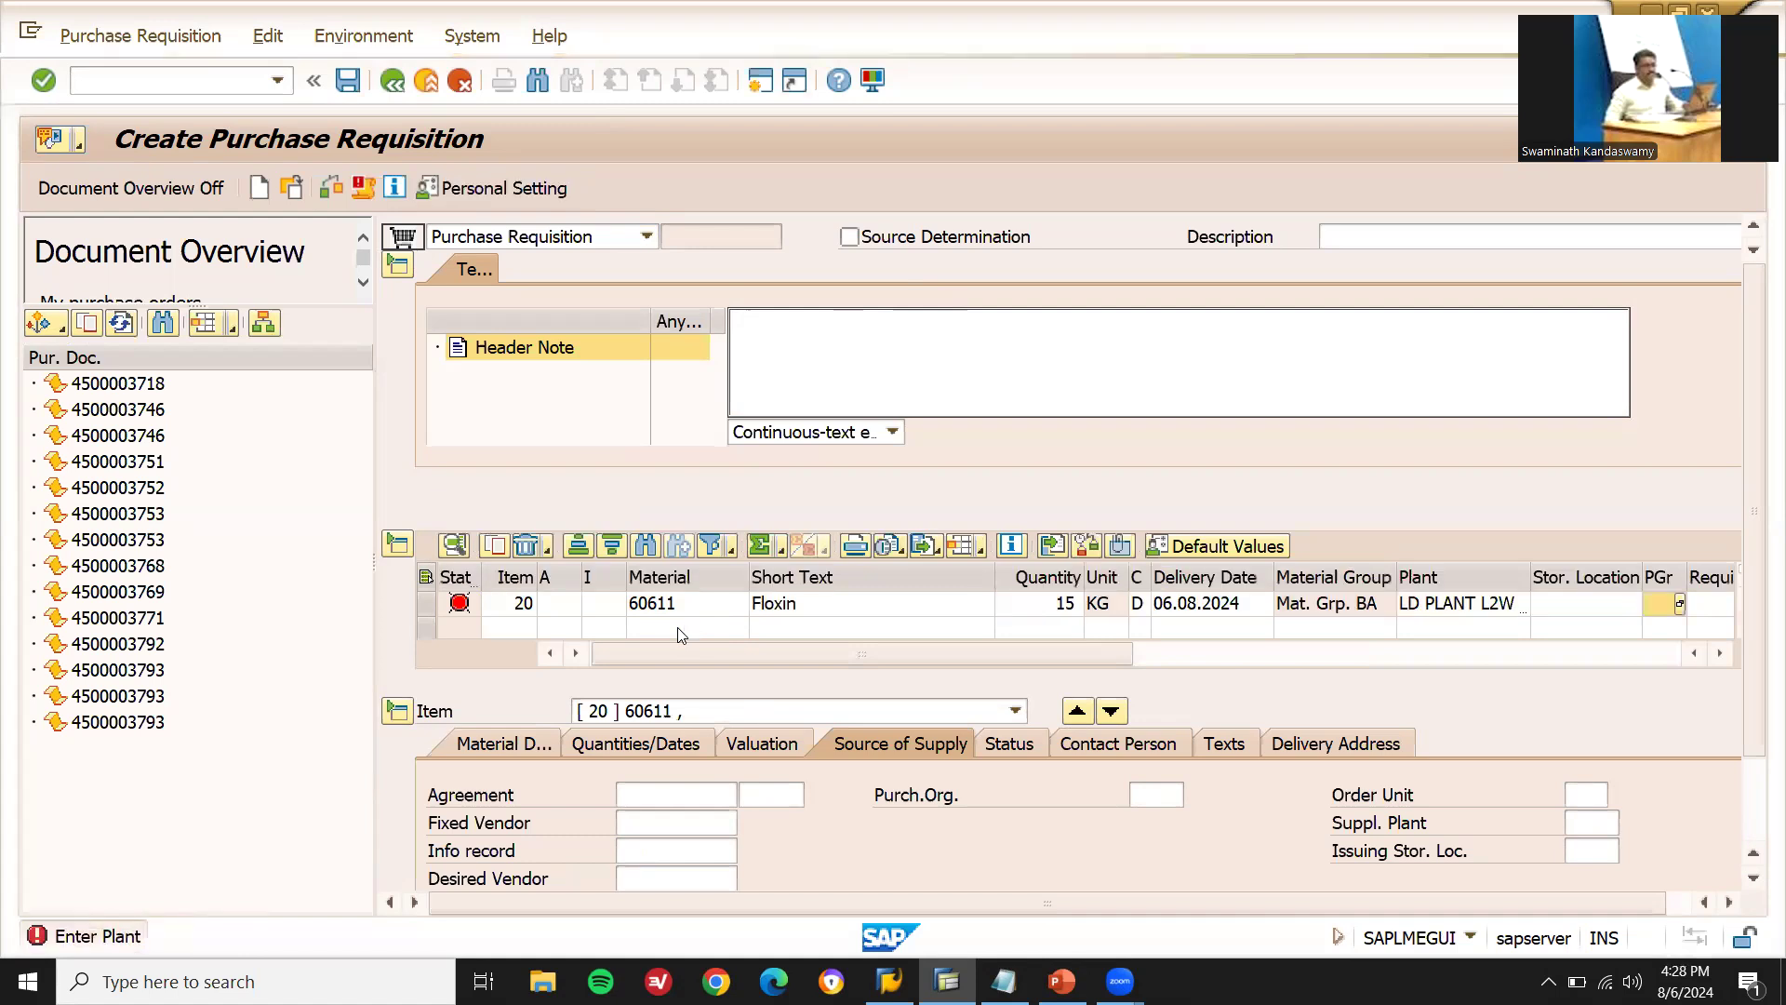
pyautogui.write('001')
pyautogui.press('Return')
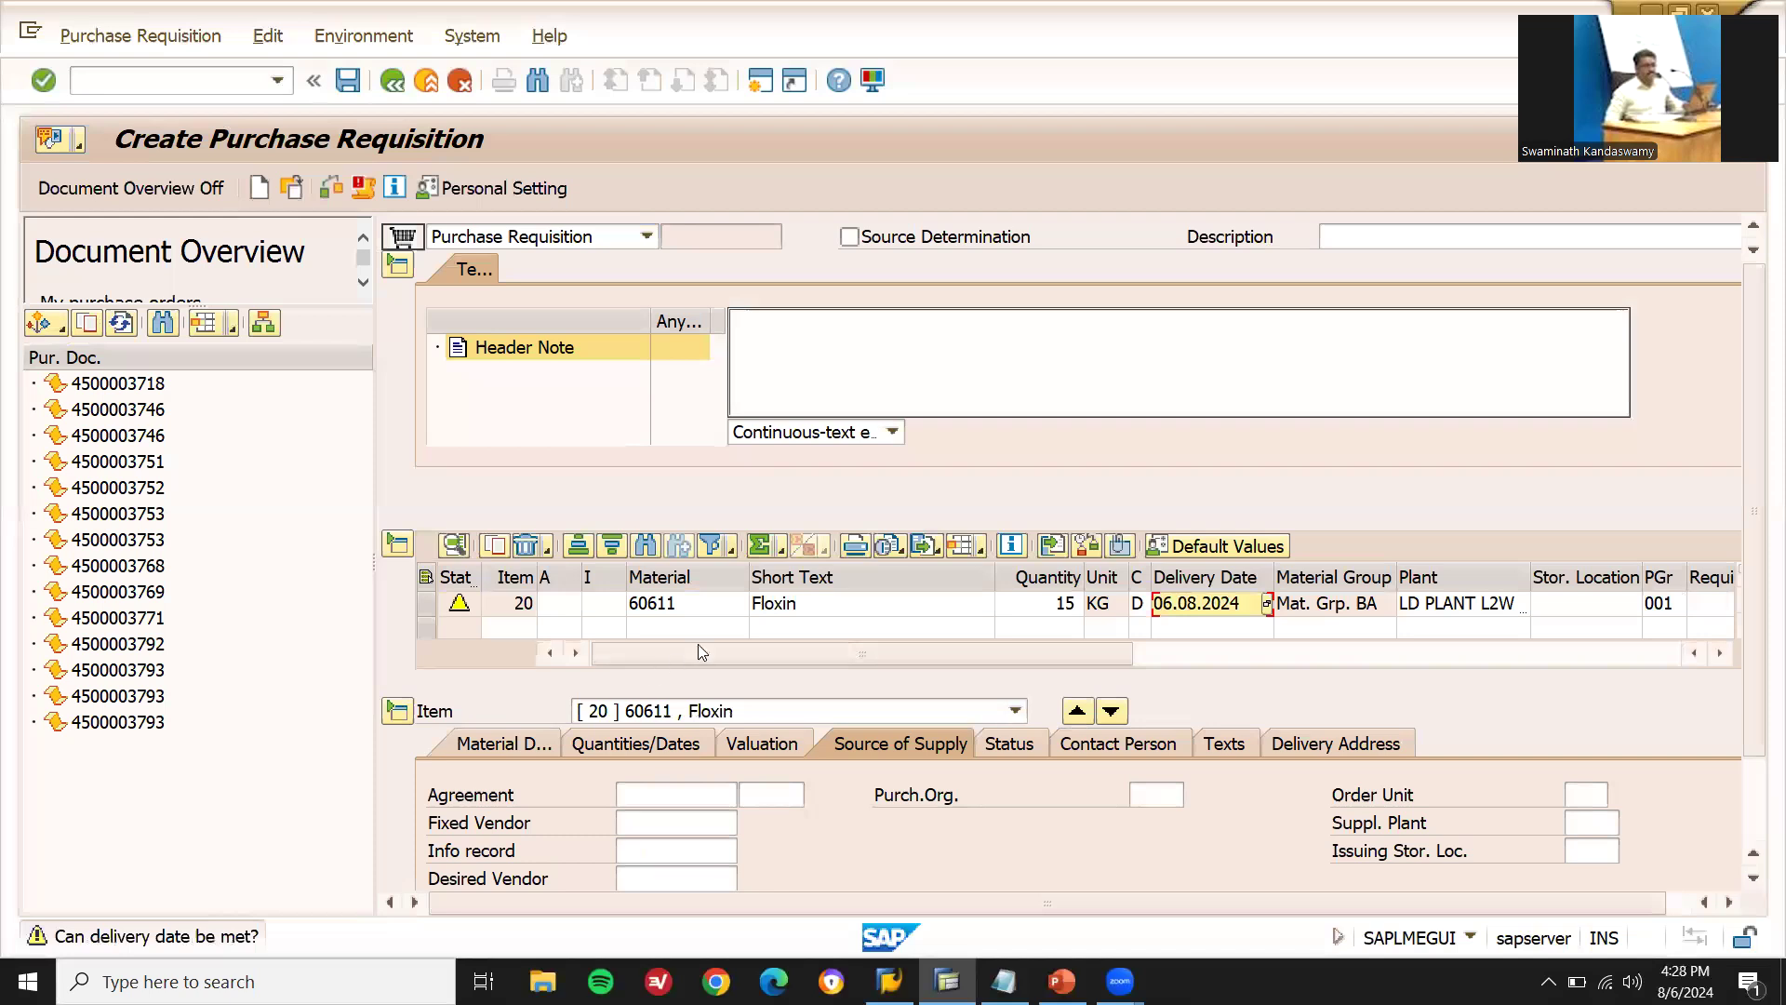
# - Add item 30: material 60612, quantity 25, plant LD03, purchasing group 001
pyautogui.click(701, 629)
pyautogui.write('60612')
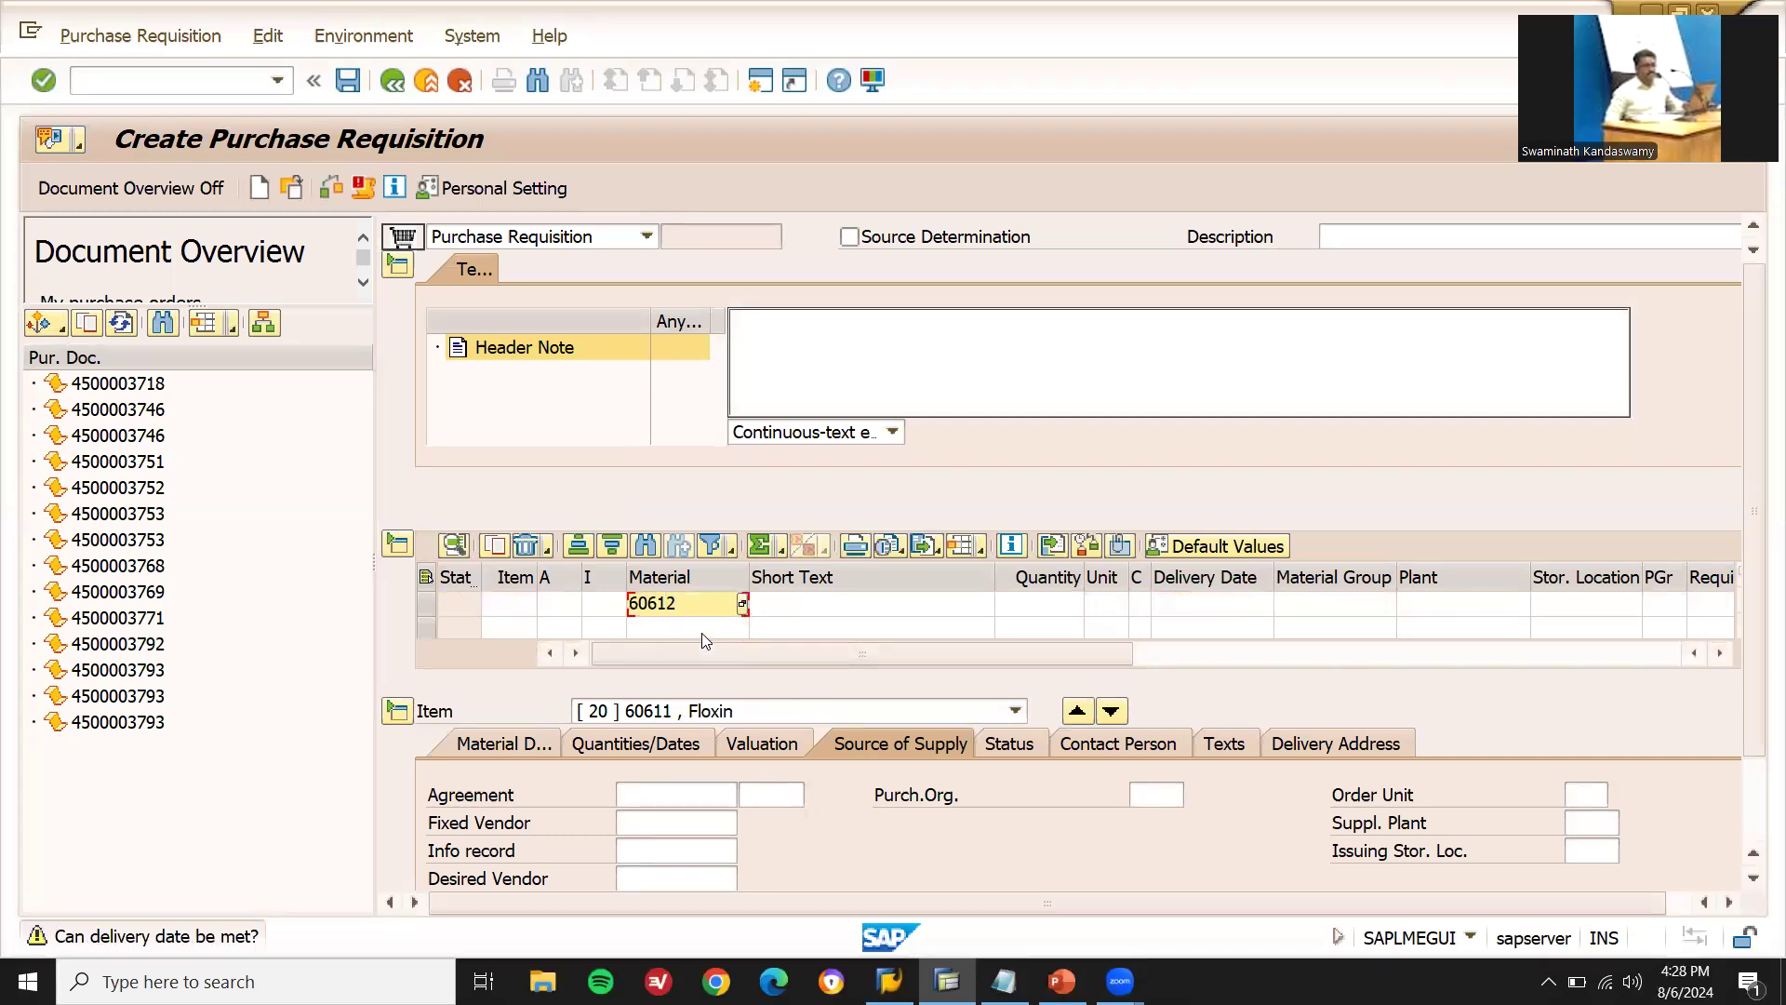
pyautogui.press('Return')
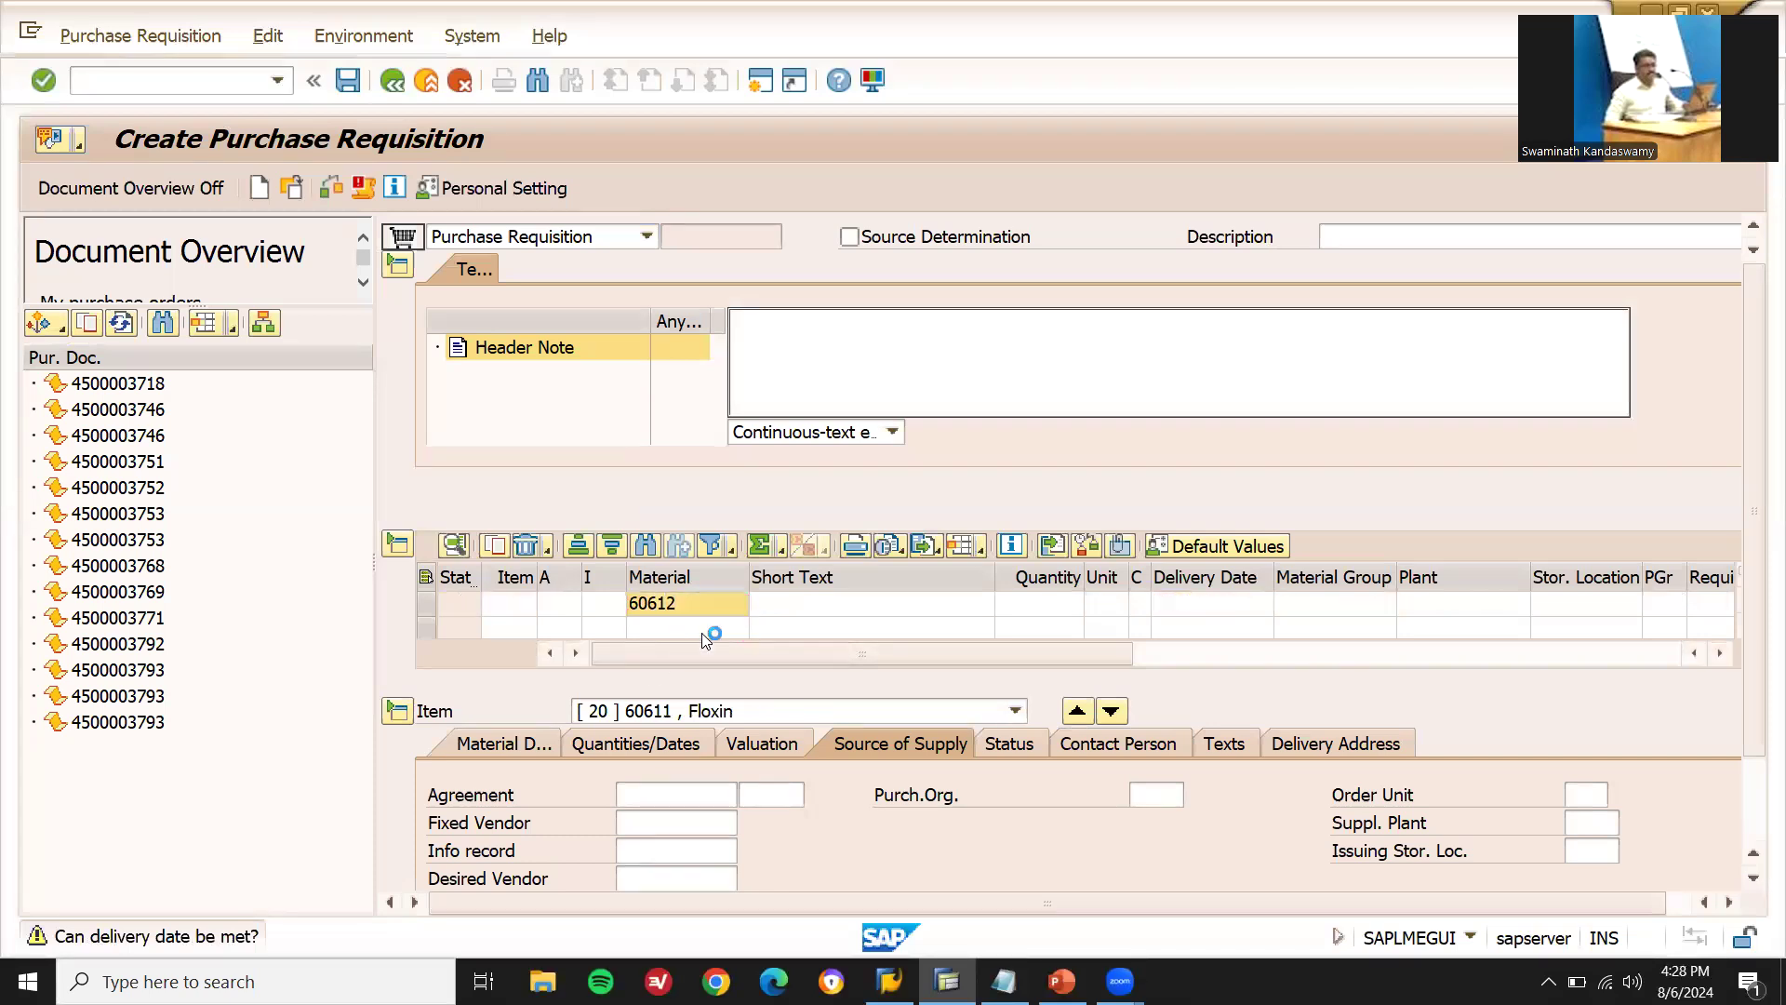
pyautogui.write('25000')
pyautogui.press('Return')
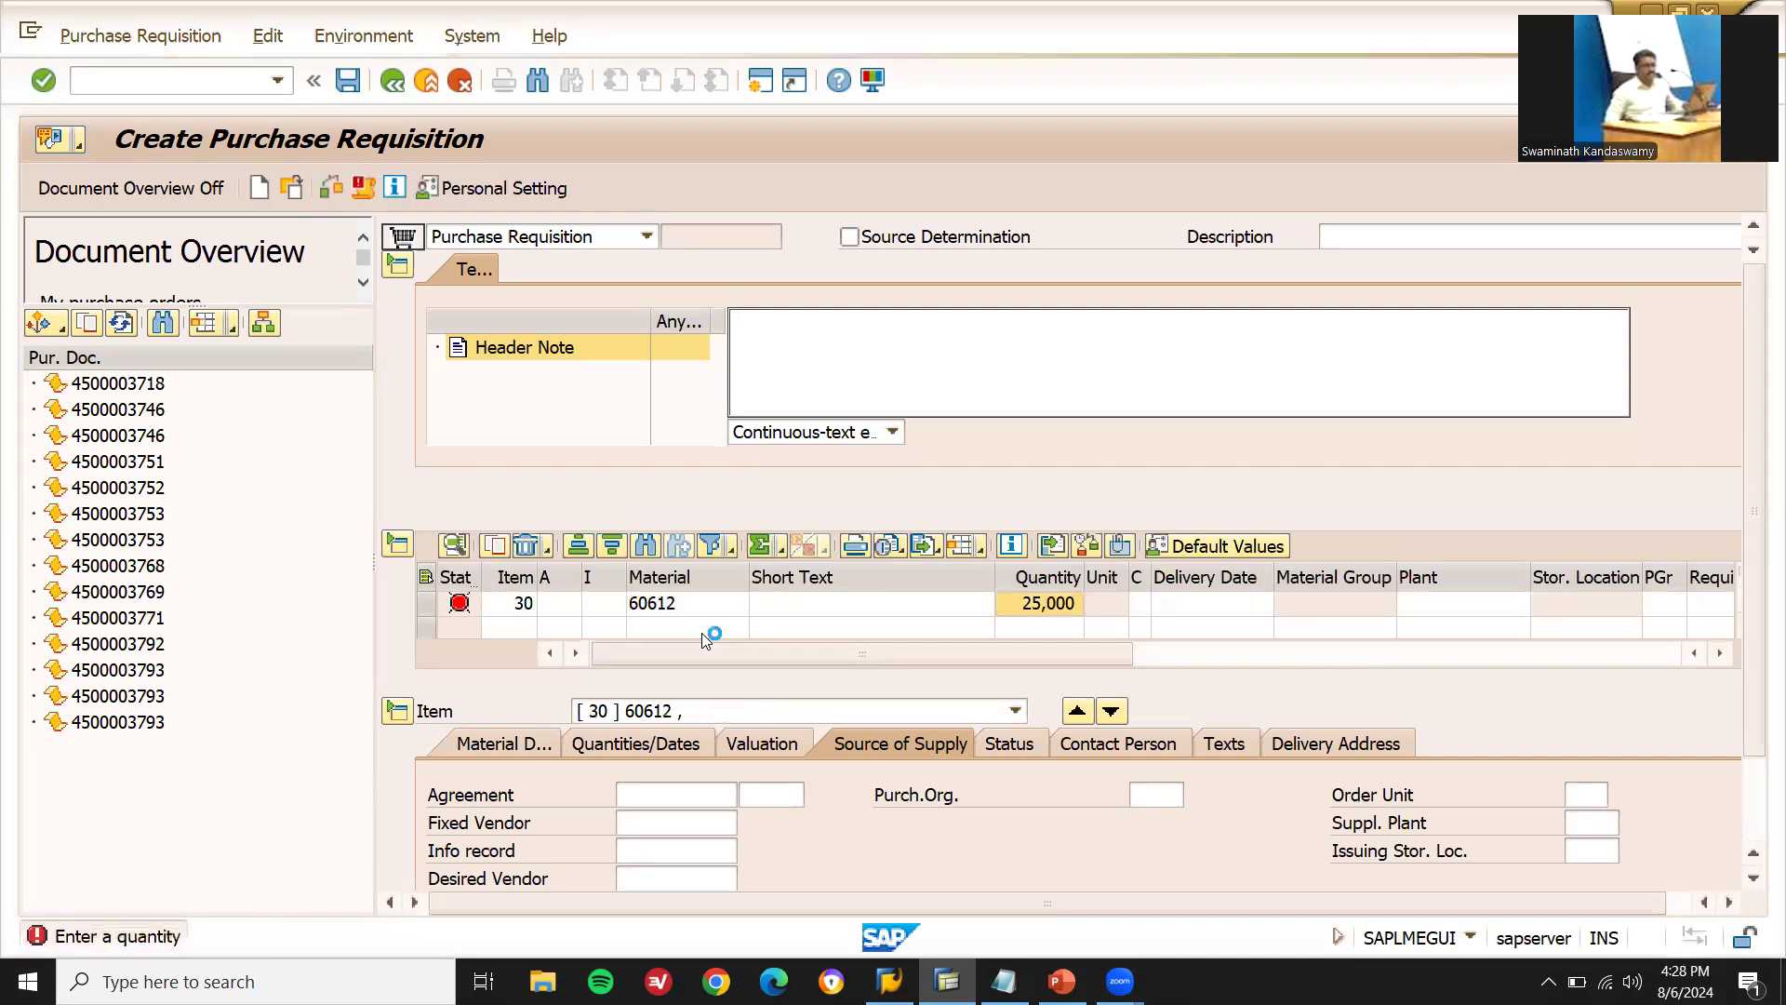
pyautogui.write('LD03')
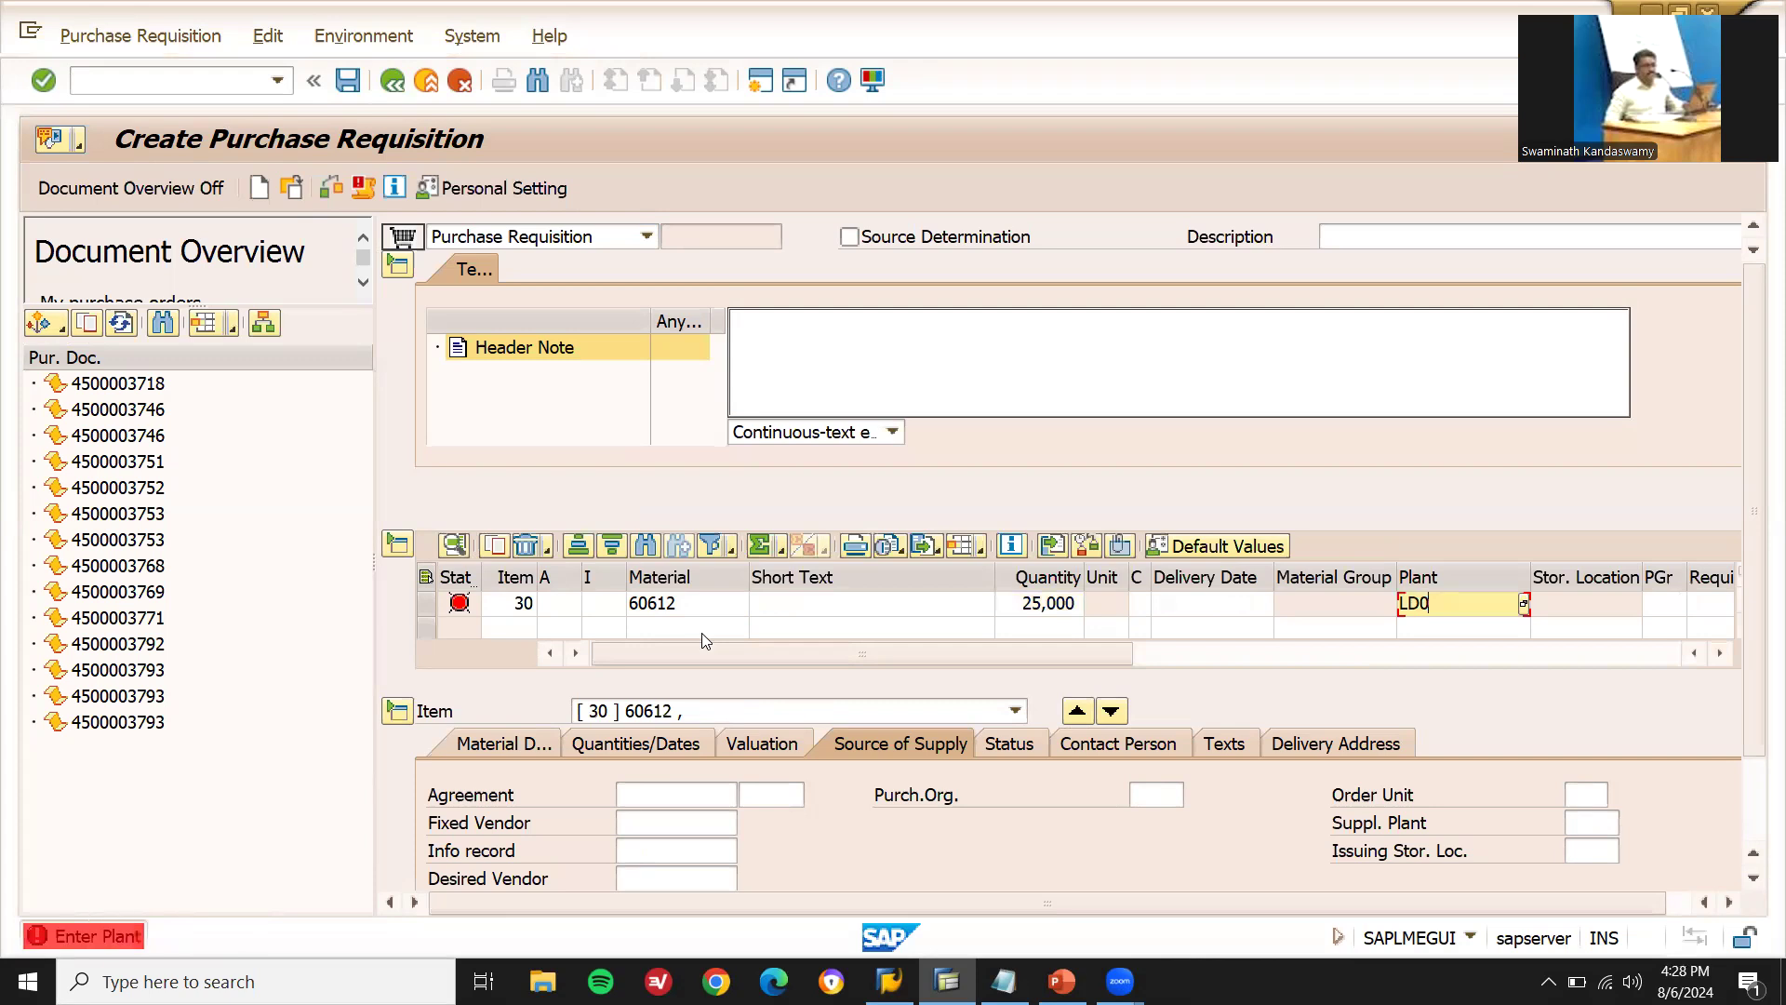
pyautogui.press('Return')
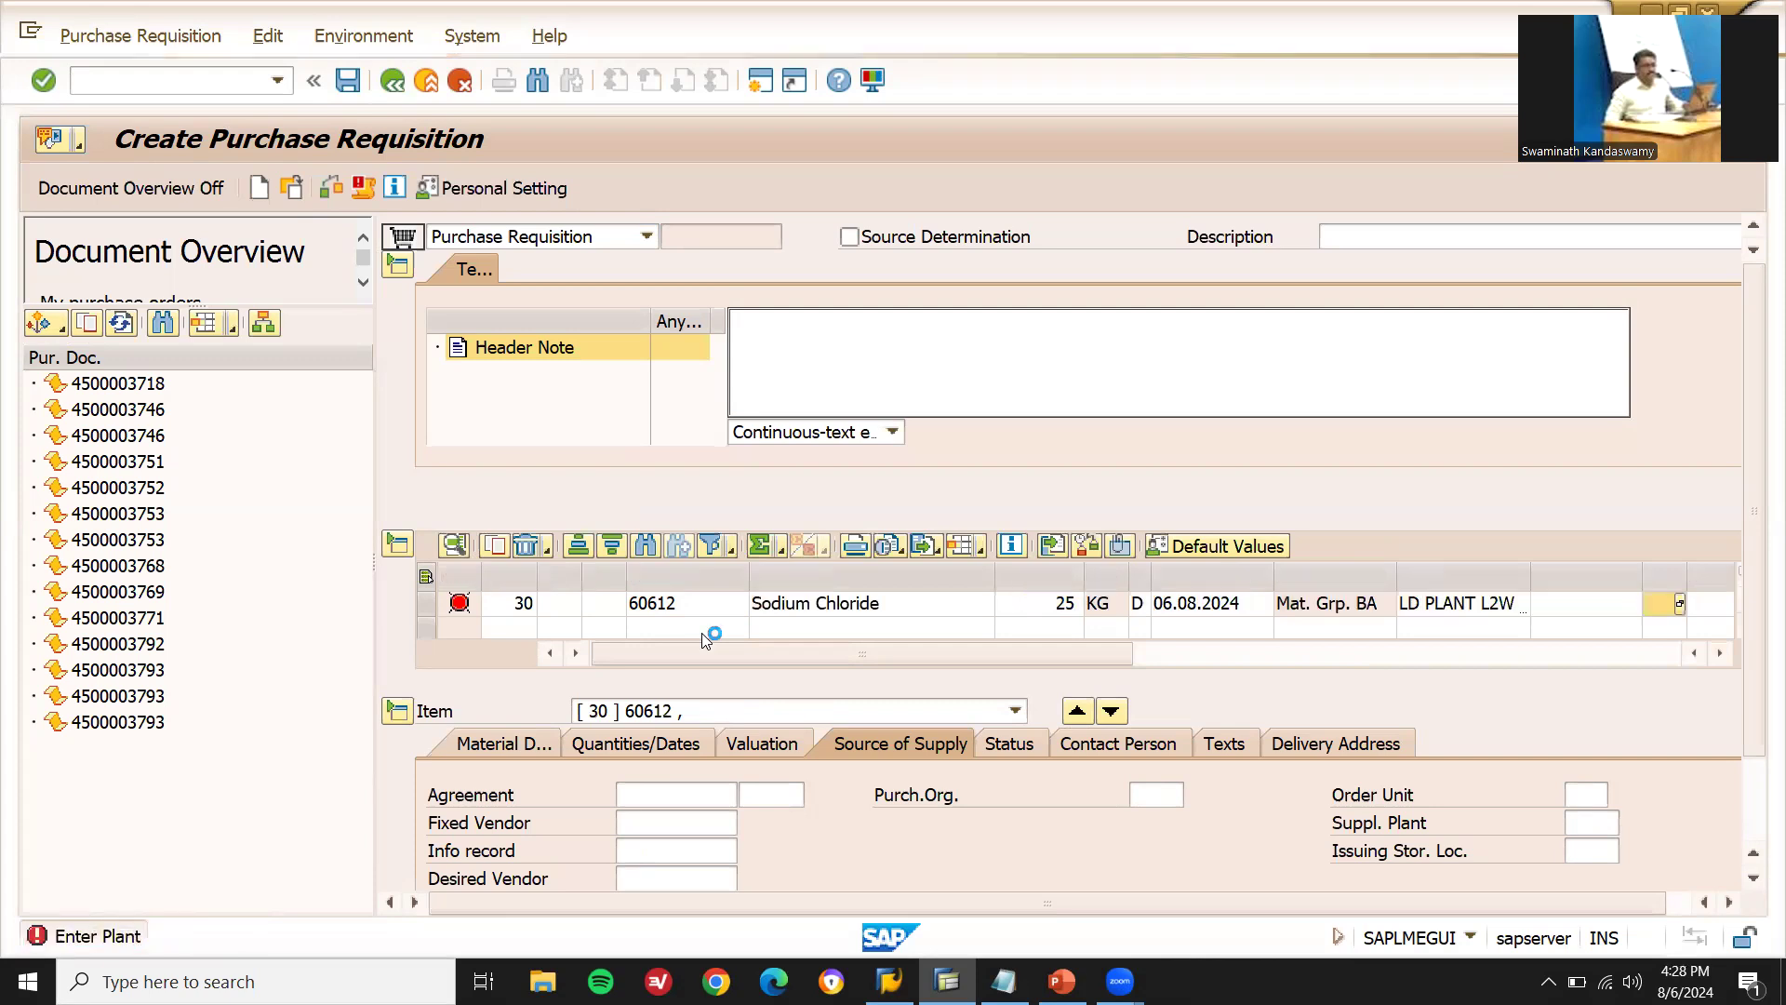
pyautogui.write('001')
pyautogui.press('Return')
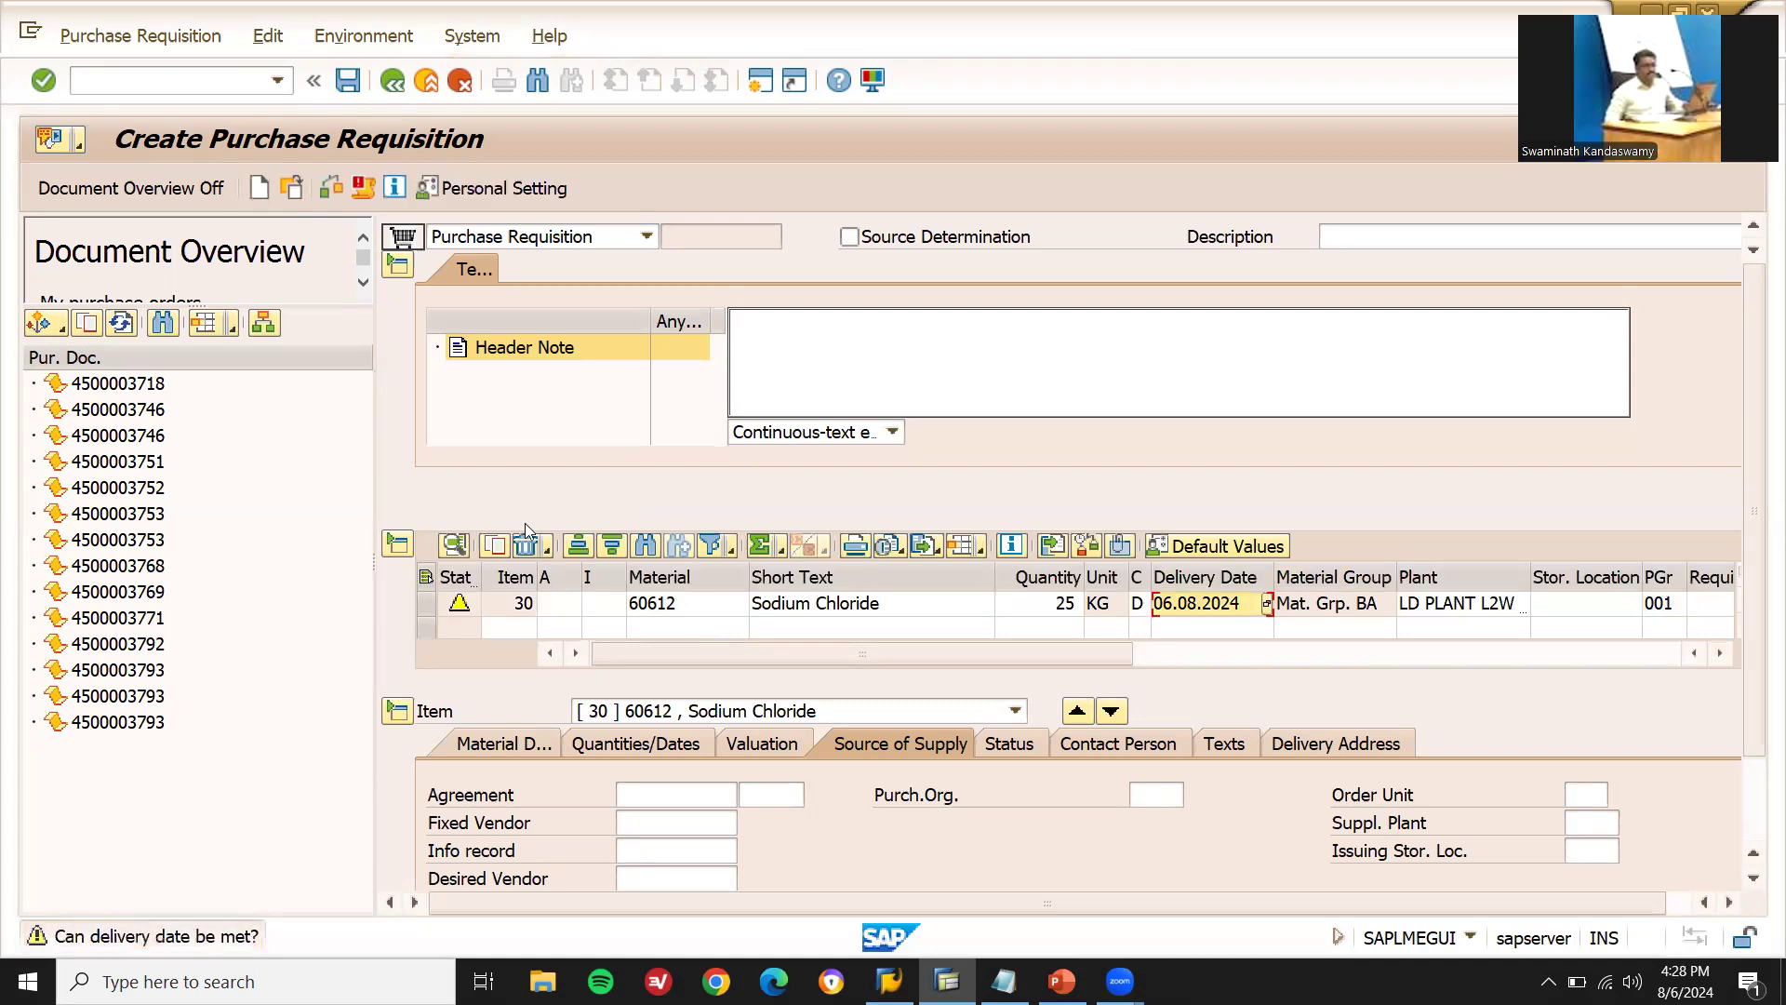
pyautogui.click(361, 83)
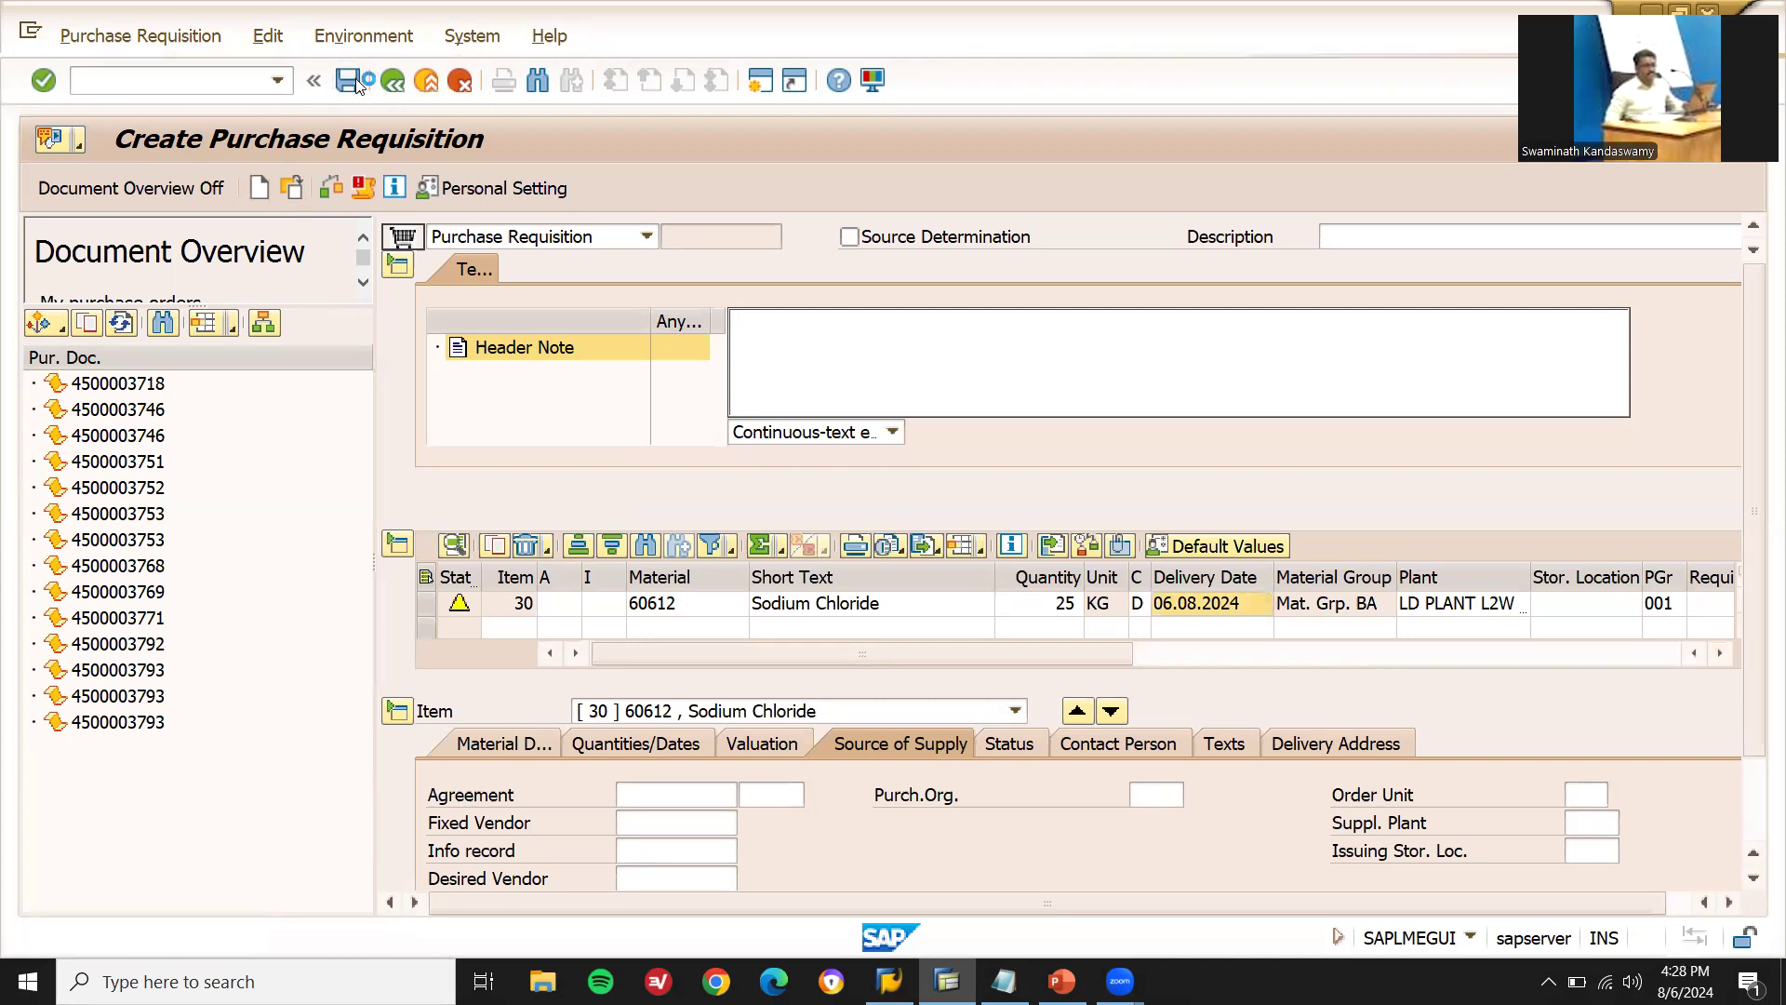
pyautogui.click(1004, 980)
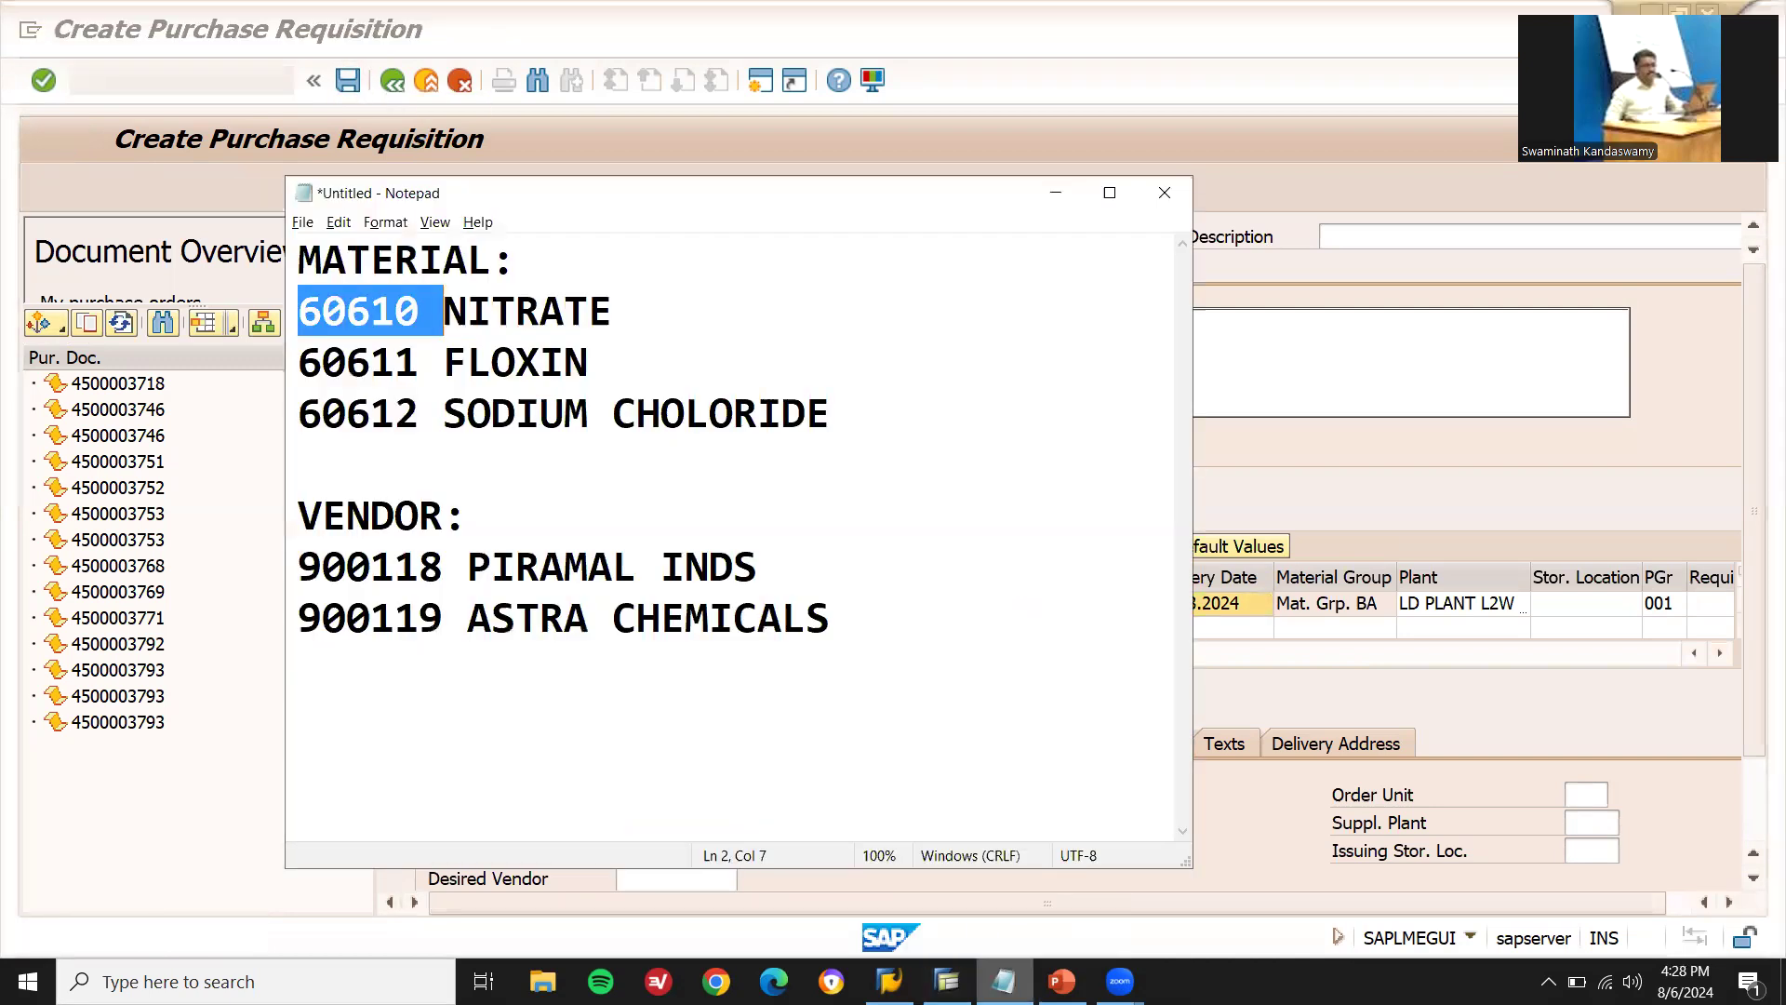
pyautogui.click(810, 729)
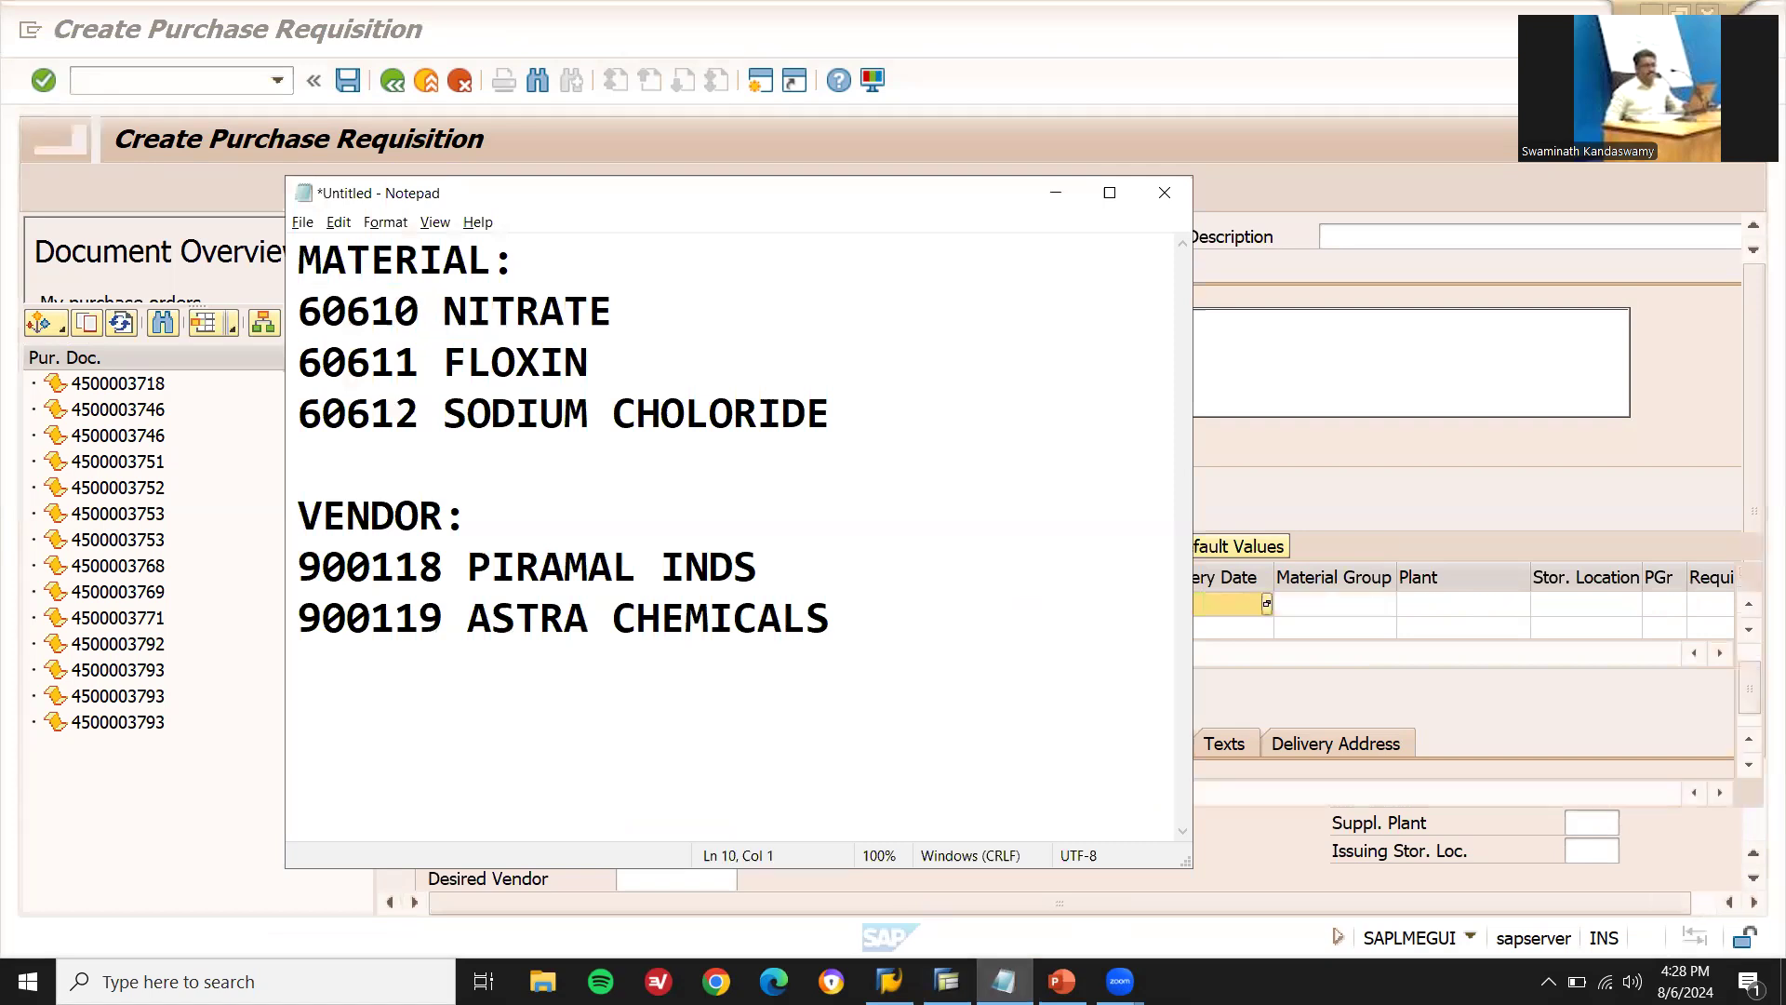
pyautogui.write('PR 4000000418')
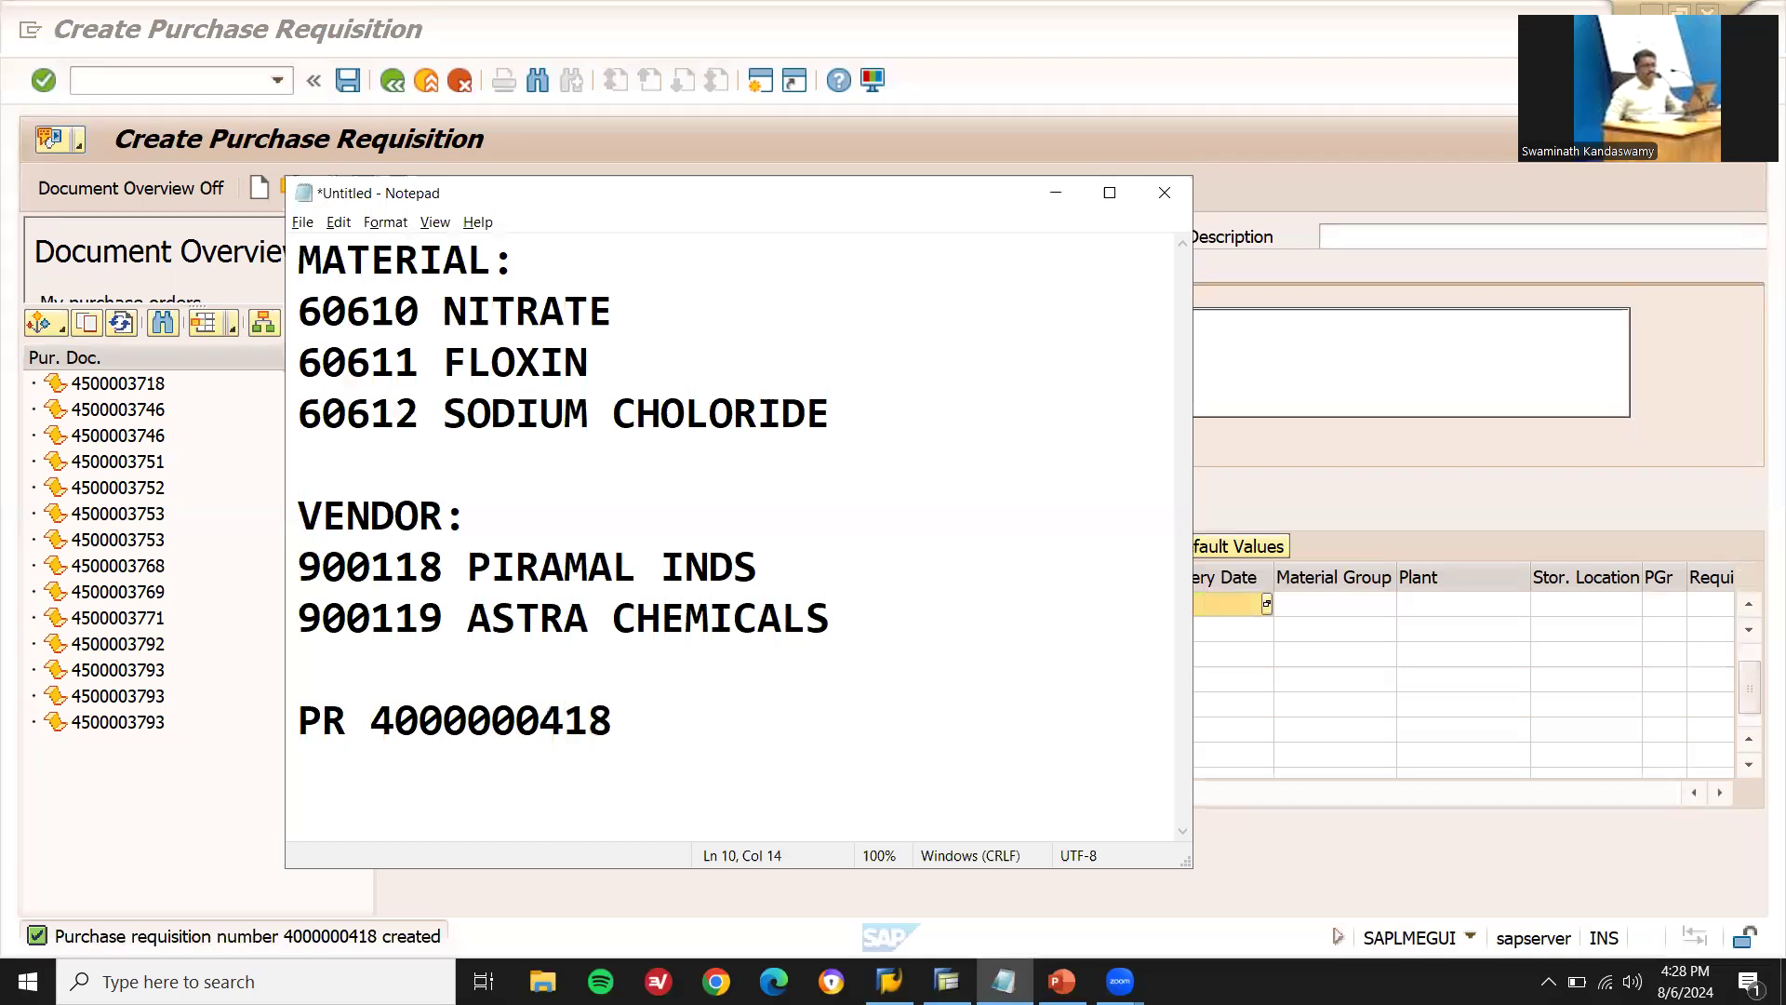
pyautogui.hotkey('alt', 'Tab')
pyautogui.click(228, 77)
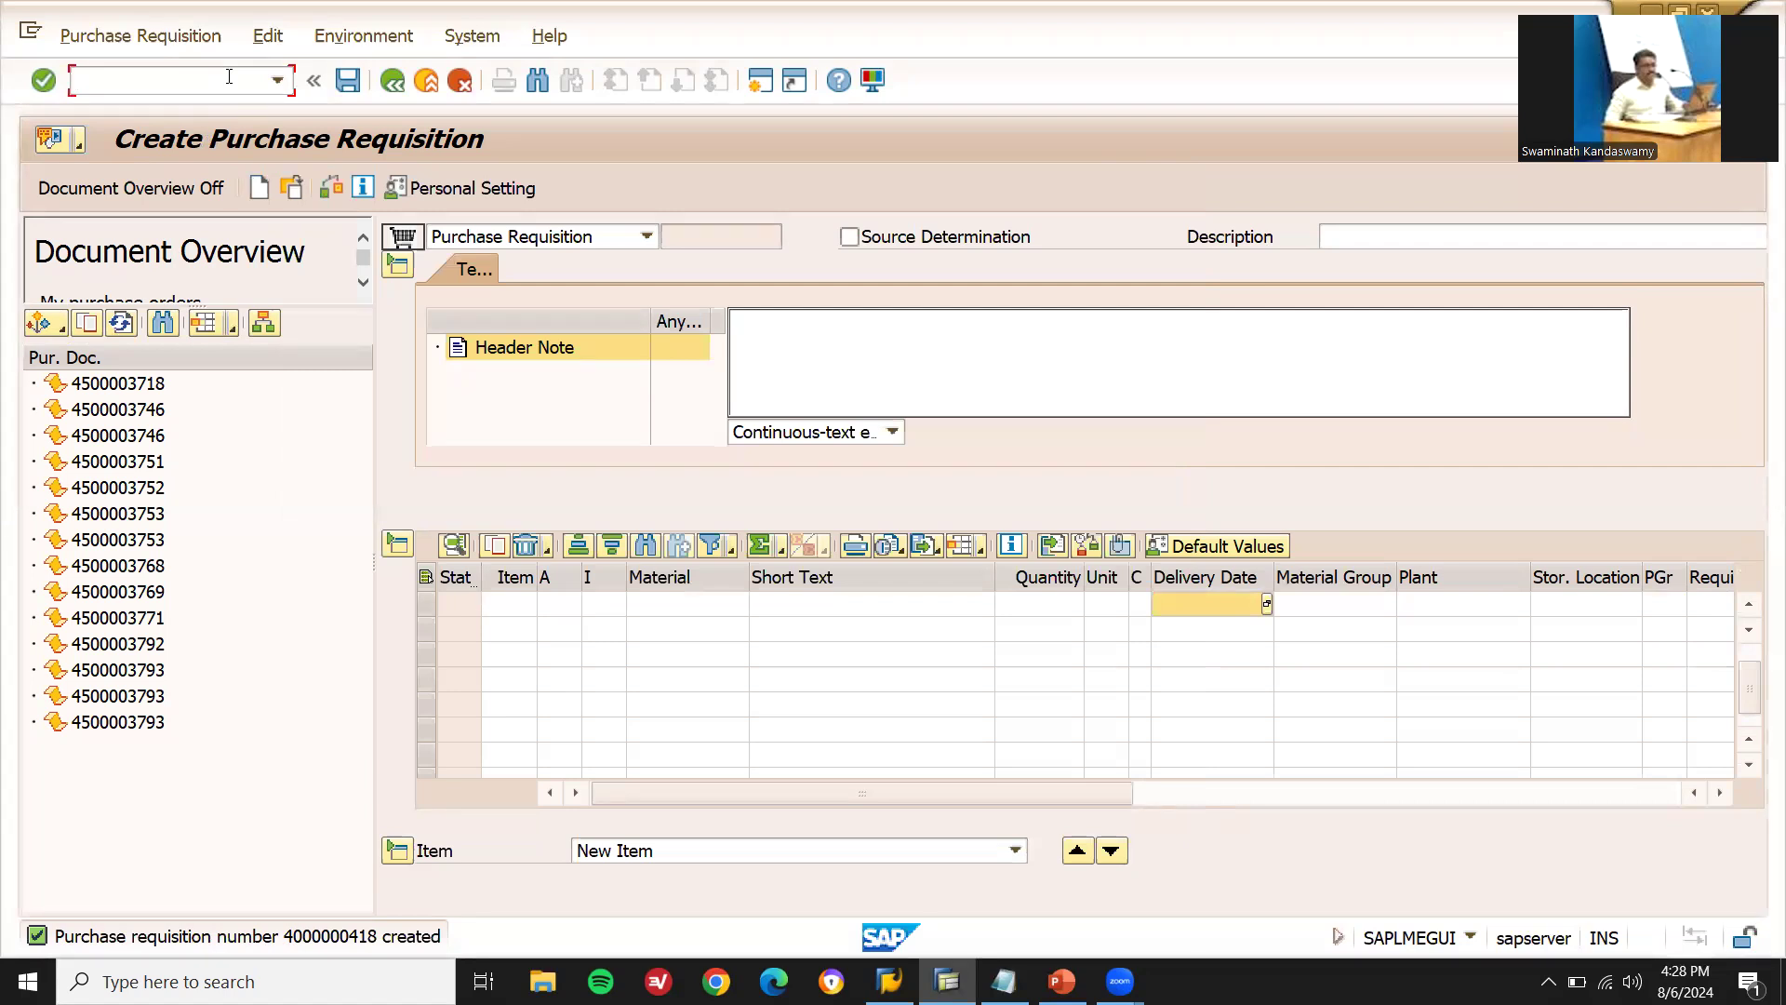
# - Open Create RFQ with /NME41 and set the quotation deadline to 10.08.2024
pyautogui.write('/NME41')
pyautogui.press('Return')
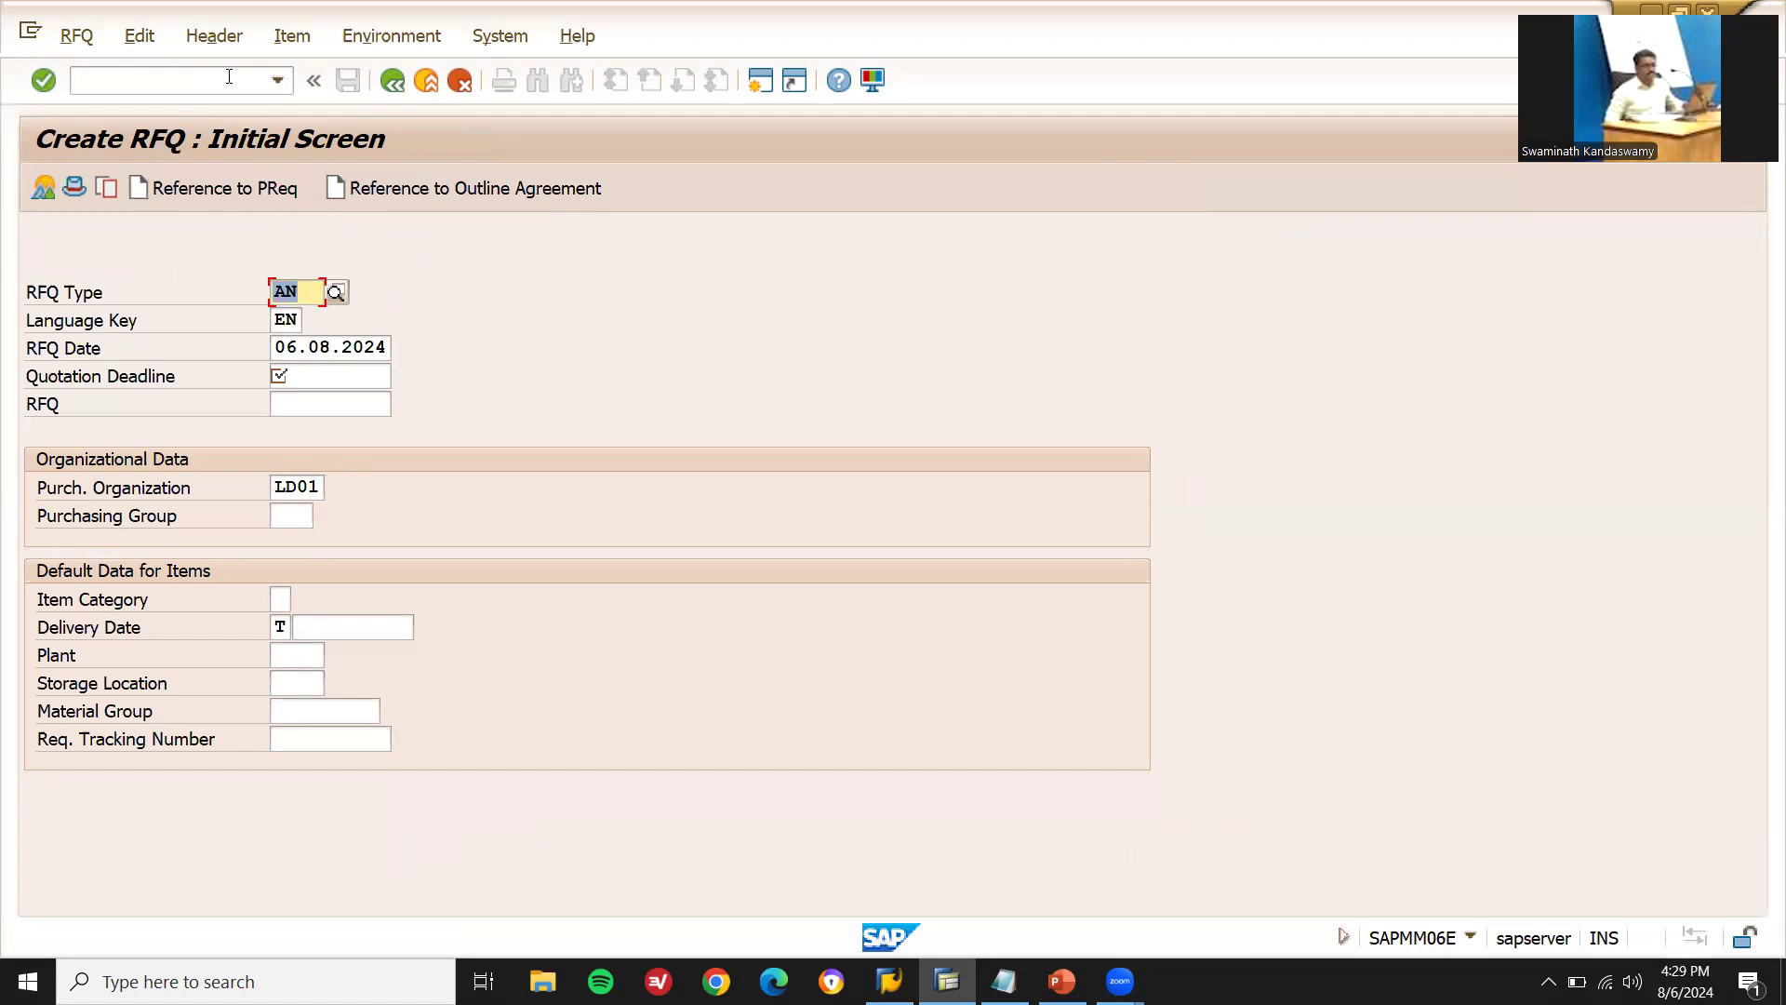
pyautogui.press('Tab')
pyautogui.press('Tab')
pyautogui.press('Tab')
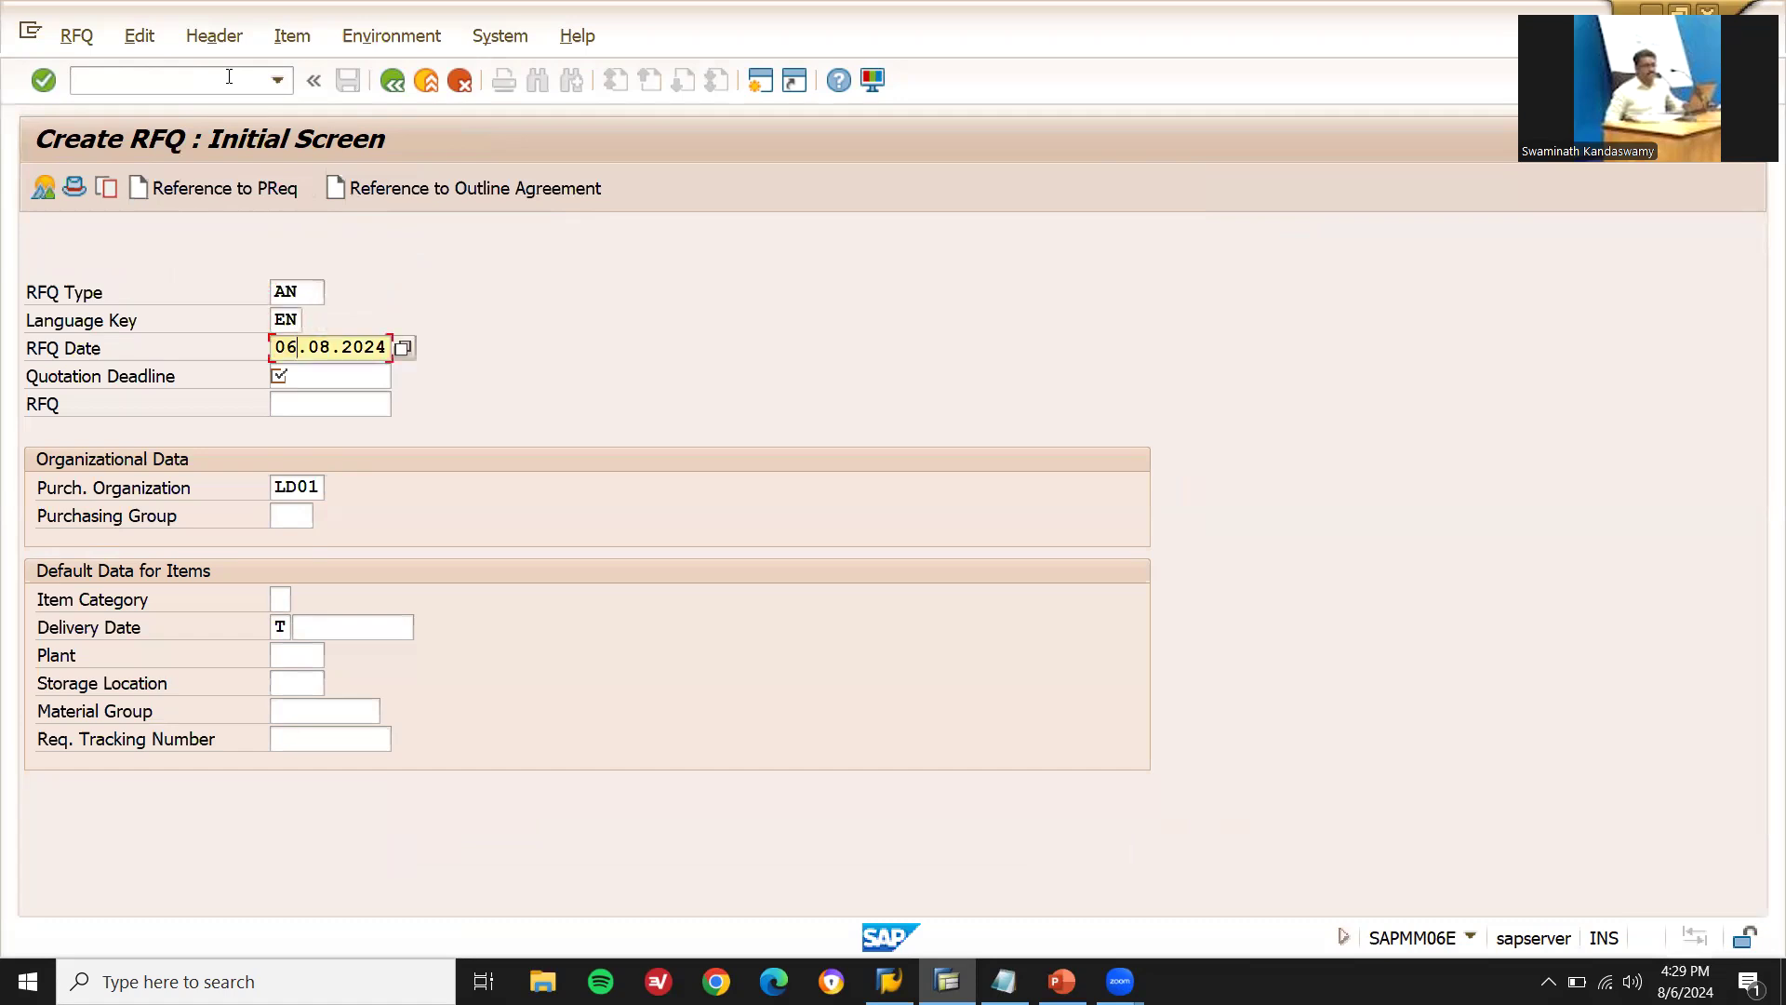
pyautogui.press('BackSpace')
pyautogui.press('Return')
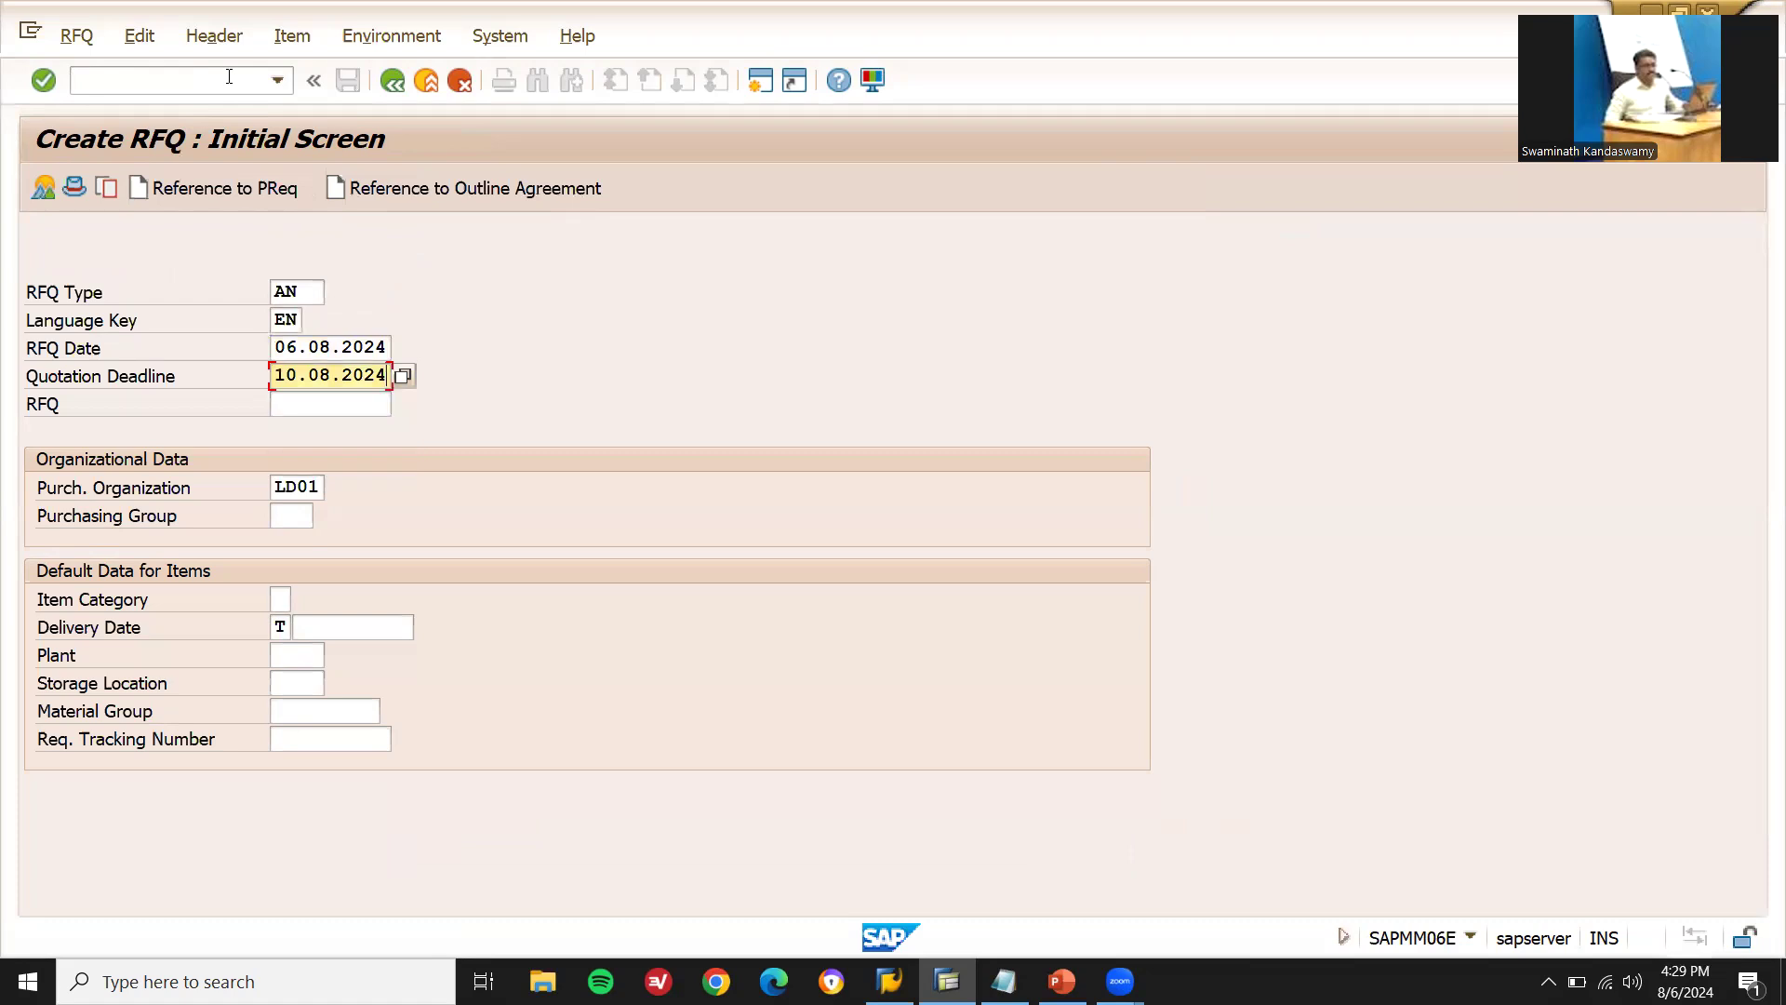
# - Set purchasing group 001, then restart at a fresh Create RFQ initial screen
pyautogui.press('Tab')
pyautogui.press('Tab')
pyautogui.press('Tab')
pyautogui.write('001')
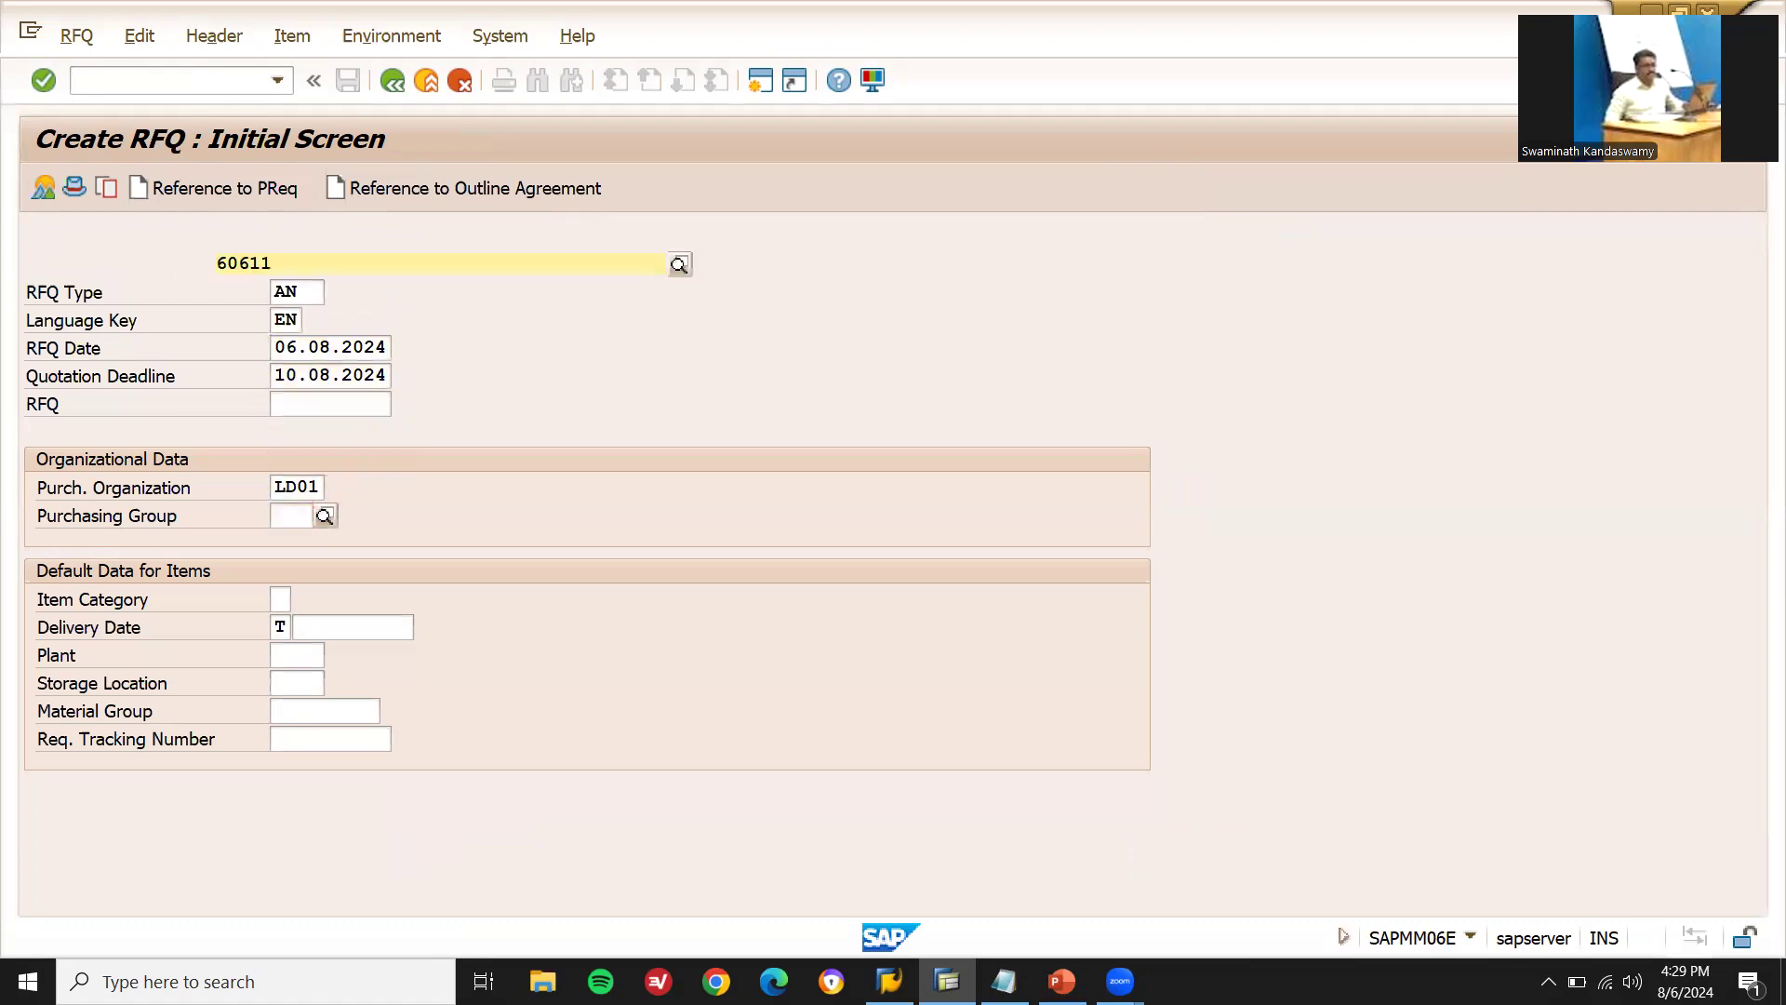
pyautogui.press('F4')
pyautogui.press('Down')
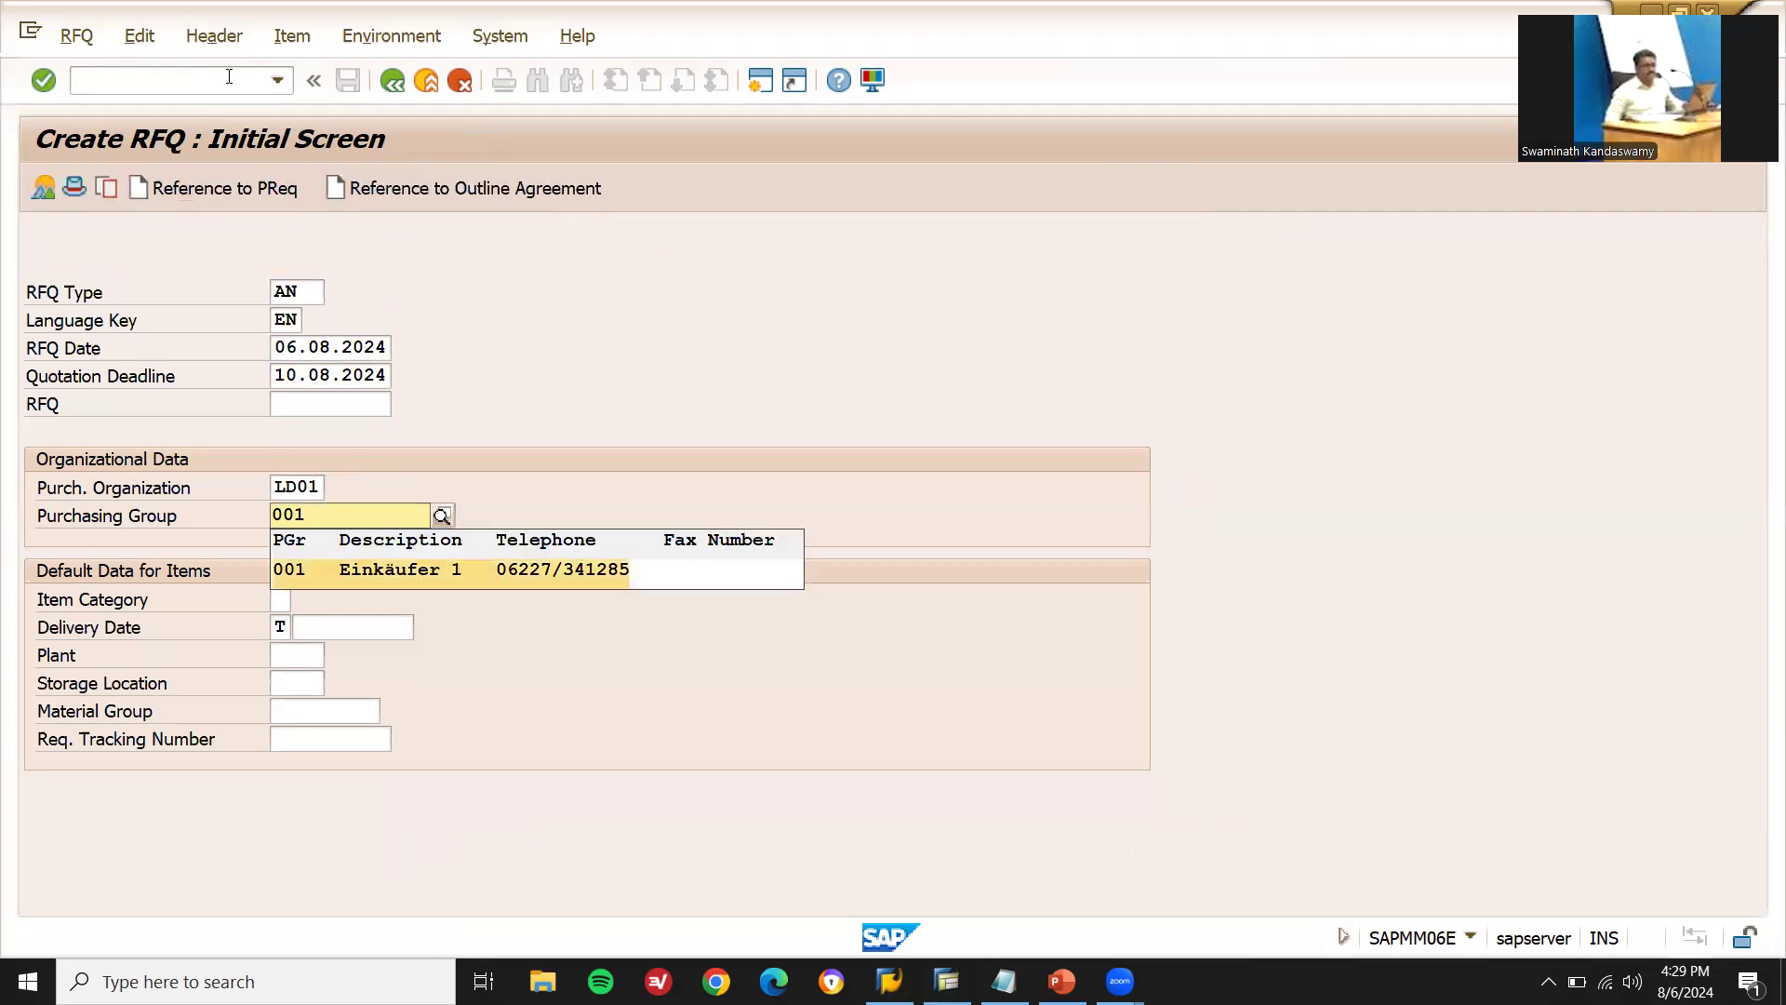
pyautogui.press('Return')
pyautogui.press('Return')
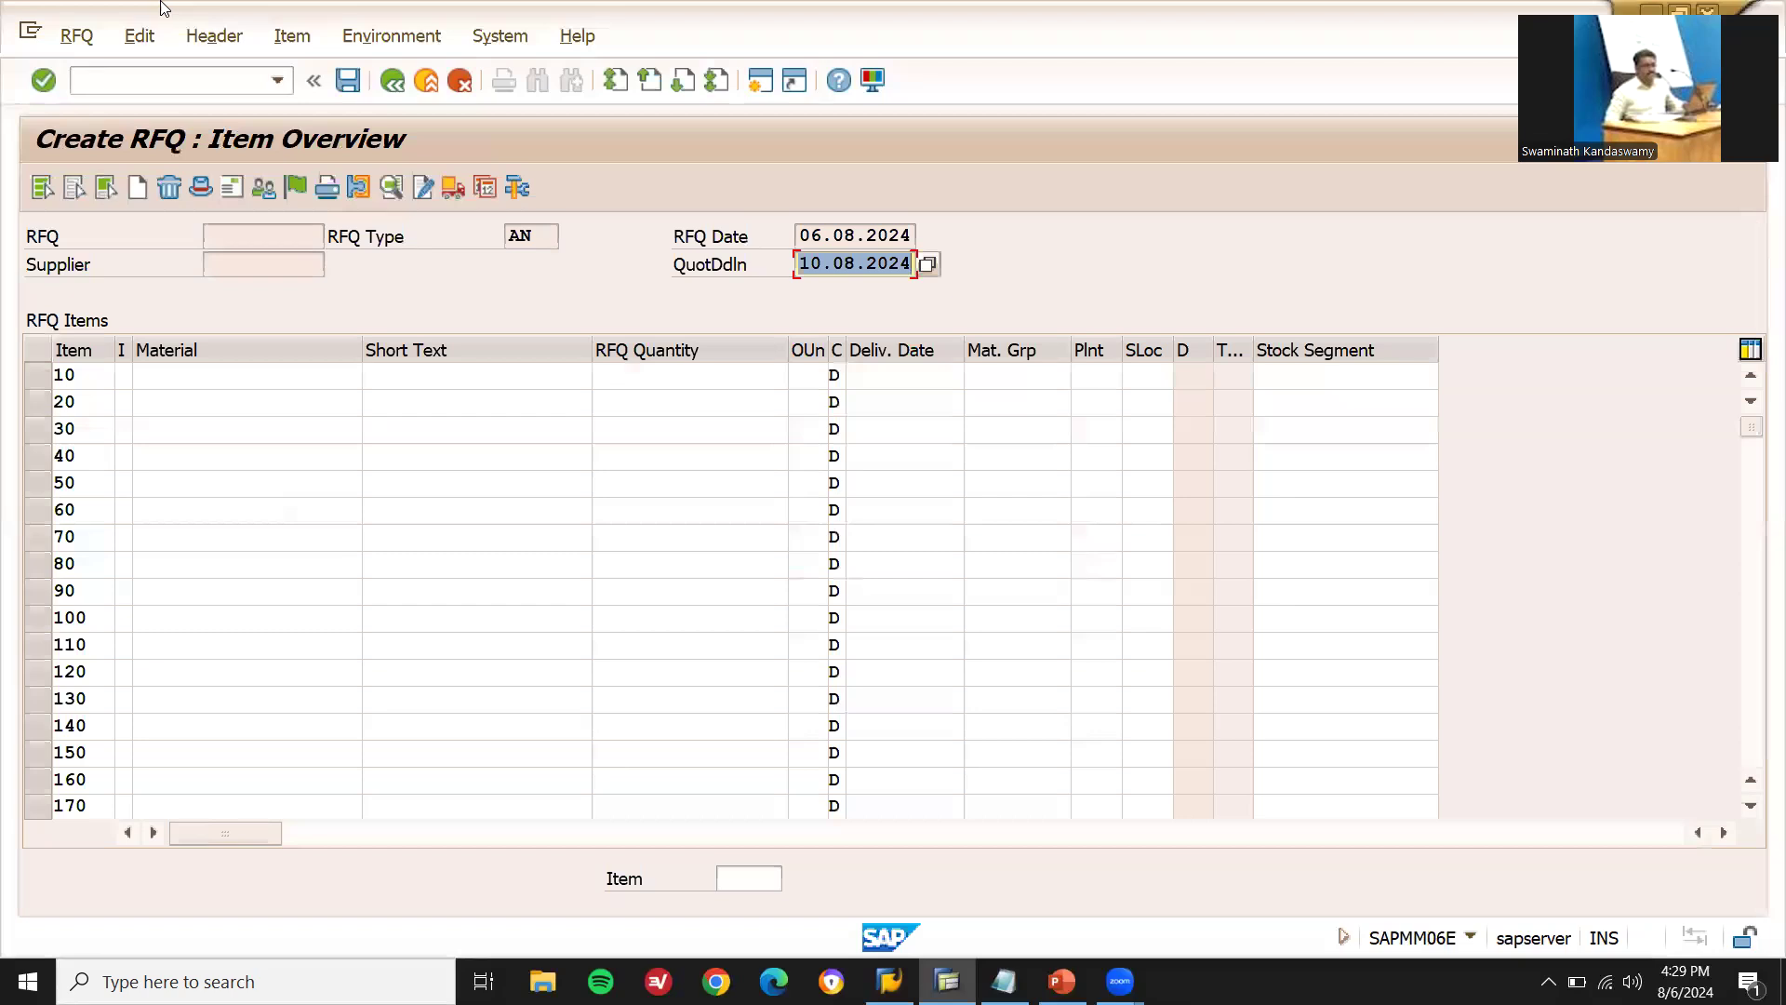
pyautogui.click(182, 72)
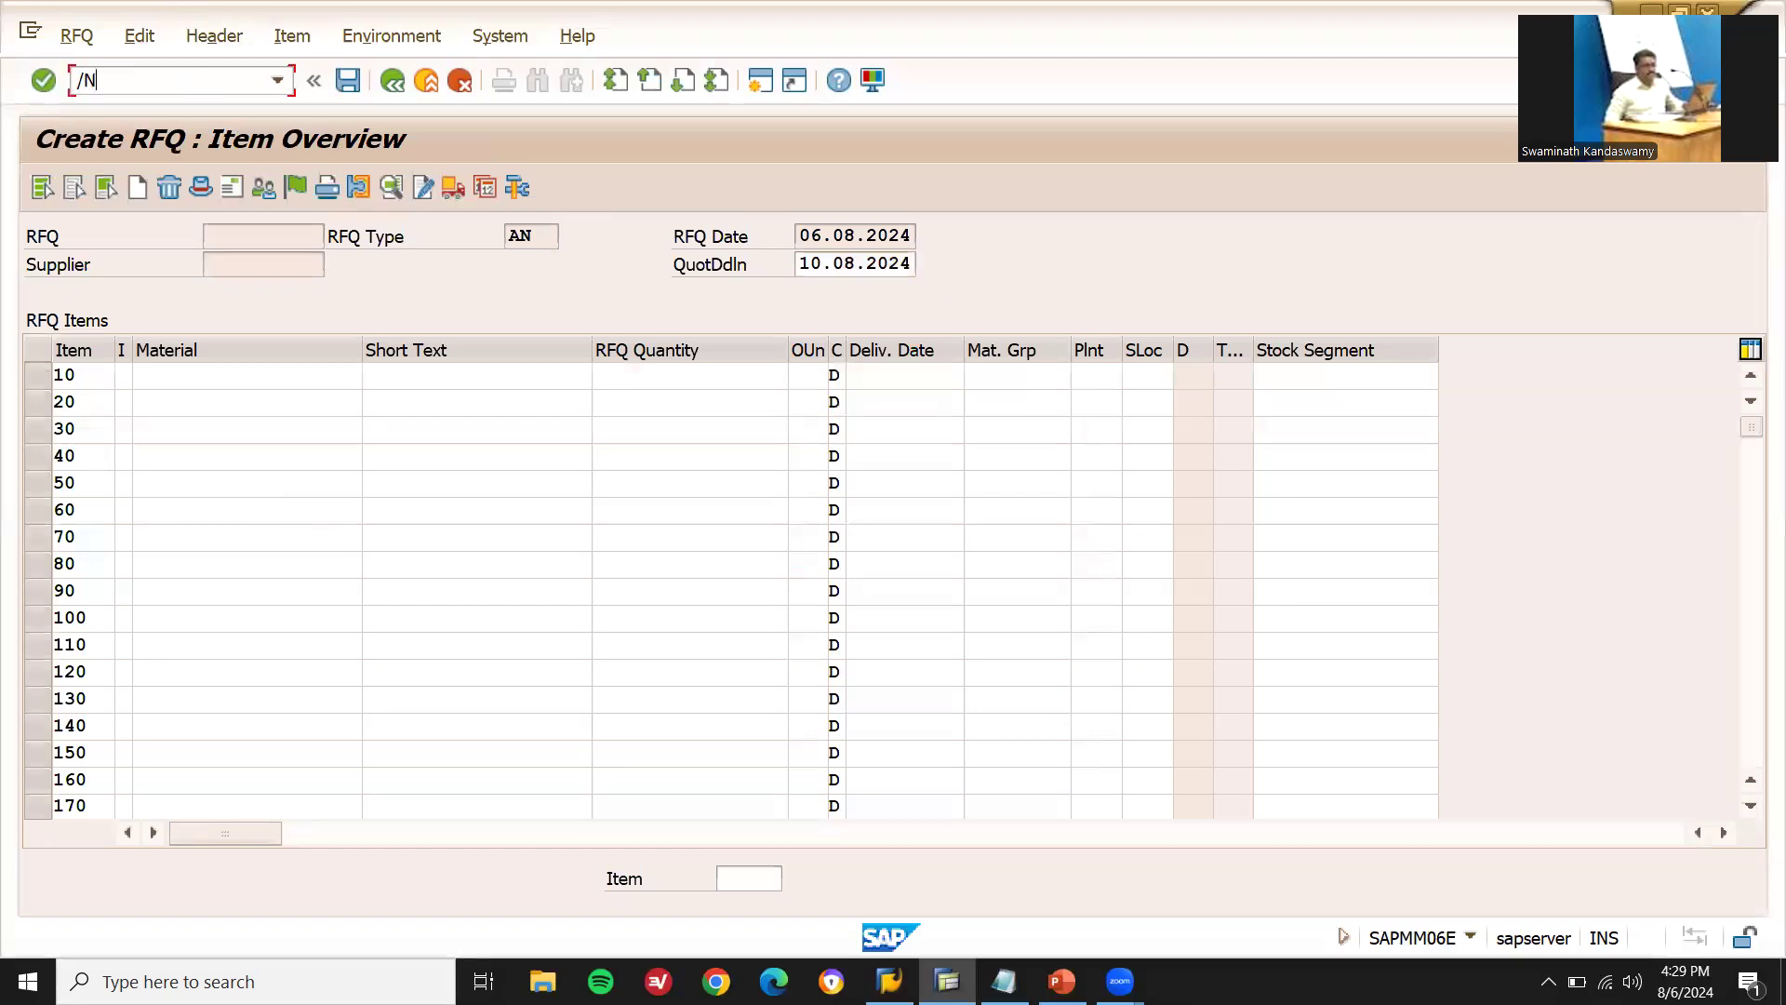
pyautogui.press('Return')
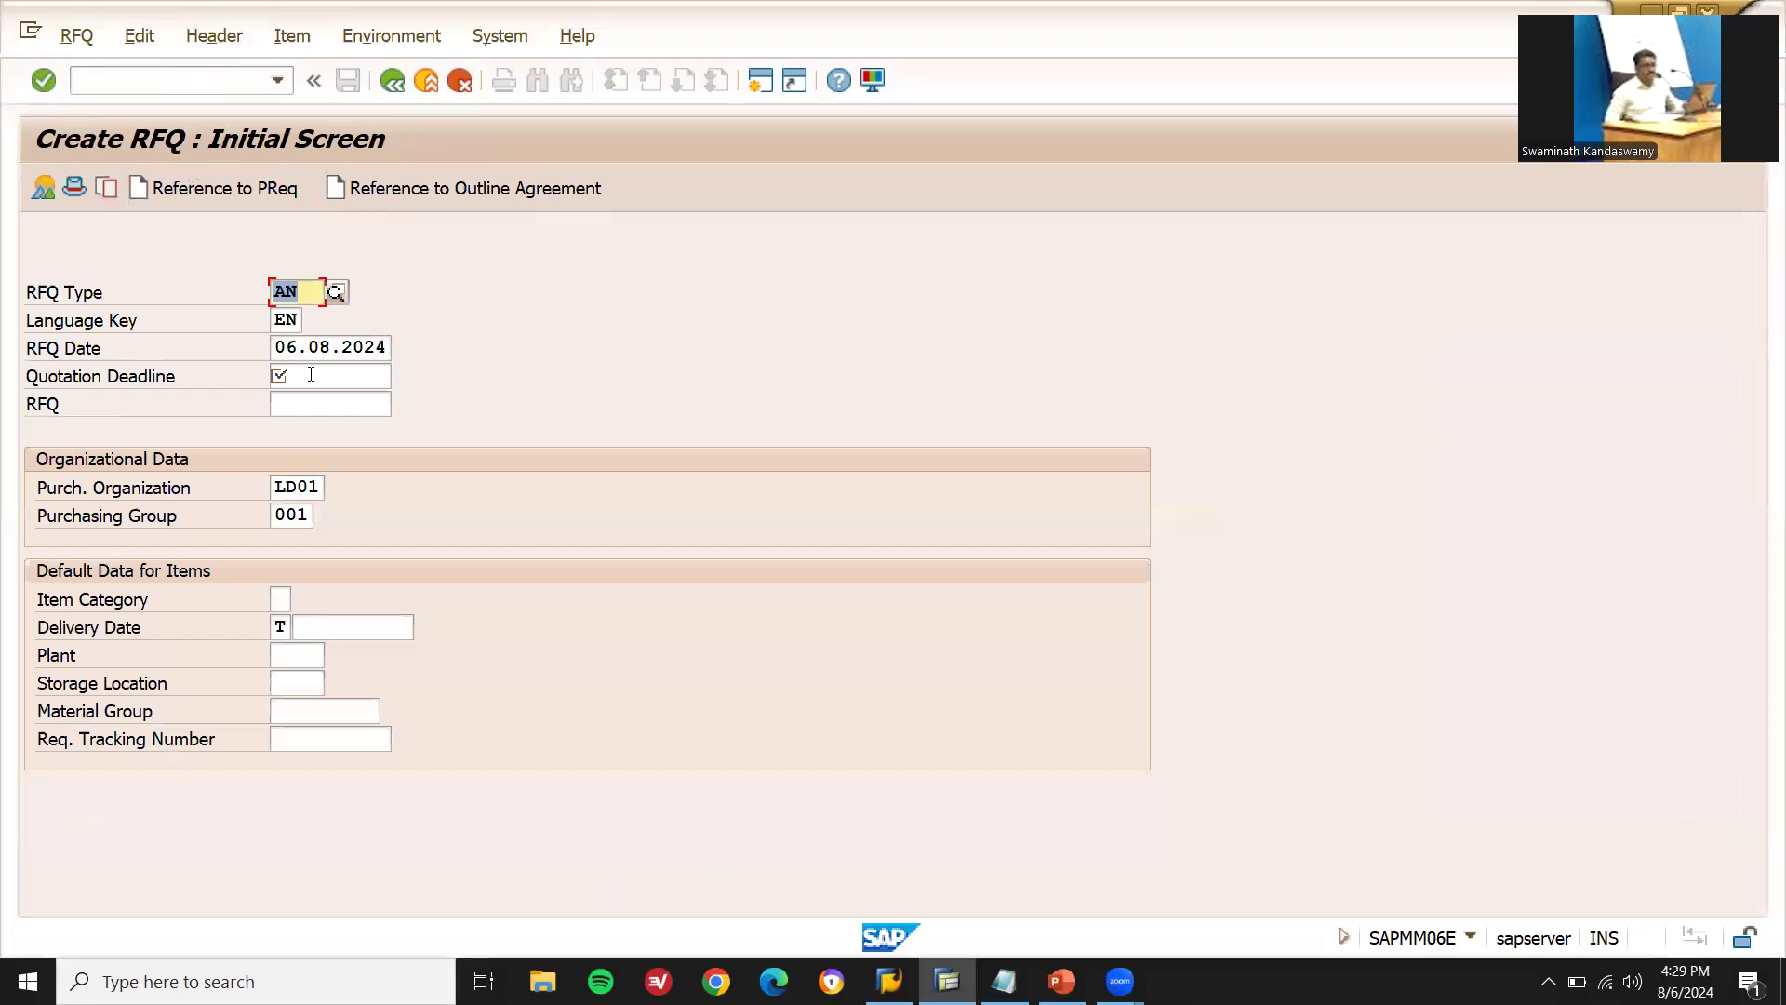
pyautogui.click(311, 374)
pyautogui.click(316, 399)
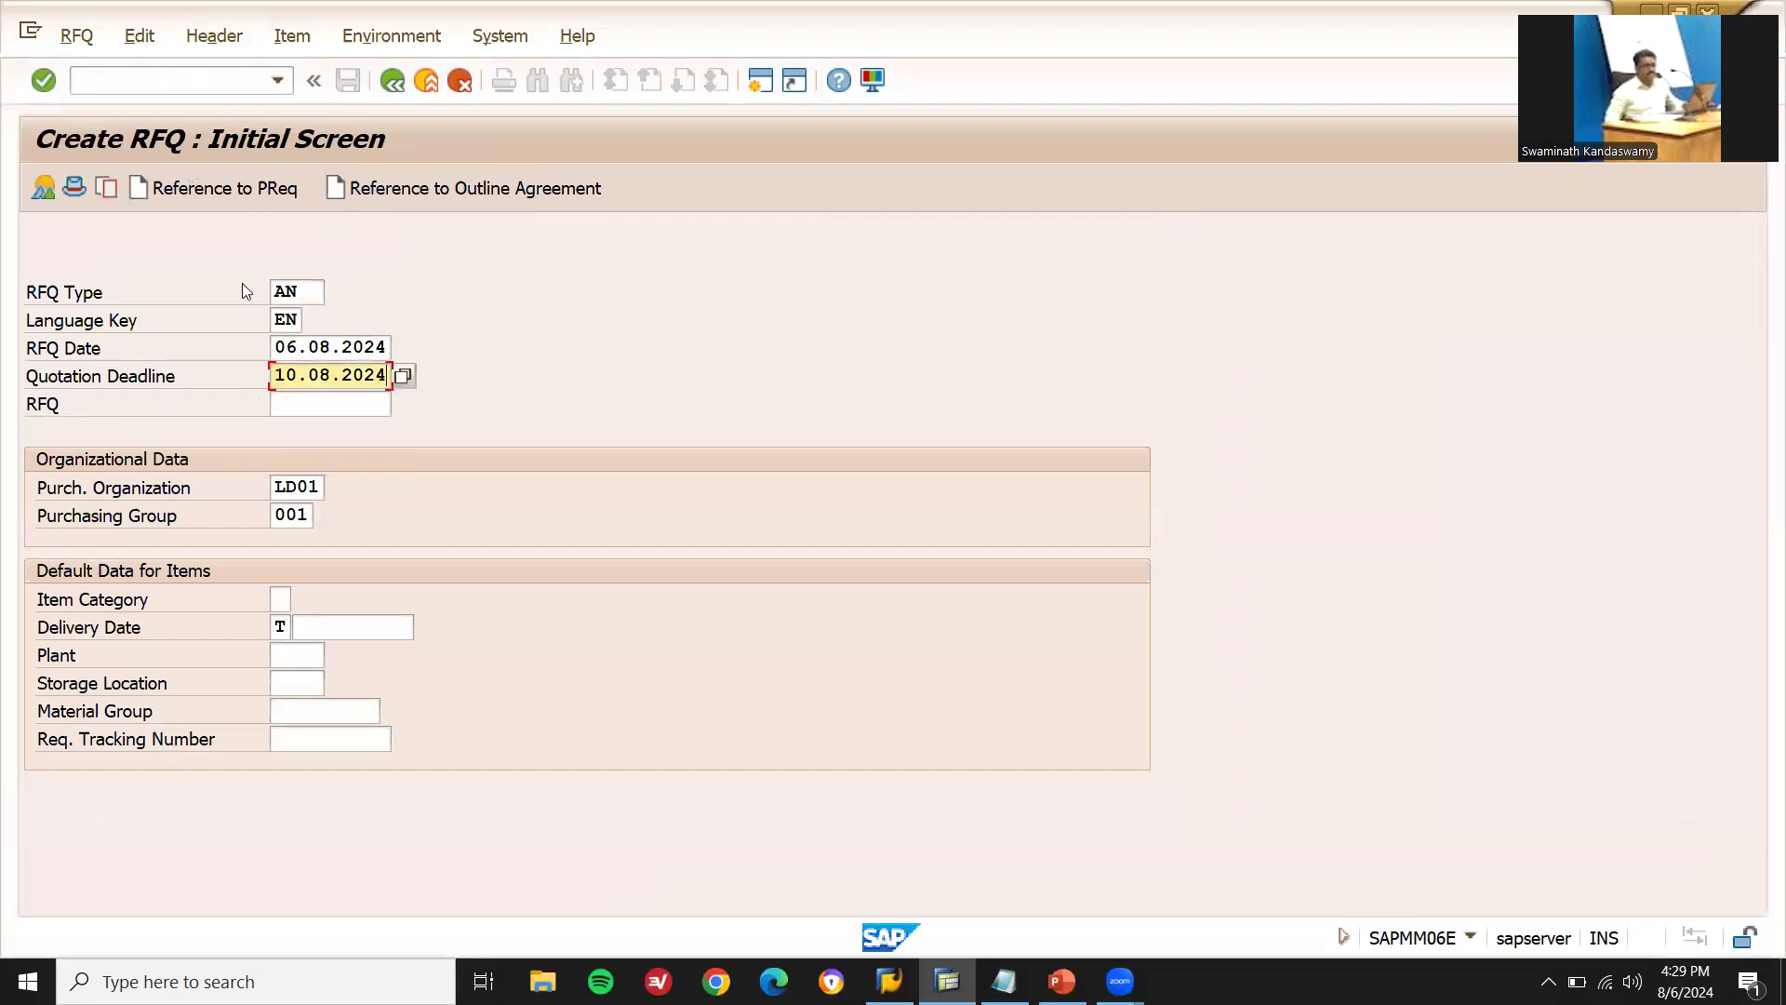
pyautogui.click(255, 197)
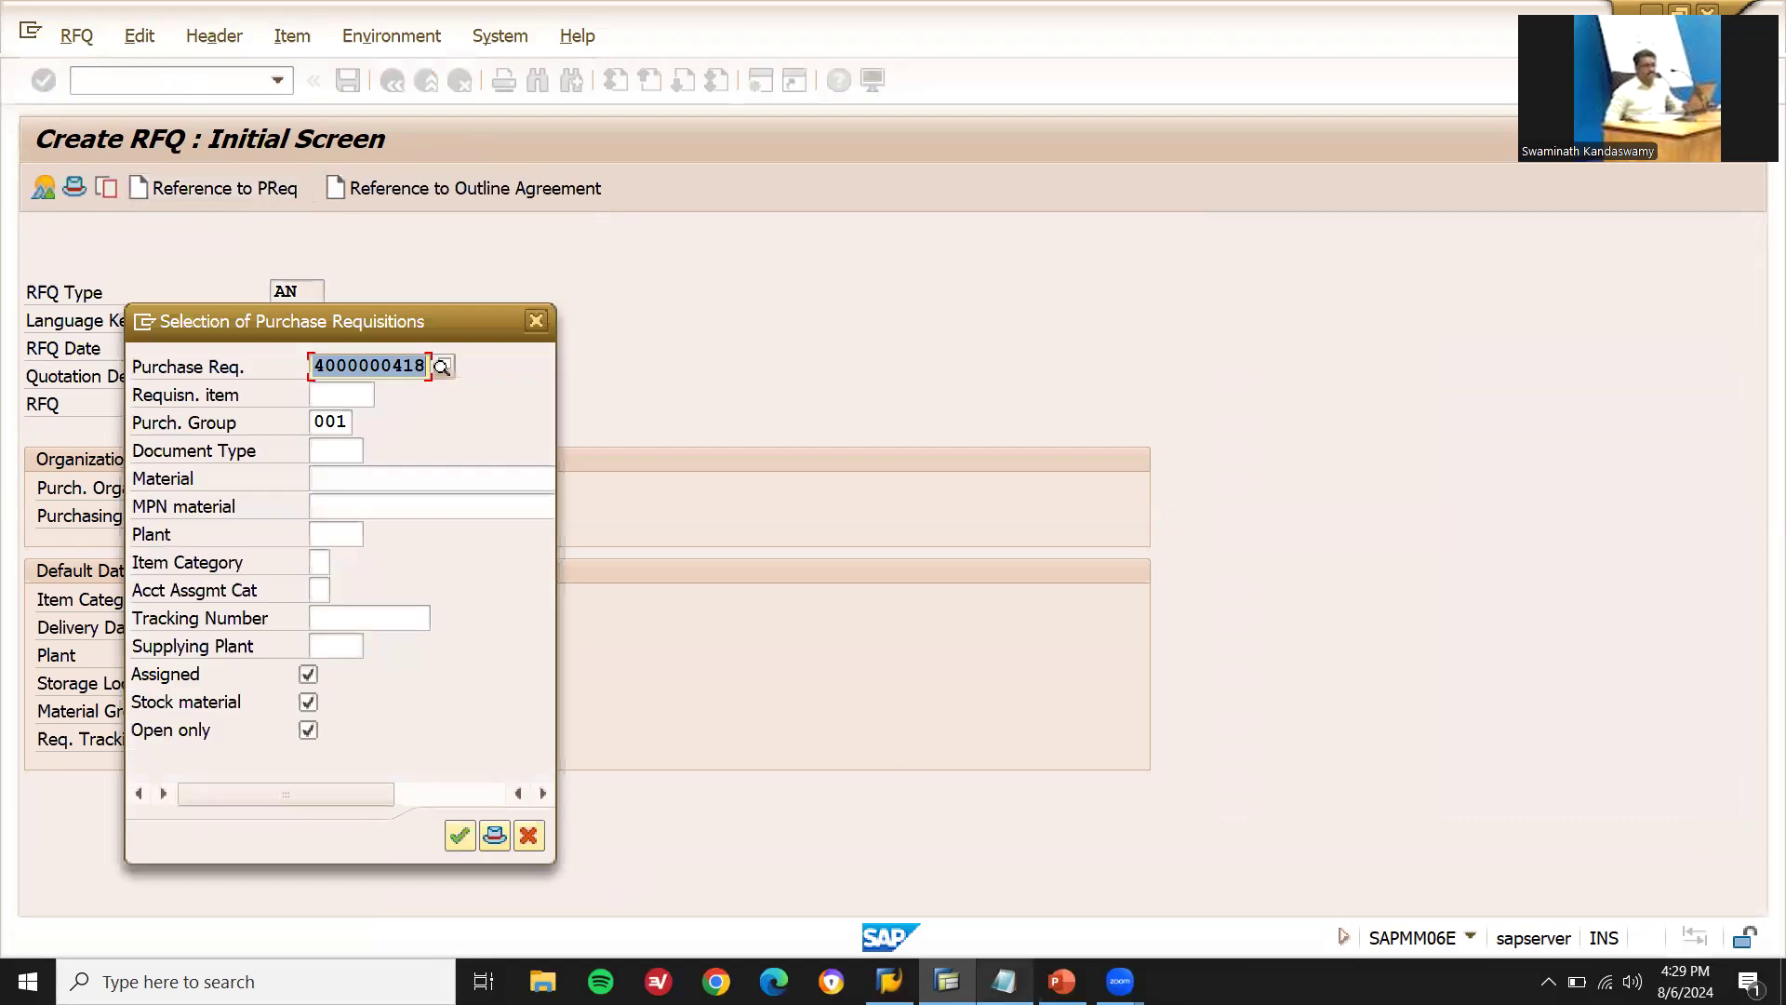
pyautogui.click(1004, 981)
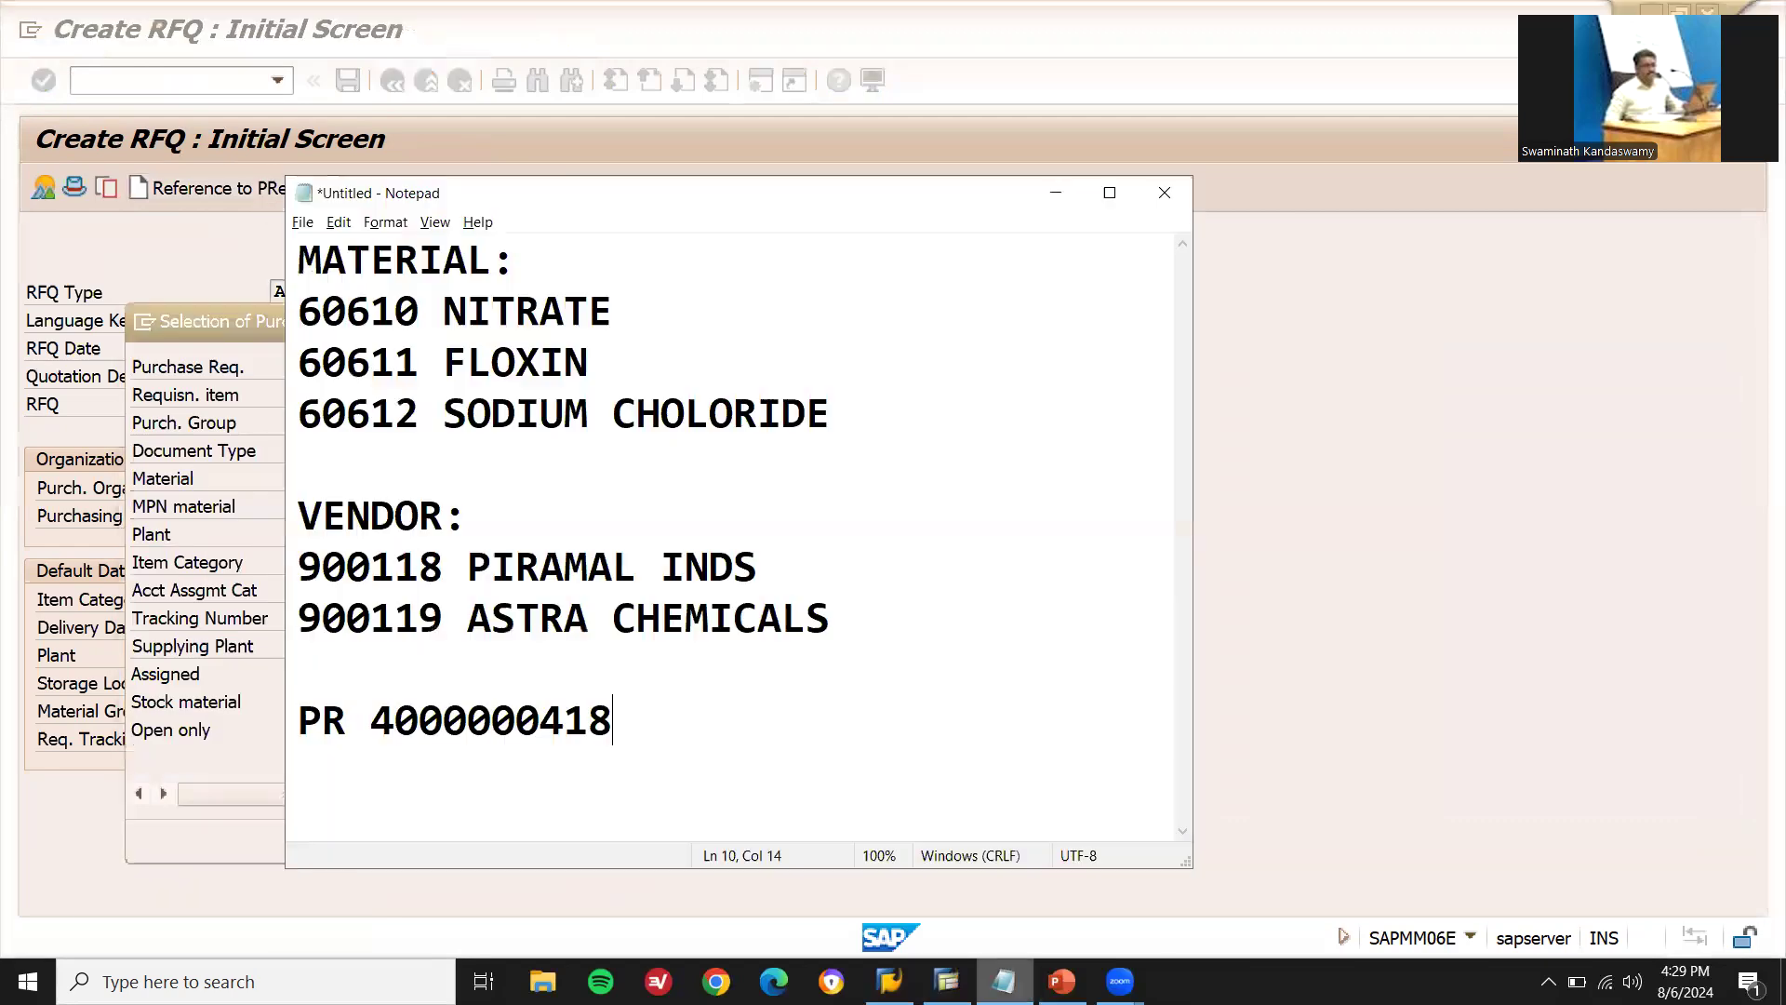
pyautogui.doubleClick(562, 717)
pyautogui.hotkey('alt', 'Tab')
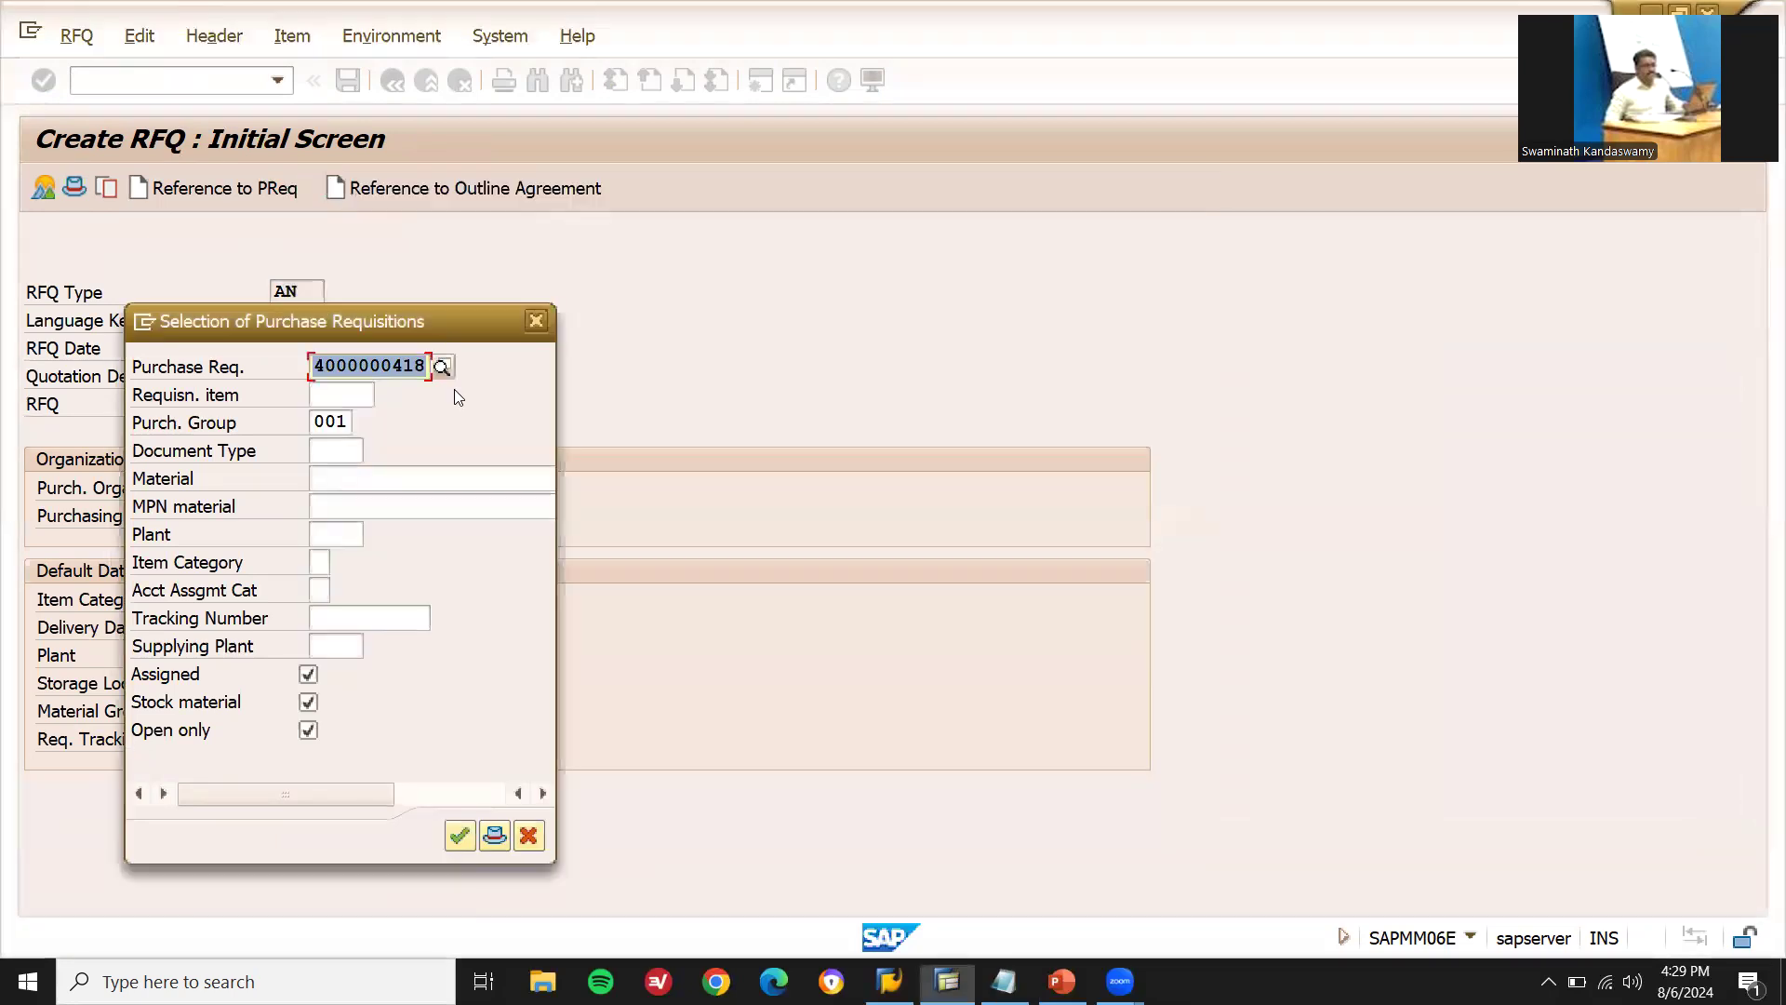
pyautogui.click(461, 836)
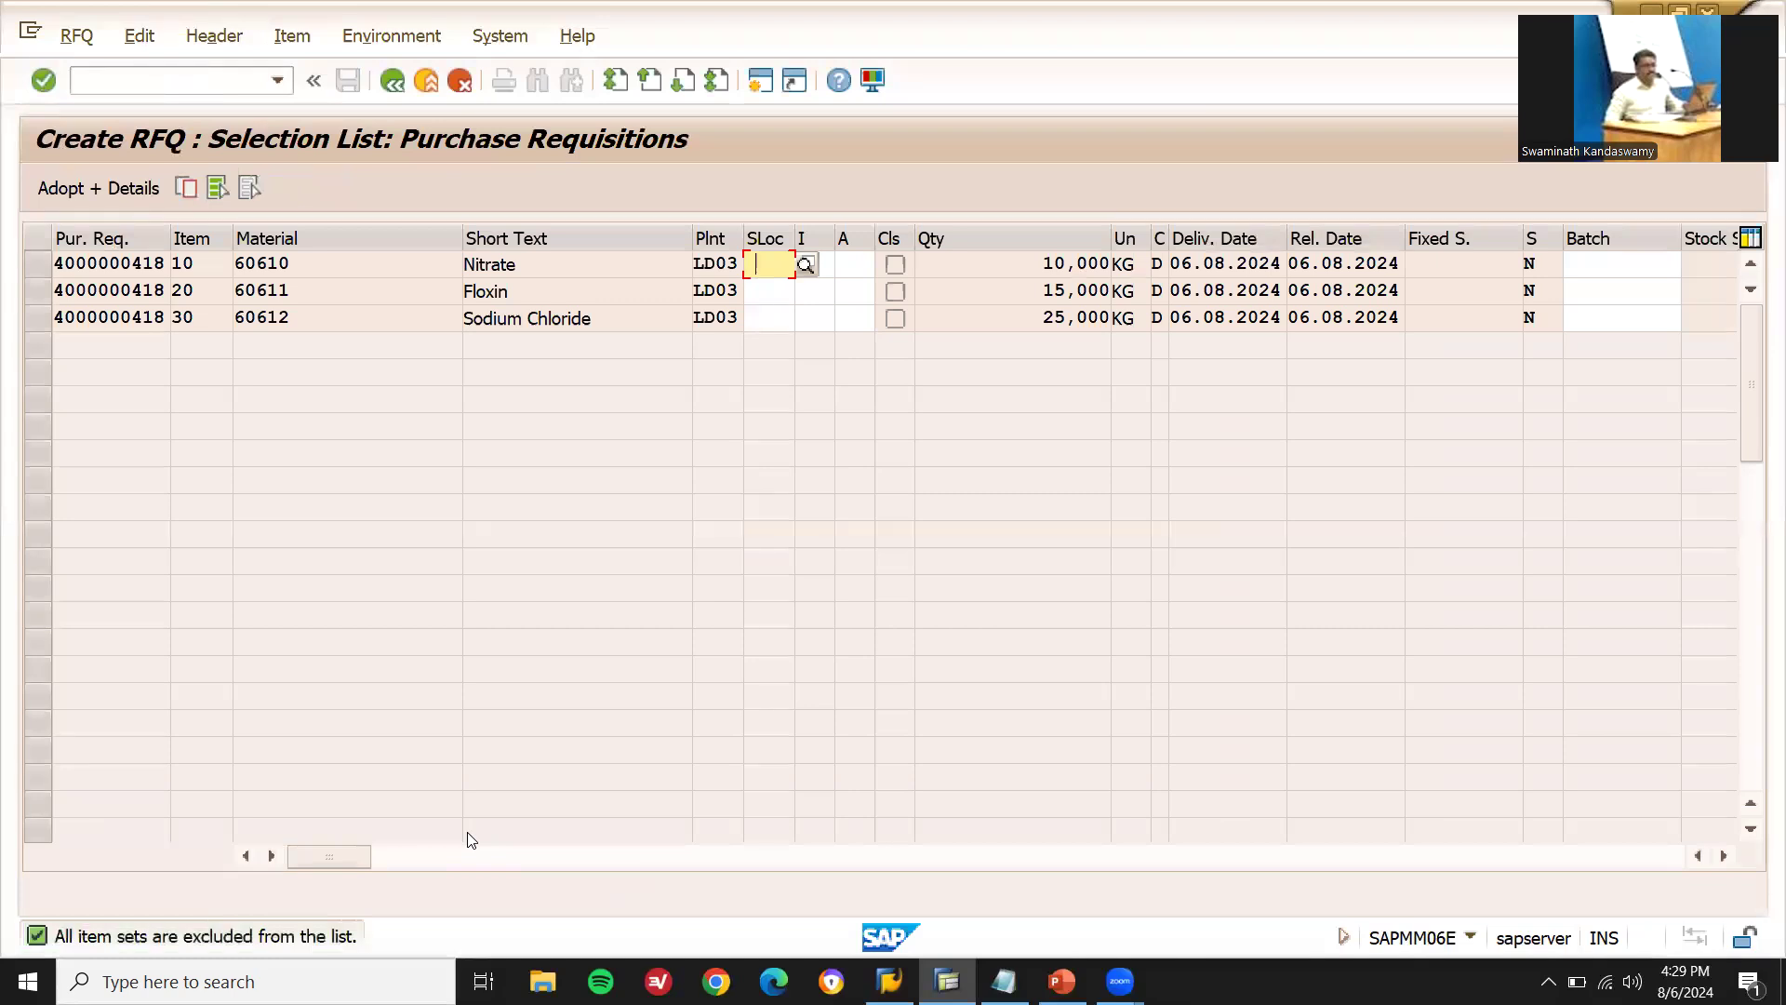
# - Set storage location LD03 for the Nitrate, Floxin and Sodium Chloride items
pyautogui.write('LD03')
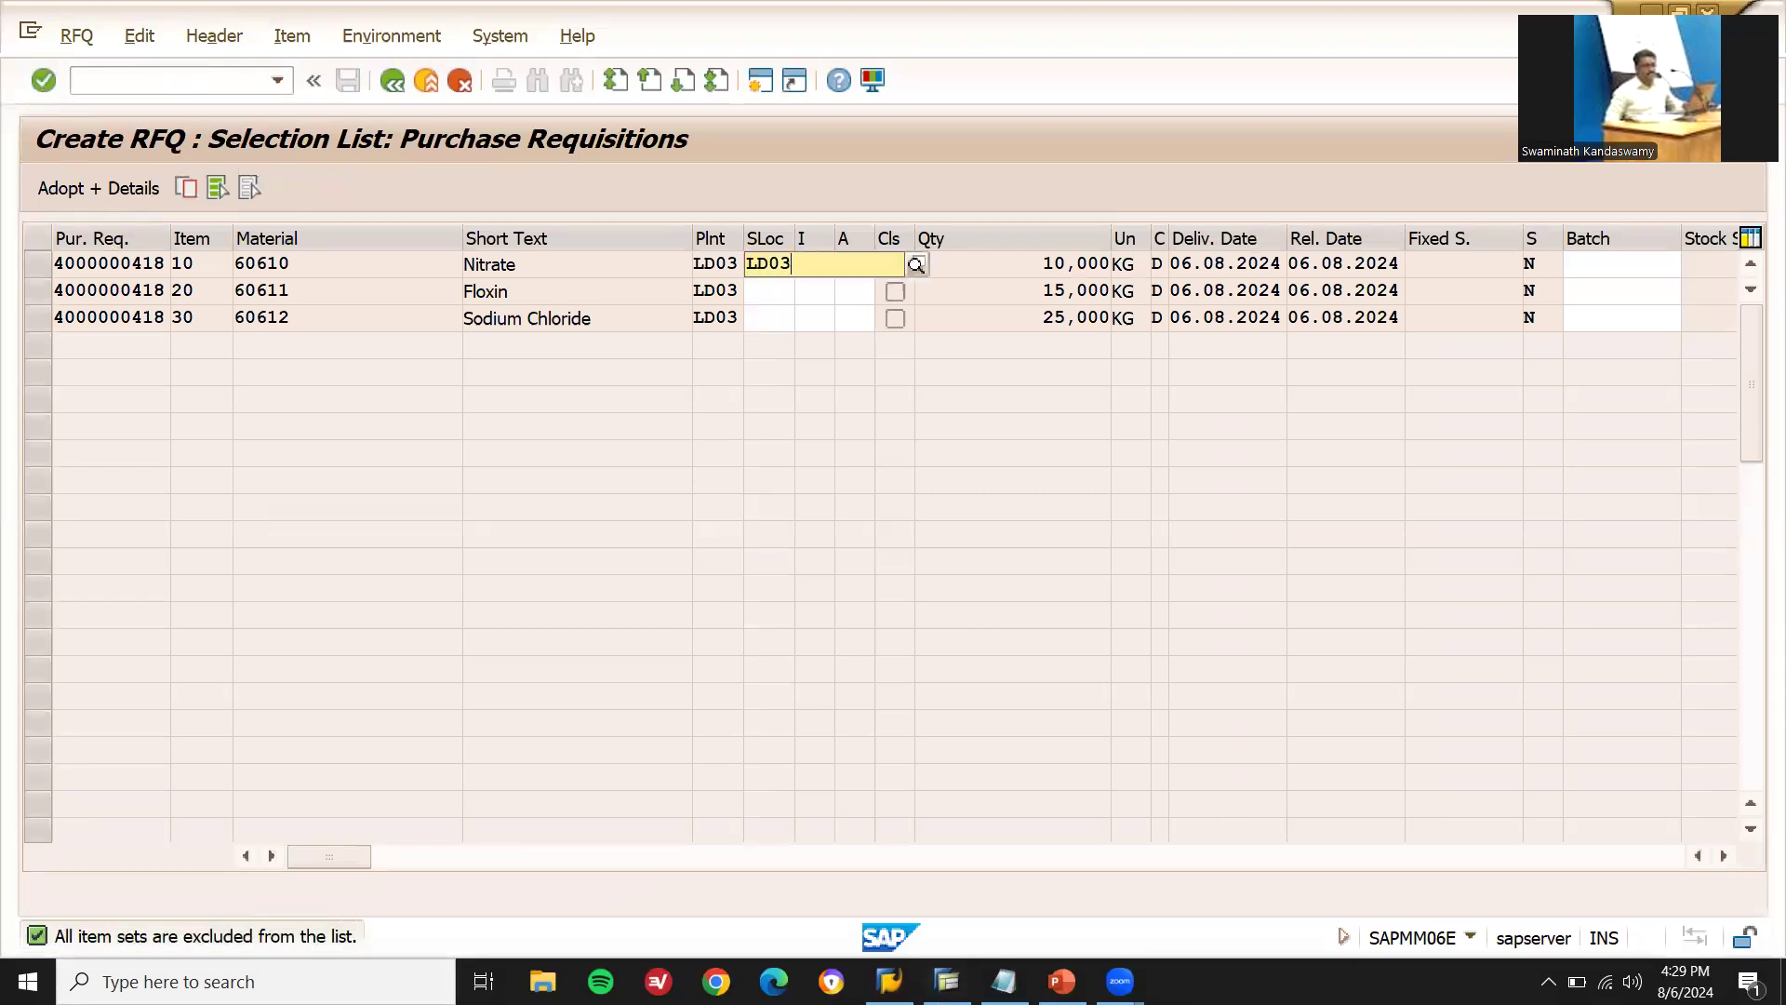
pyautogui.press('Escape')
pyautogui.press('Down')
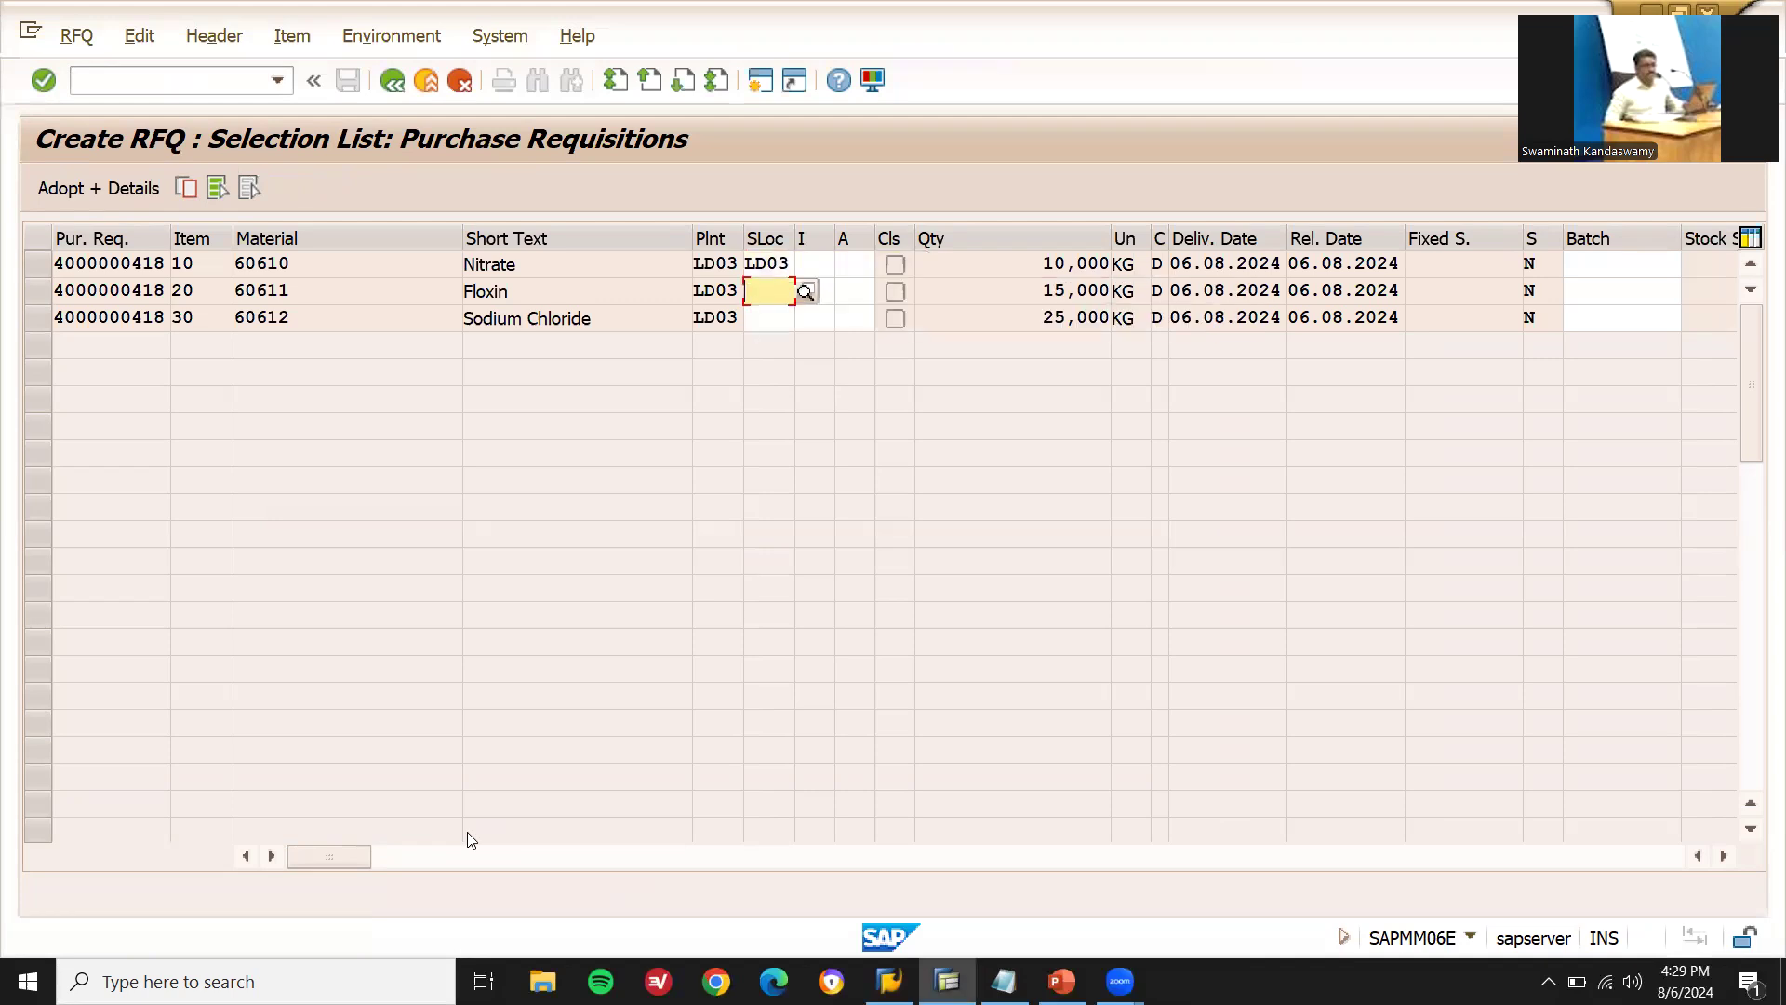
pyautogui.write('LD03')
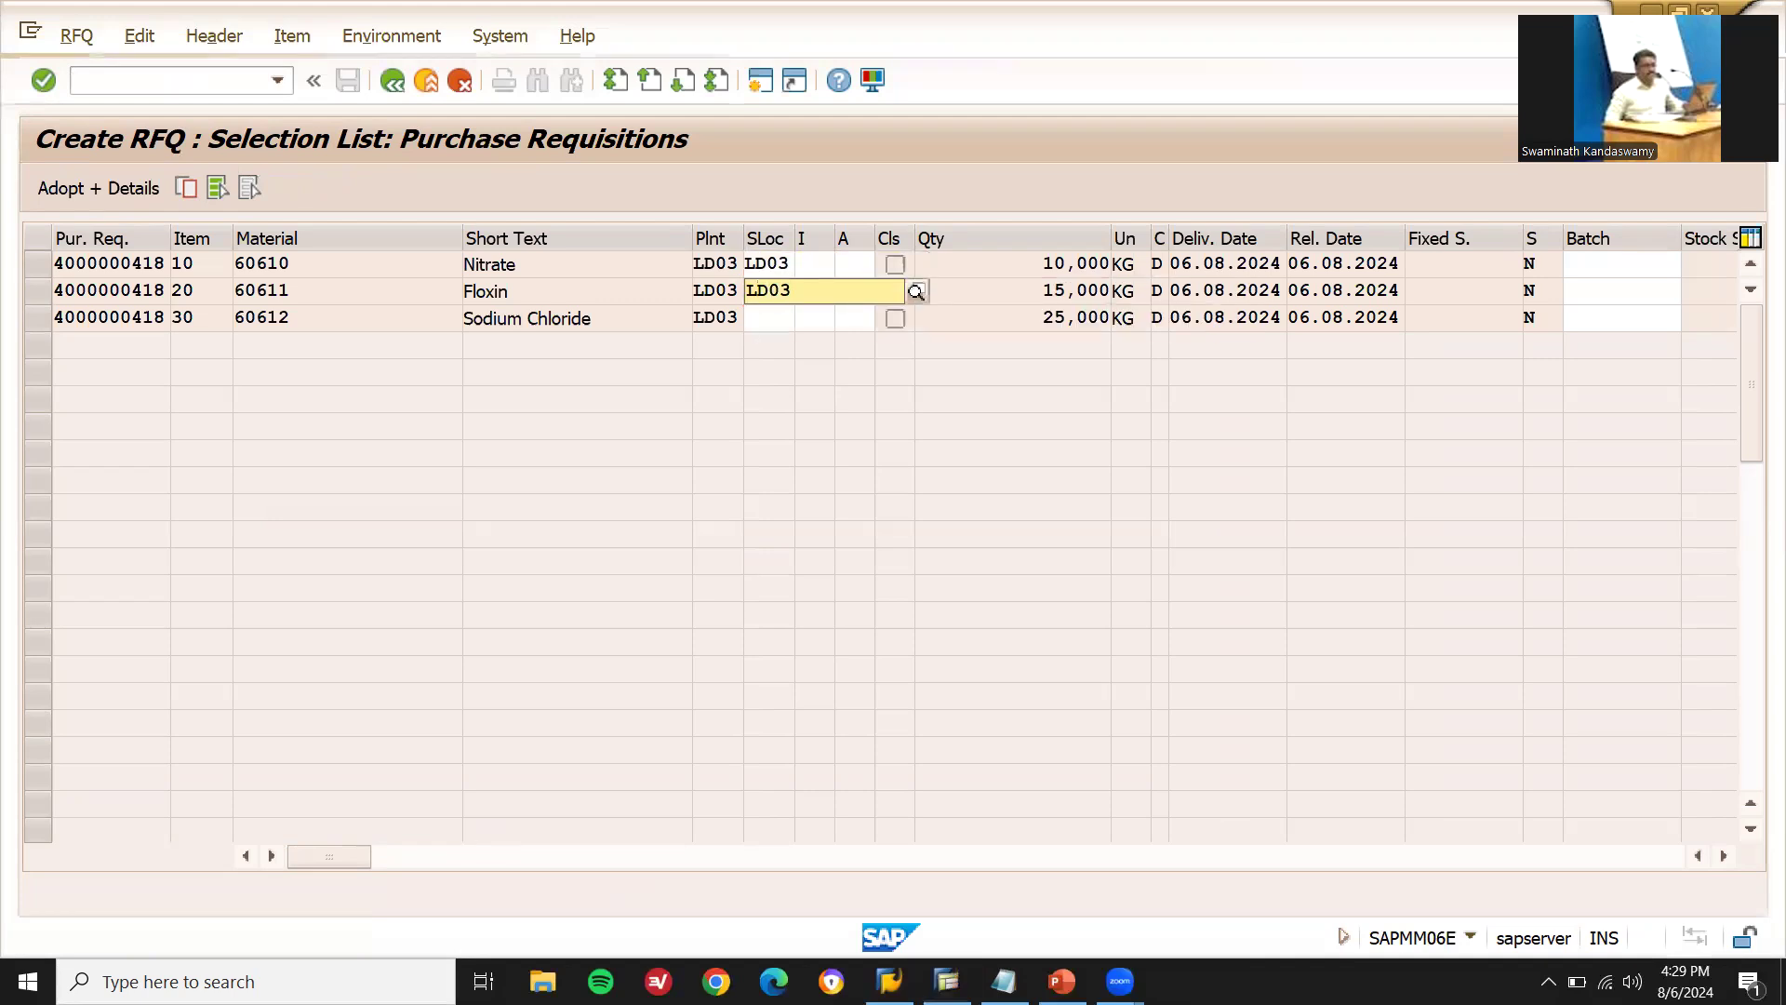
pyautogui.press('Escape')
pyautogui.press('Down')
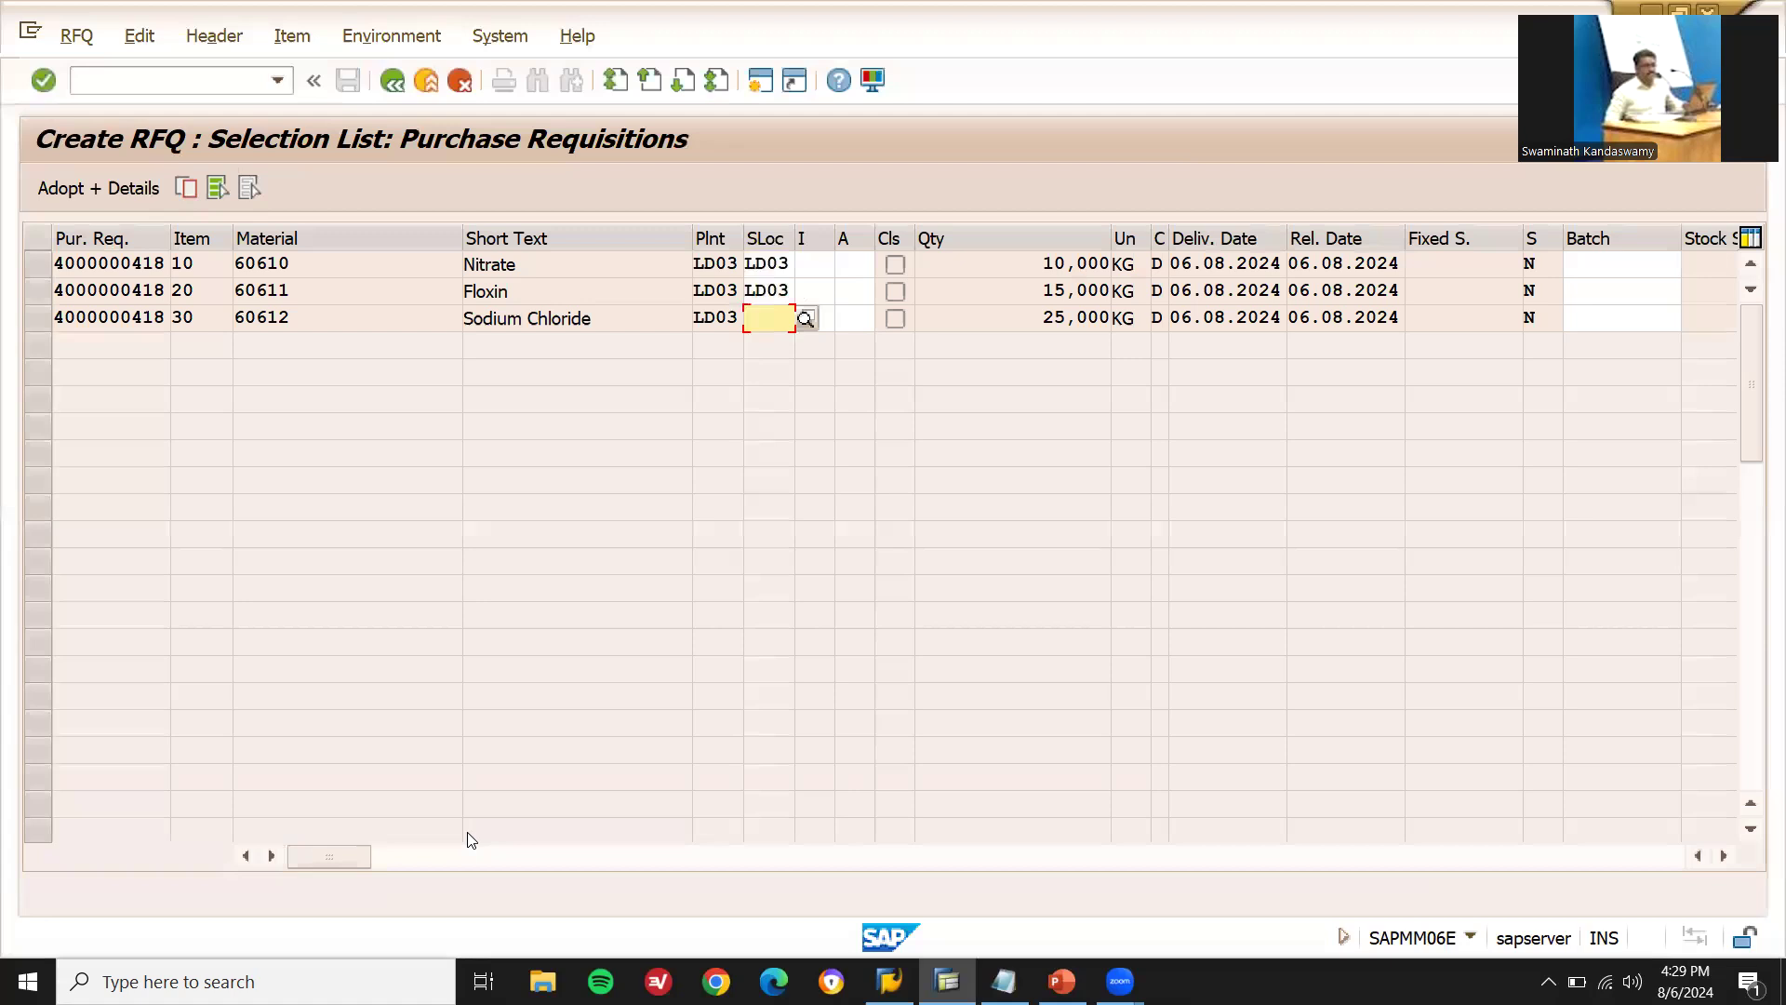
pyautogui.write('LD03')
pyautogui.press('Return')
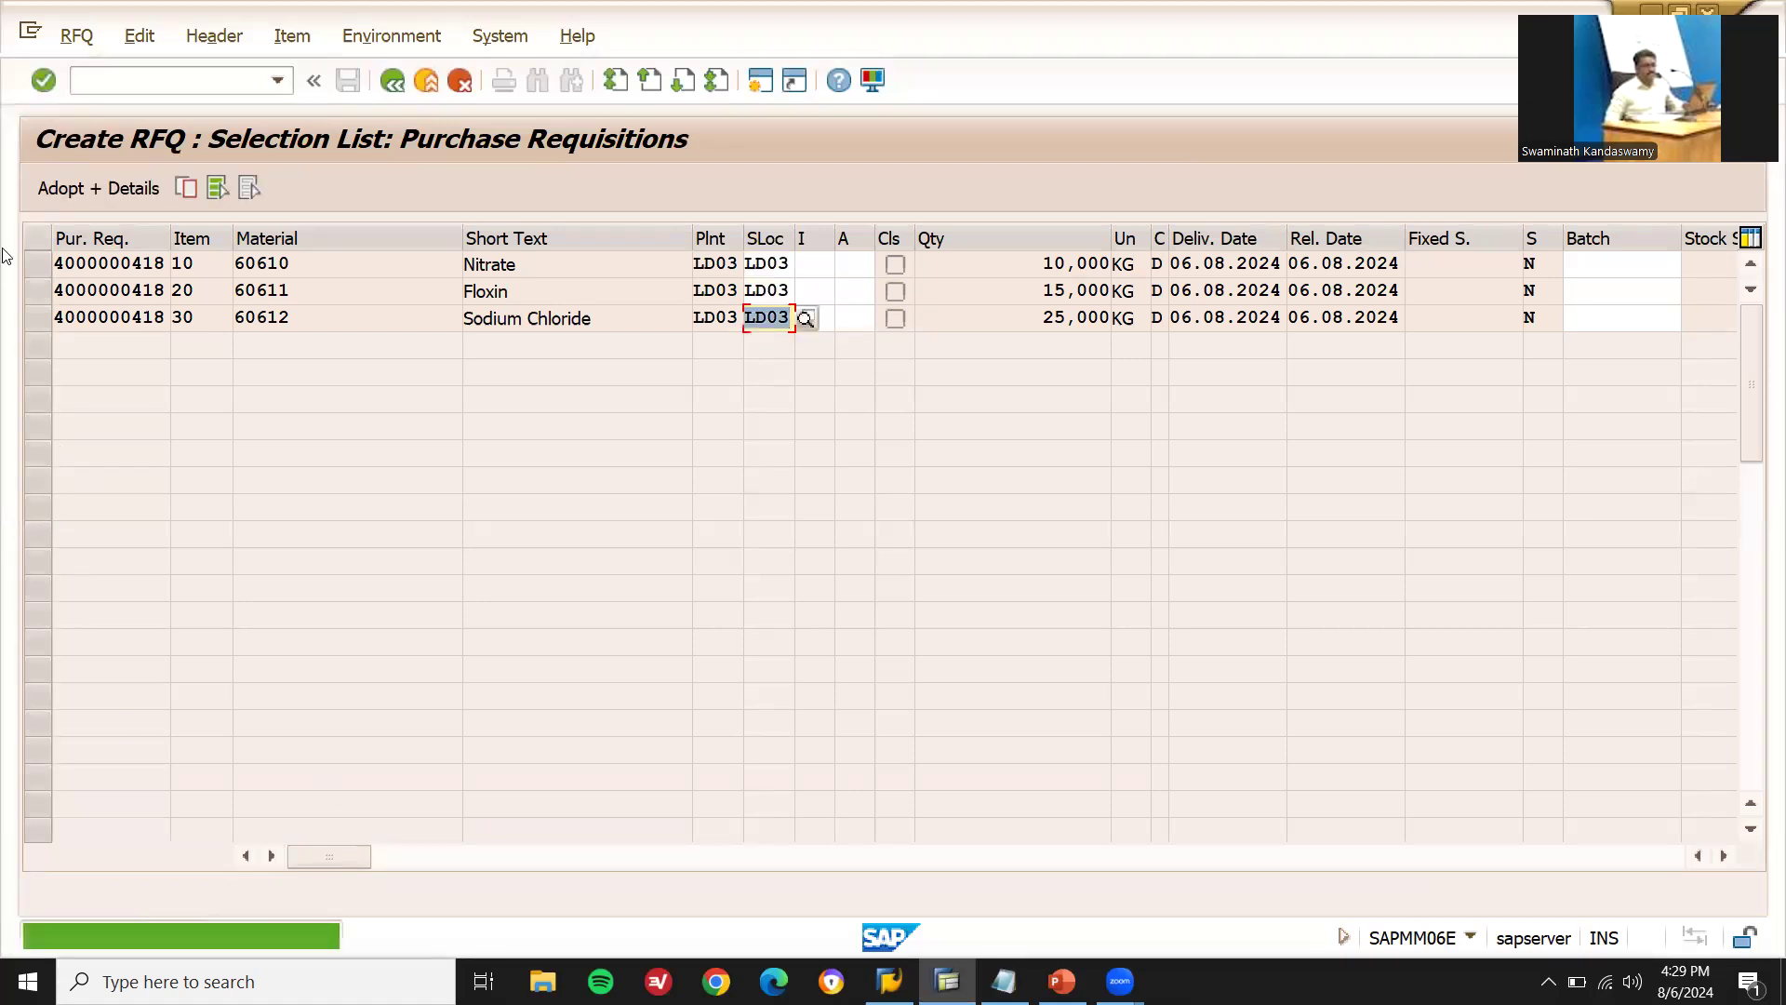
# - Select all three requisition items and adopt them into the RFQ with details
pyautogui.click(30, 263)
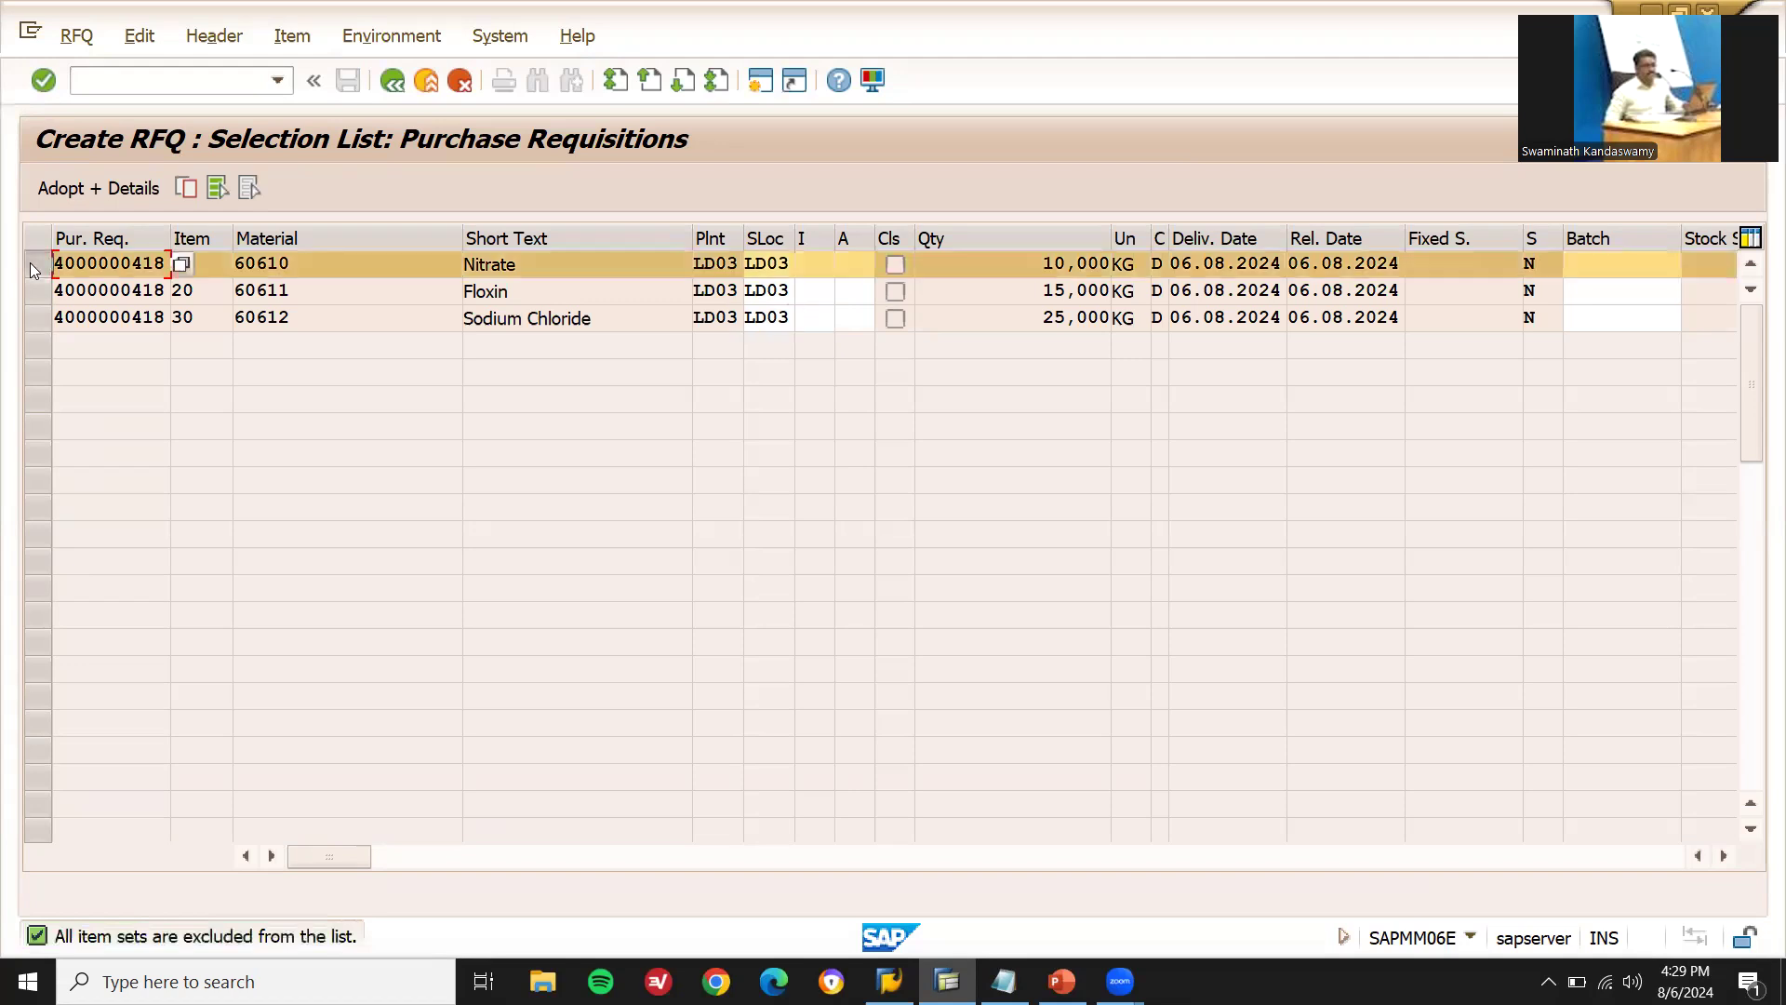
pyautogui.click(30, 287)
pyautogui.click(31, 317)
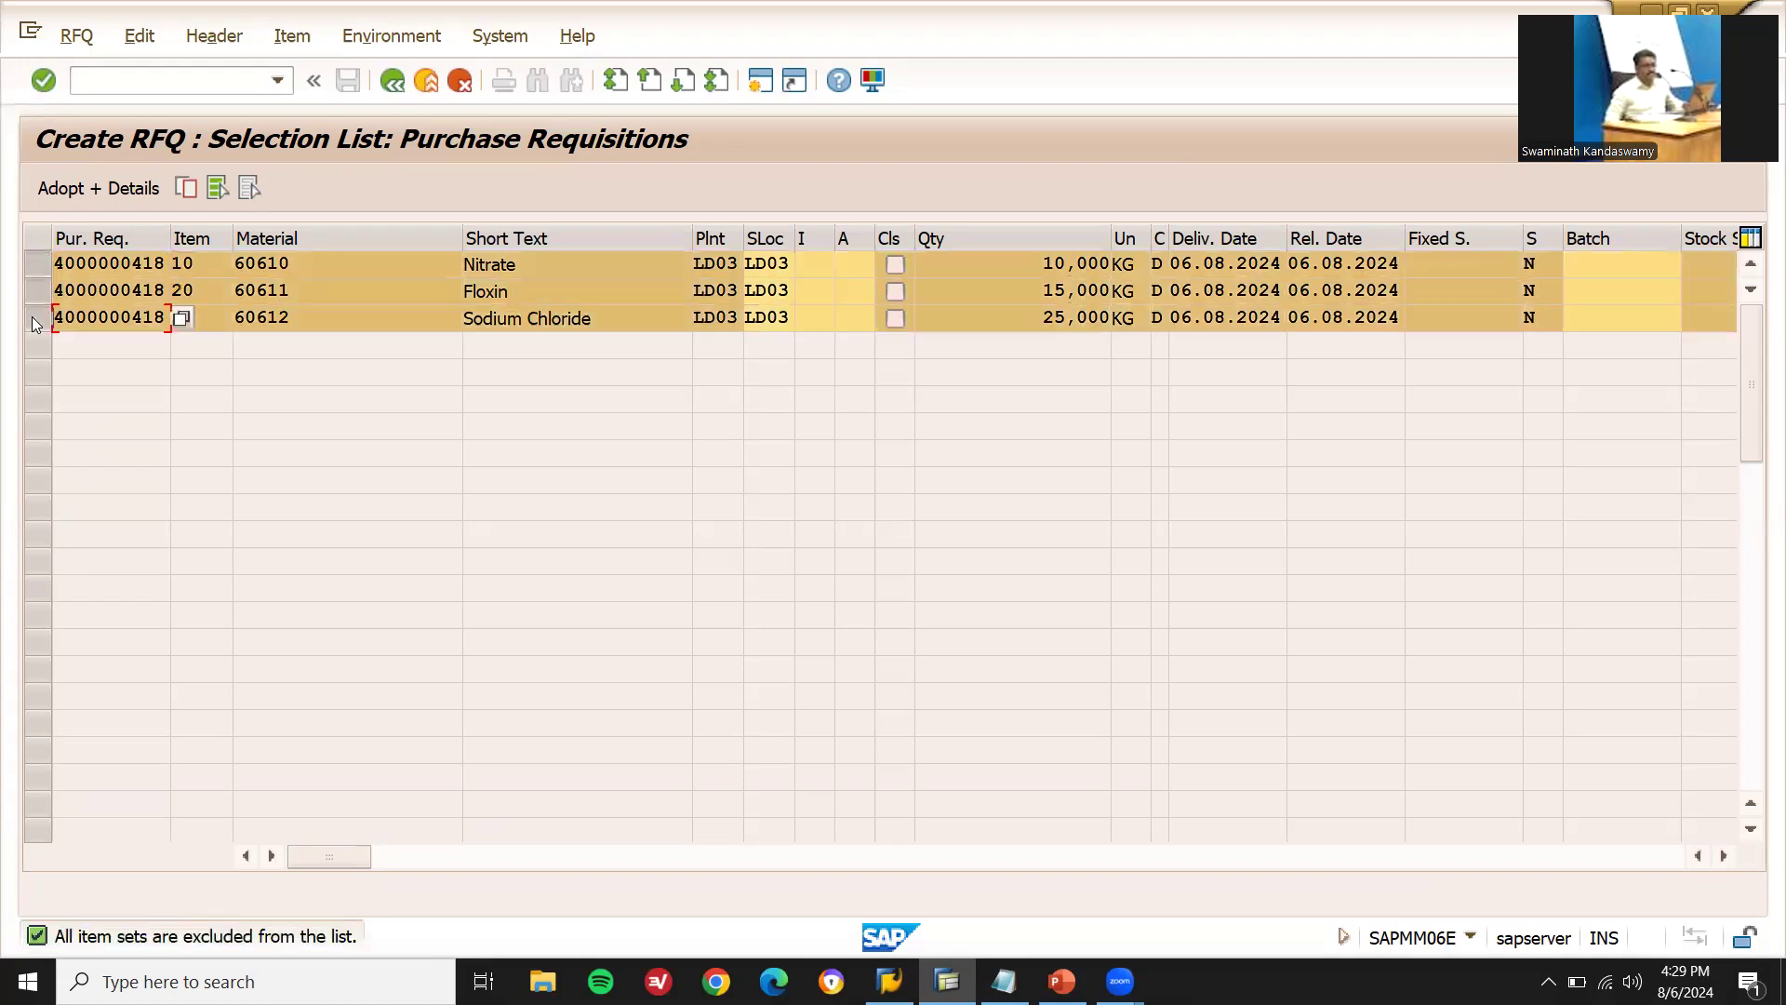
pyautogui.click(104, 189)
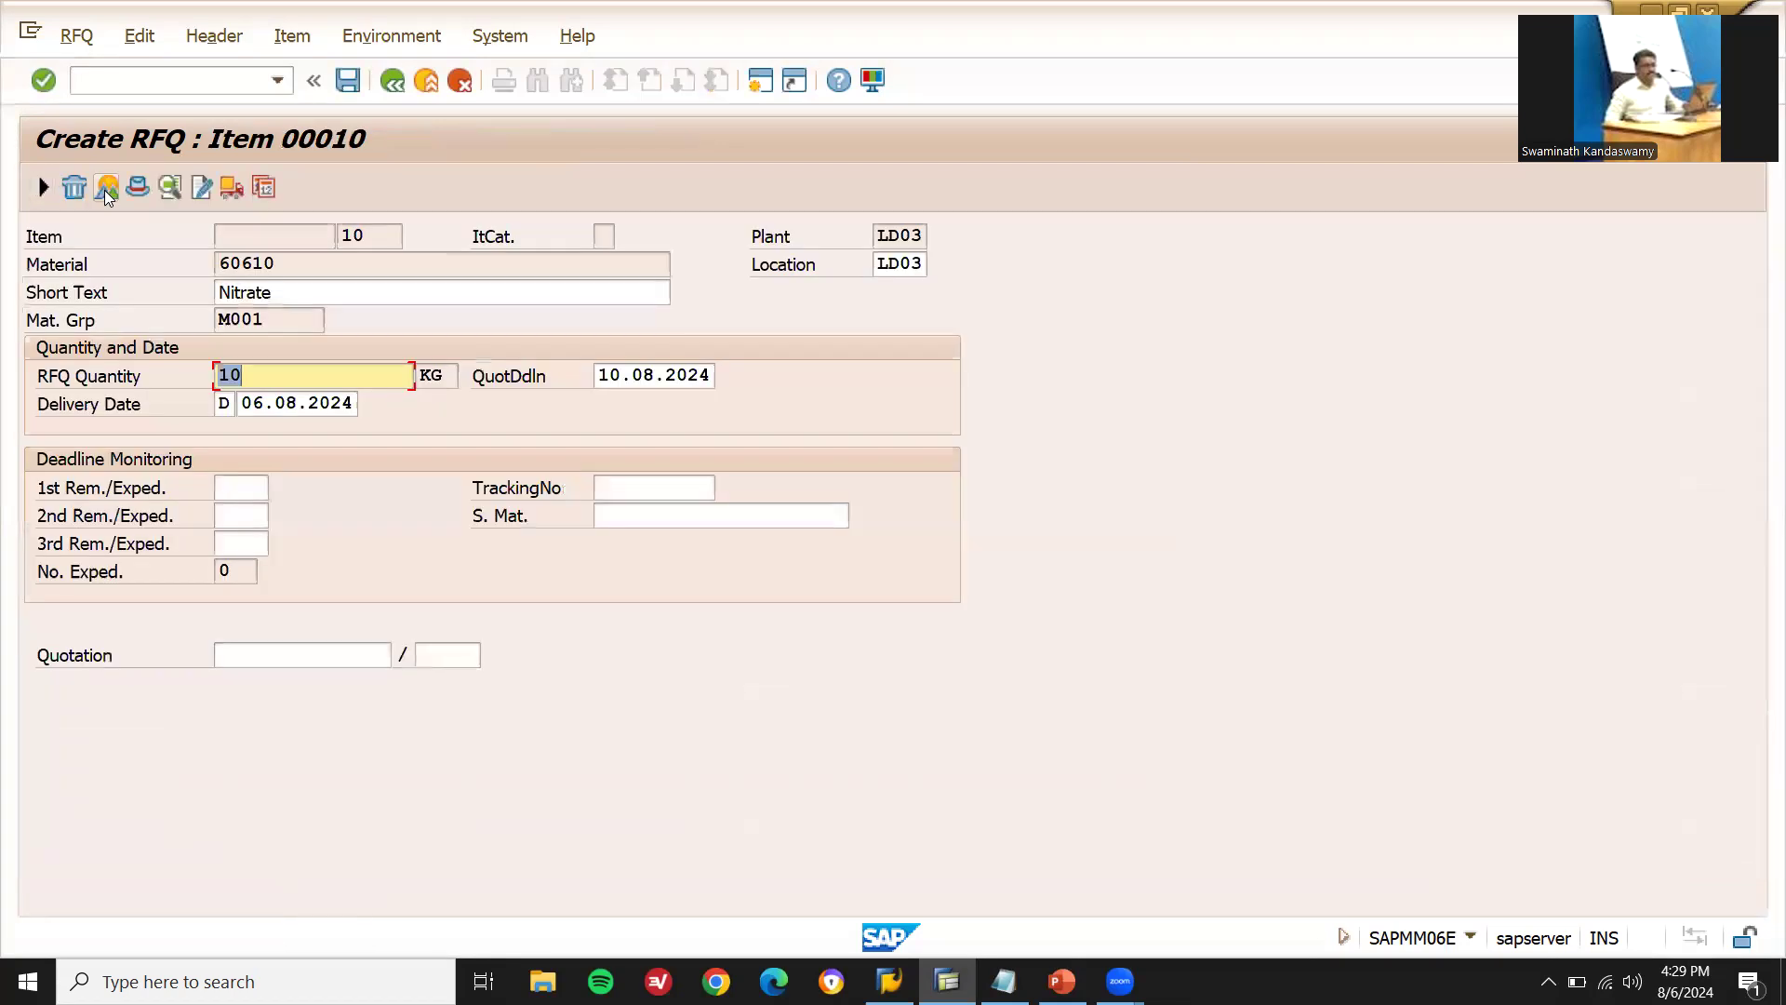
pyautogui.click(245, 403)
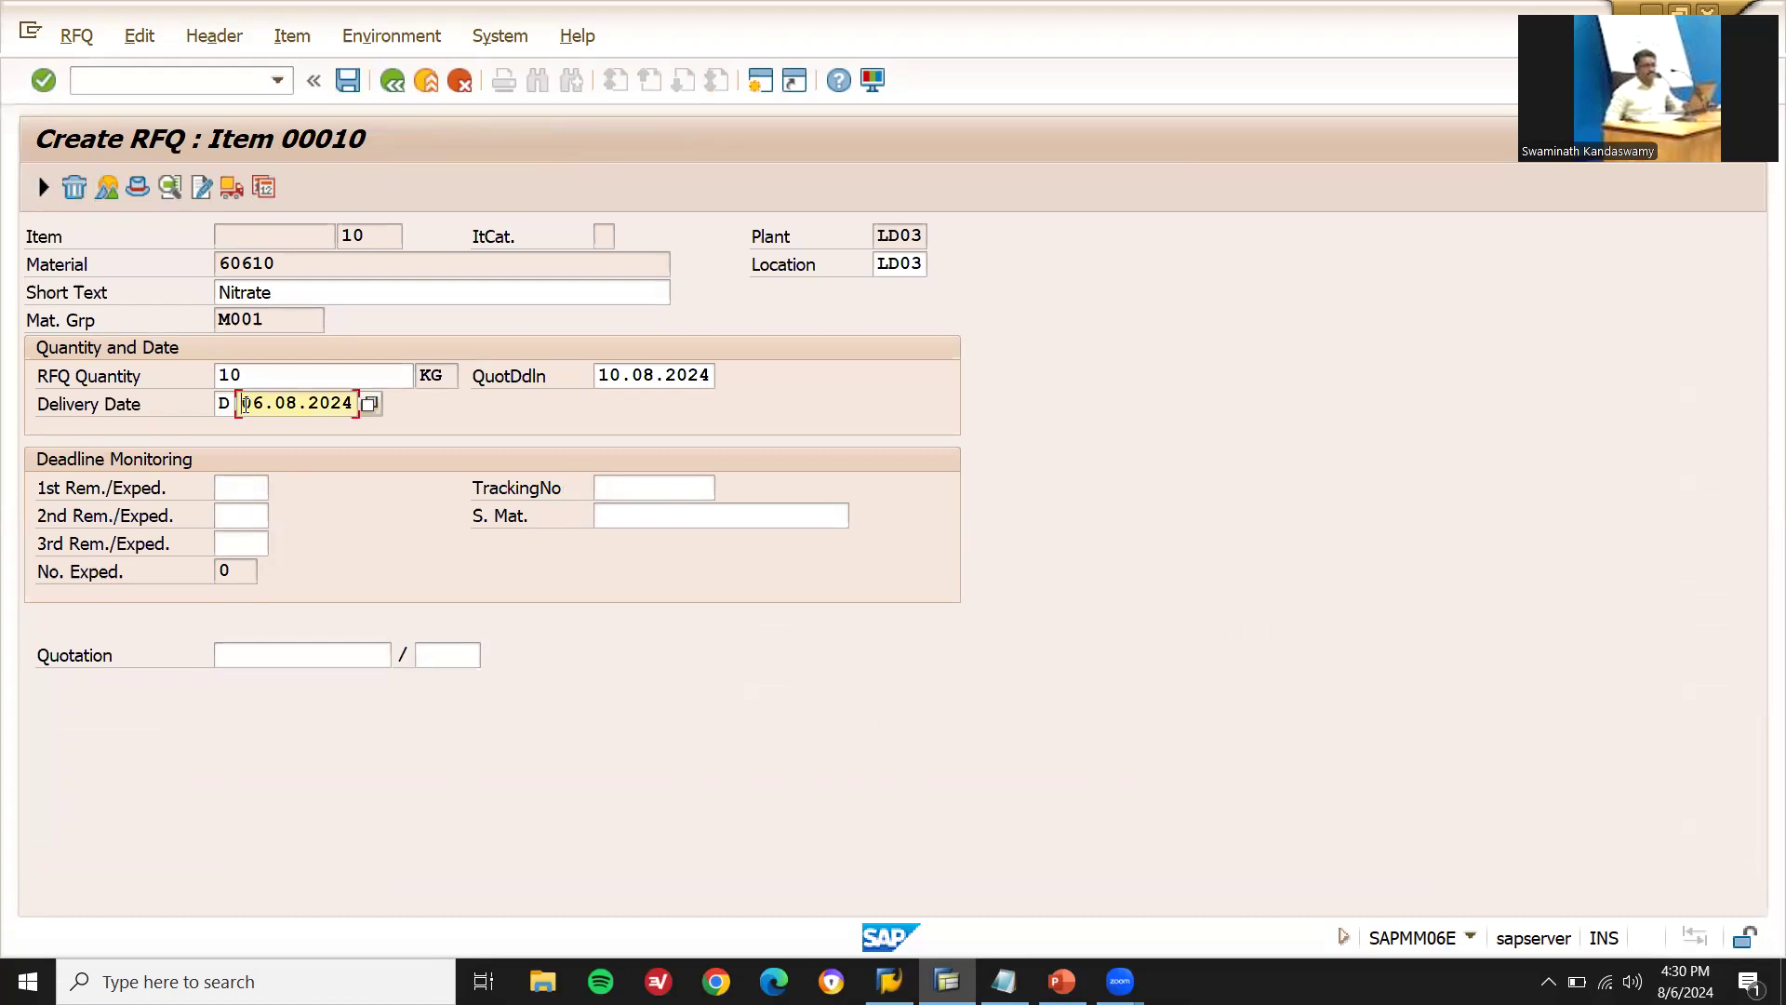
# - Change the delivery date of items 10, 20 and 30 to 15.08.2024
pyautogui.press('Insert')
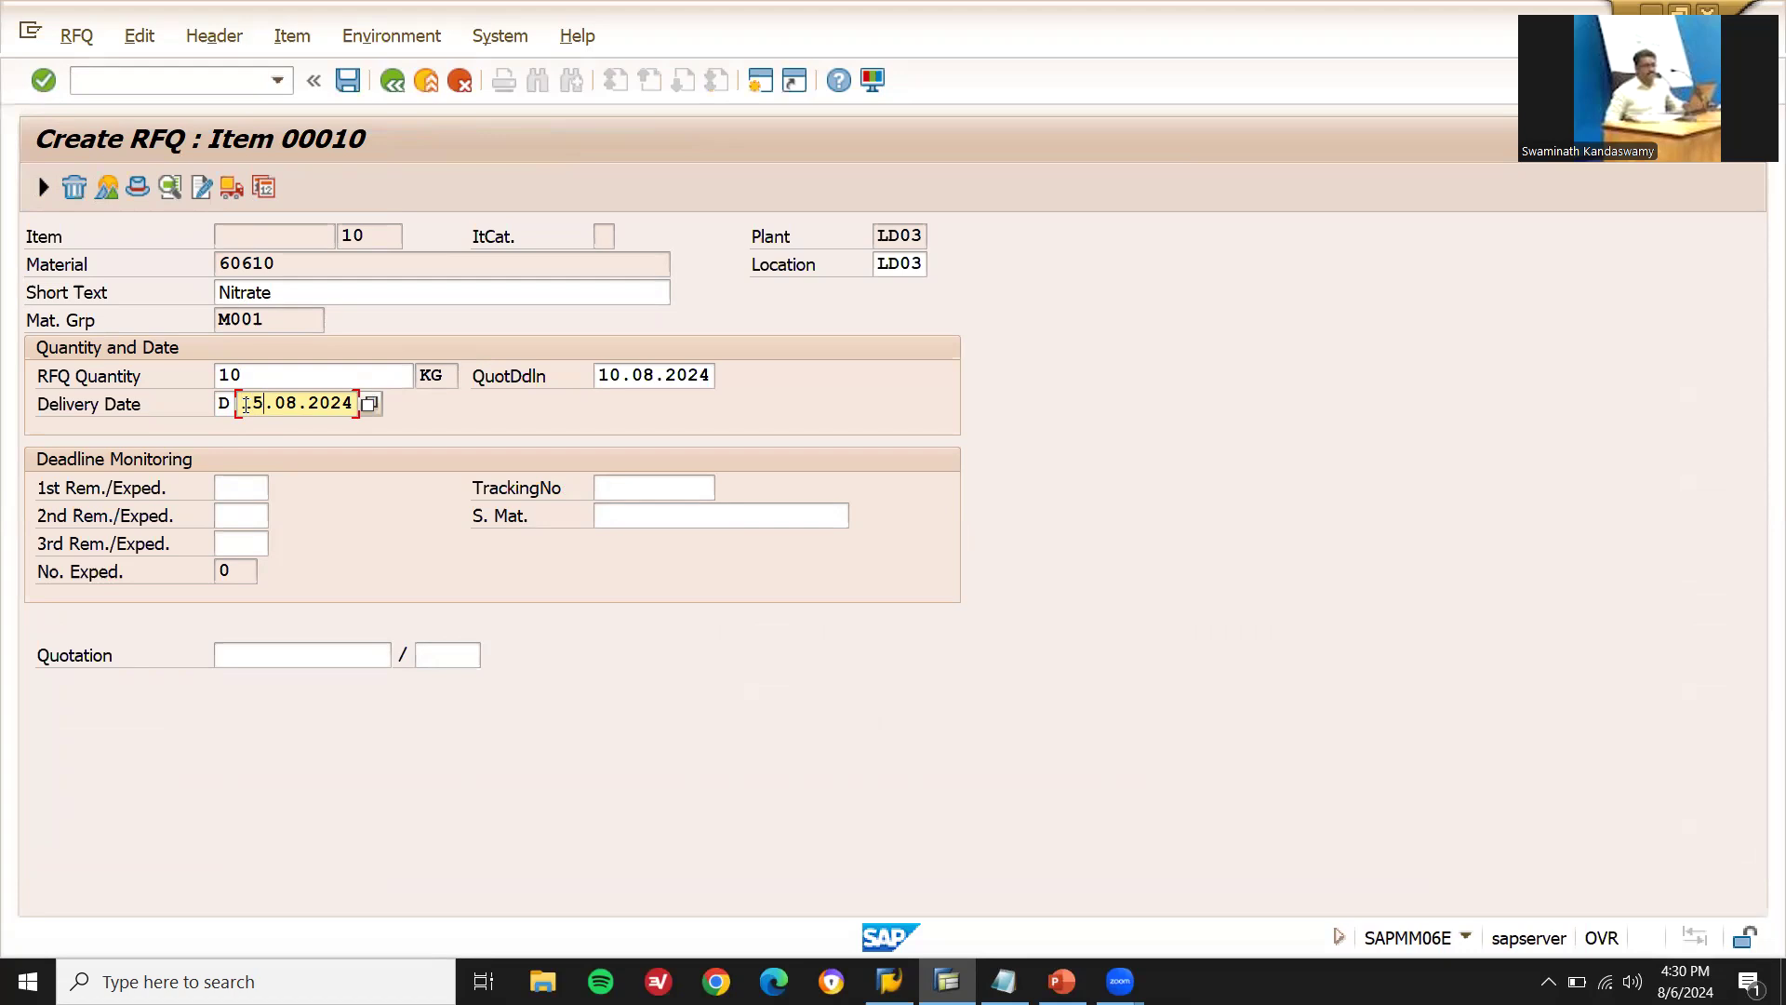
pyautogui.press('Return')
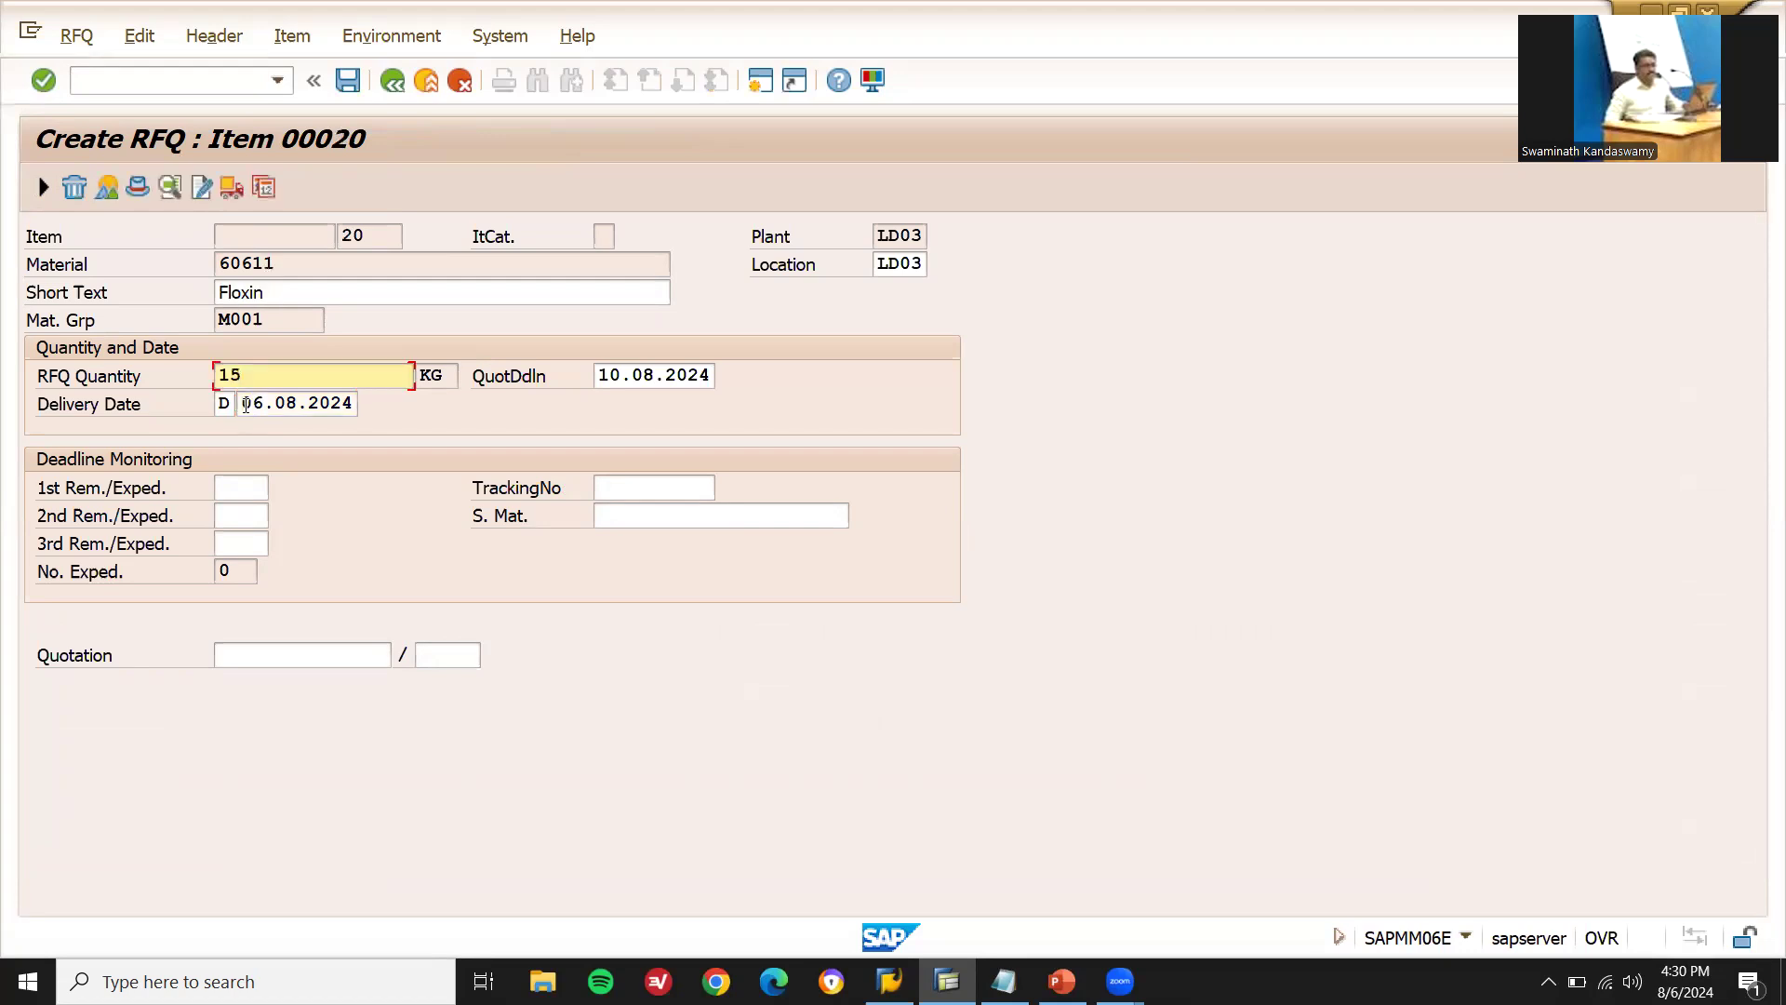
pyautogui.click(246, 404)
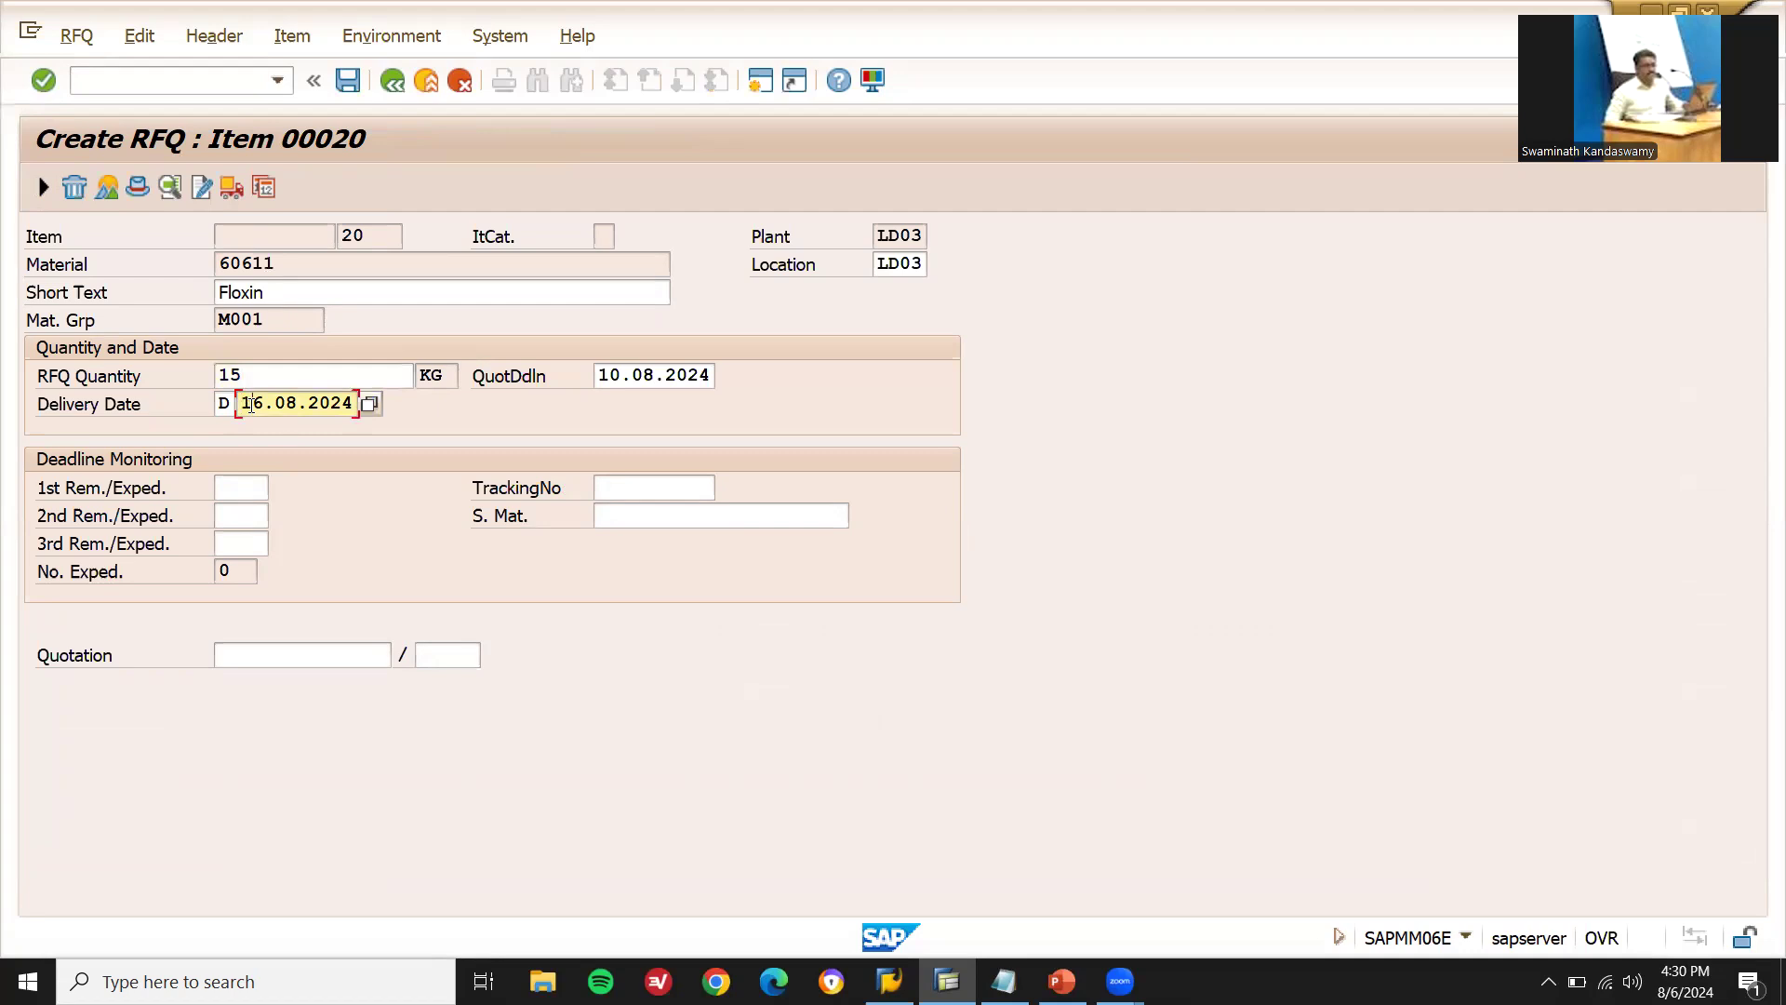
pyautogui.press('Return')
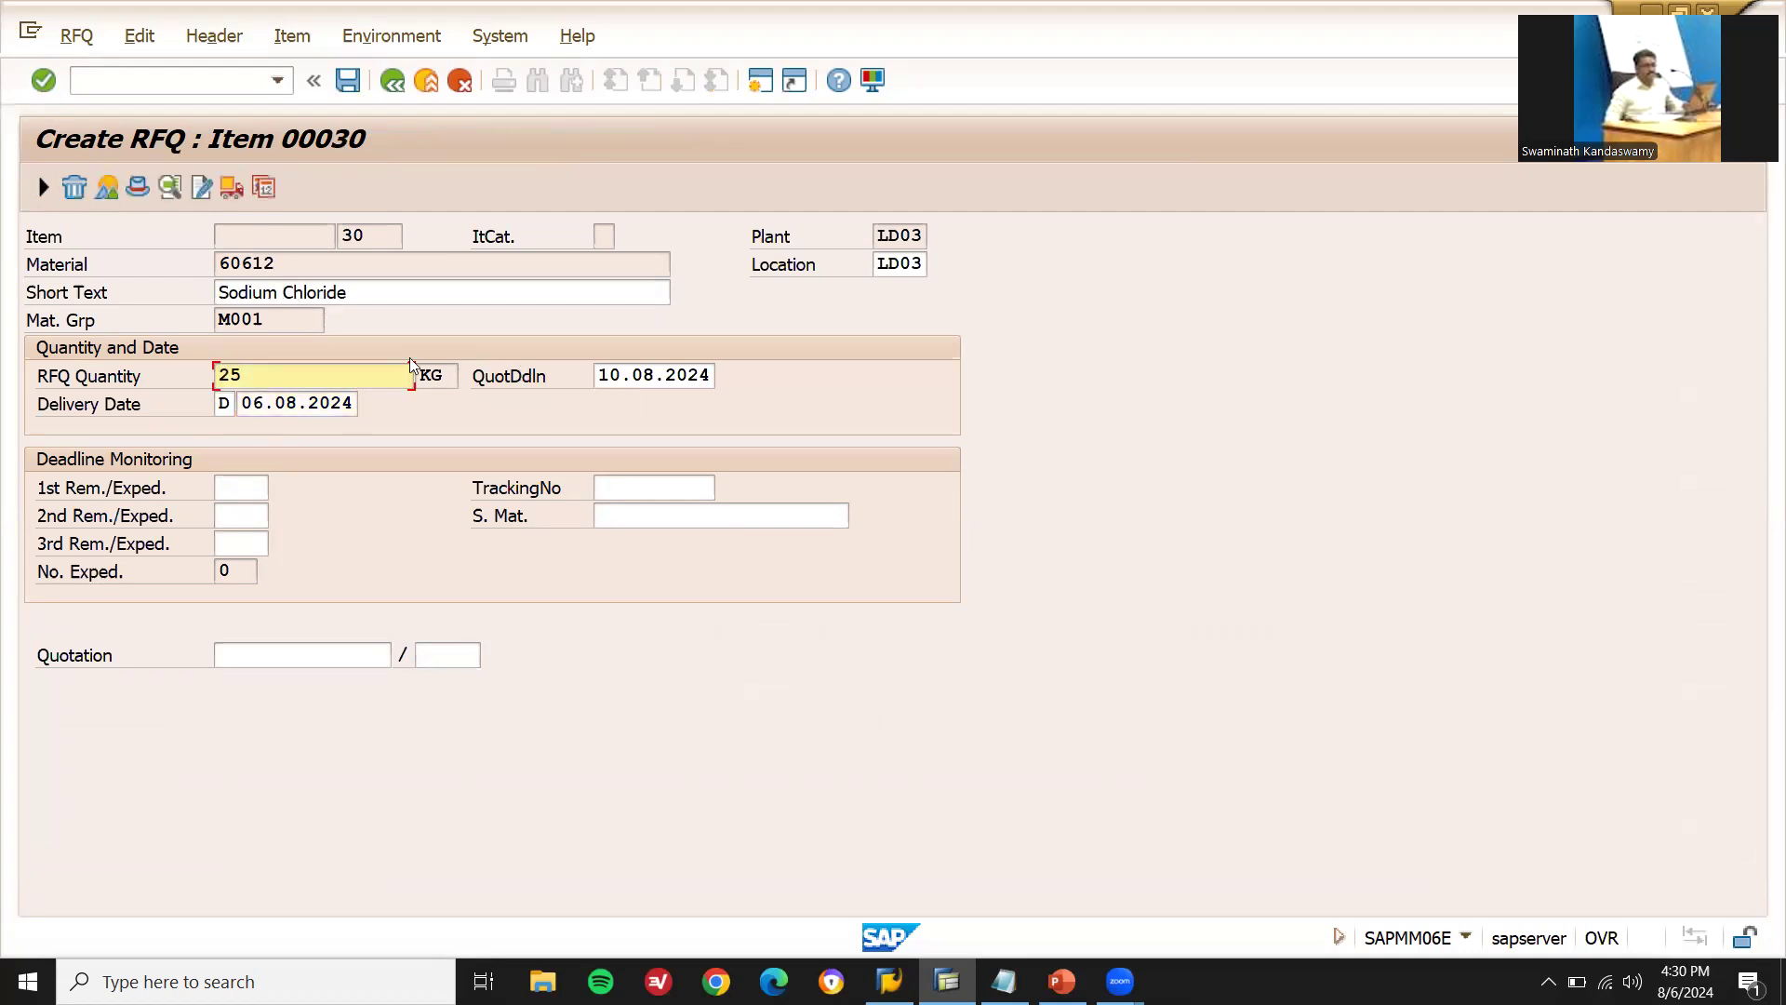
pyautogui.click(246, 403)
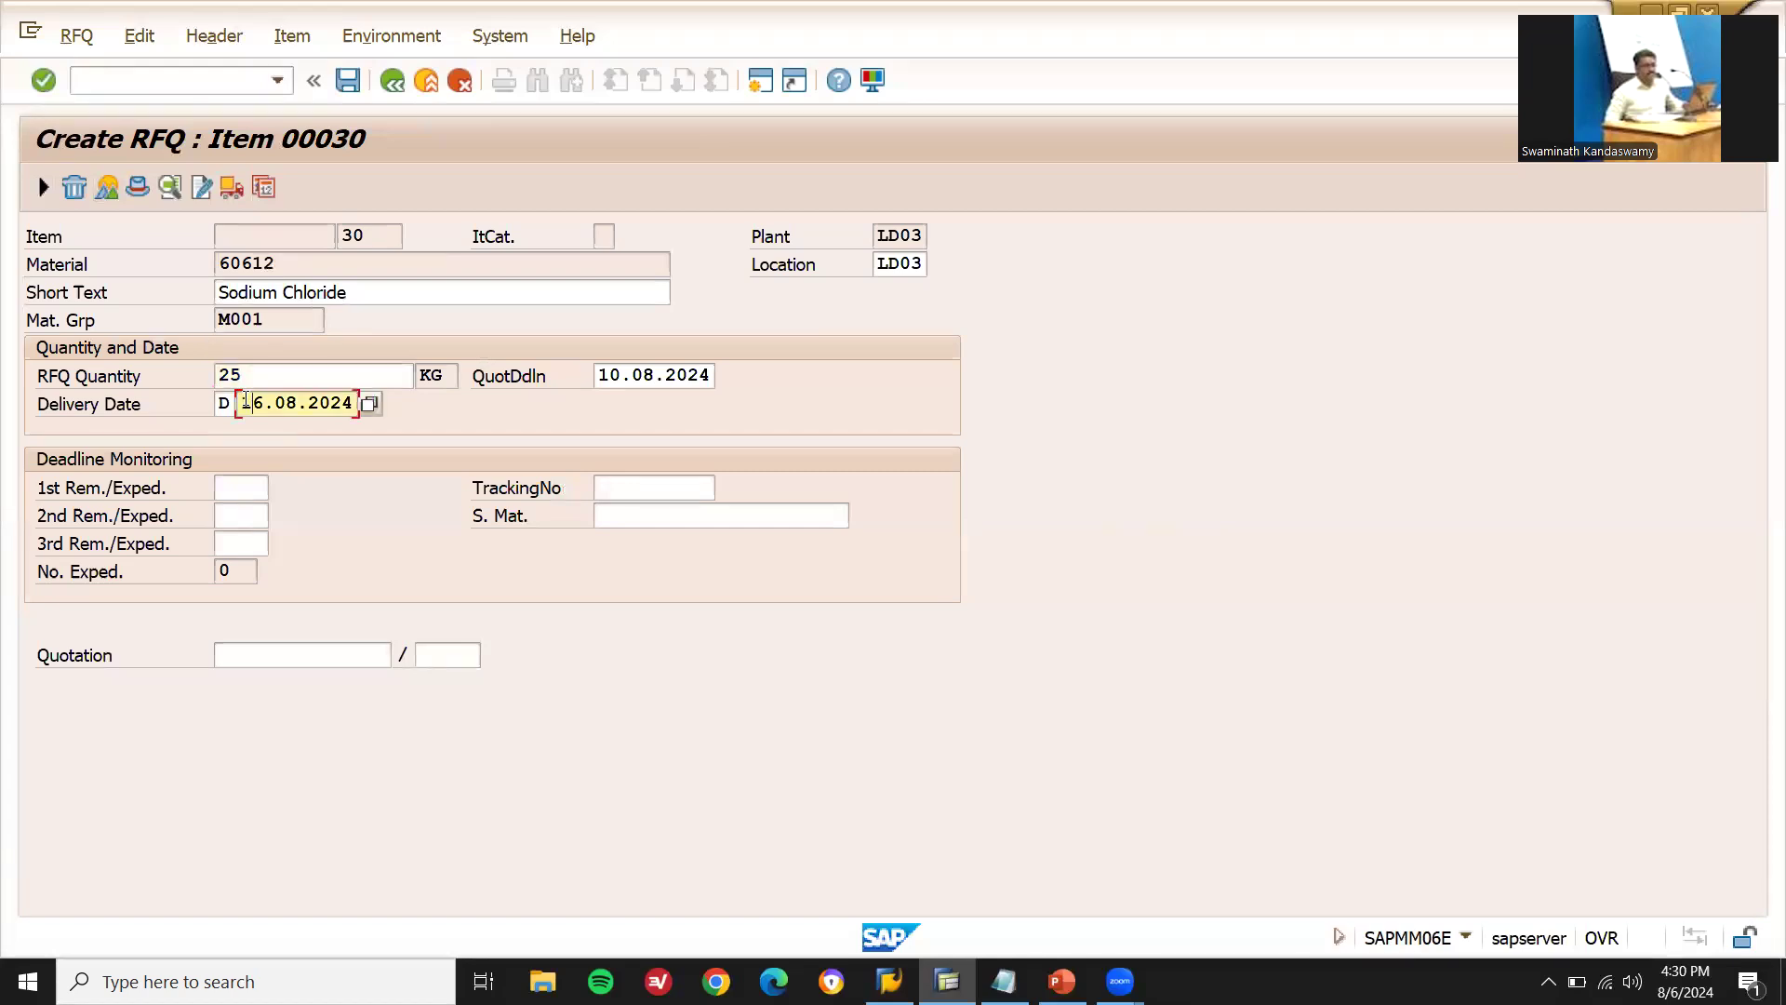
pyautogui.press('Return')
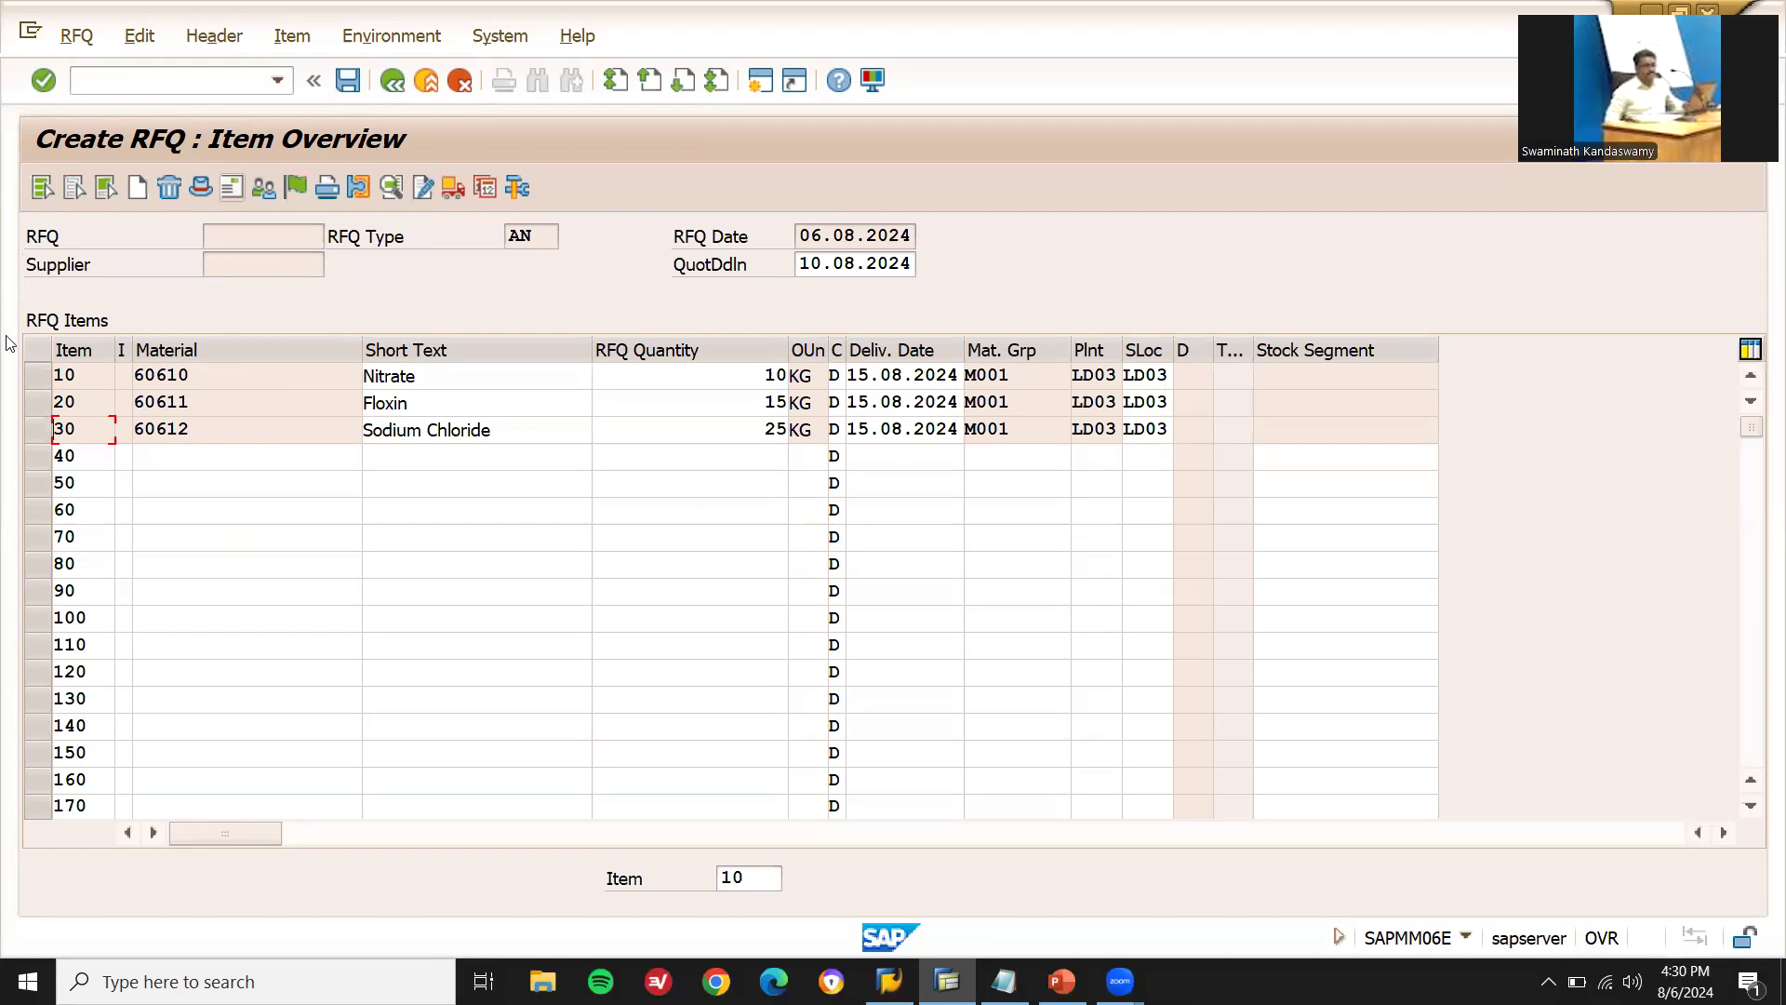
# - Select all three RFQ items and bring up the Supplier Address screen
pyautogui.click(32, 381)
pyautogui.click(37, 409)
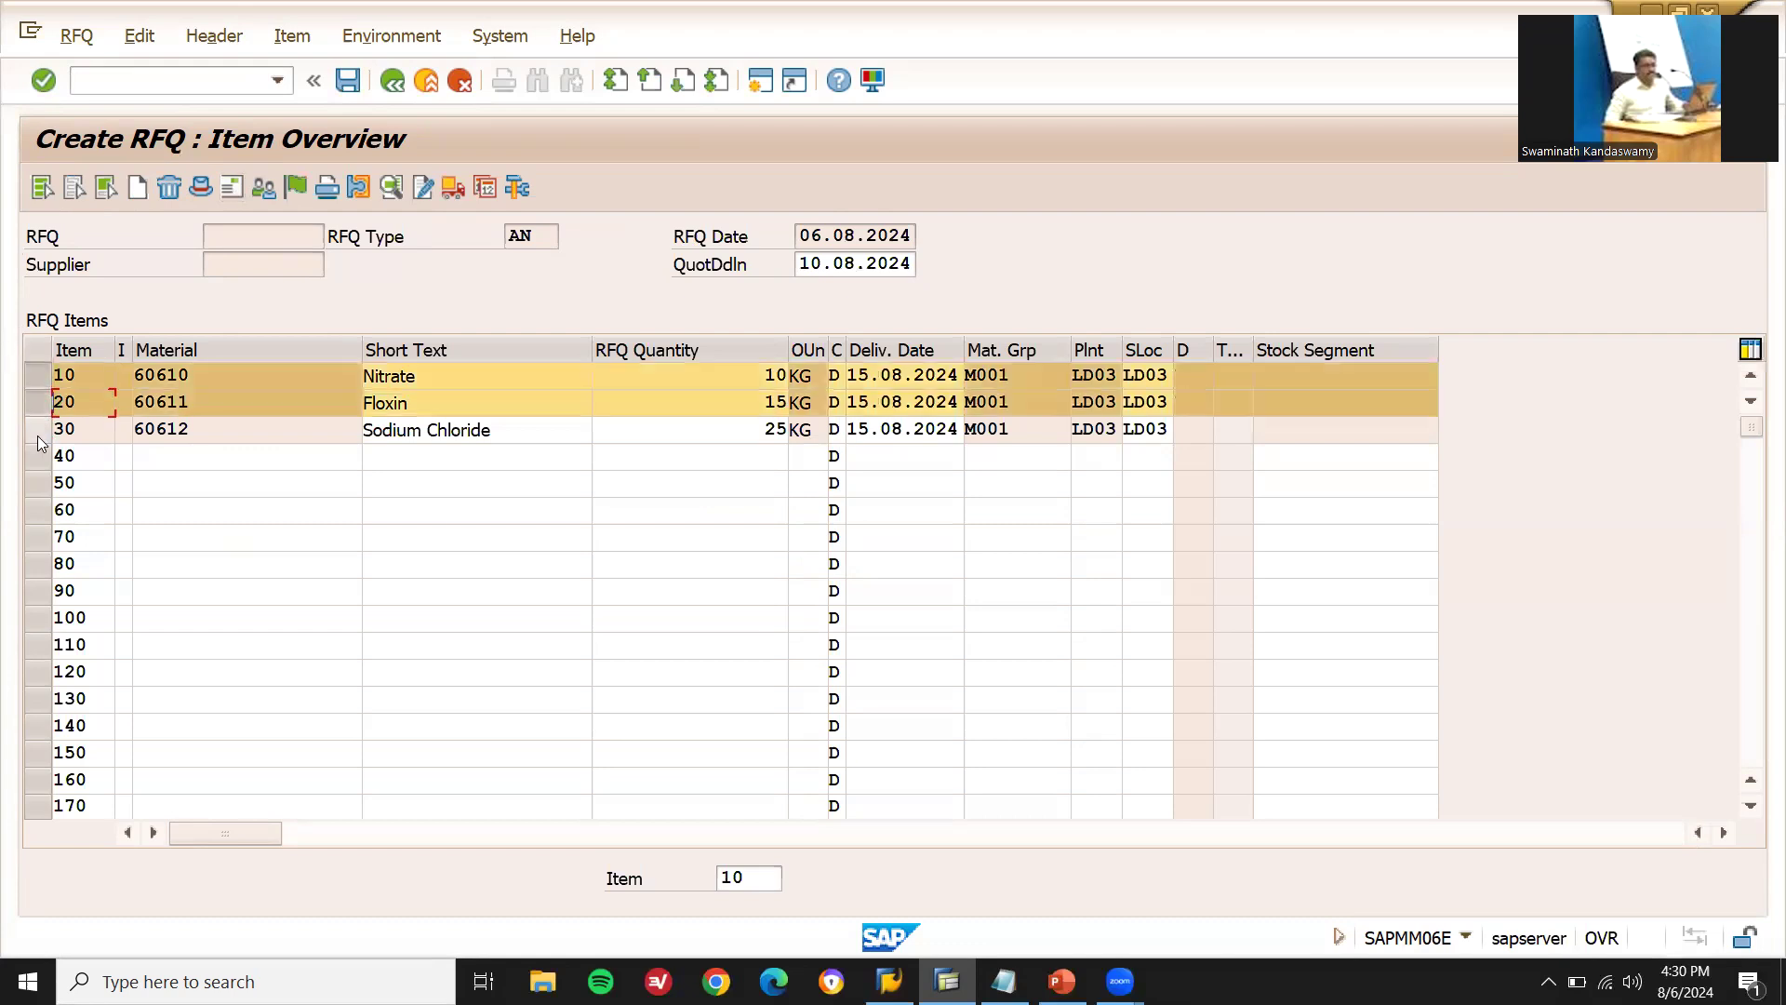
pyautogui.click(37, 433)
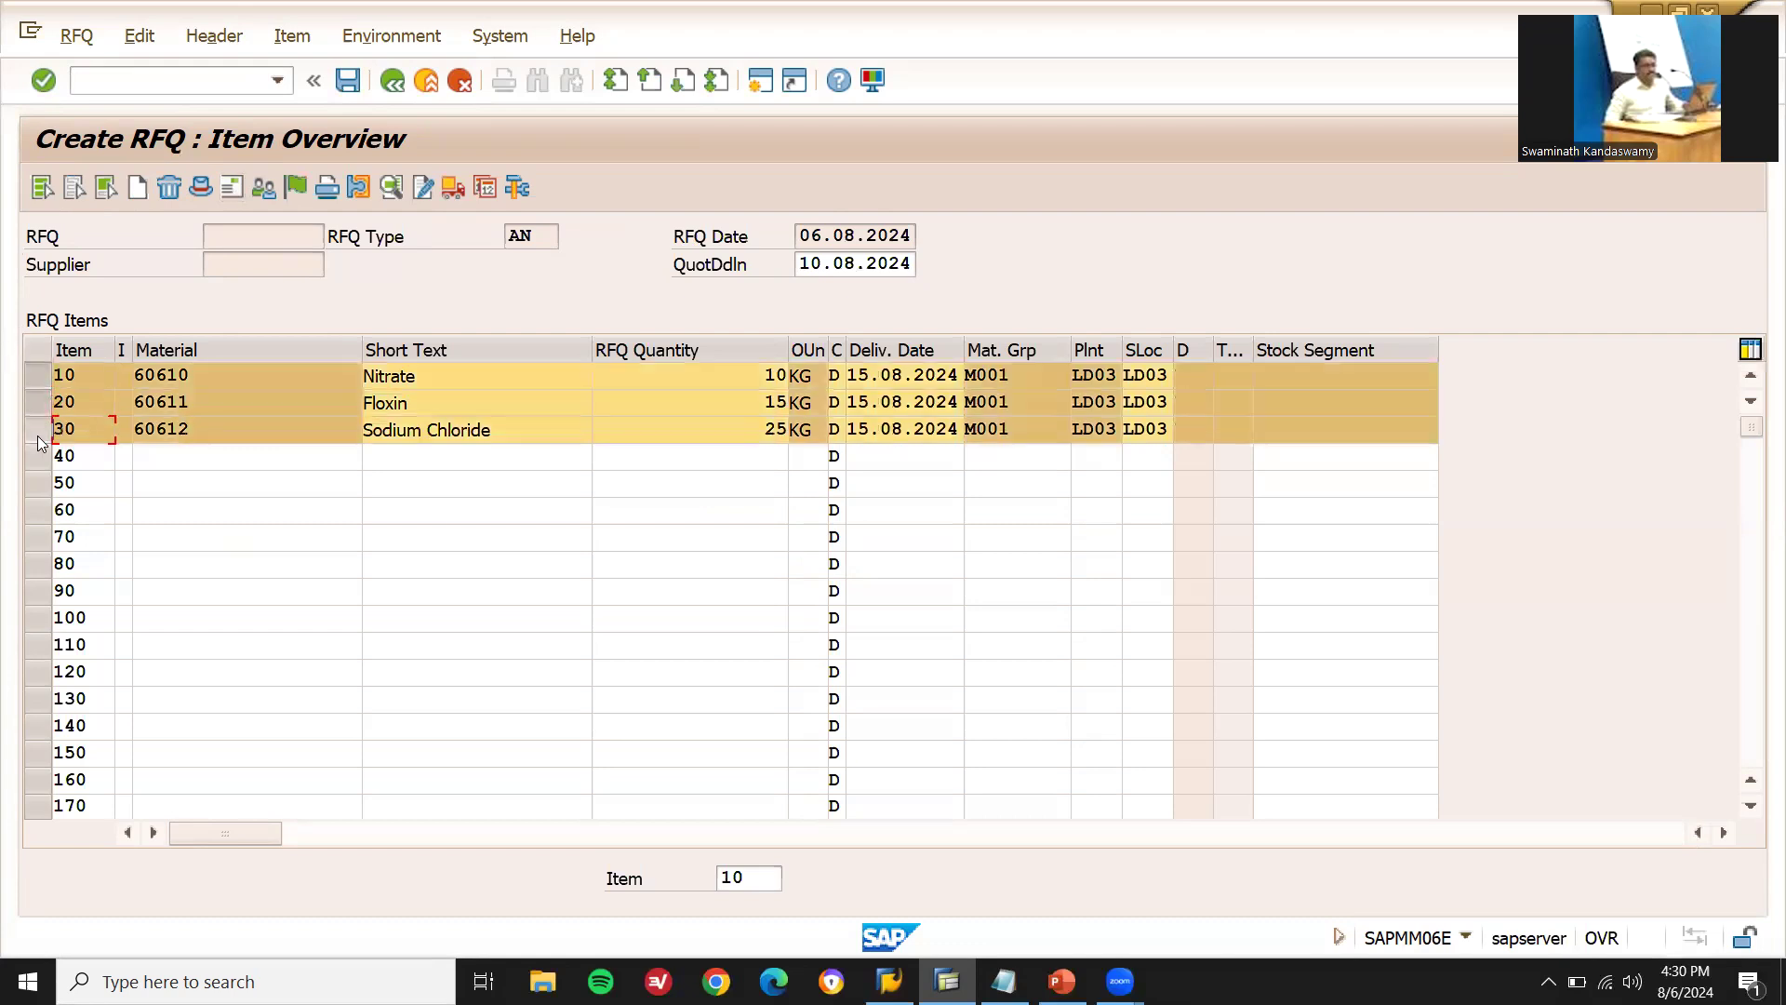
pyautogui.click(240, 193)
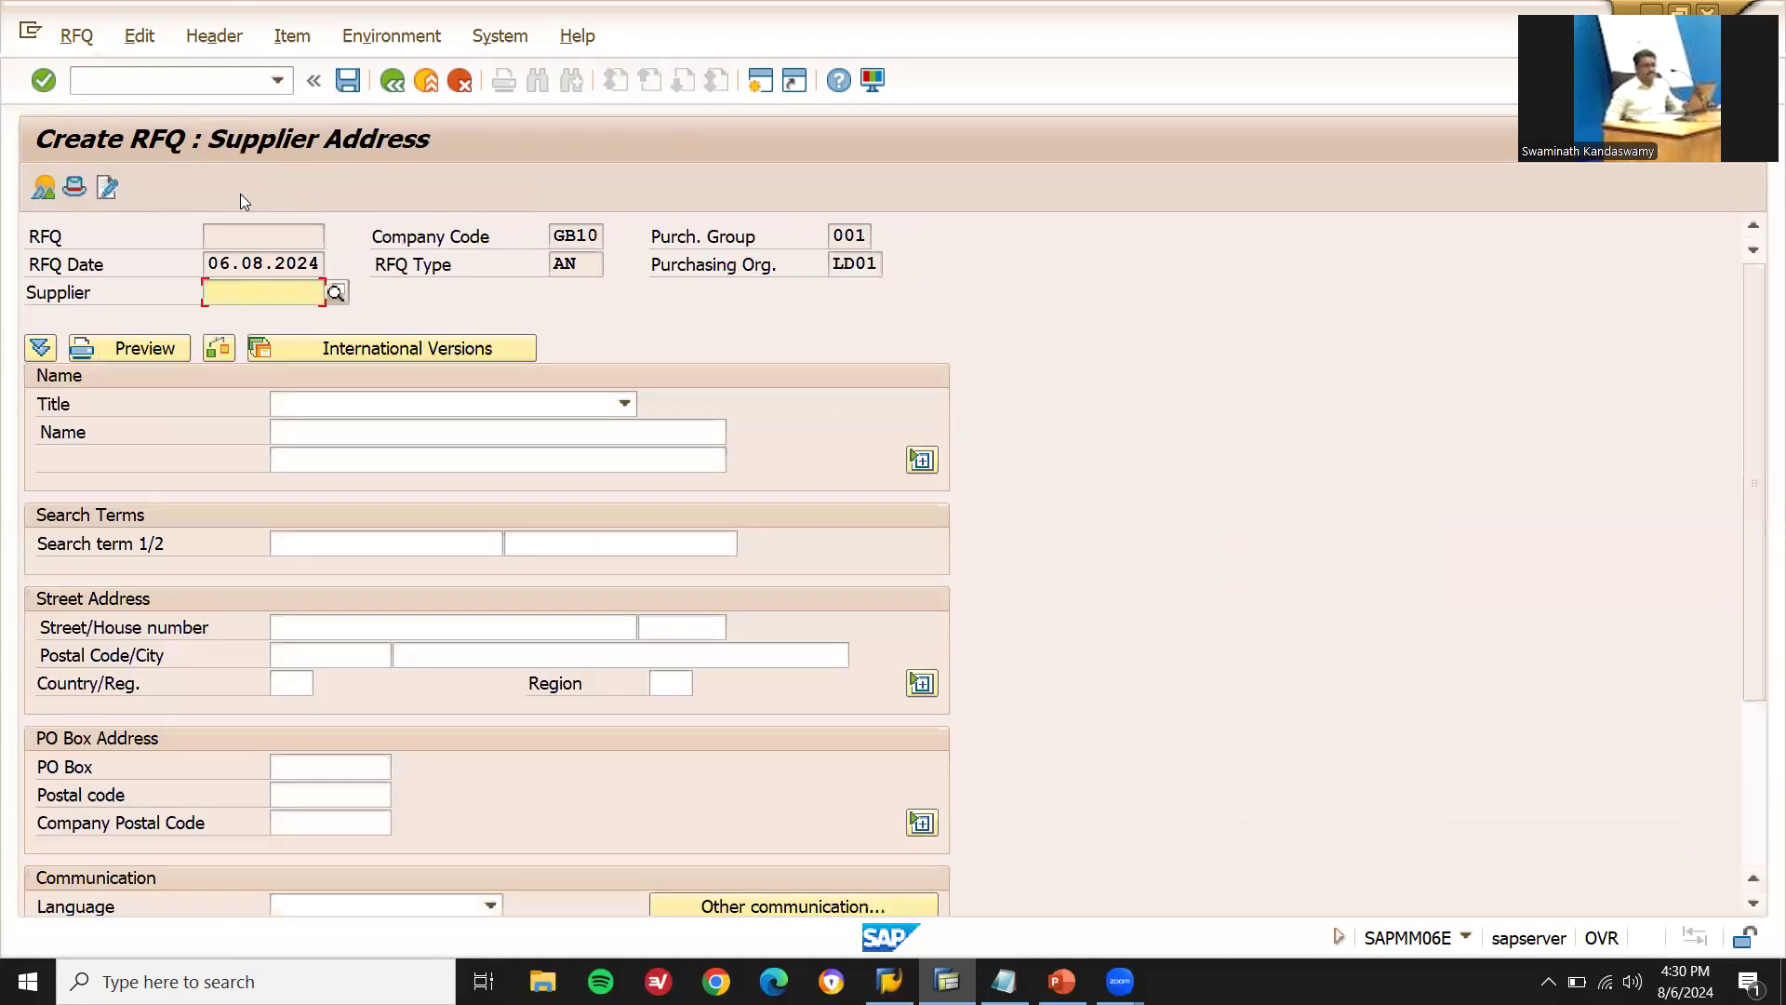
# - Enter Piramal vendor 900118, copied from Notepad, as the RFQ supplier
pyautogui.click(1004, 982)
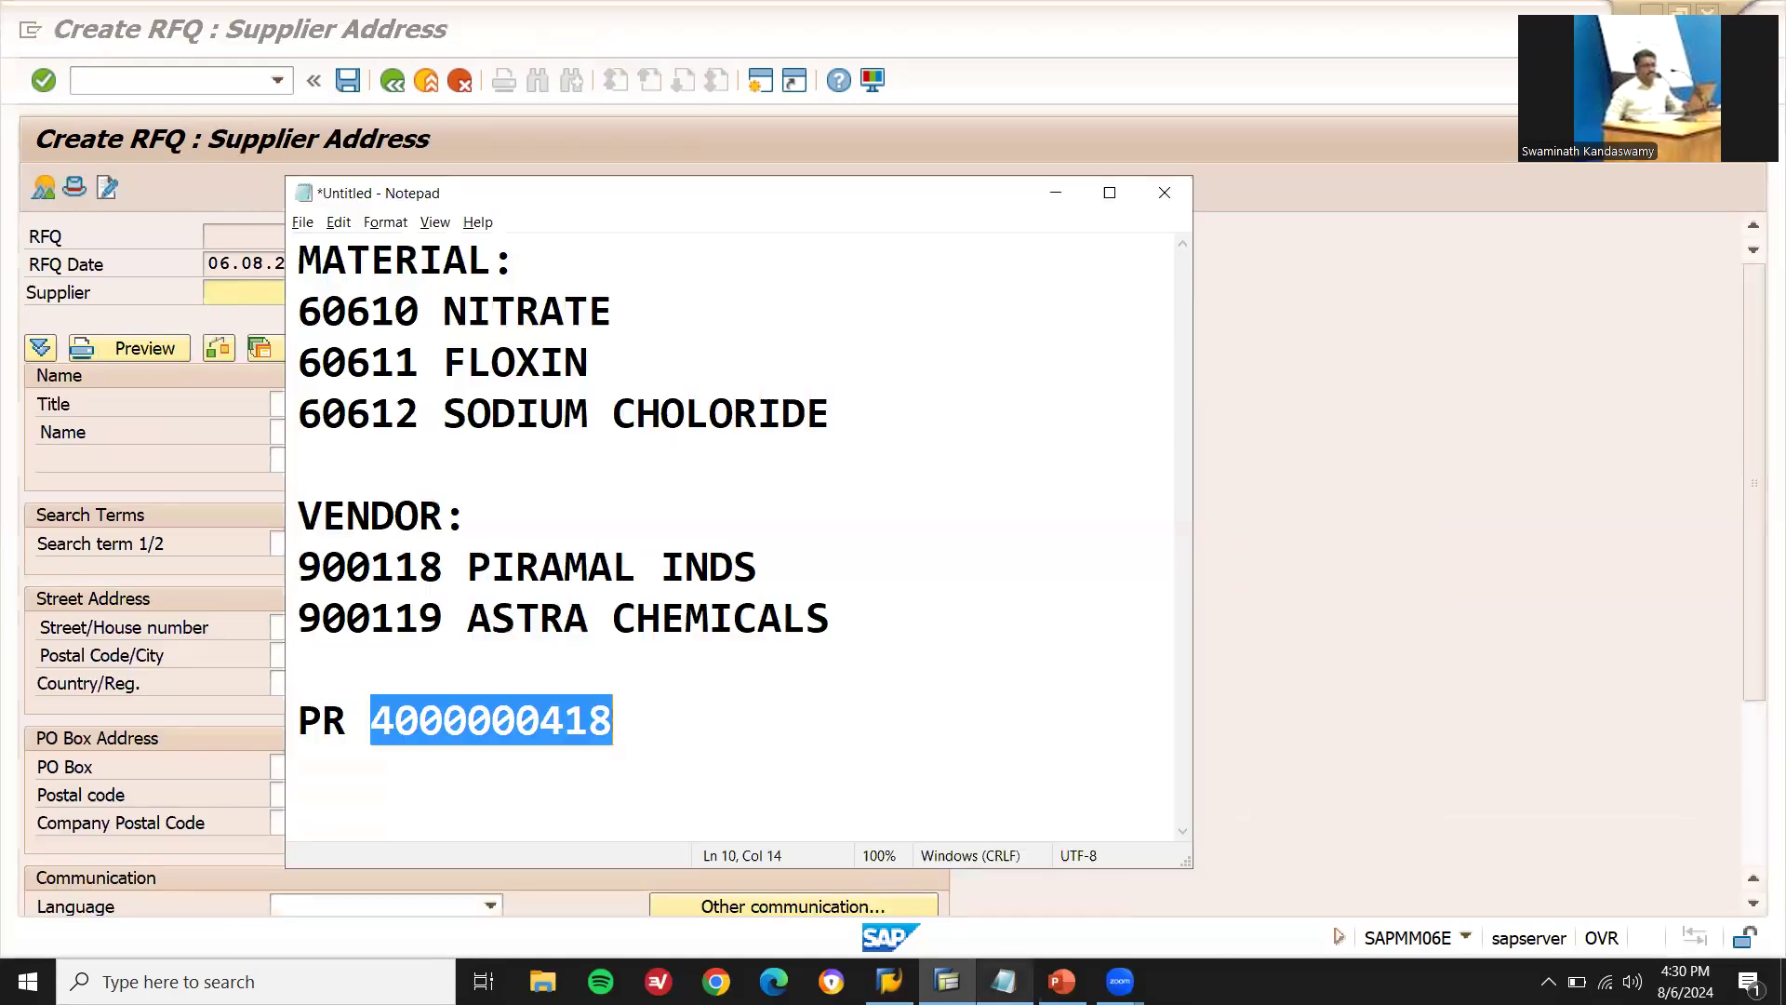
pyautogui.doubleClick(416, 570)
pyautogui.hotkey('ctrl', 'c')
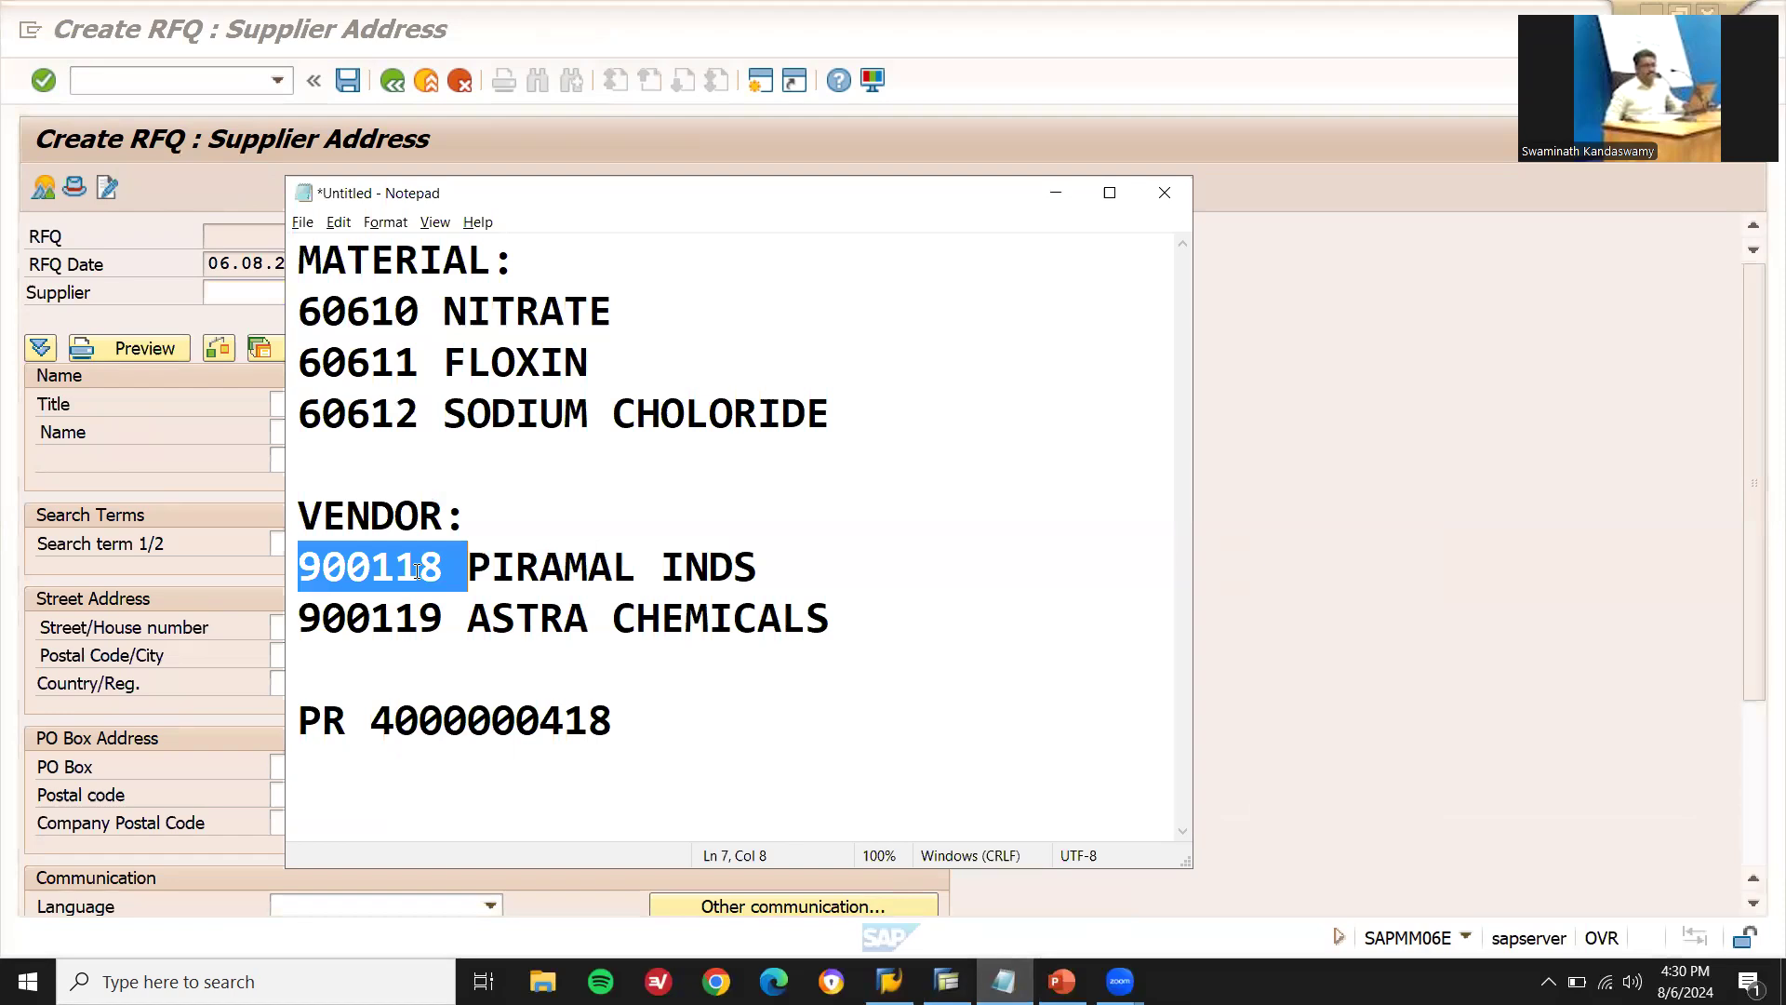
pyautogui.hotkey('alt', 'Tab')
pyautogui.click(286, 283)
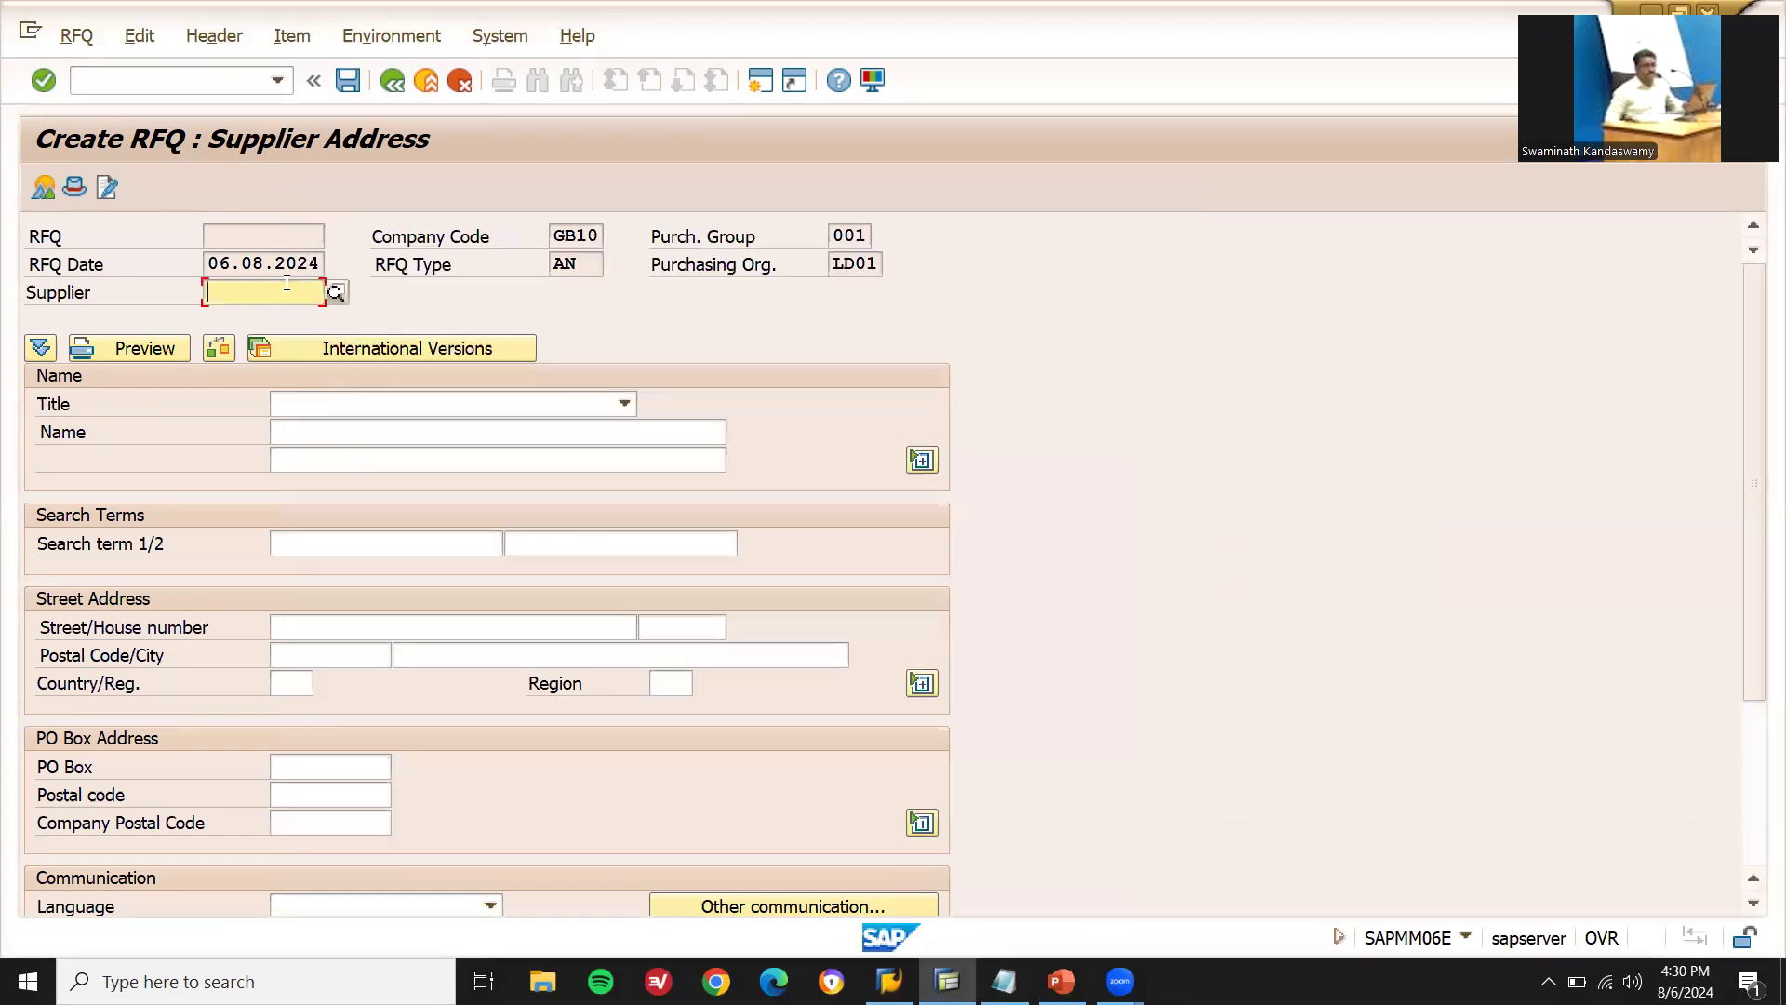
pyautogui.hotkey('ctrl', 'v')
pyautogui.press('Return')
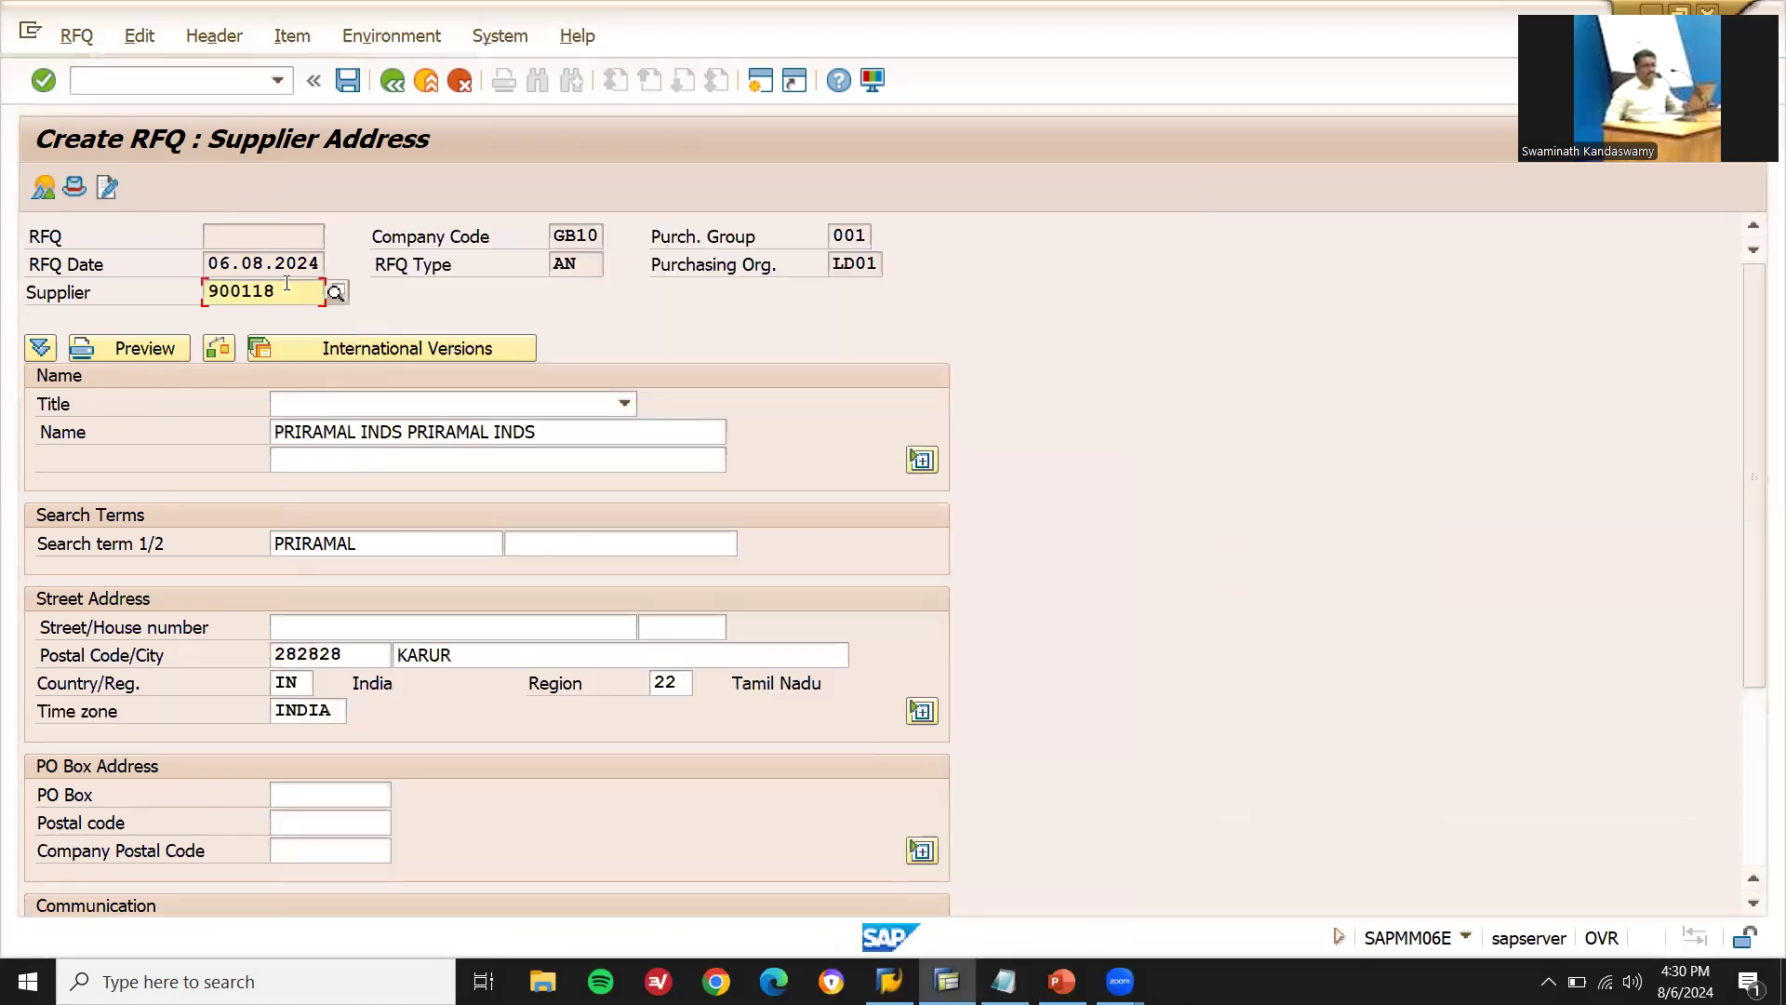
# - Save RFQ 11075, confirming save despite the missing output message
pyautogui.click(348, 81)
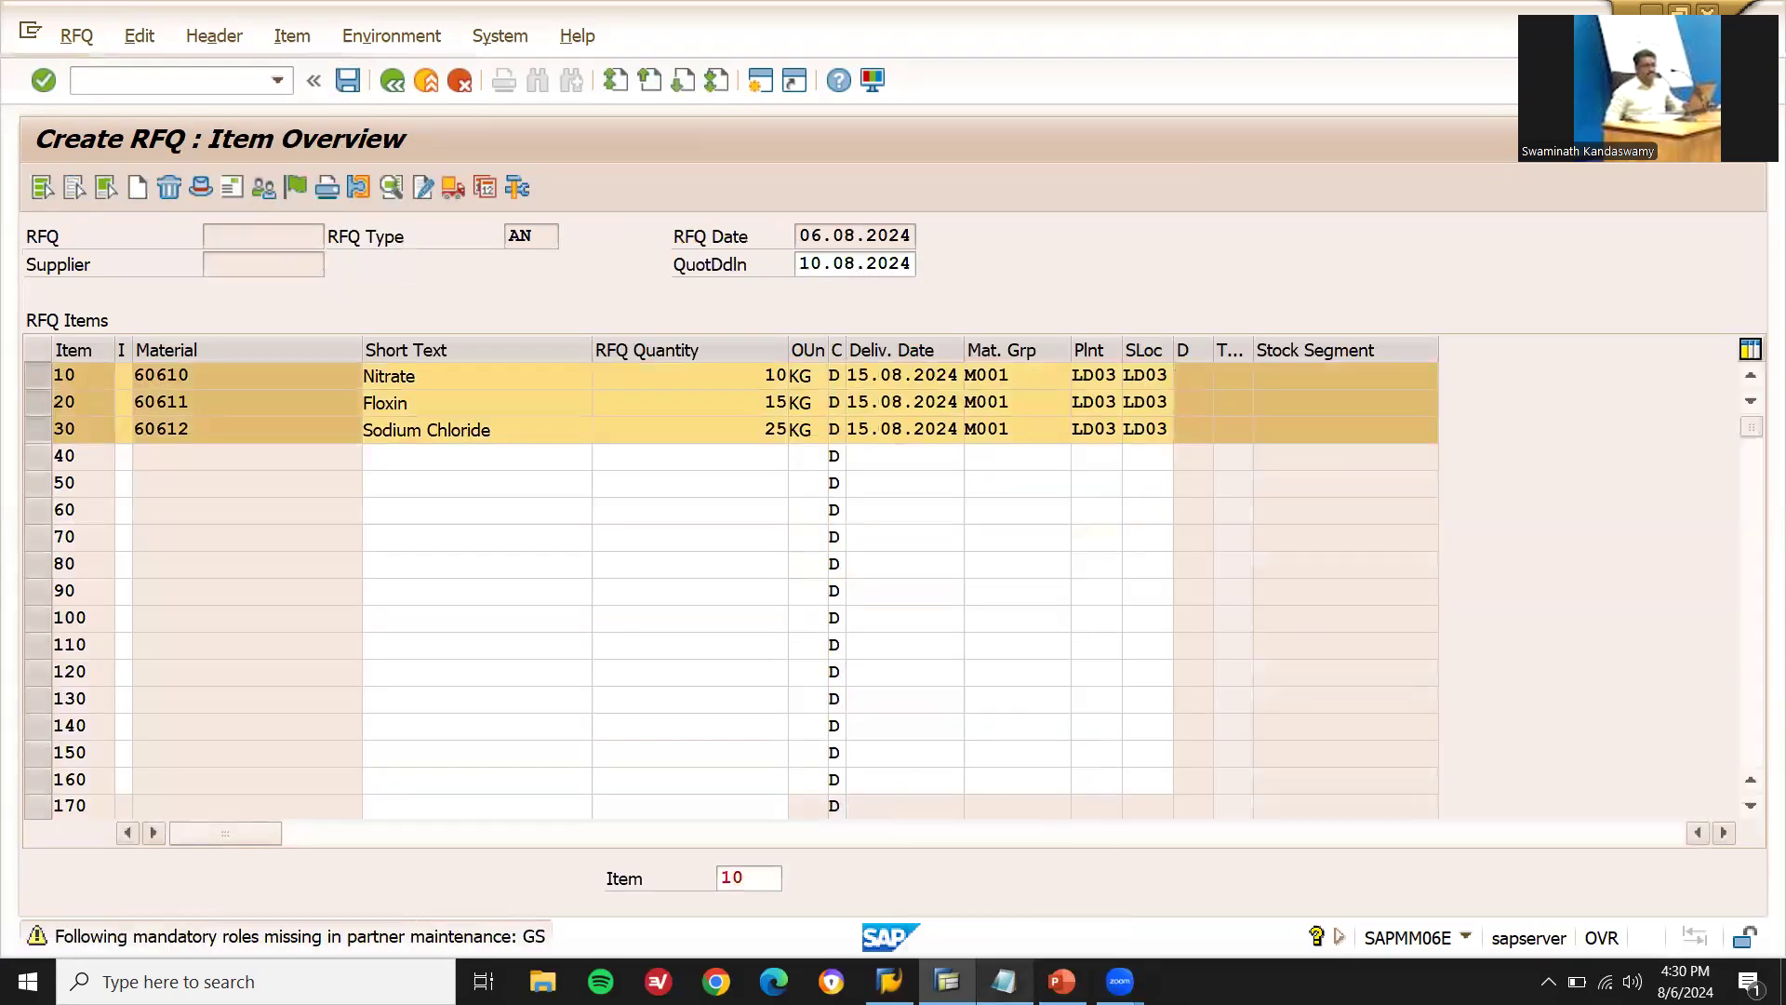
pyautogui.hotkey('ctrl', 's')
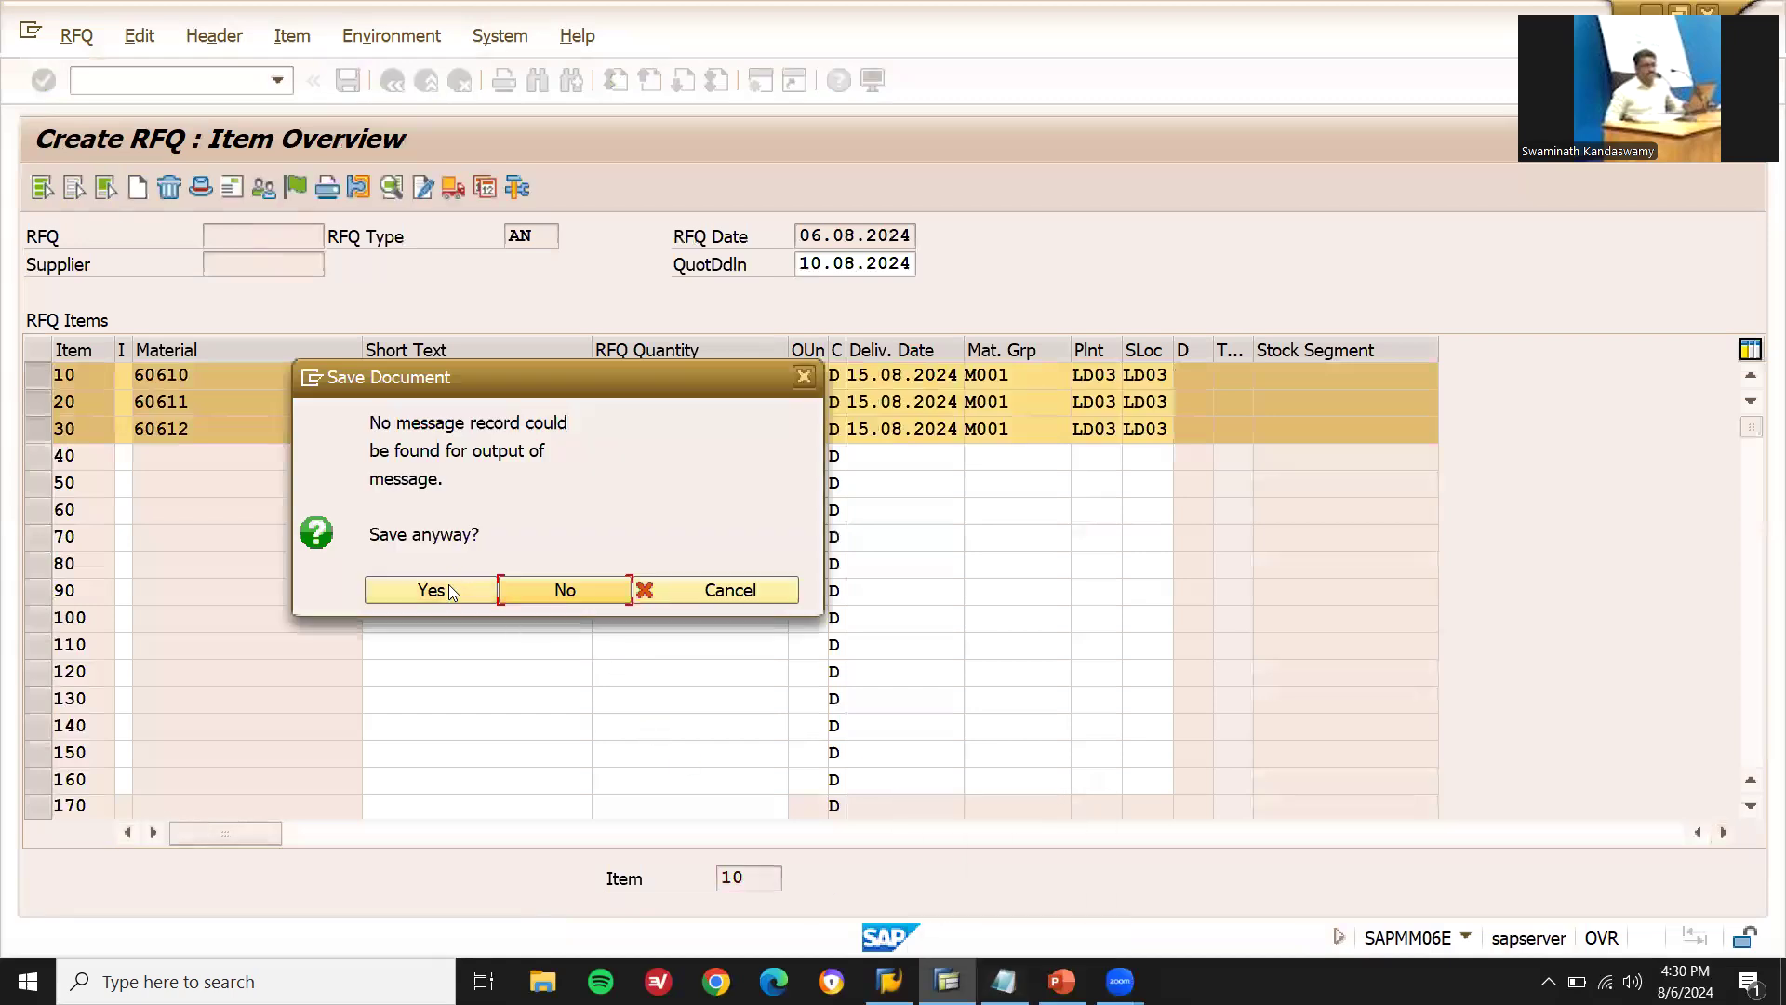
pyautogui.click(448, 590)
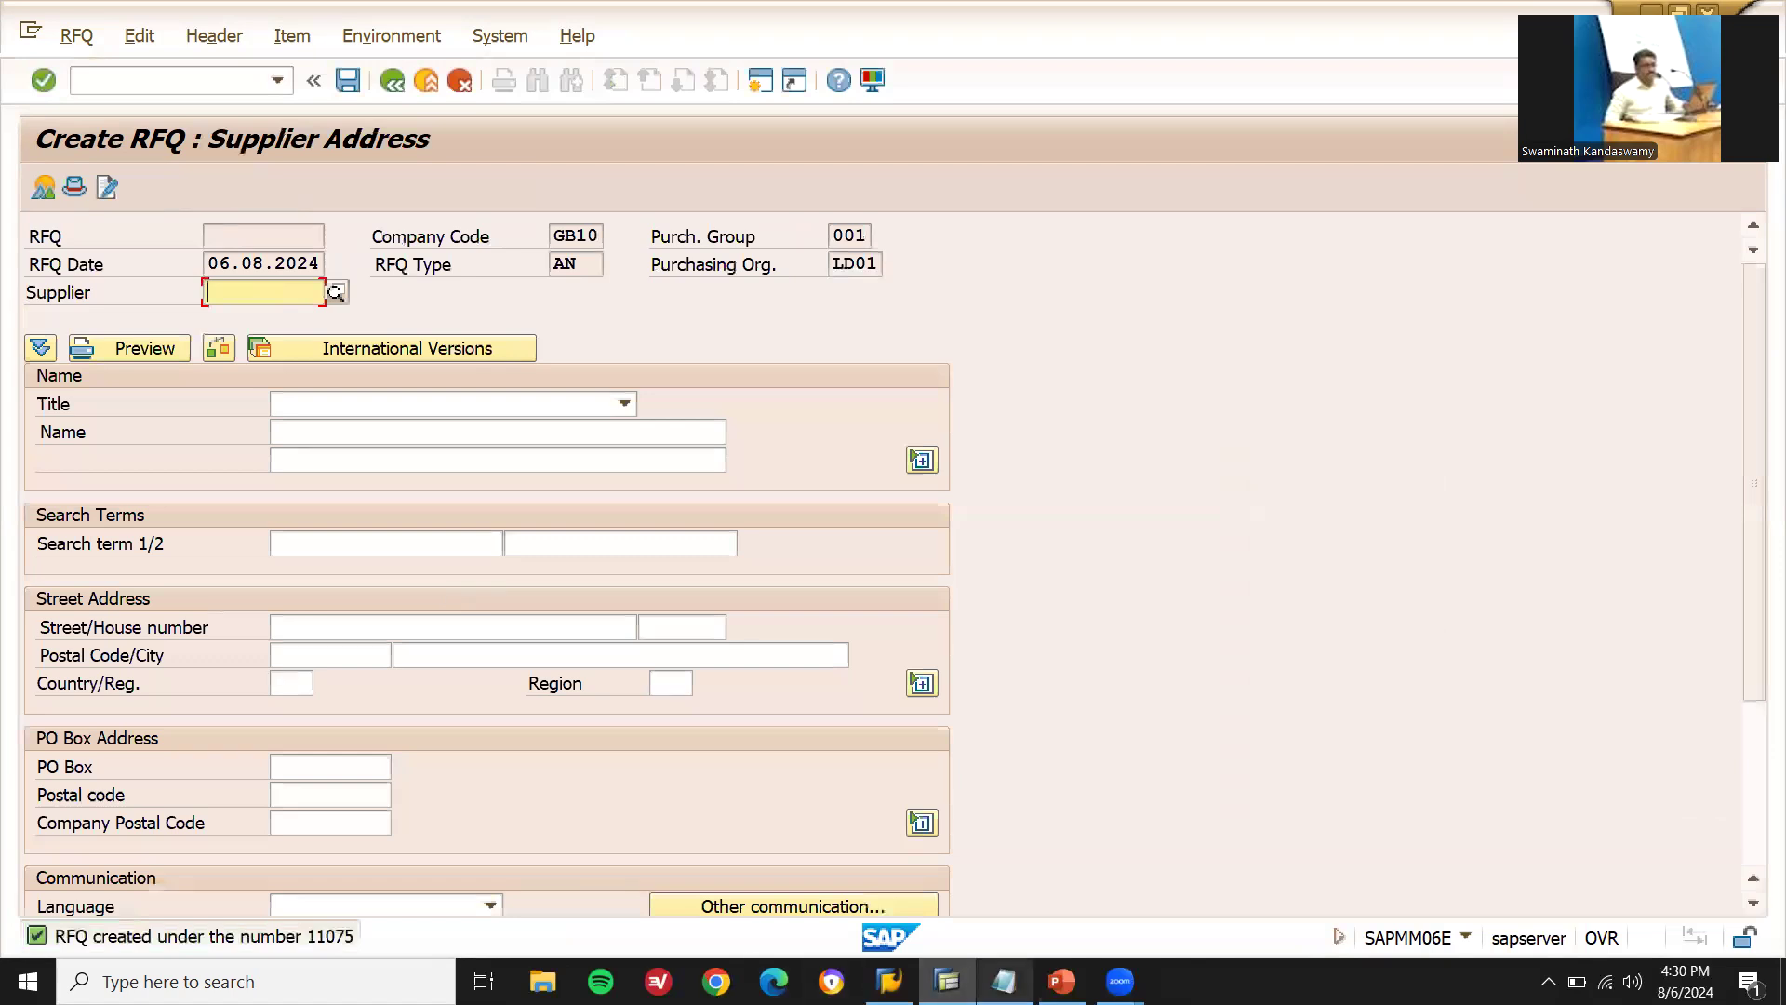
pyautogui.moveTo(1003, 981)
pyautogui.click(941, 864)
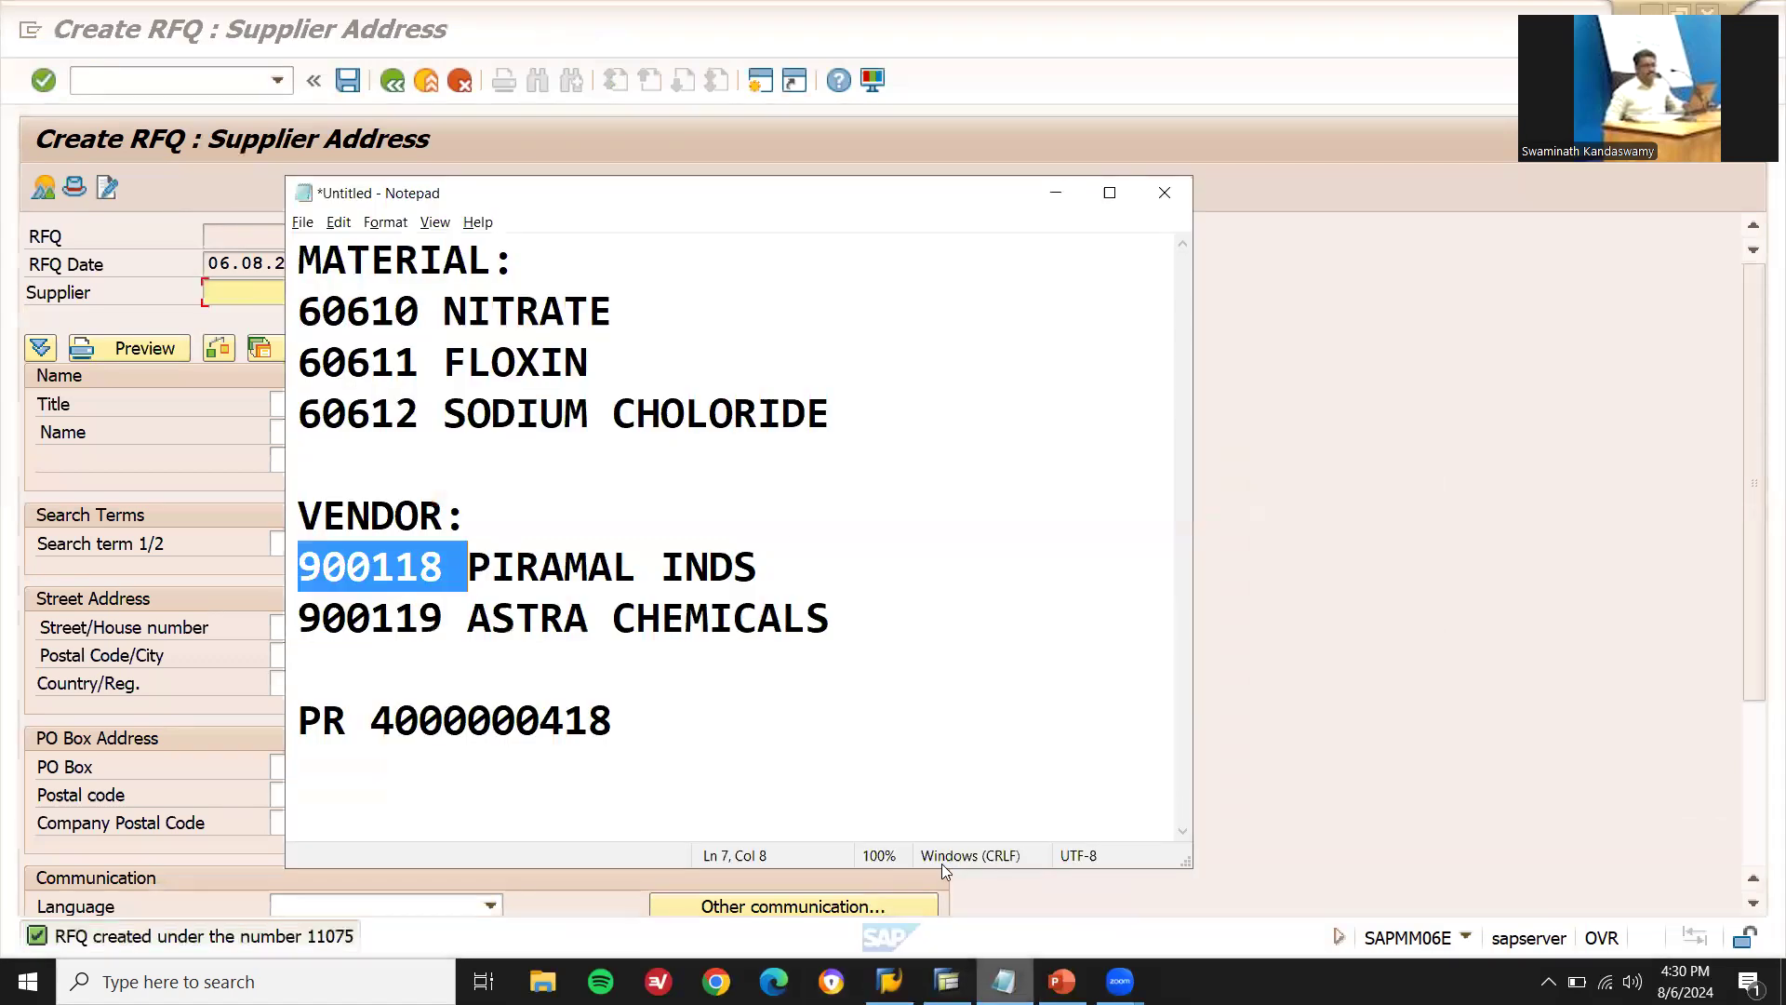
# - Note RFQ 11075 beside PIRAMAL INDS and enter supplier 900119 from Notepad
pyautogui.click(865, 564)
pyautogui.write('11075')
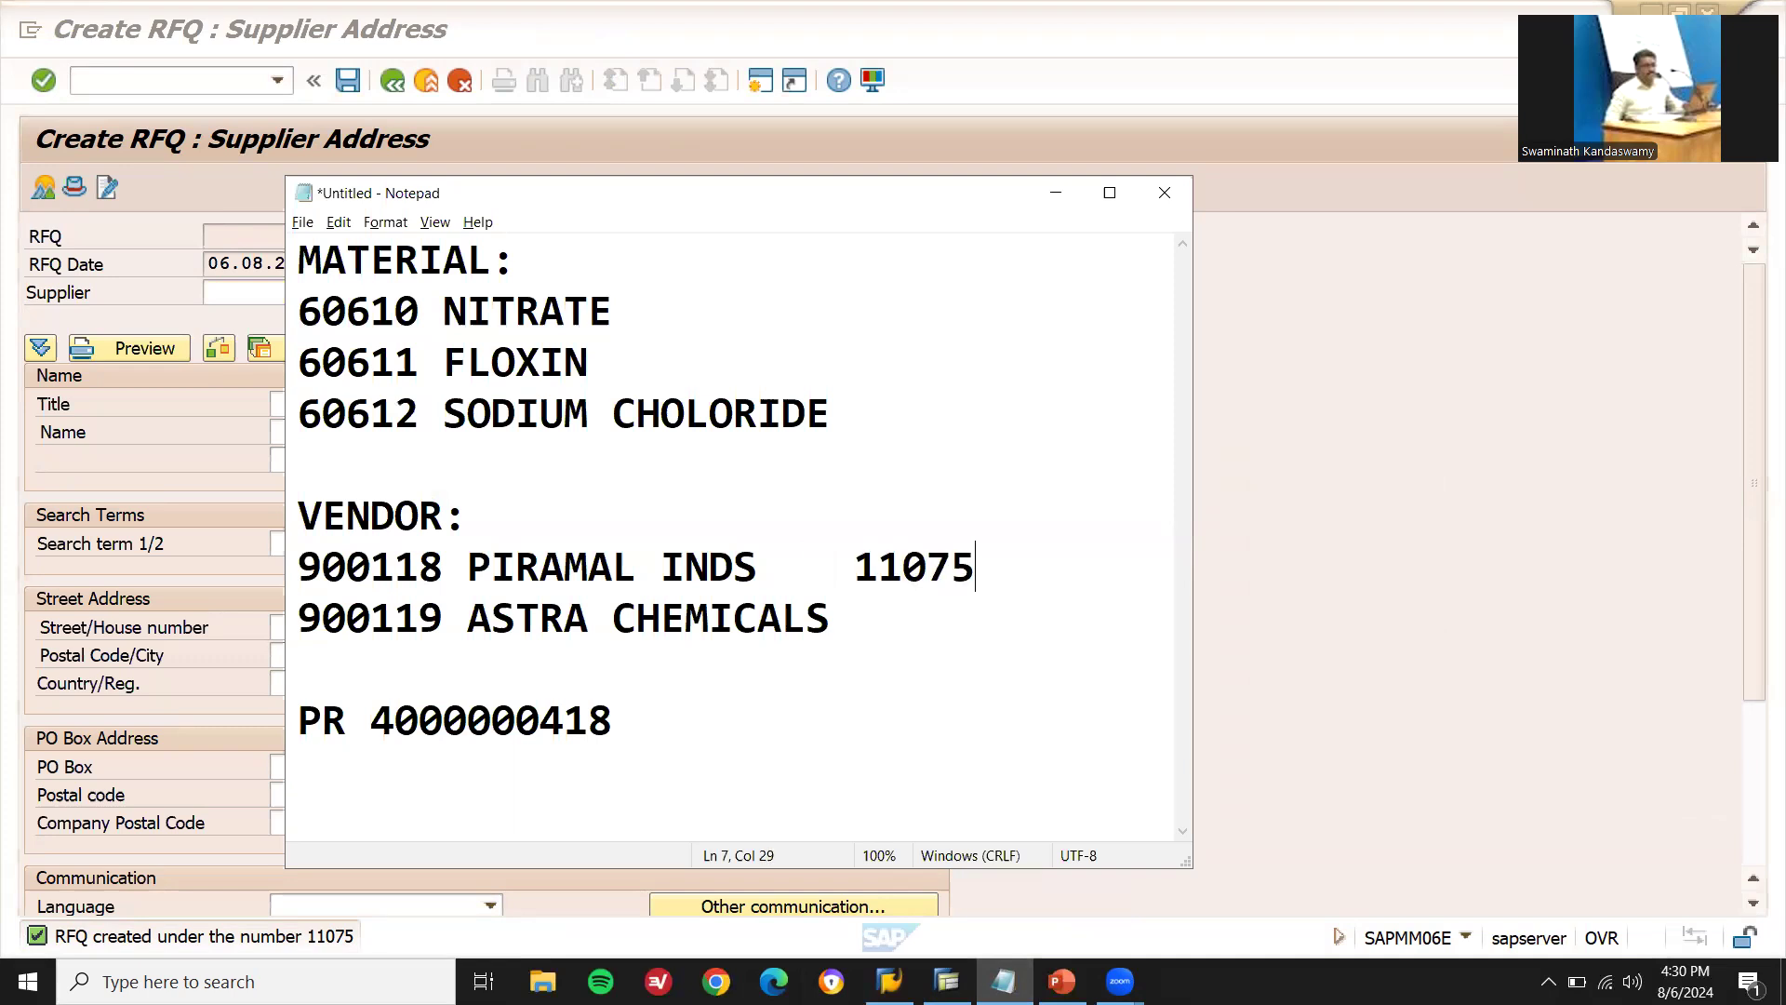
pyautogui.doubleClick(346, 618)
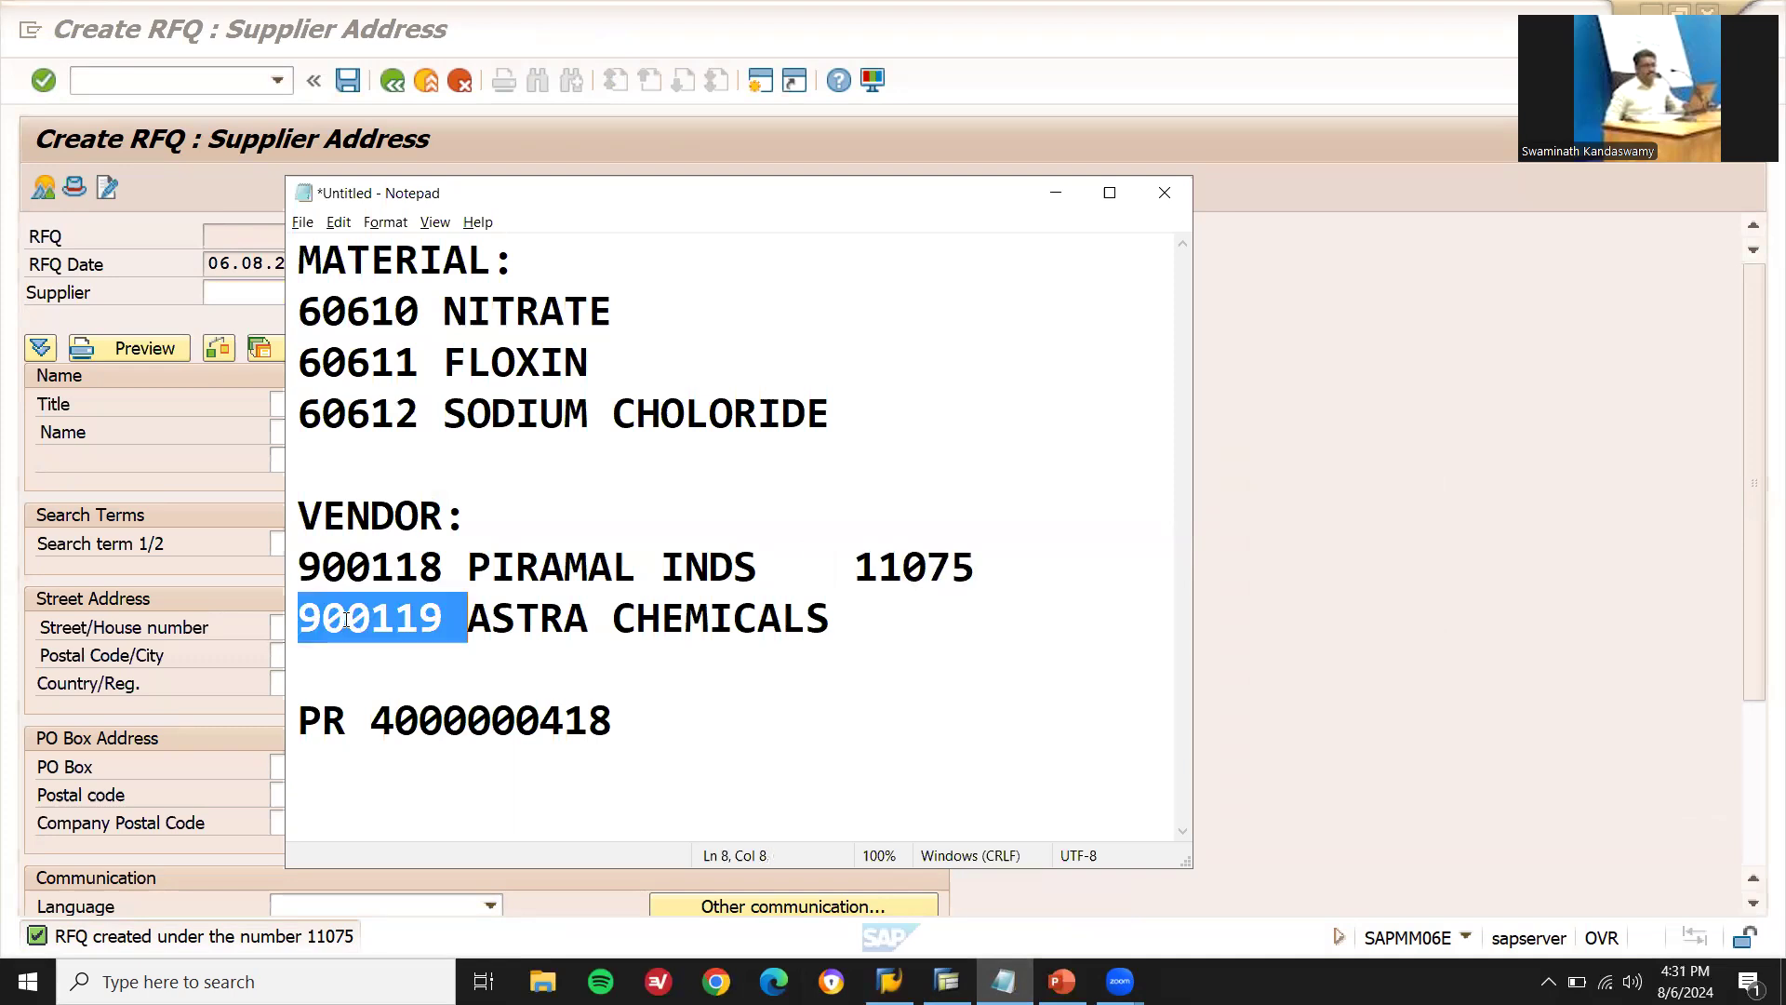
pyautogui.hotkey('ctrl', 'c')
pyautogui.hotkey('alt', 'Tab')
pyautogui.click(316, 299)
pyautogui.hotkey('ctrl', 'v')
pyautogui.press('Return')
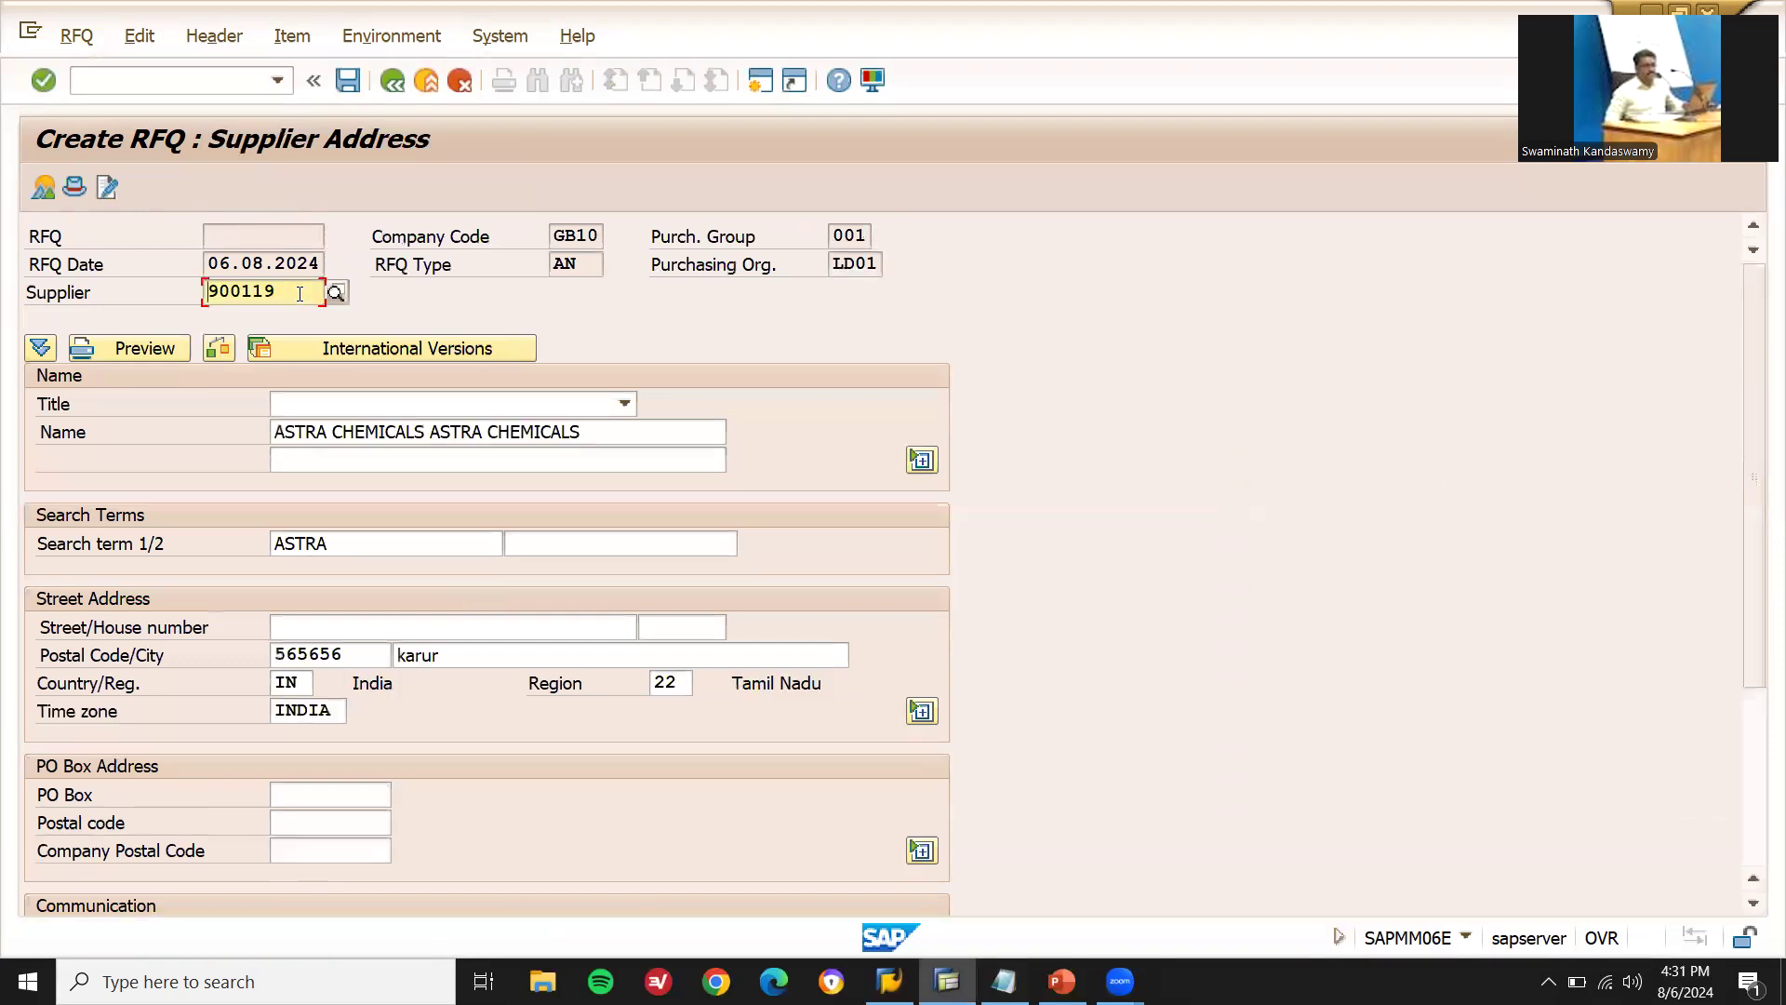
# - Save the Astra Chemicals RFQ and note its number 11076 in Notepad
pyautogui.click(349, 82)
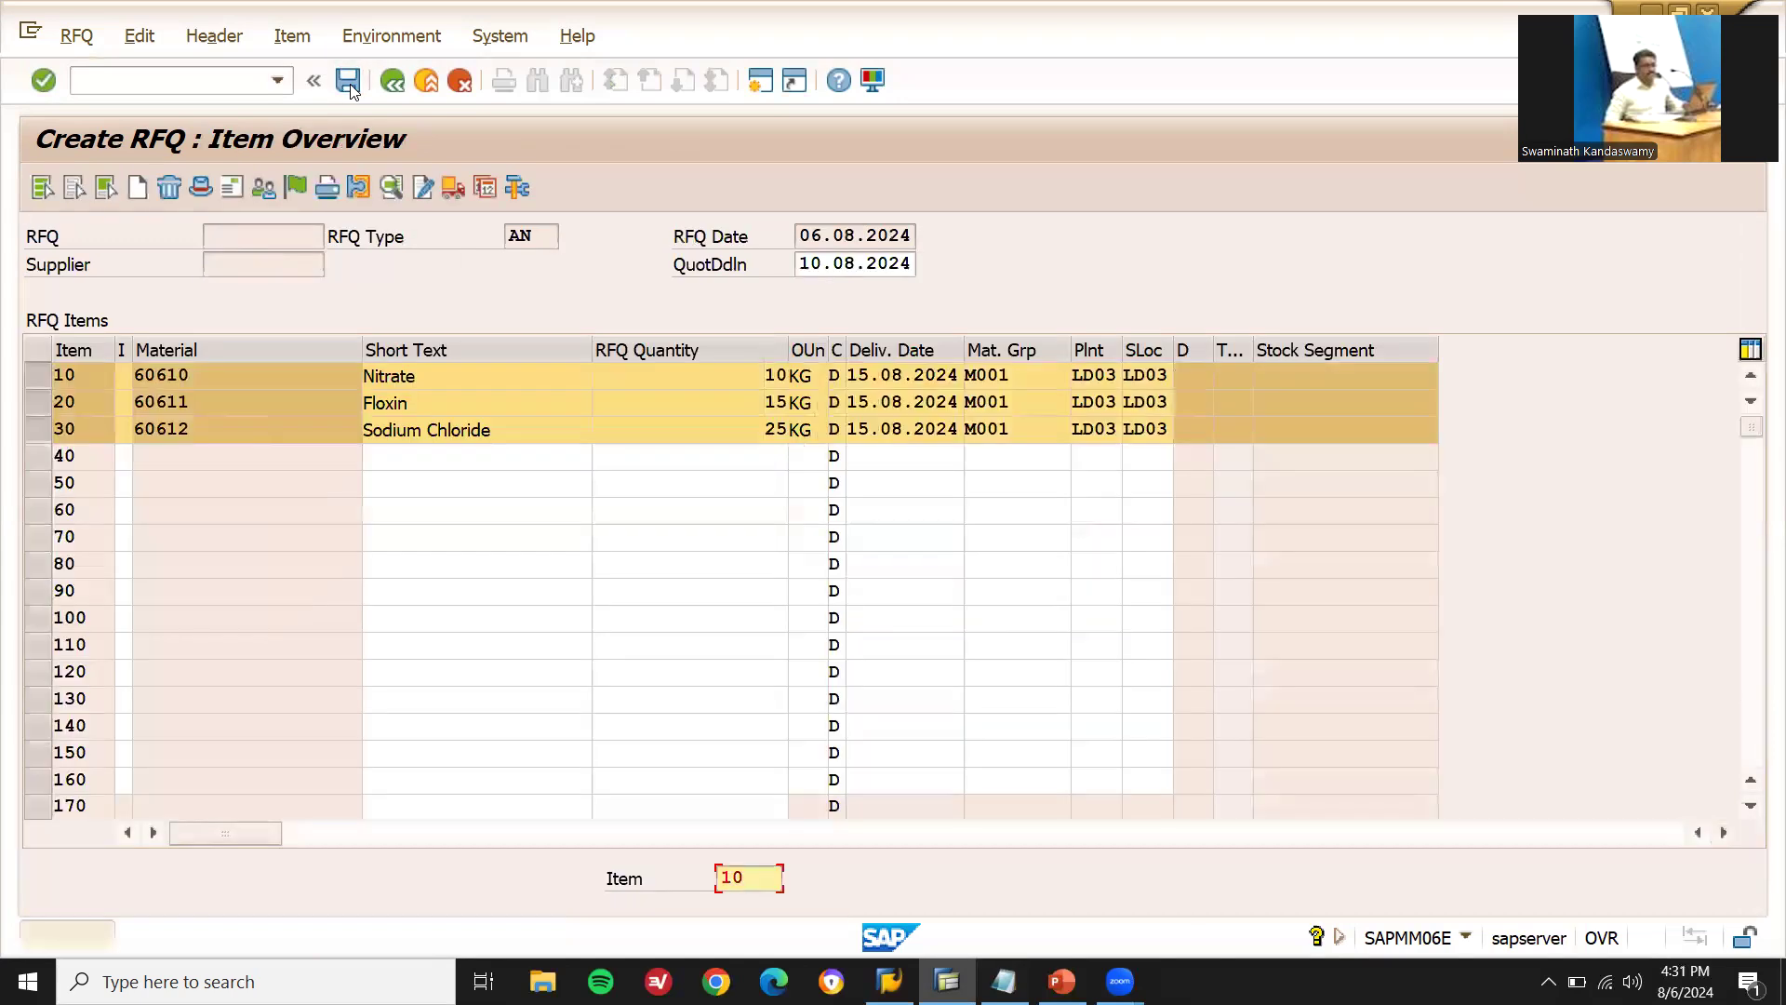
pyautogui.click(348, 82)
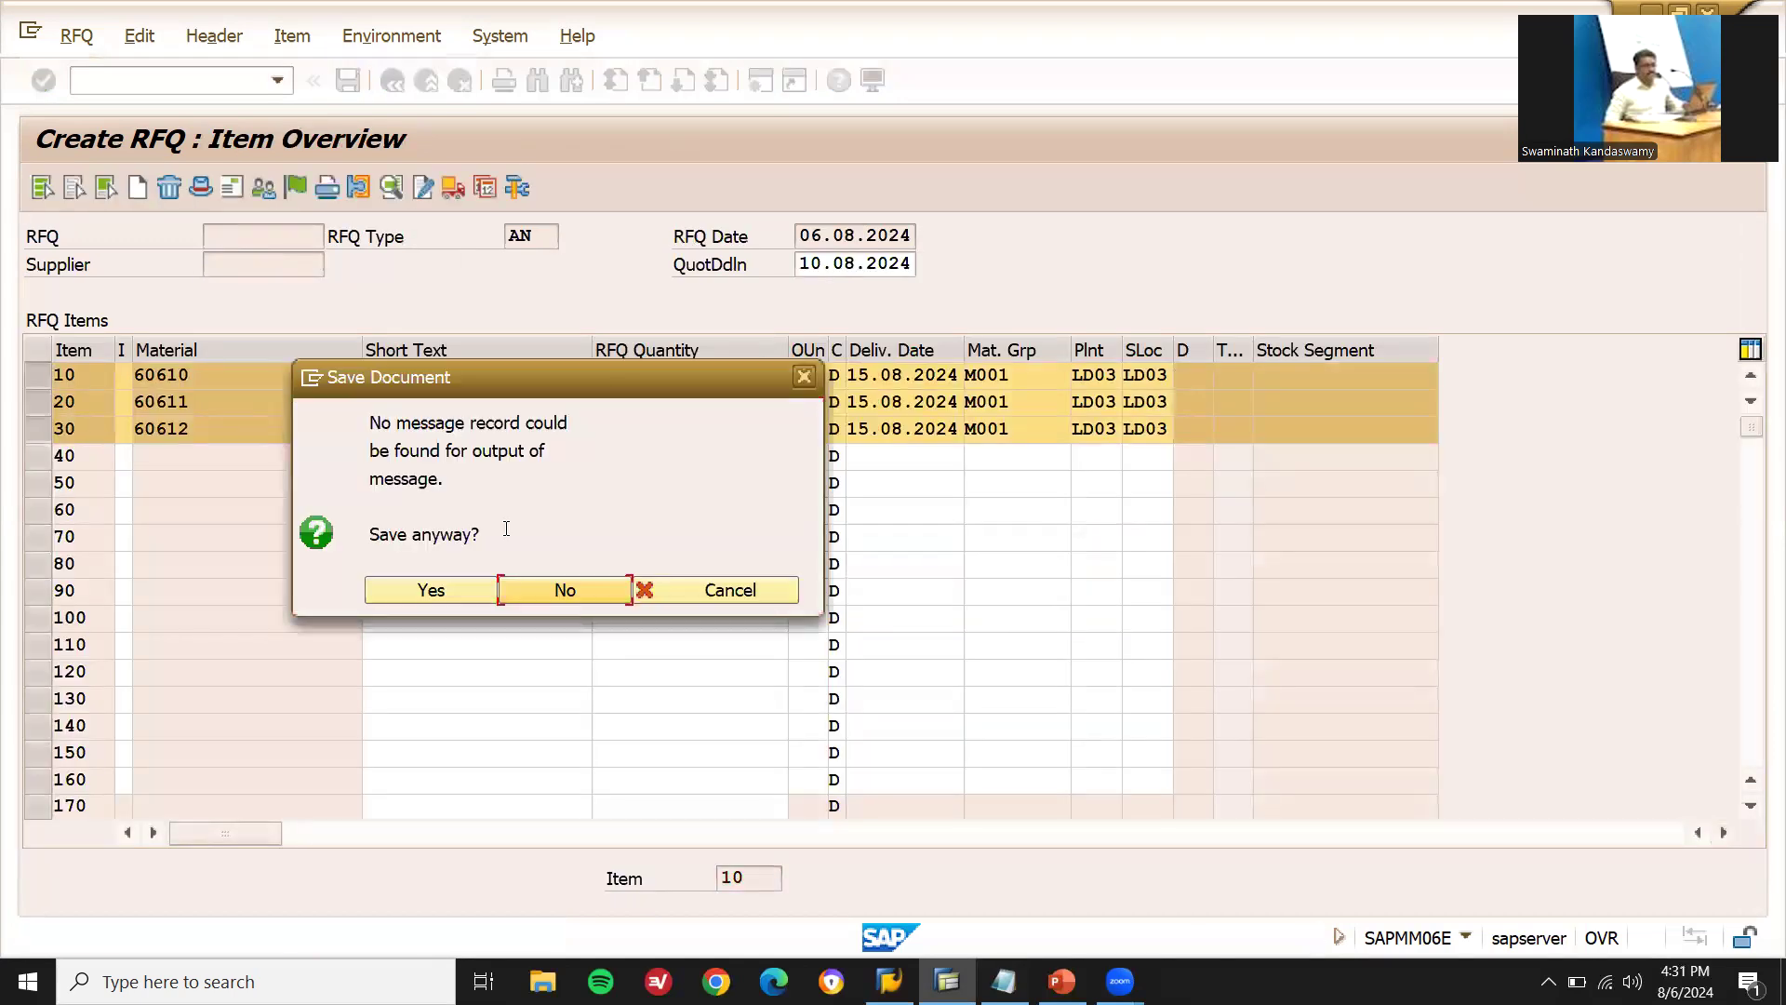
pyautogui.click(456, 589)
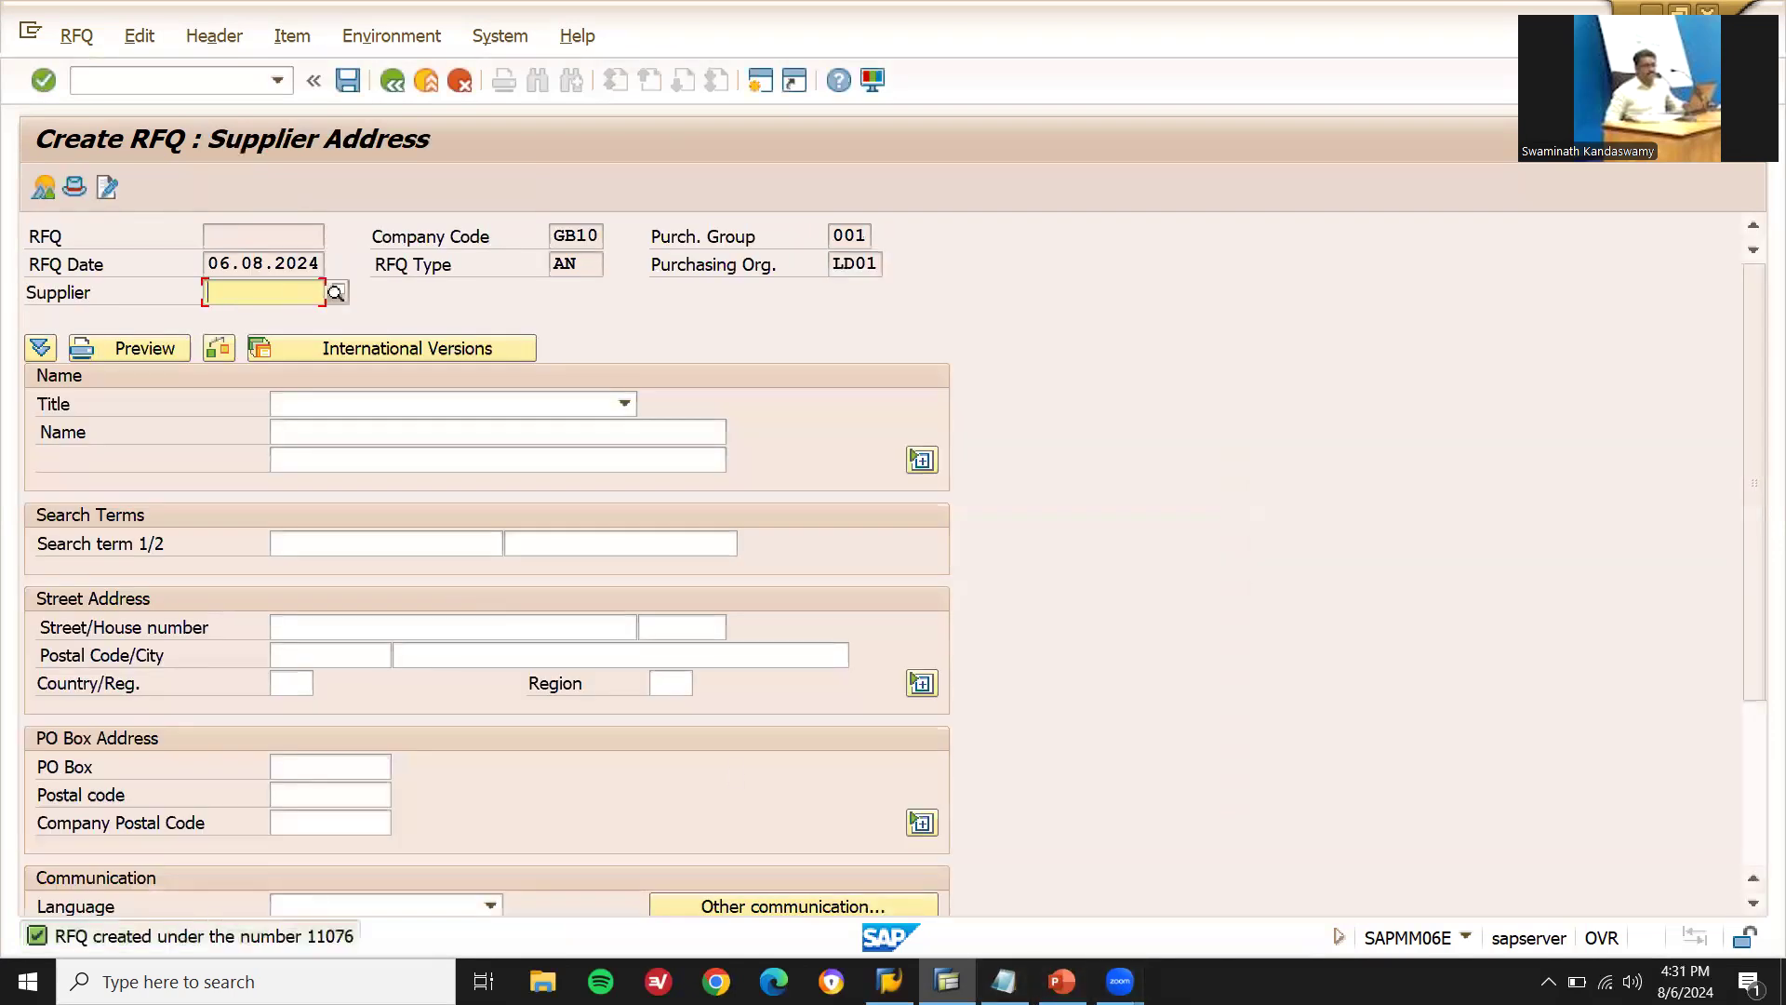
pyautogui.click(1002, 981)
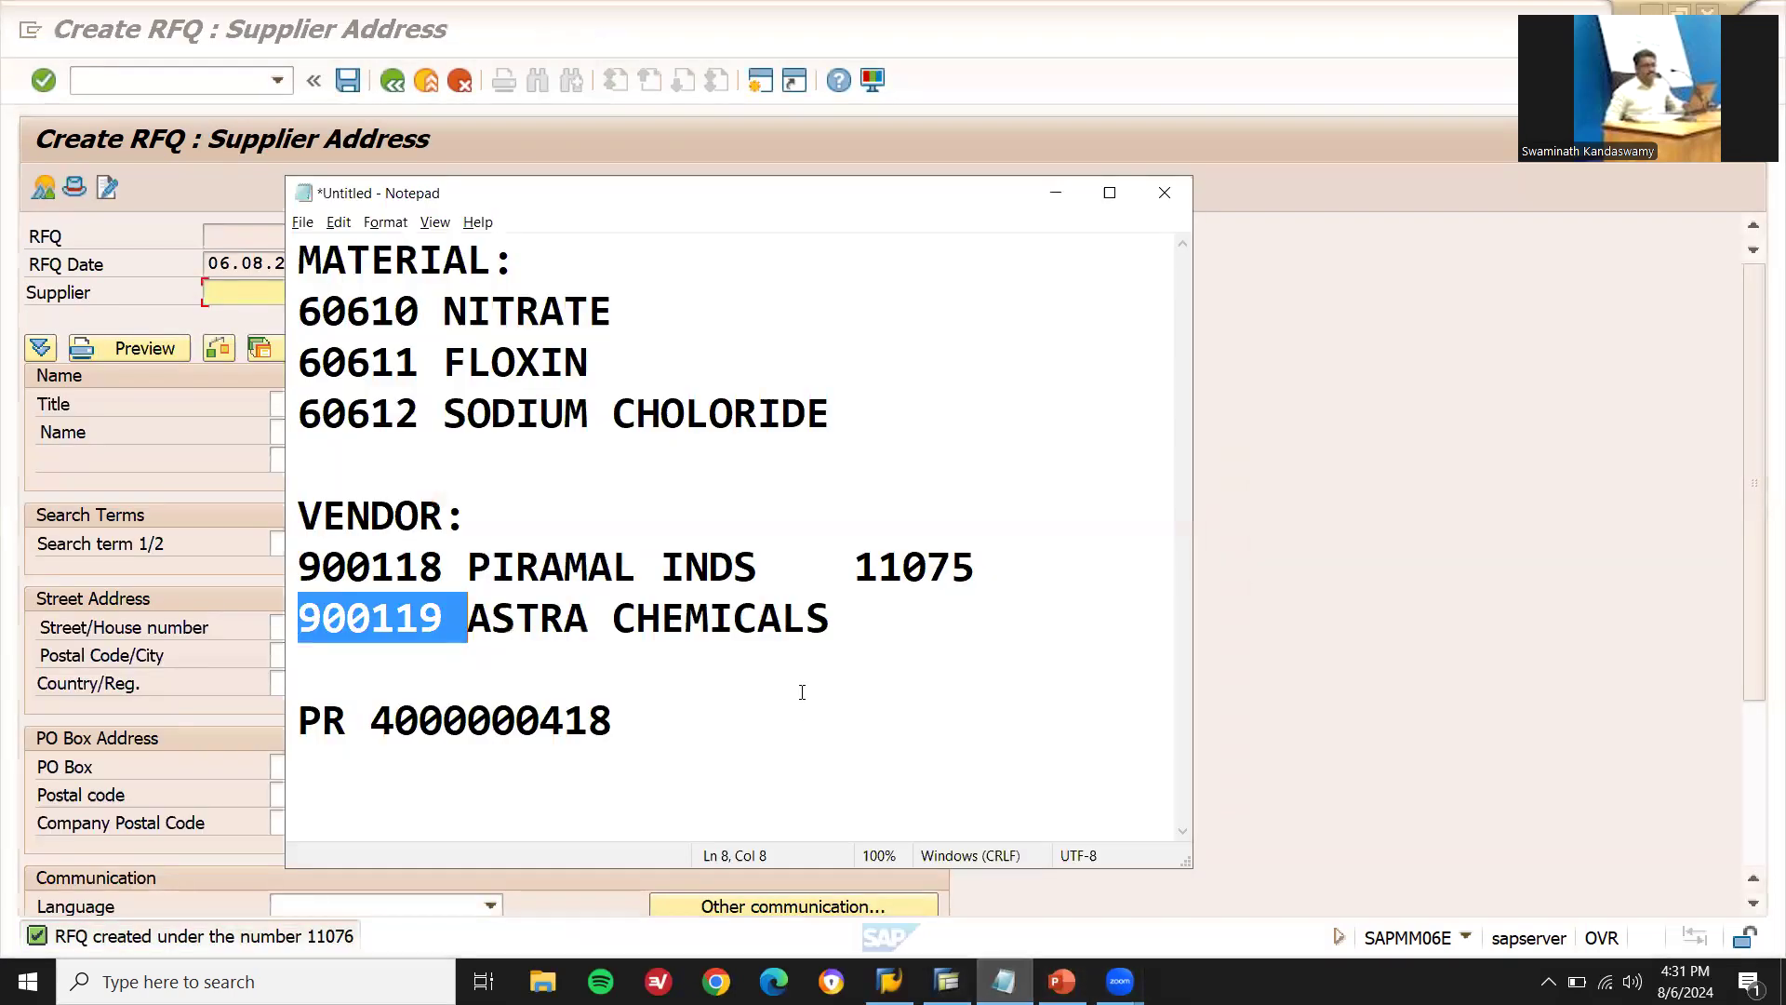
pyautogui.click(921, 624)
pyautogui.write('11076')
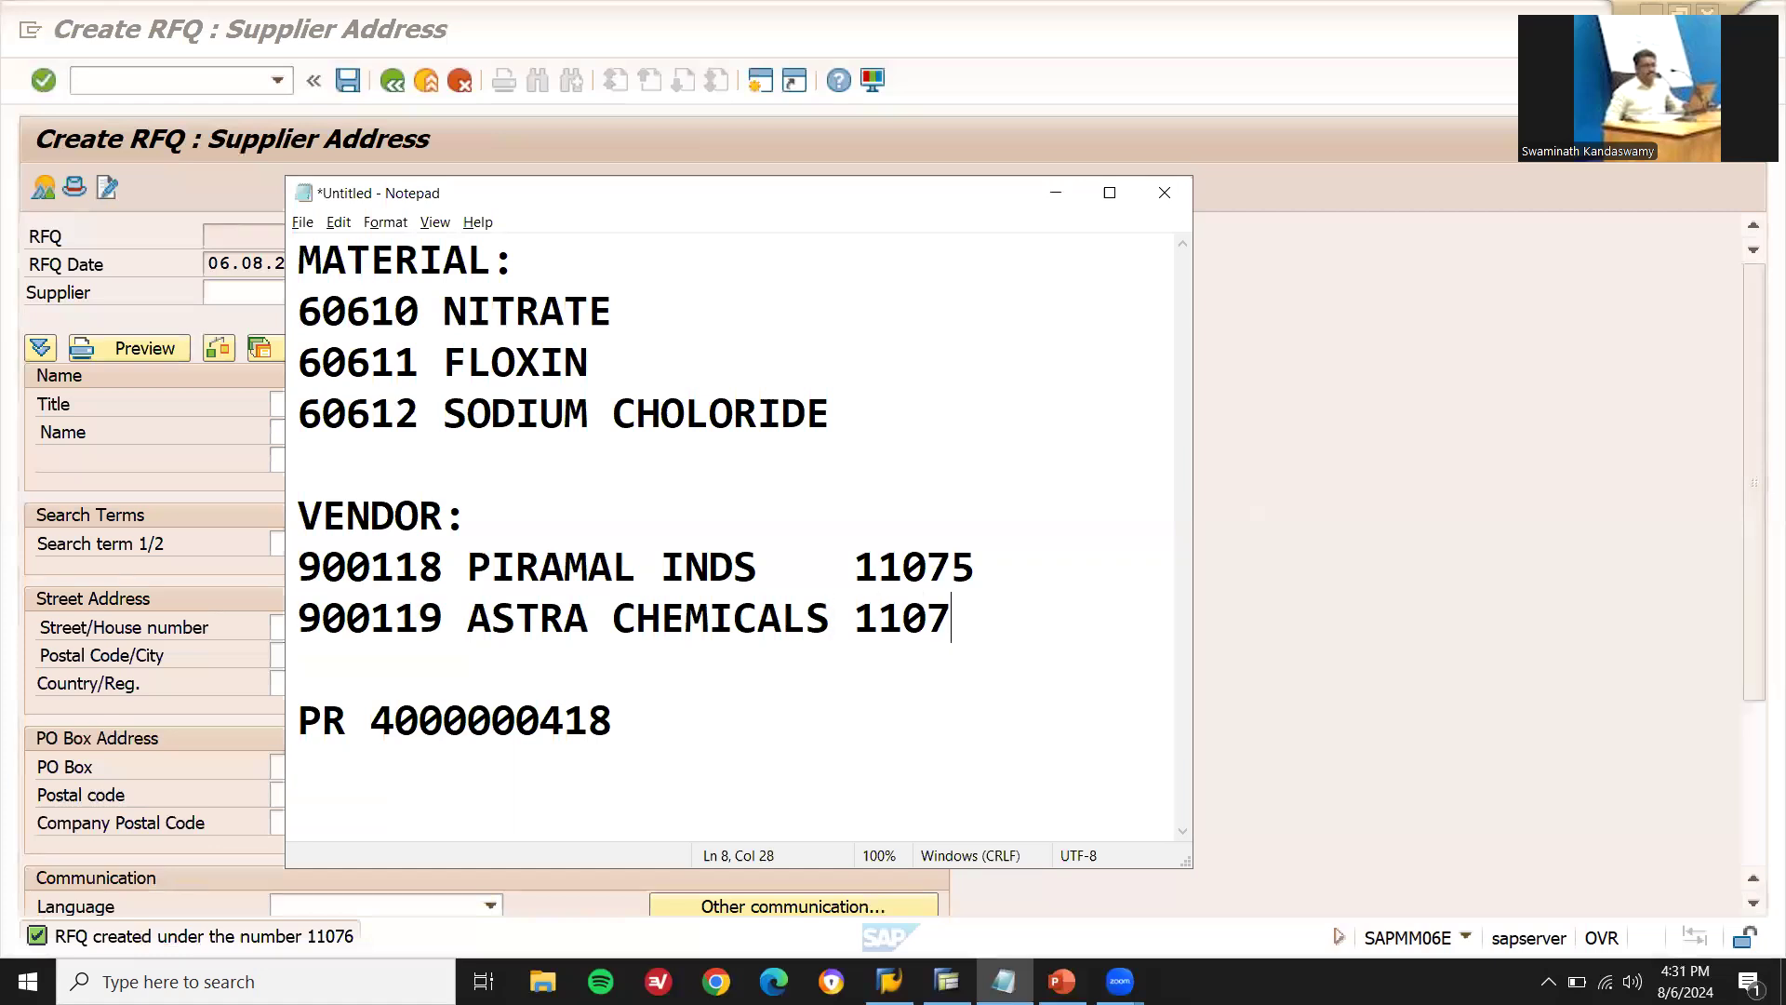
pyautogui.click(244, 212)
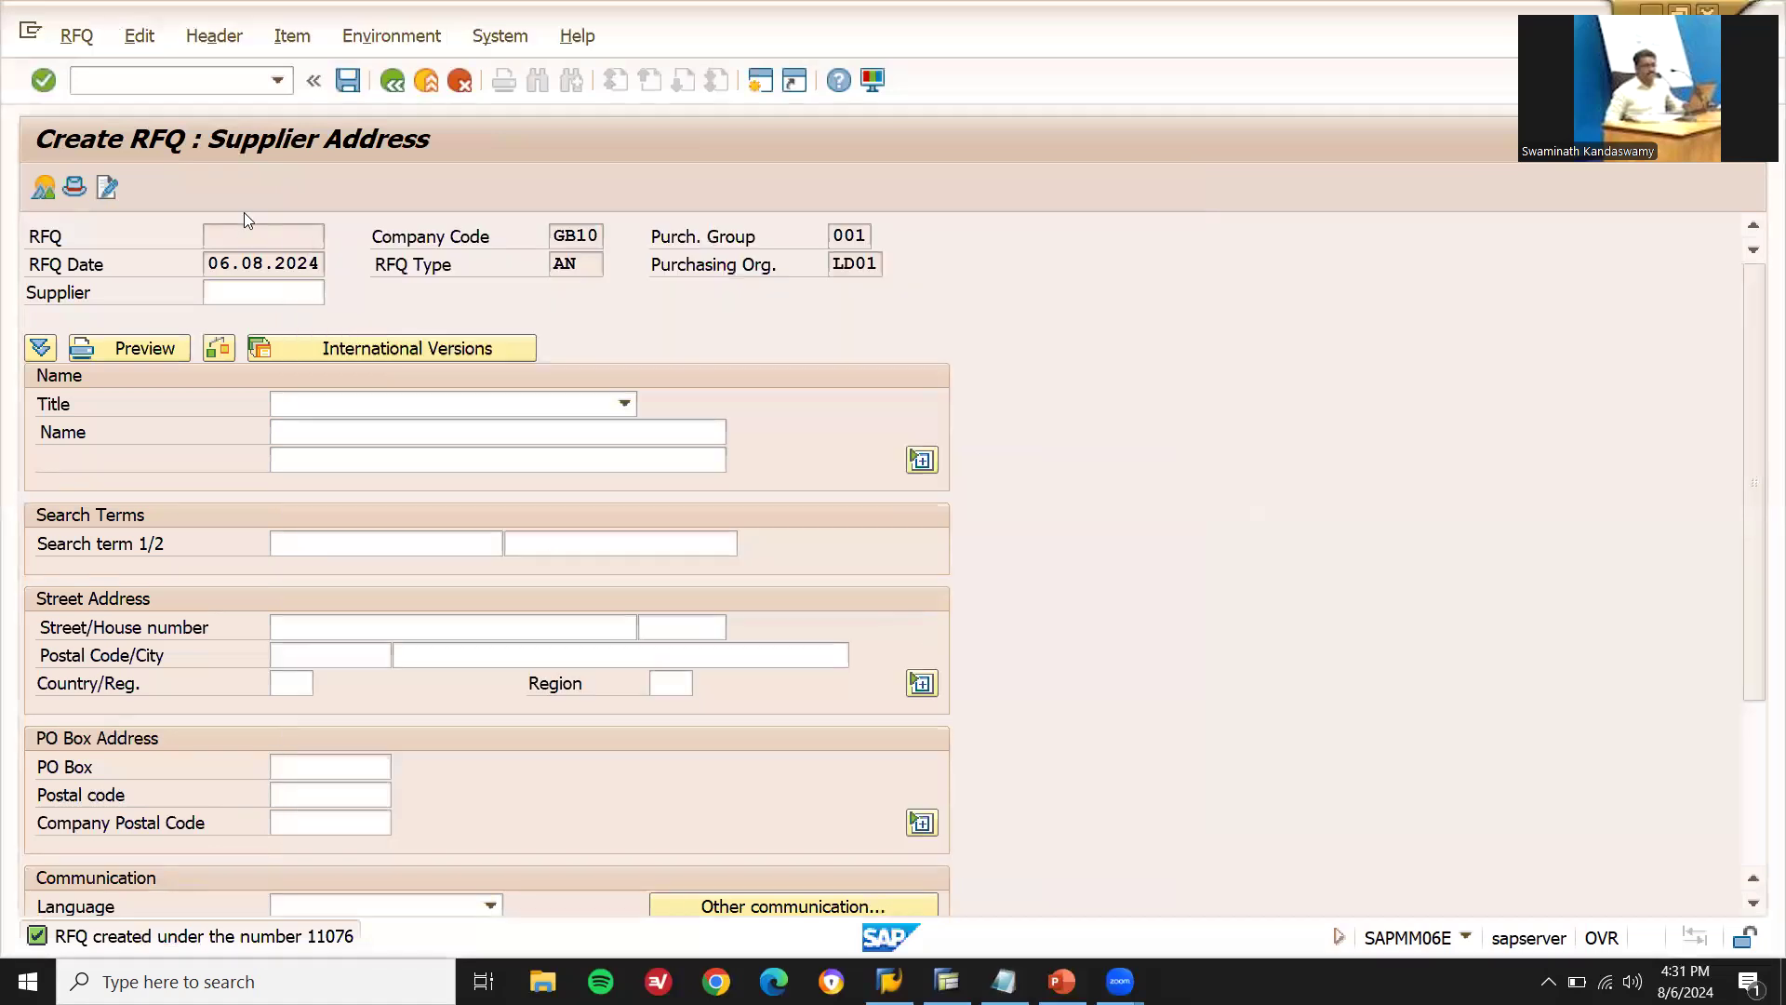
# - Leave RFQ creation with /N and run ME47 to maintain the quotation for RFQ 11076
pyautogui.click(225, 89)
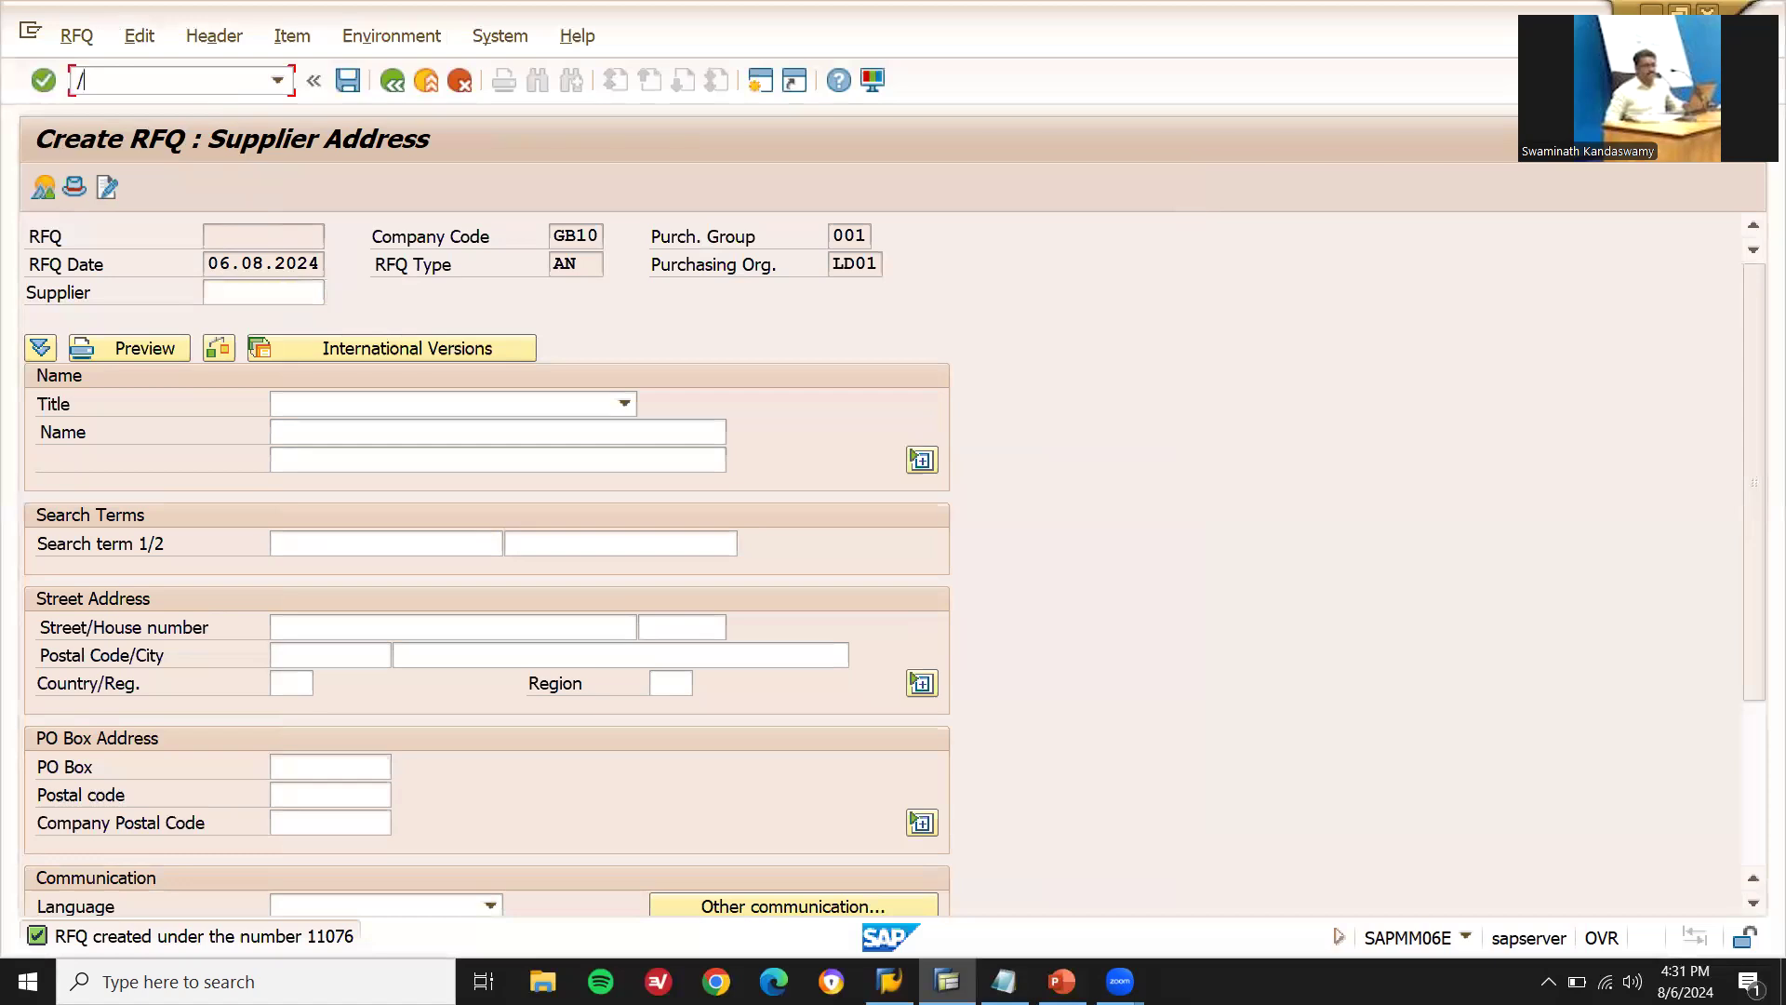
pyautogui.press('Return')
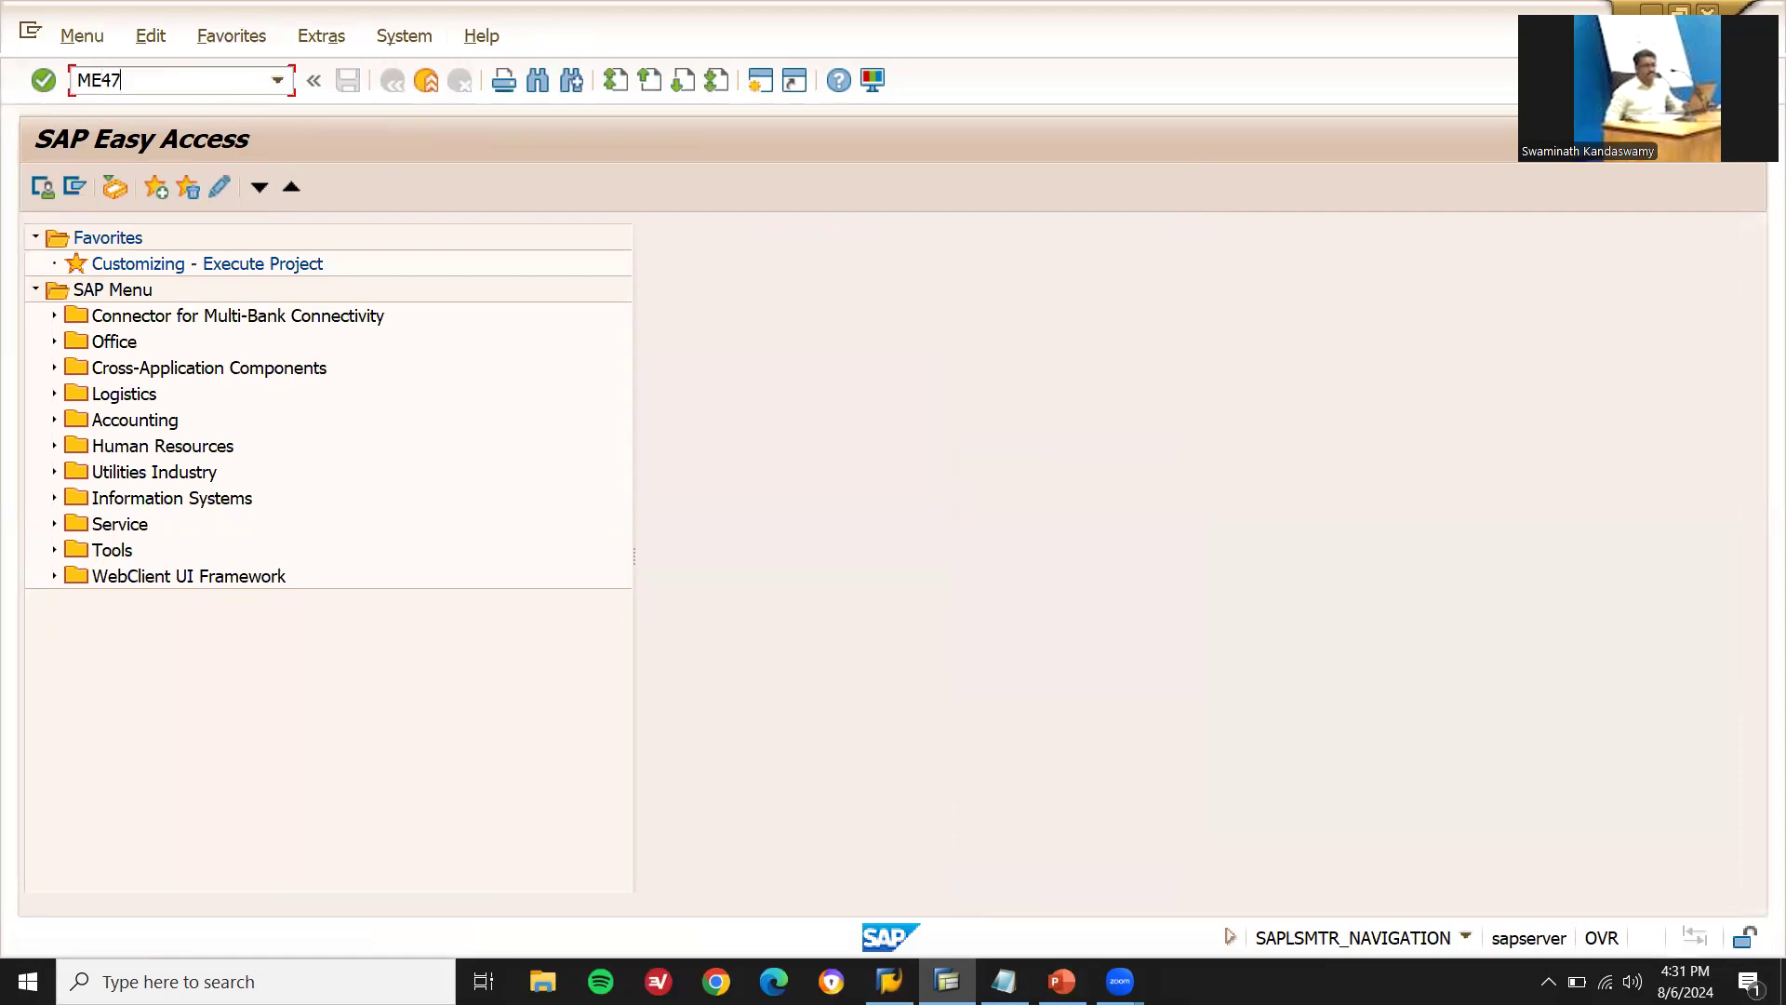
pyautogui.press('Return')
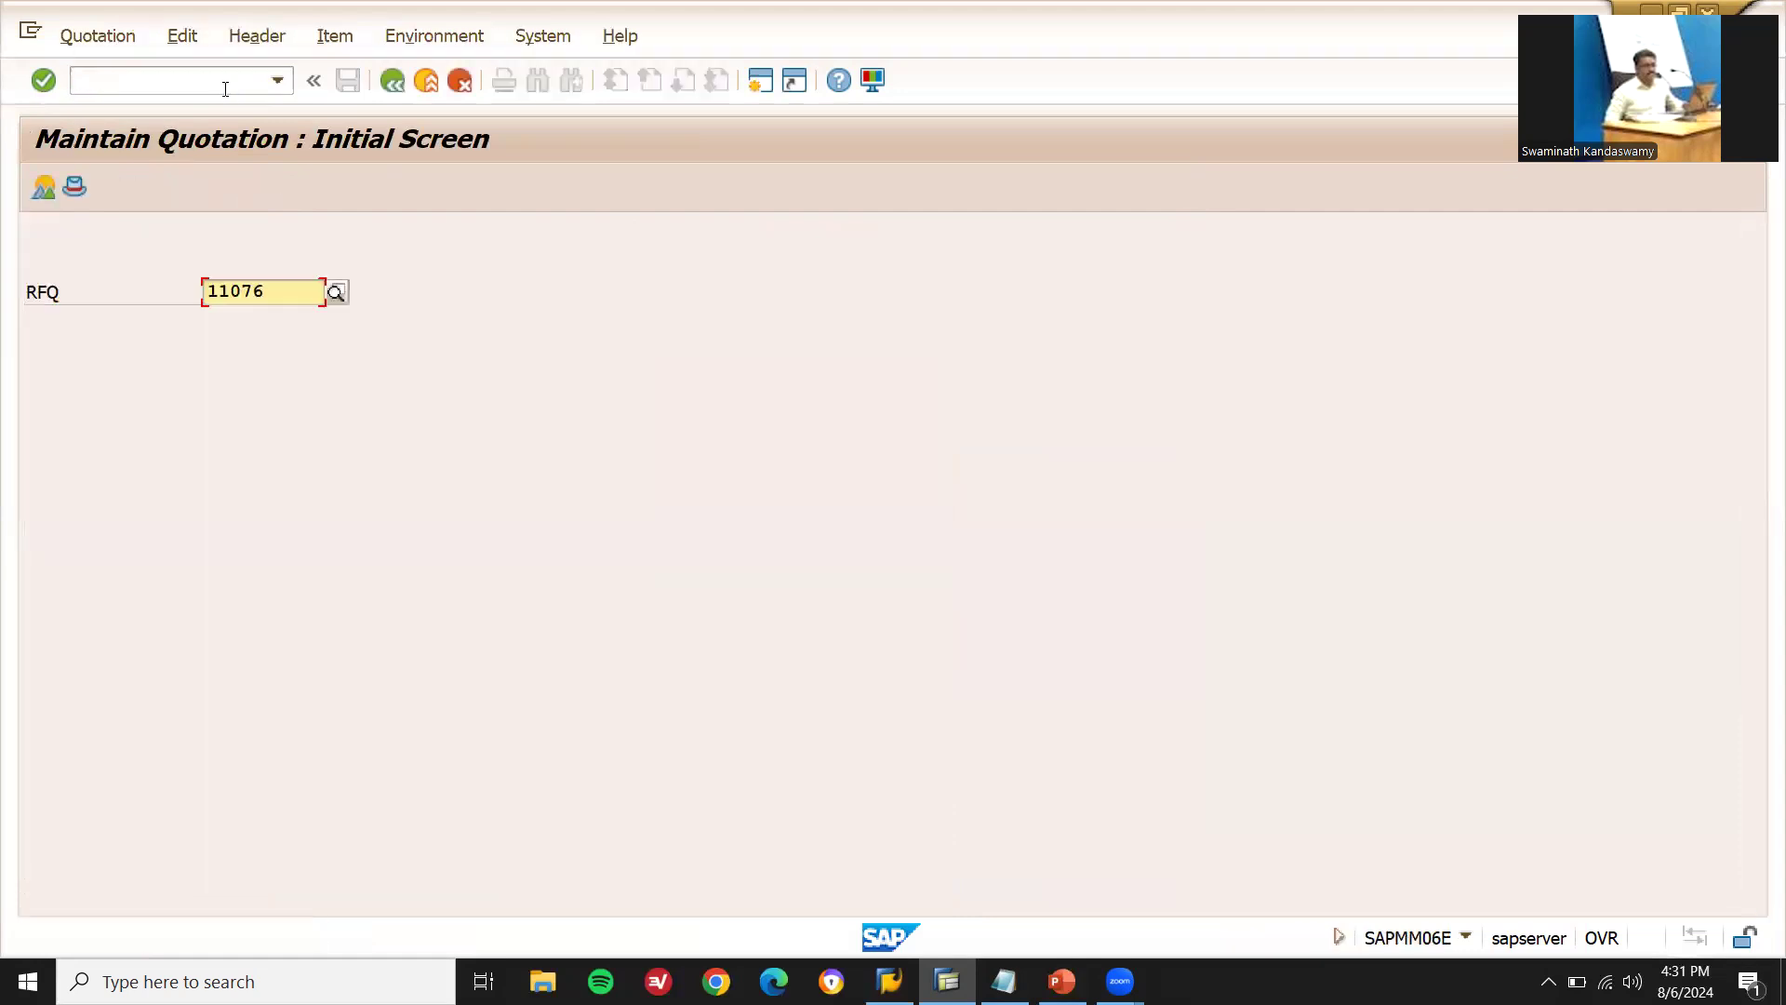
# - Open the quotation items of RFQ 11076 for ASTRA CHEMICALS
pyautogui.click(1017, 972)
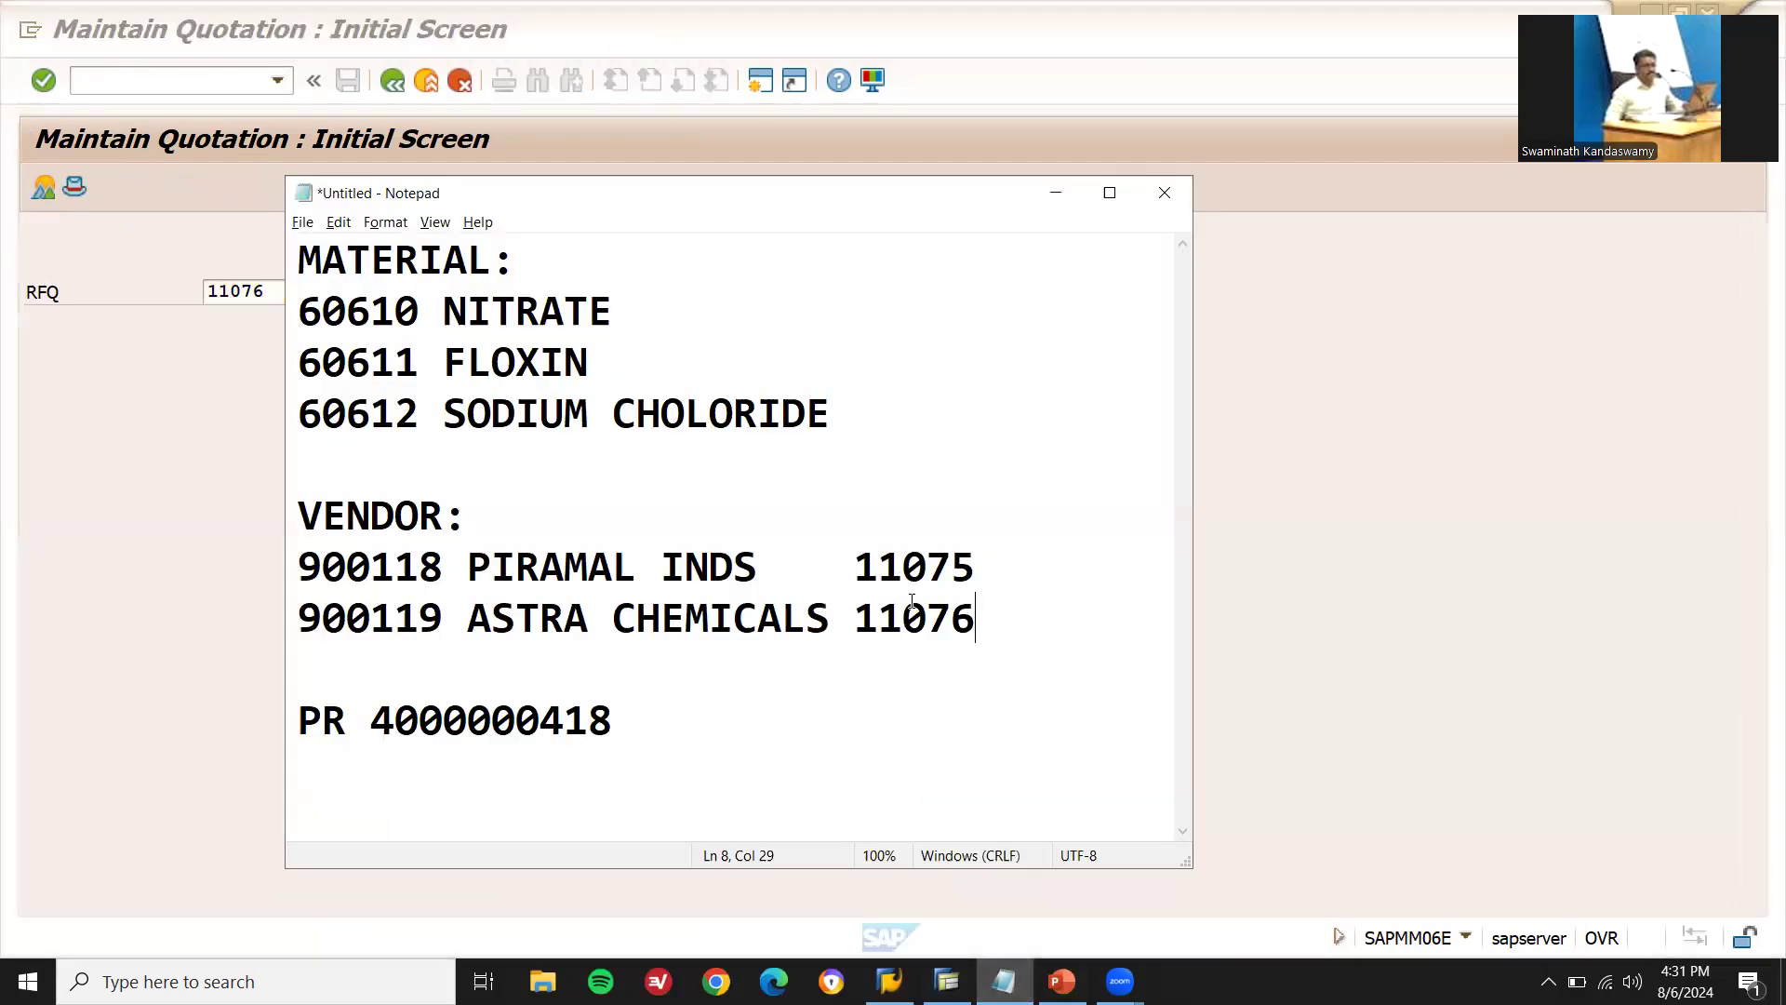
pyautogui.hotkey('alt', 'Tab')
pyautogui.click(301, 296)
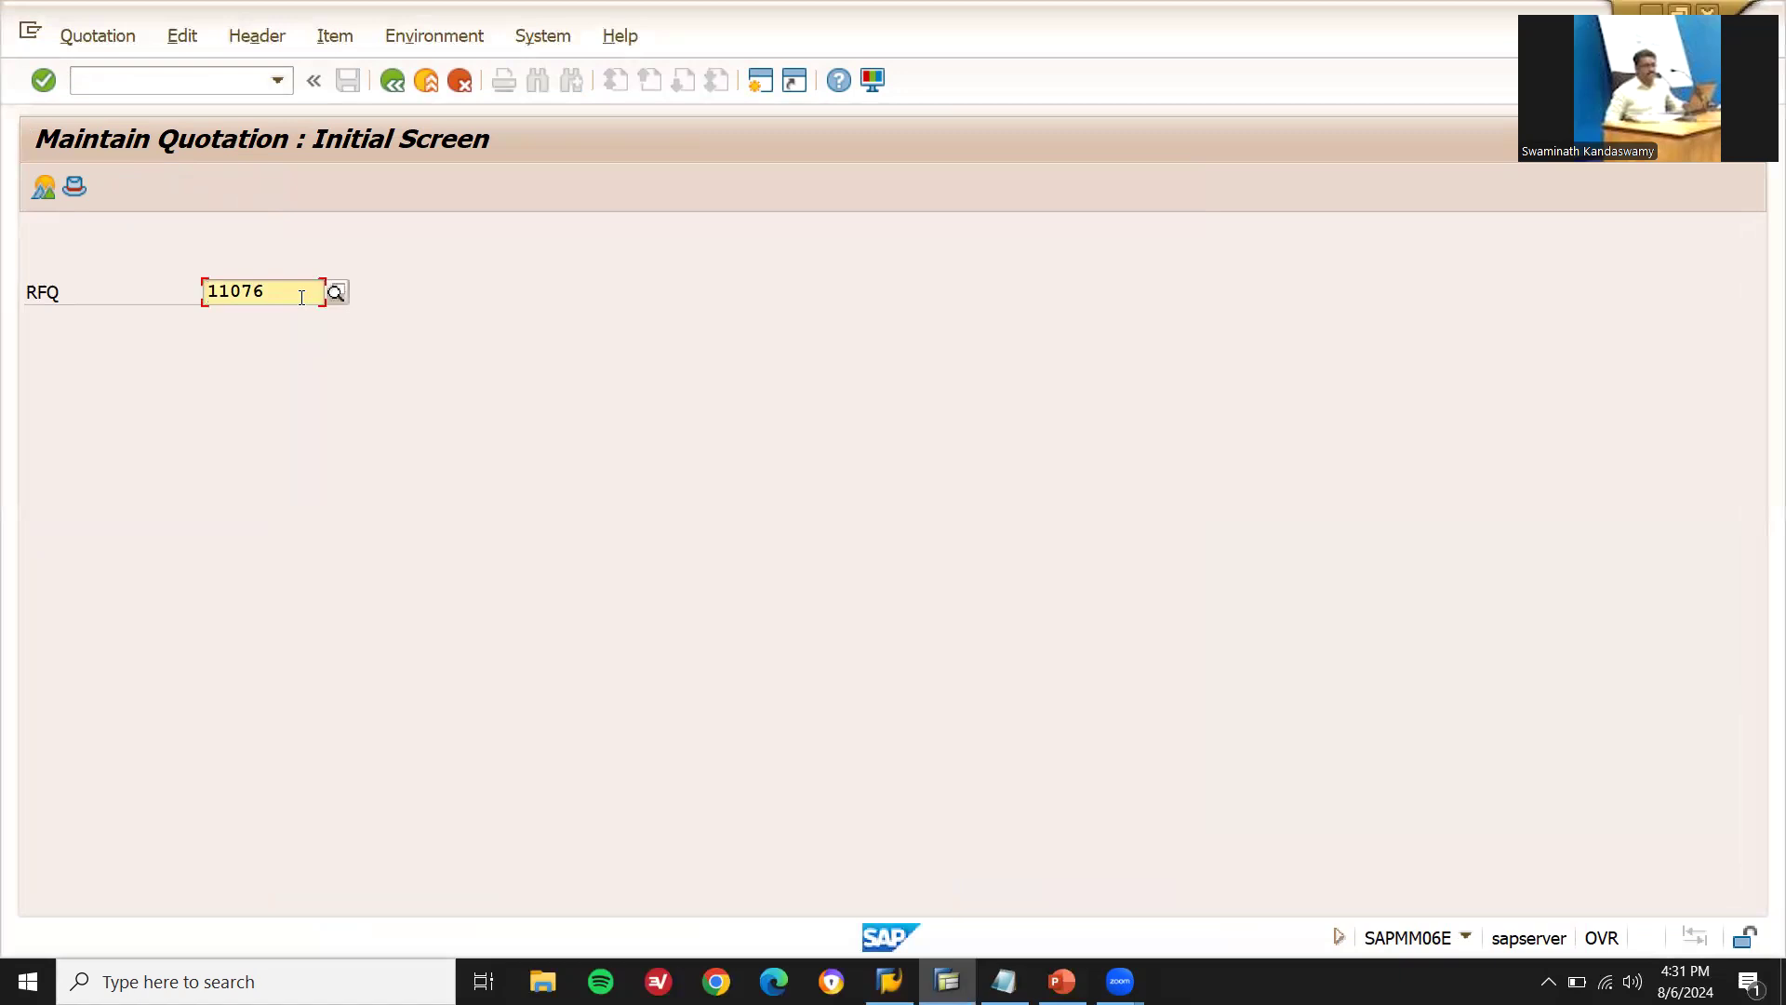
pyautogui.press('Return')
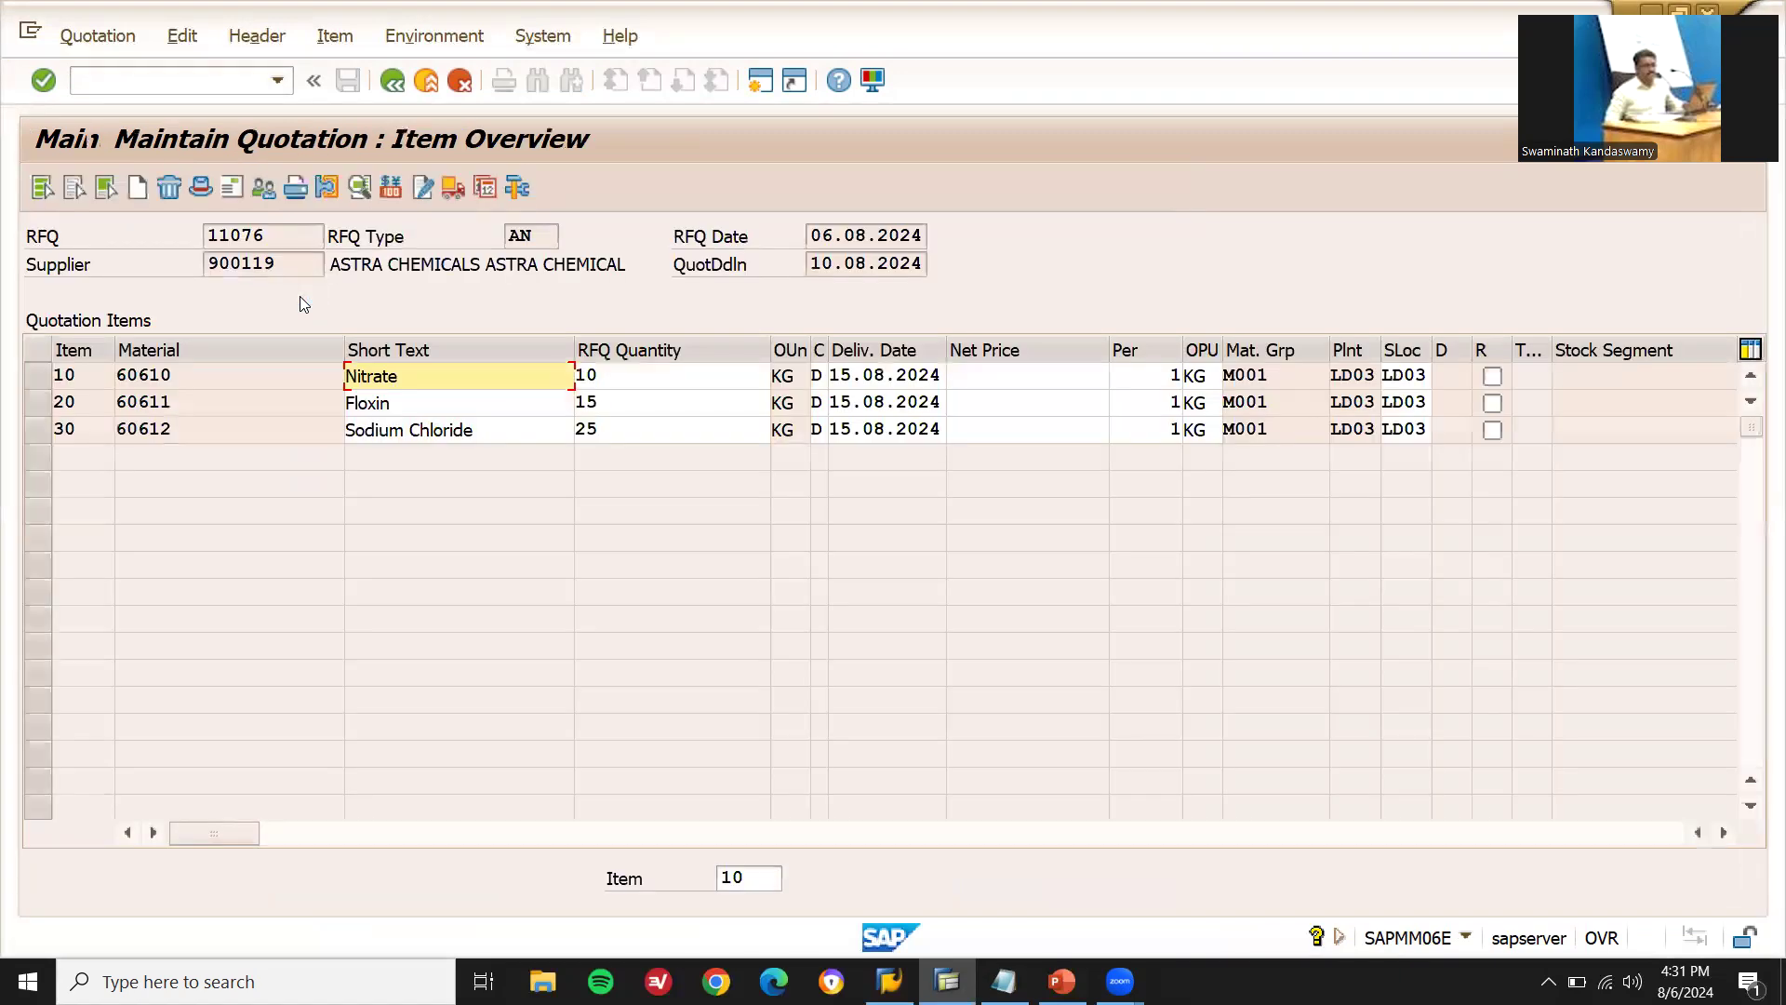
# - Enter net prices 1,500, 1,650 and 1,700 for Nitrate, Floxin and Sodium Chloride
pyautogui.click(1040, 365)
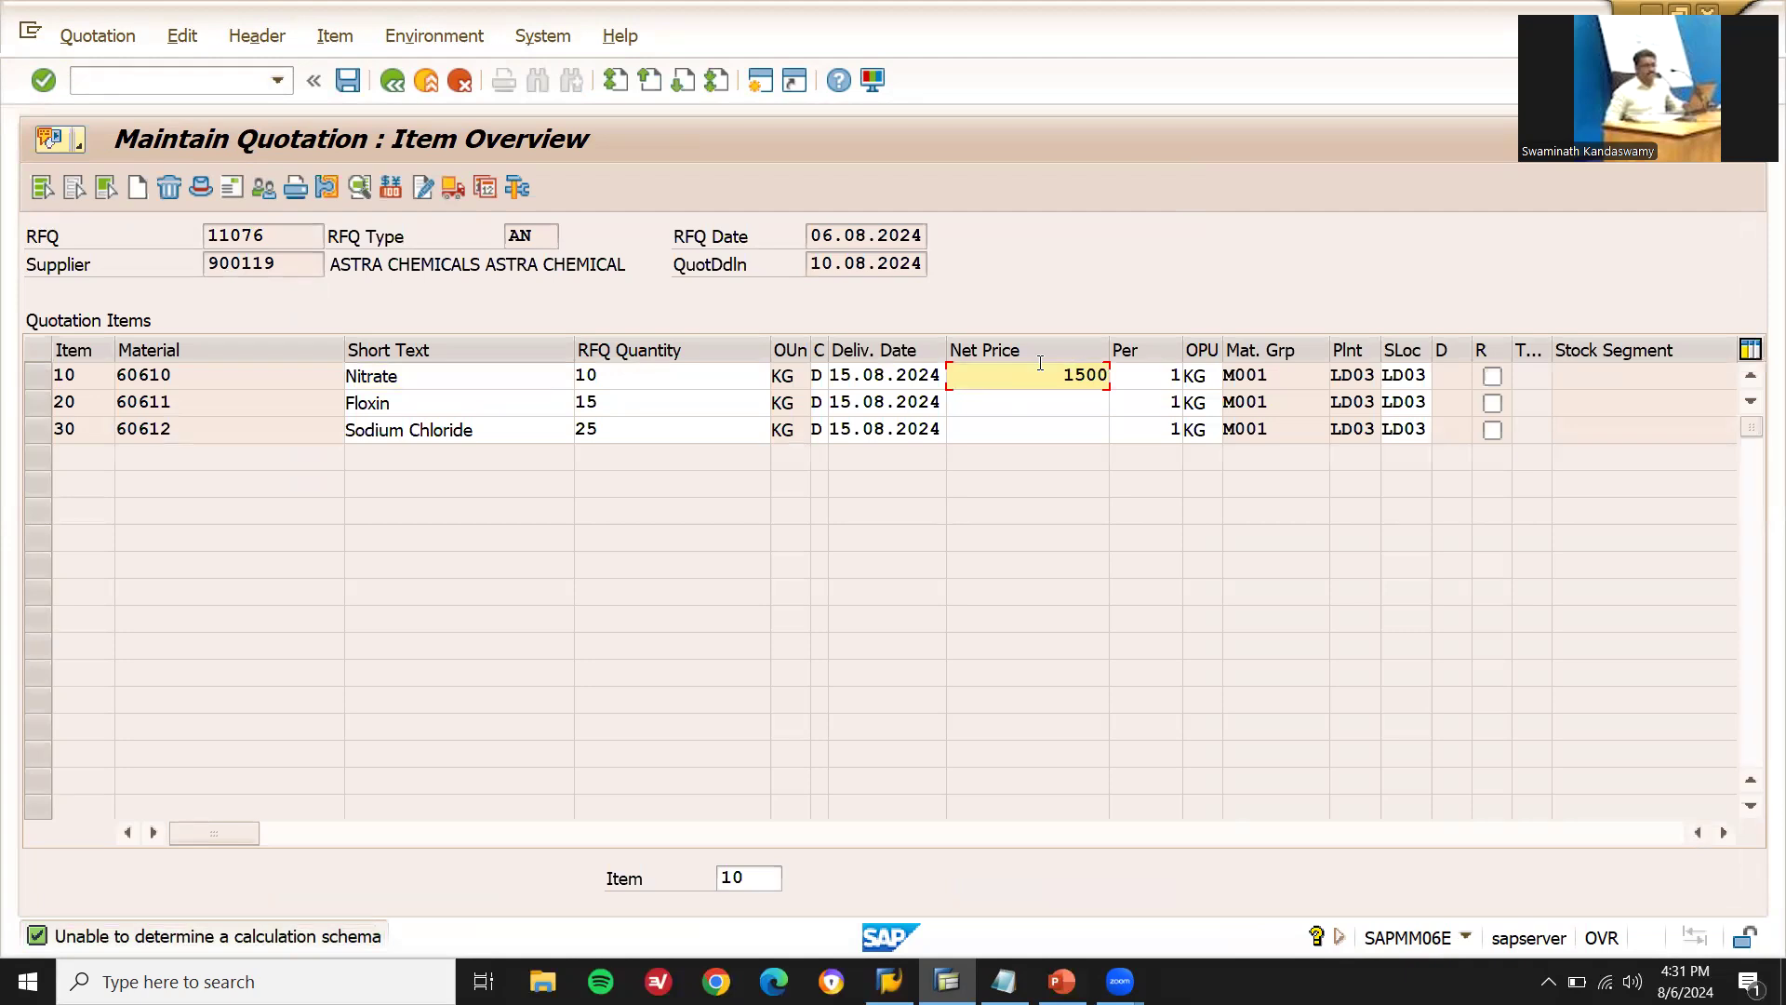
pyautogui.press('Down')
pyautogui.write('1650')
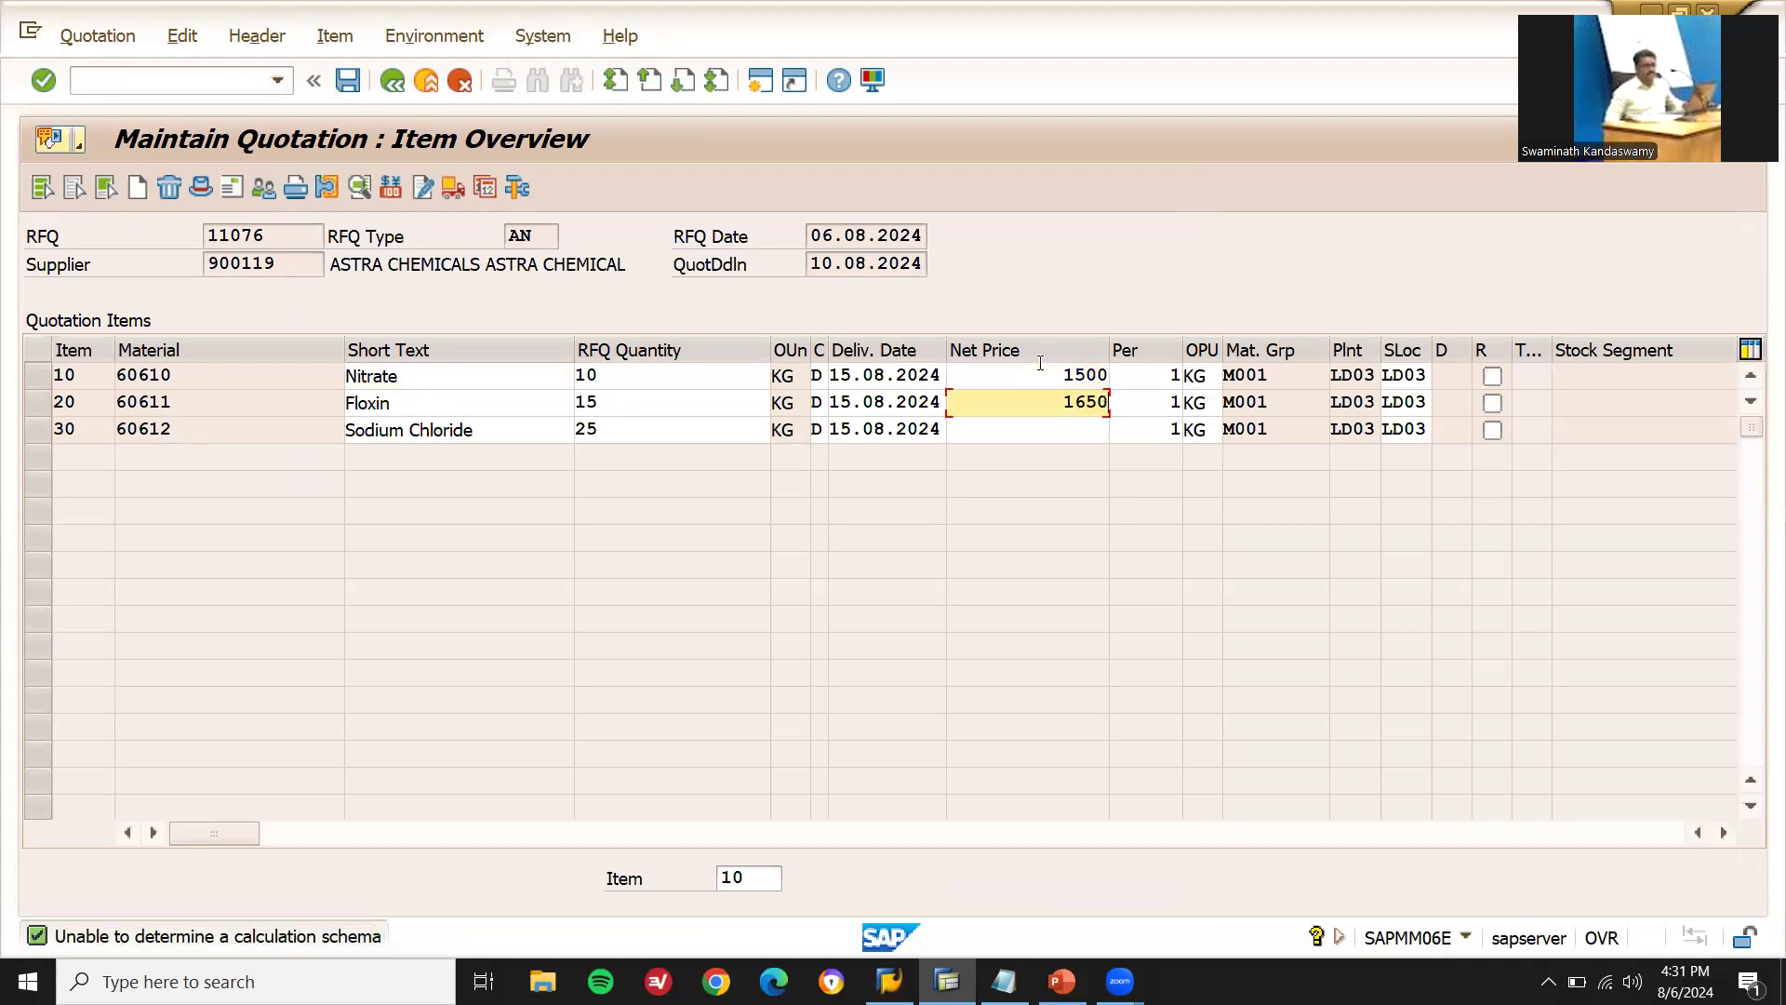
pyautogui.press('Down')
pyautogui.write('1700')
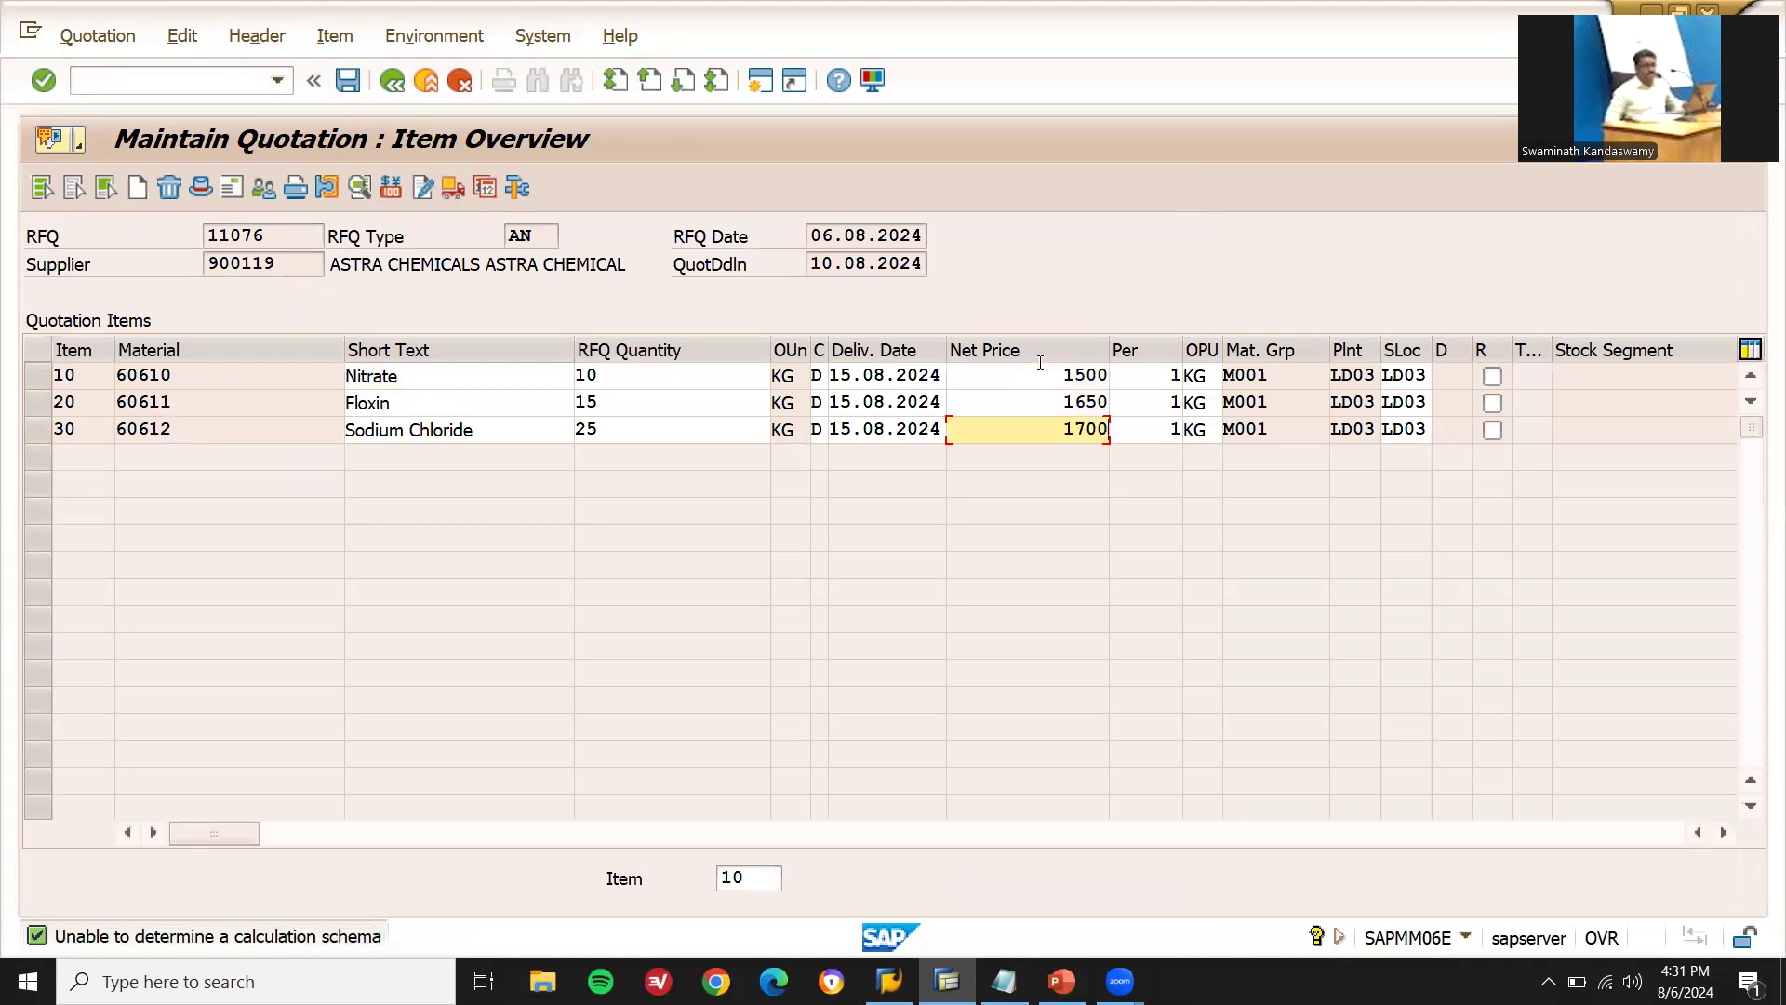
pyautogui.press('Return')
# - Review item 10's quotation details, then save the ASTRA CHEMICALS quotation
pyautogui.click(75, 187)
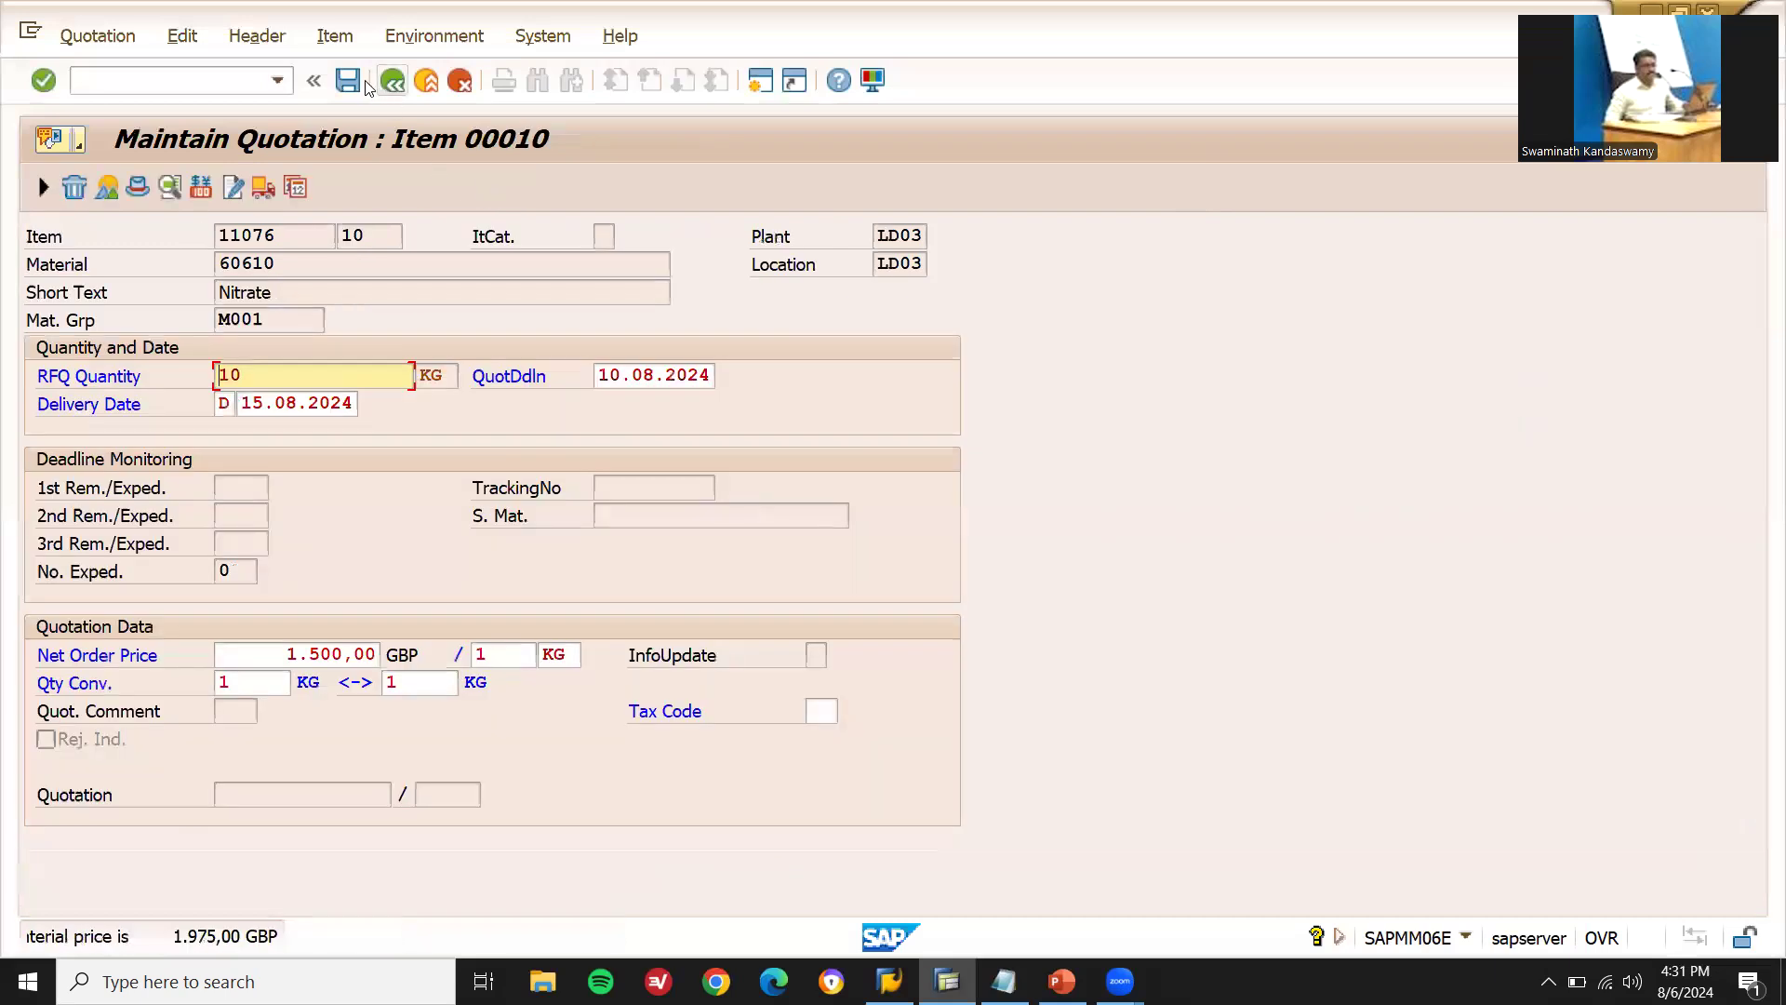
pyautogui.click(363, 84)
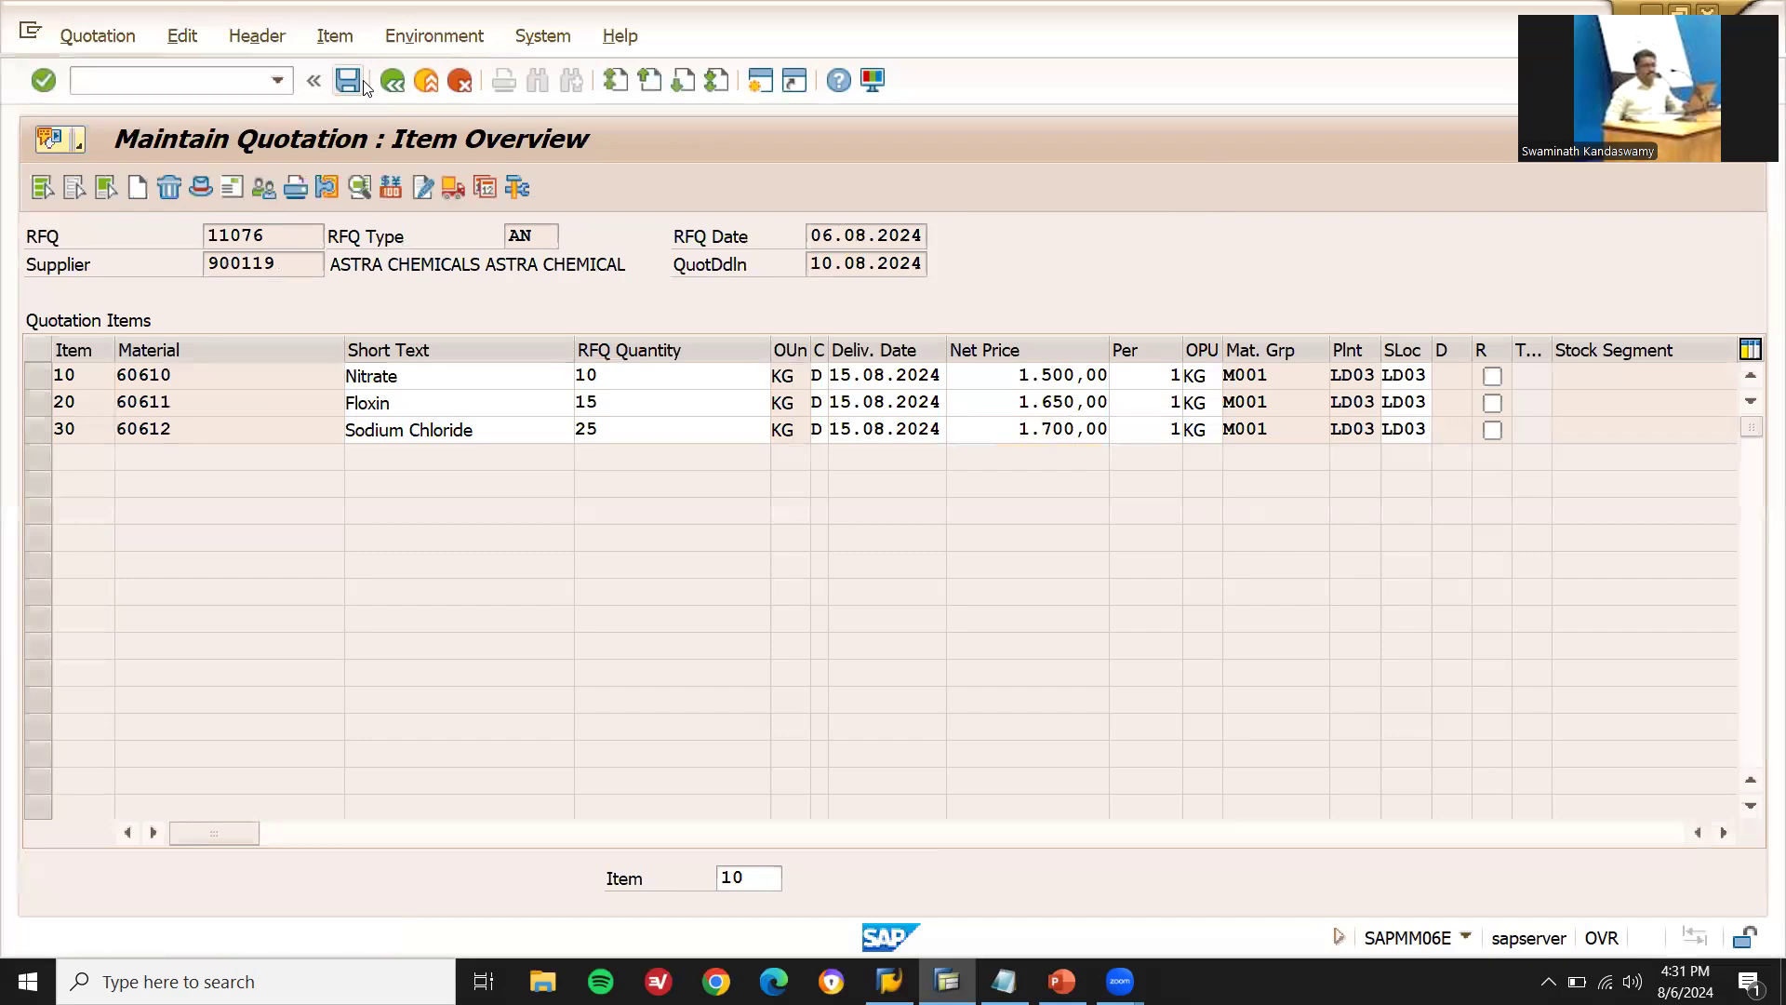
pyautogui.click(349, 81)
pyautogui.click(349, 82)
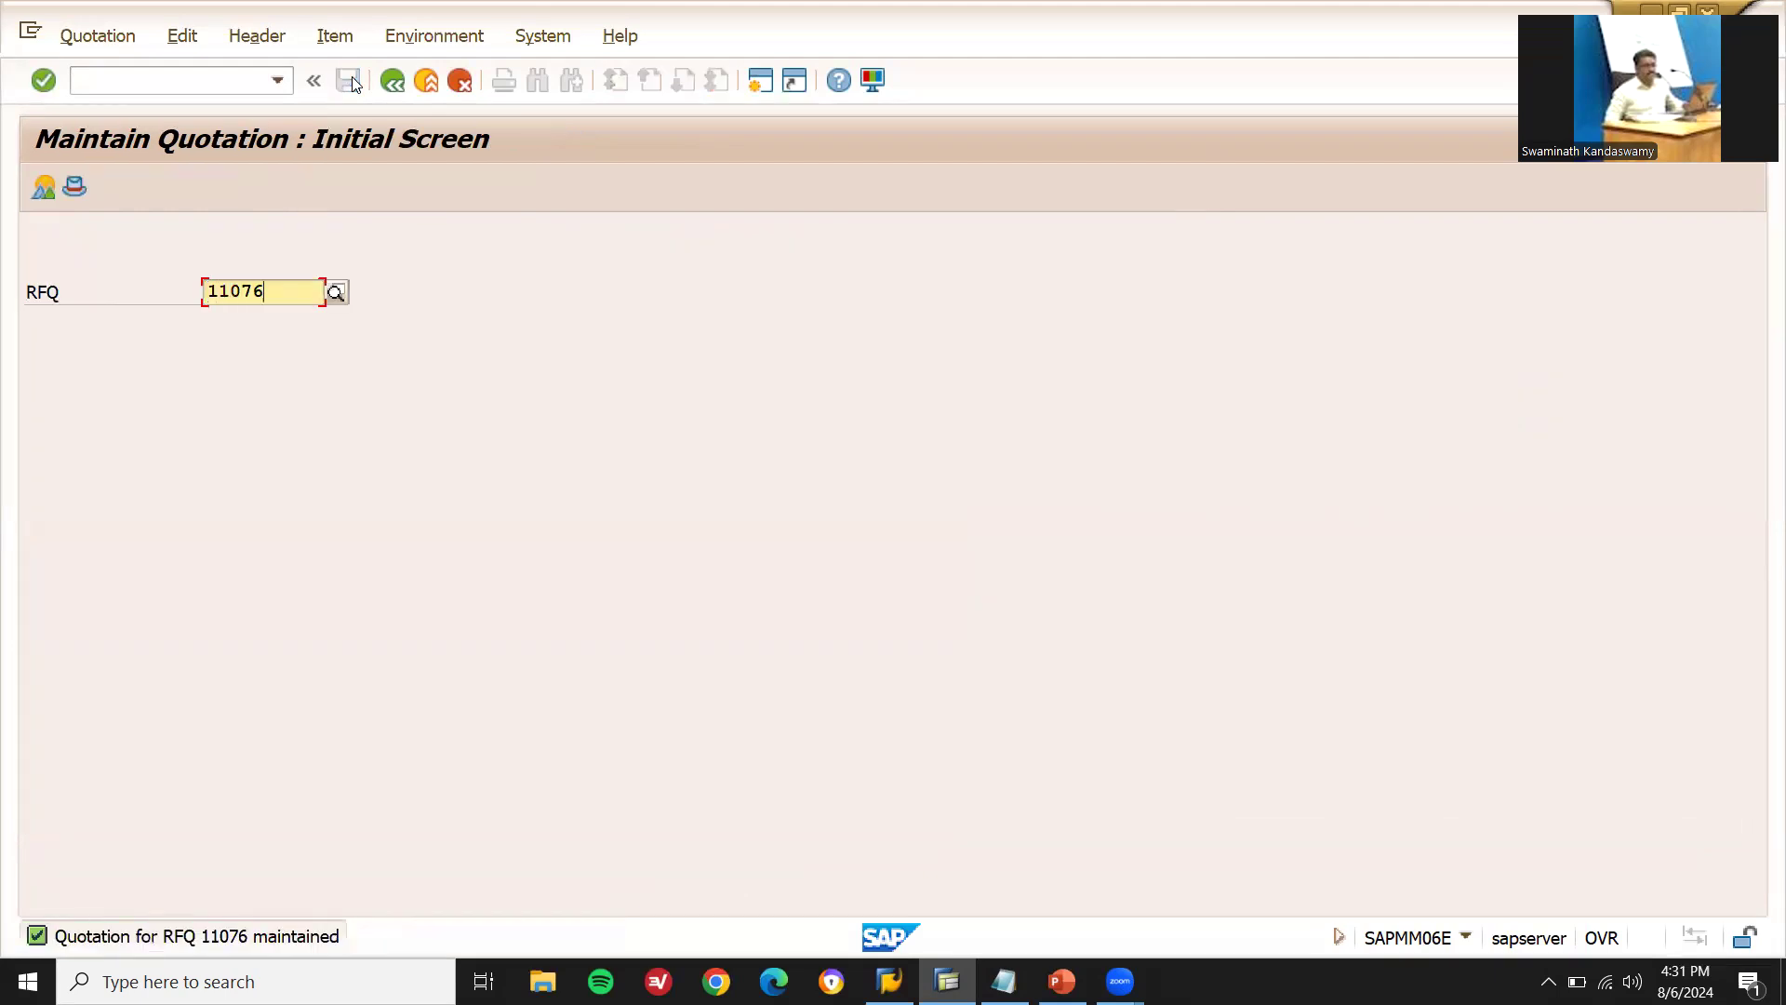
# - Change the RFQ number to 11075 and open its quotation items
pyautogui.press('BackSpace')
pyautogui.write('5')
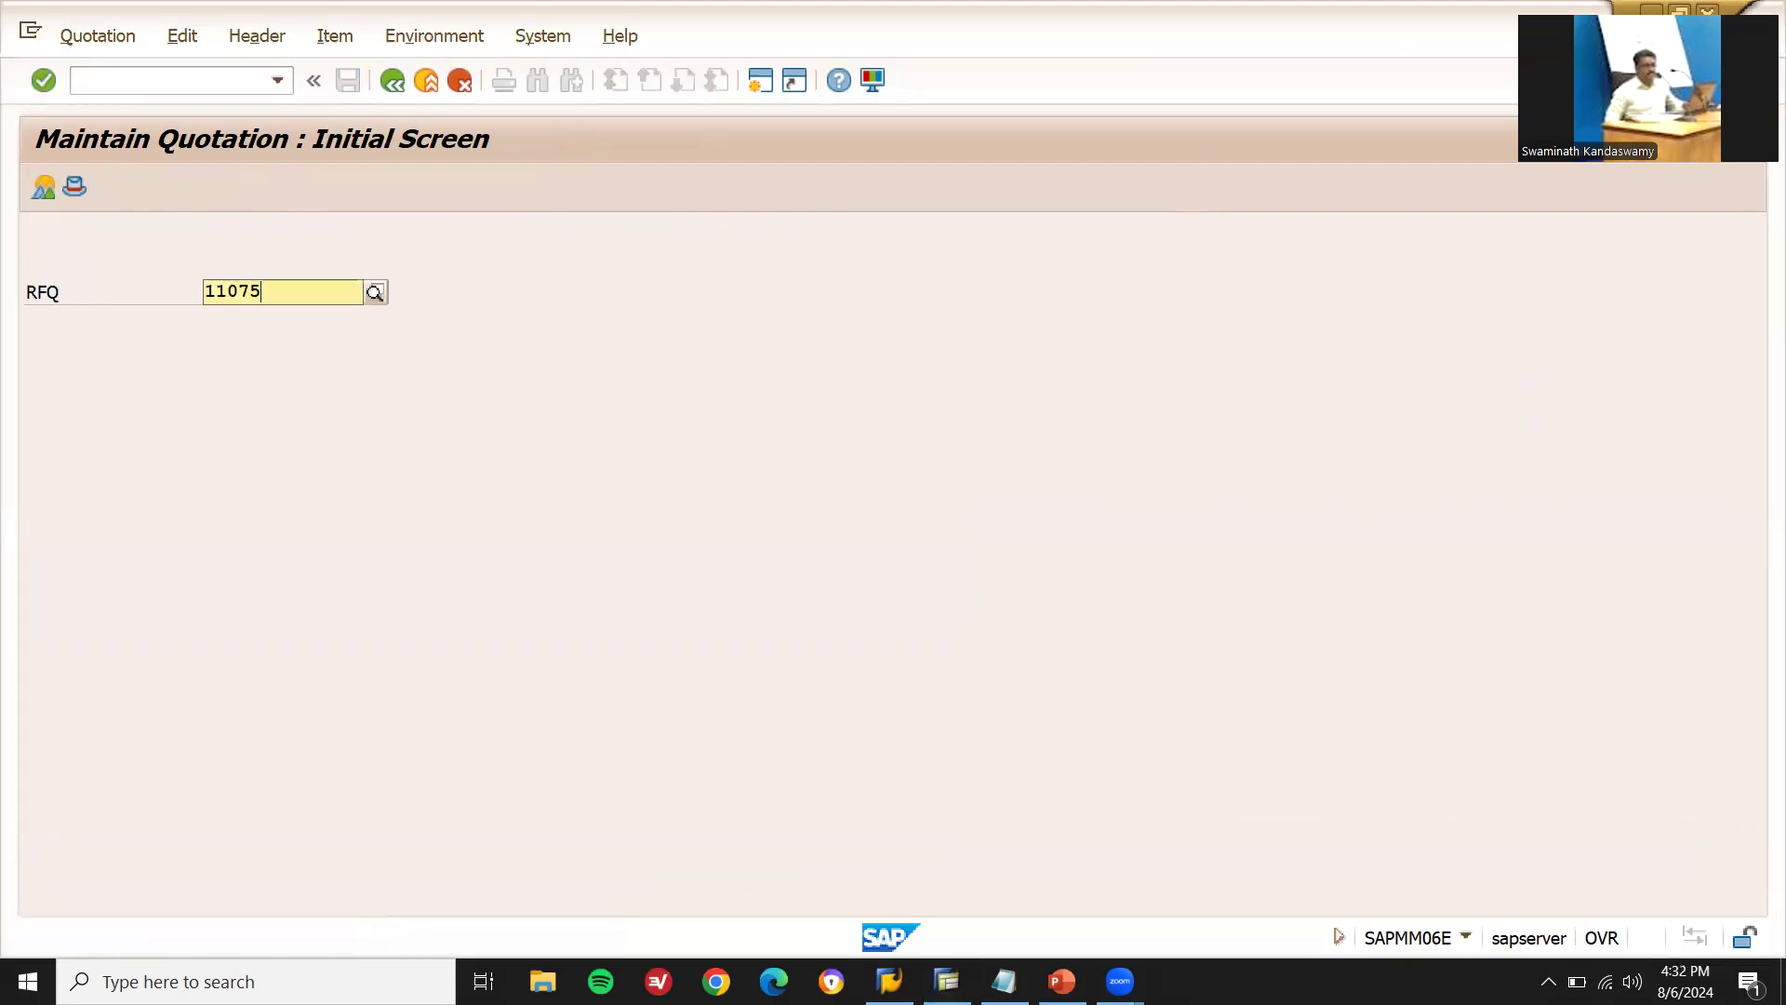
pyautogui.click(353, 81)
pyautogui.press('Return')
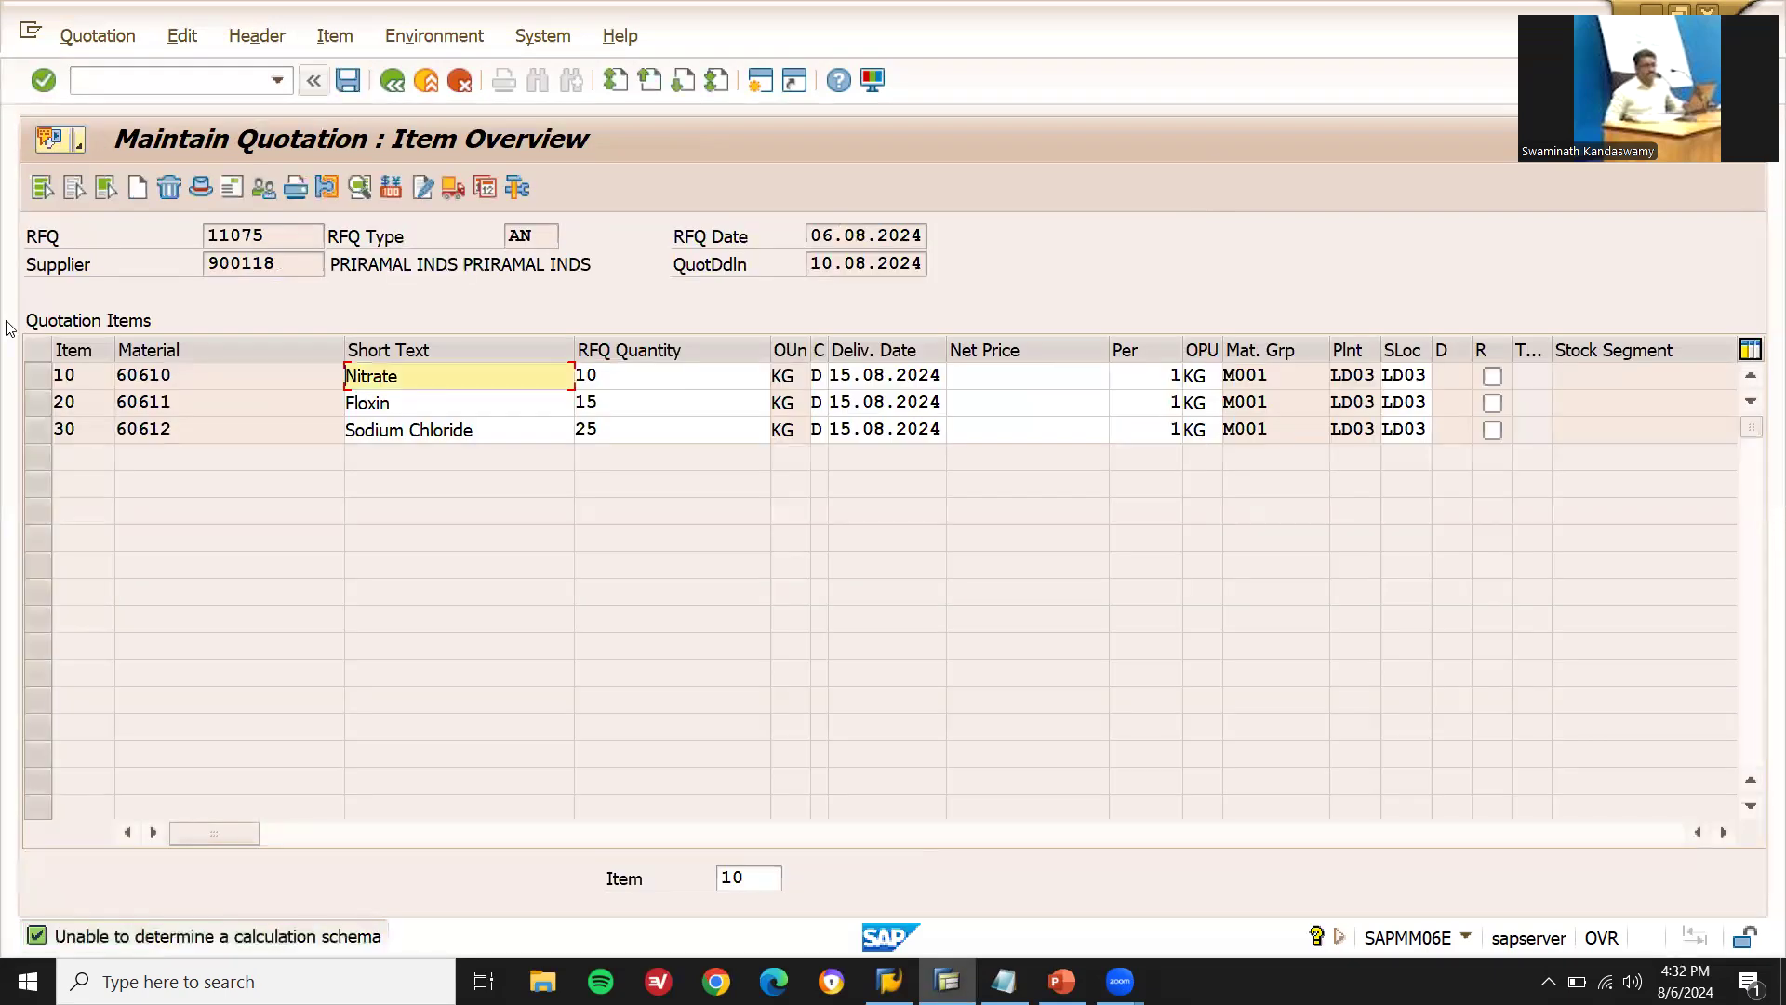
# - Enter net prices 1,500, 1,650 and 1,750 for items 10, 20 and 30
pyautogui.click(1003, 378)
pyautogui.write('1500')
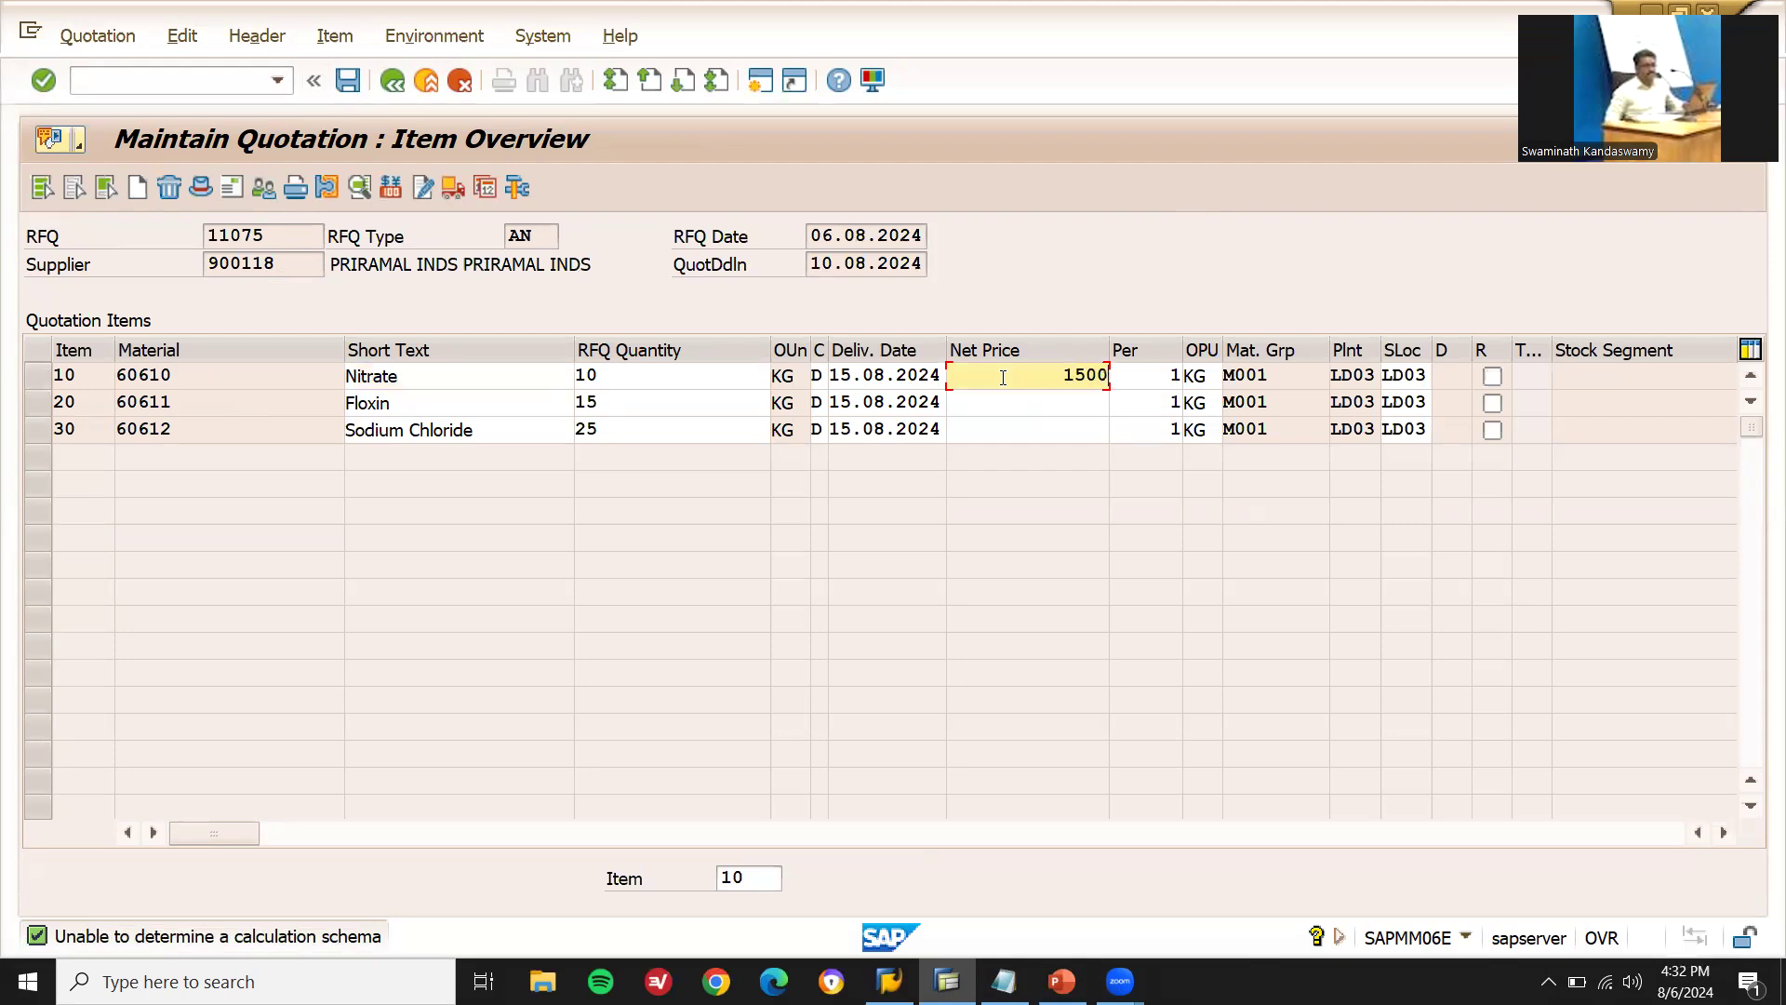
pyautogui.press('Down')
pyautogui.write('1650')
pyautogui.press('Down')
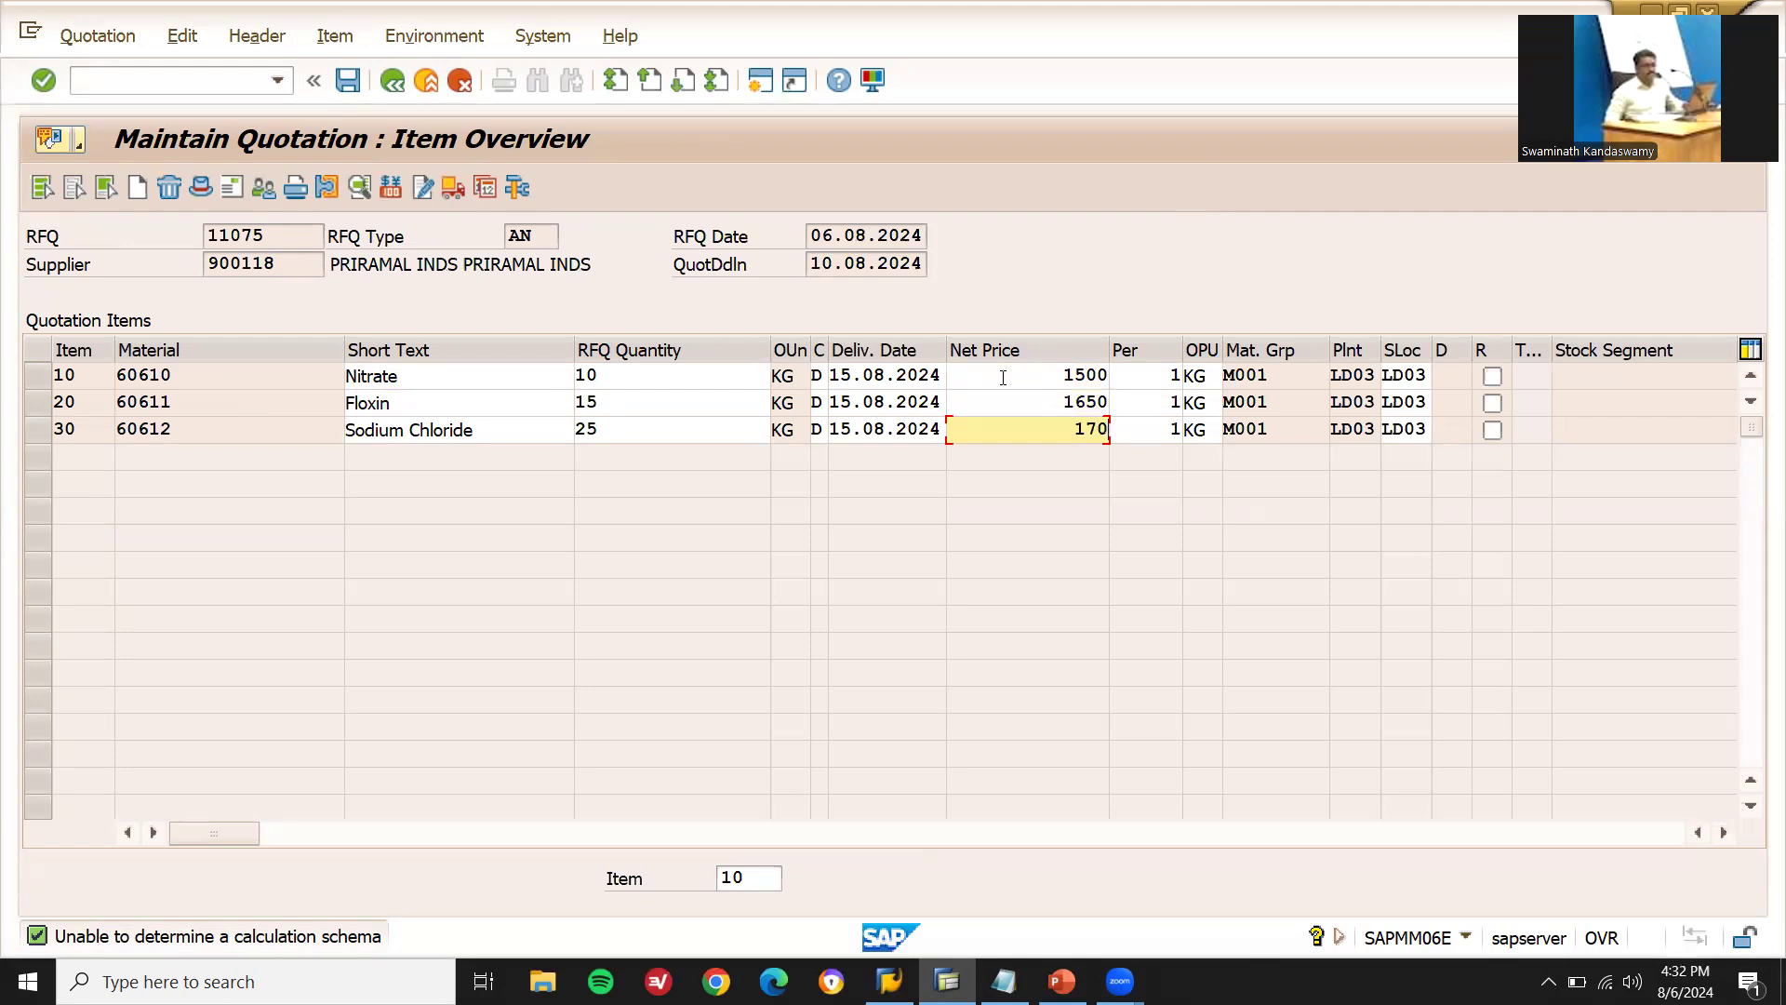
pyautogui.write('1750')
# - Check the item details, save the PIRAMAL INDS quotation and return to the main menu
pyautogui.doubleClick(1003, 377)
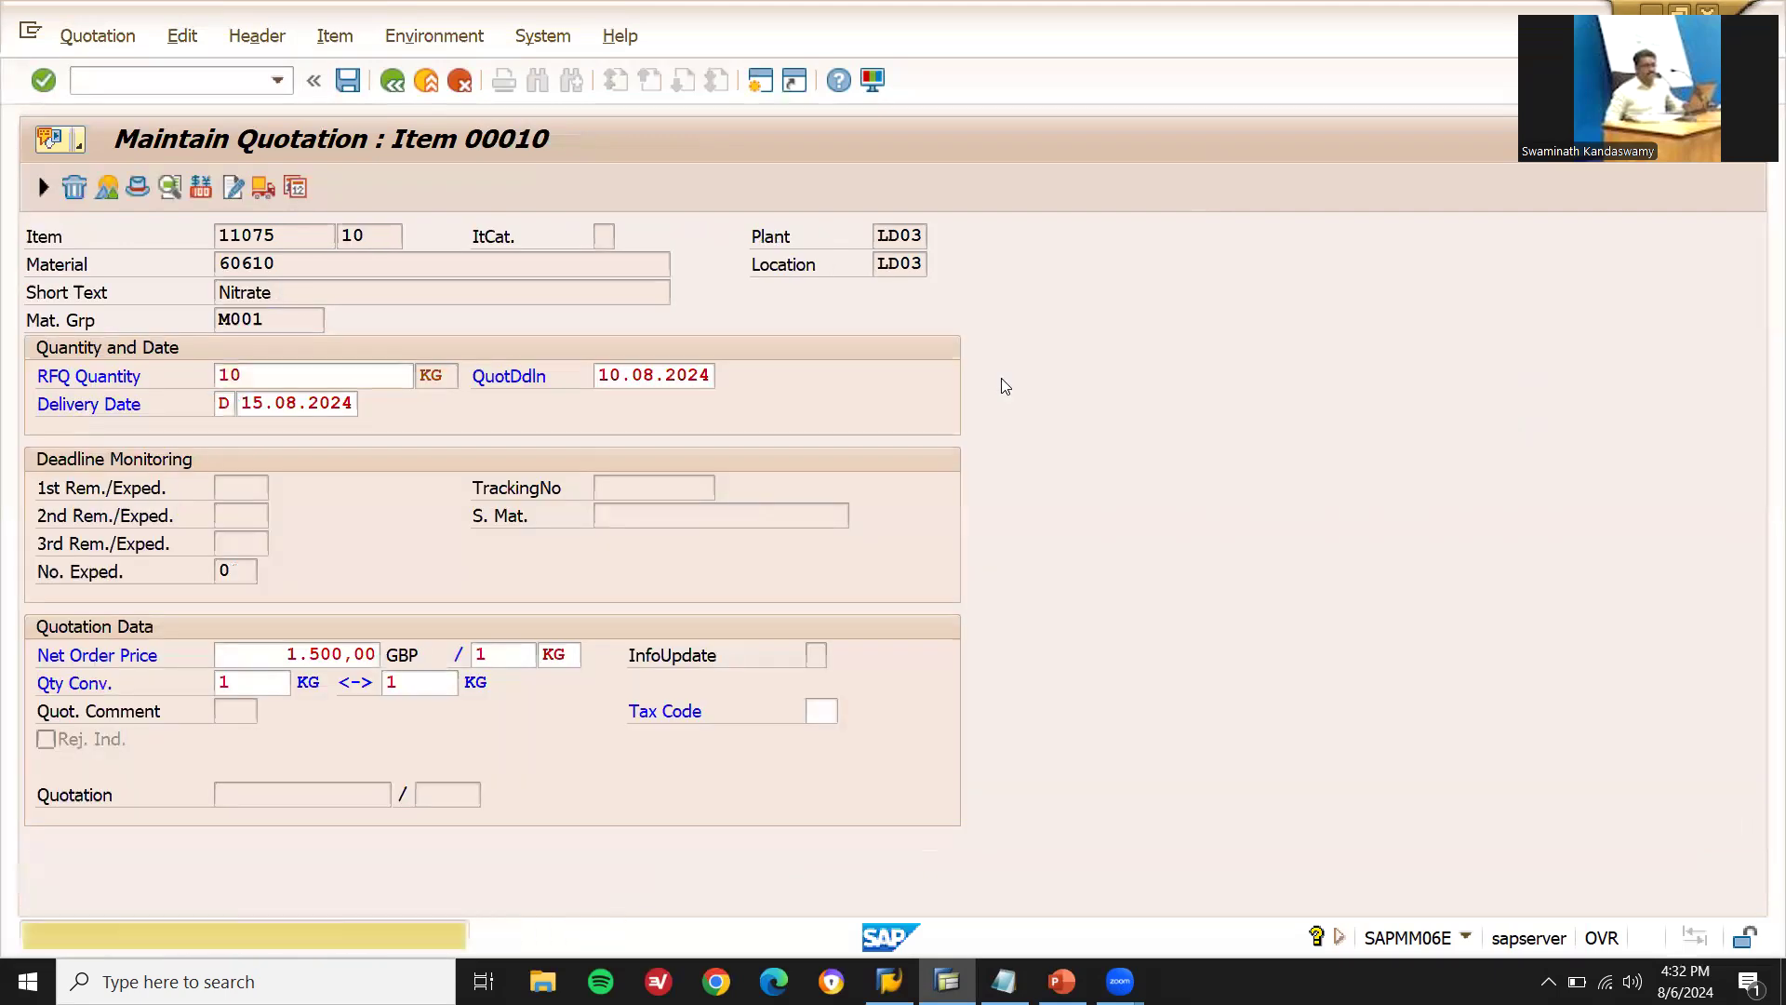
pyautogui.press('Return')
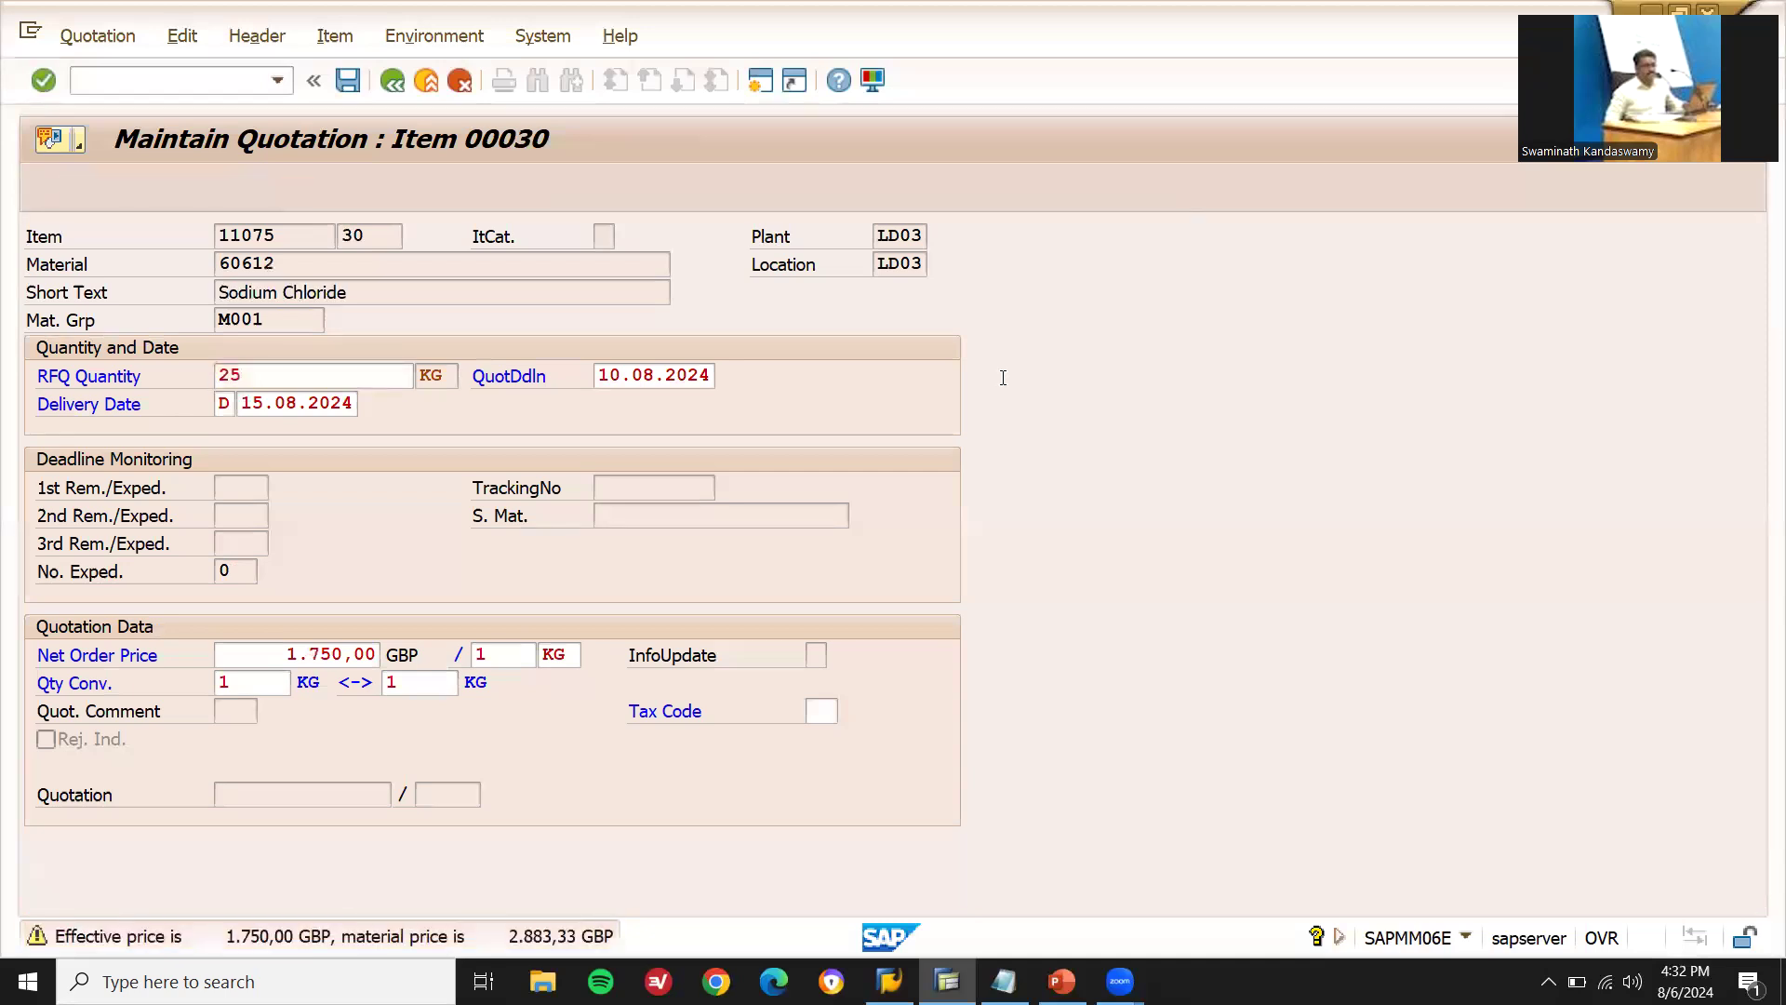
pyautogui.press('Return')
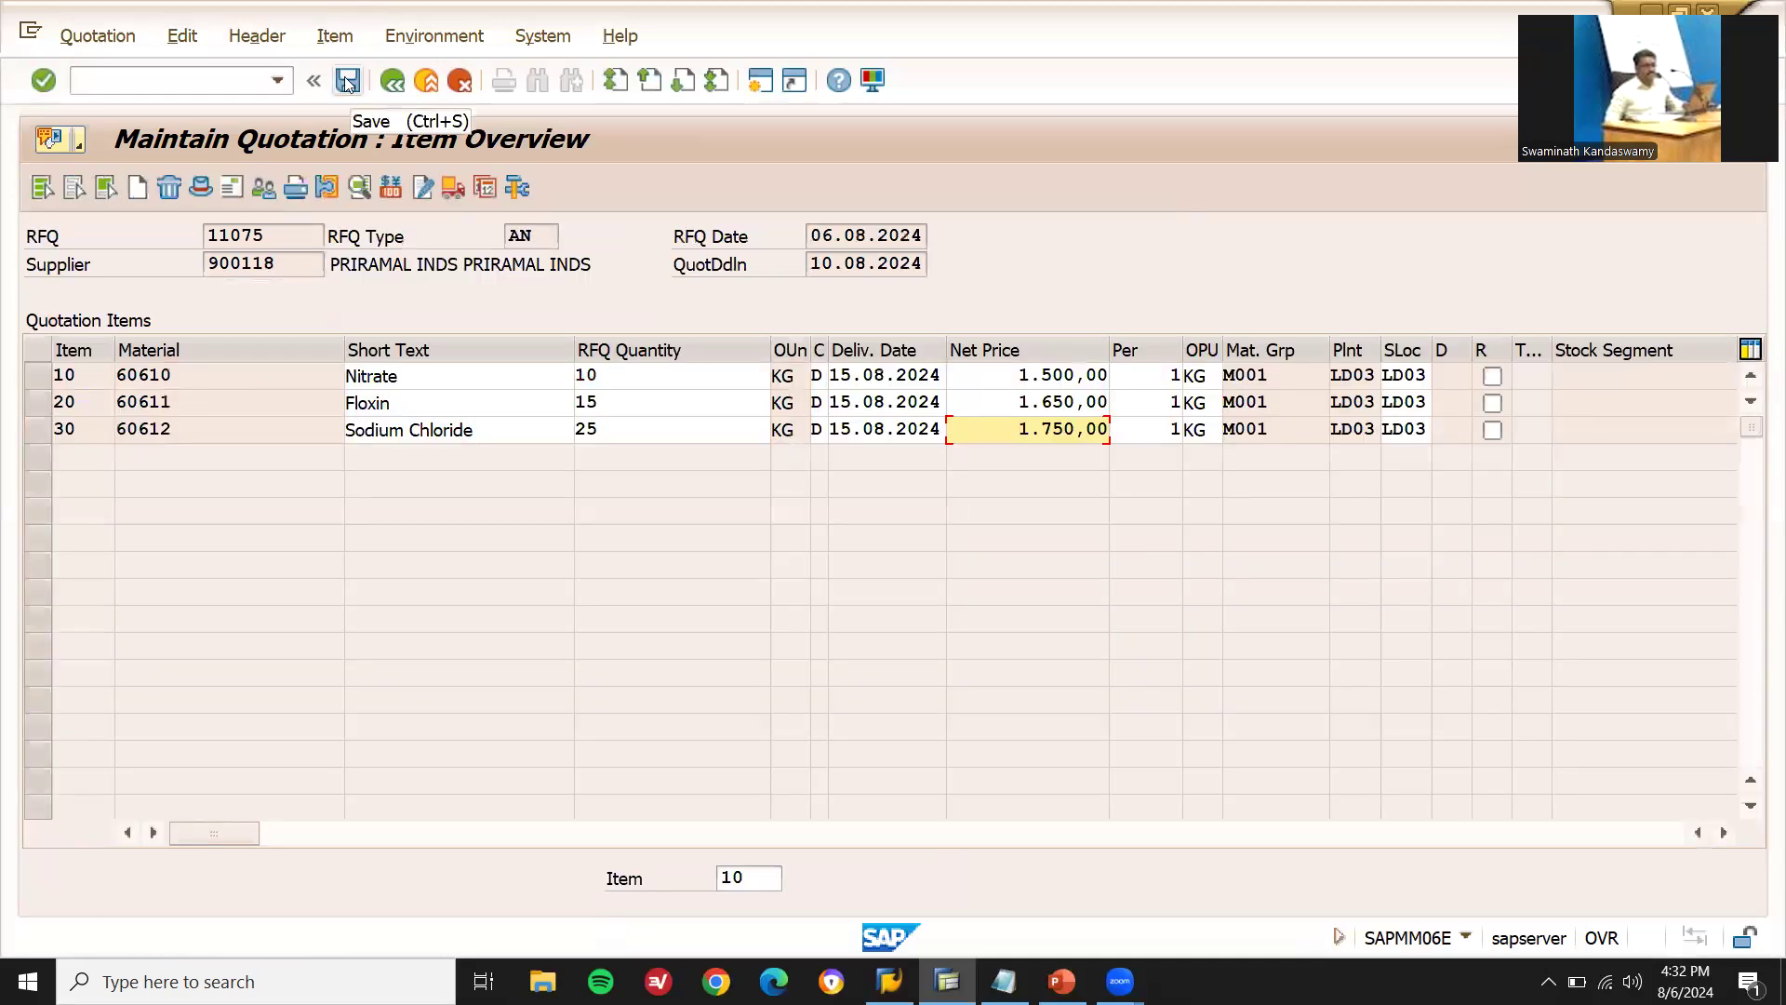
pyautogui.click(347, 82)
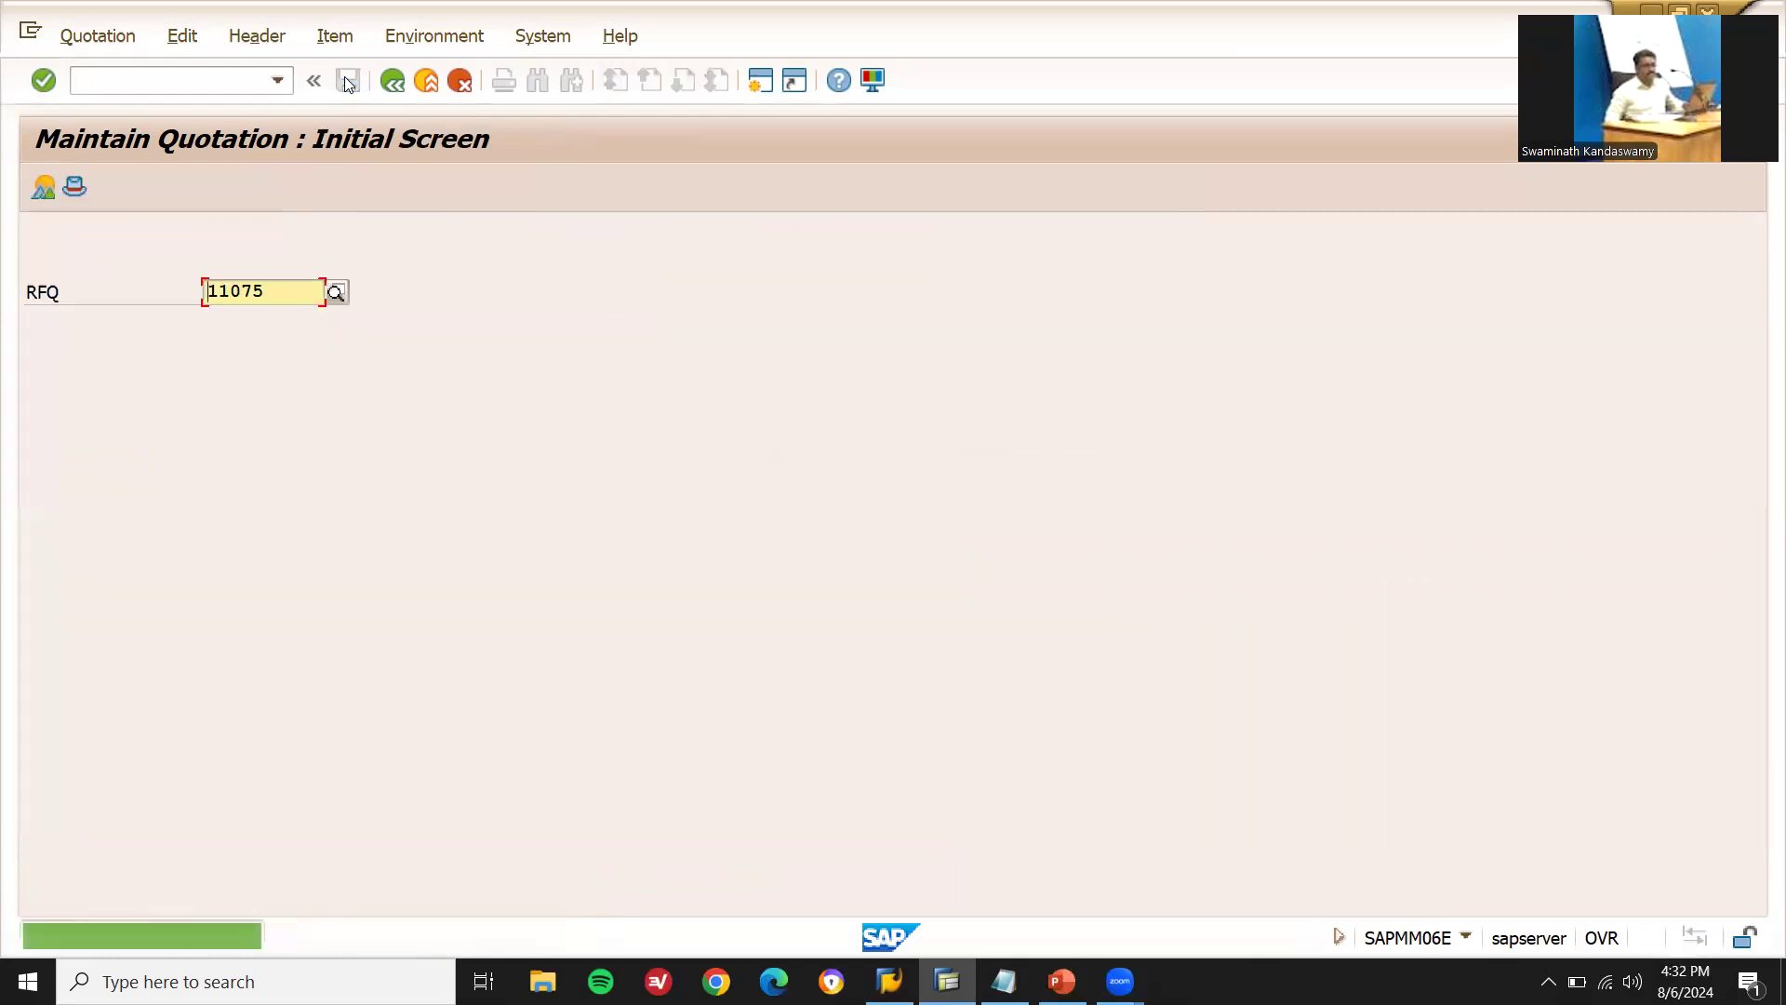
pyautogui.click(347, 82)
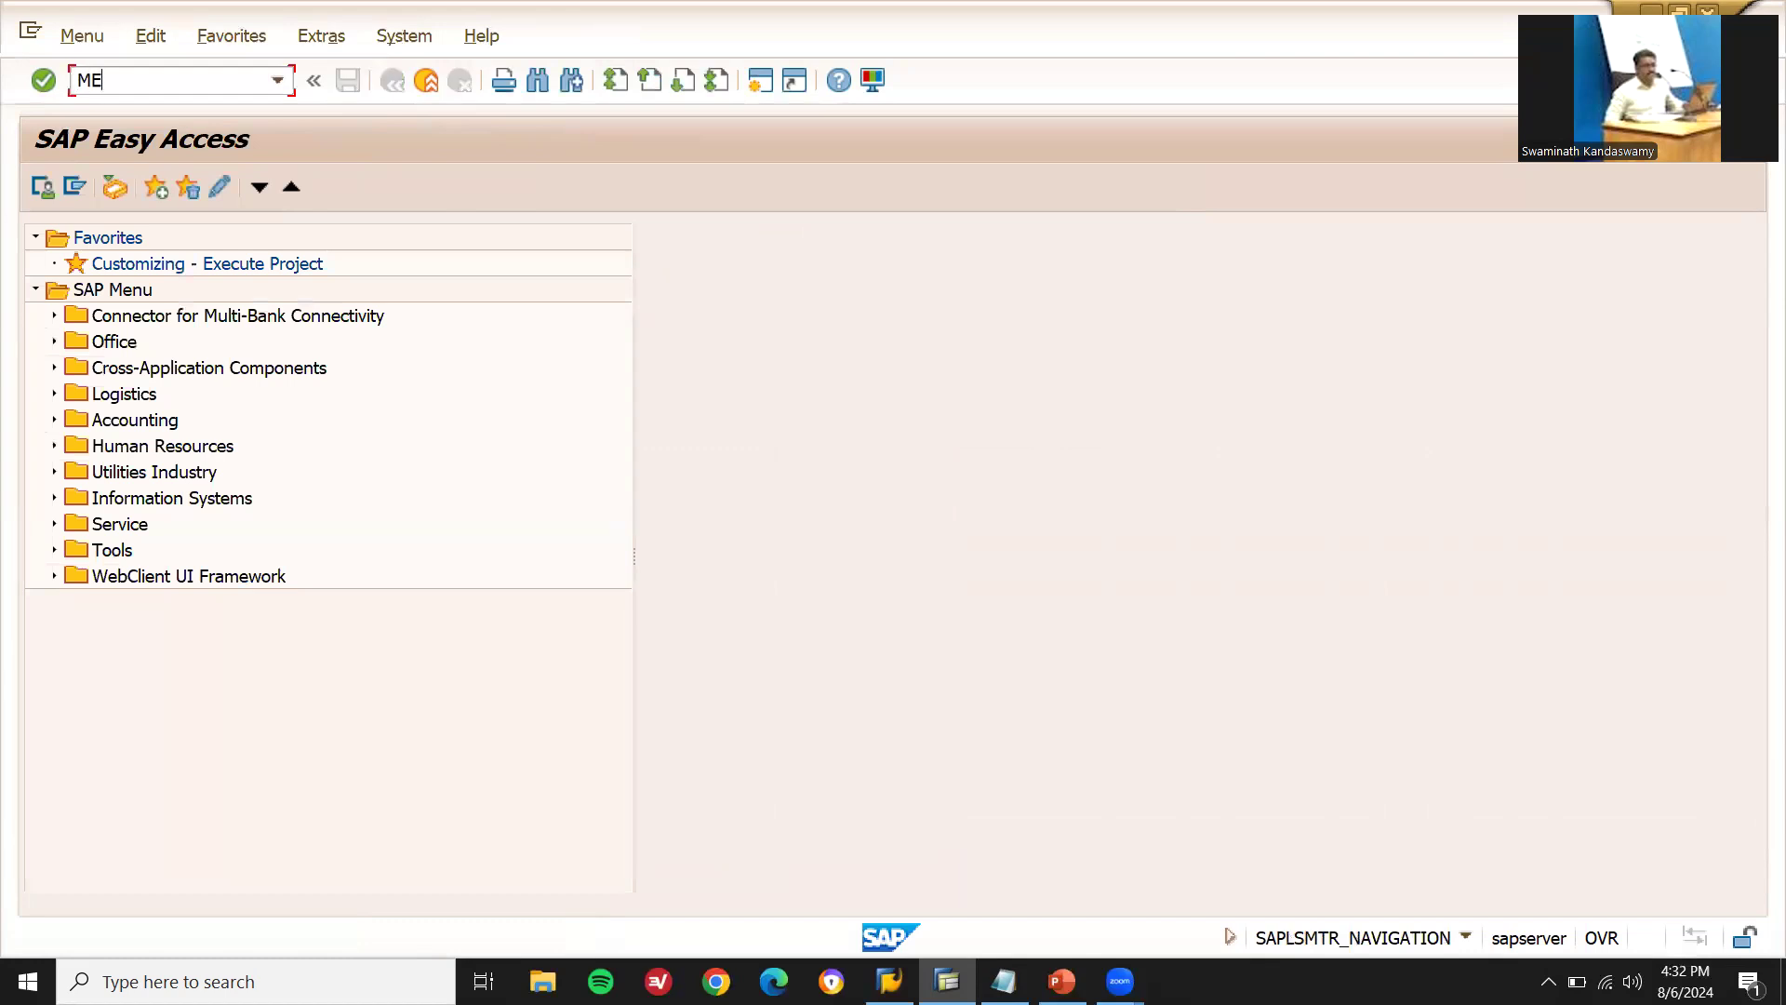
# - Open the price comparison list and copy quotation number 11075 from the notes
pyautogui.press('Return')
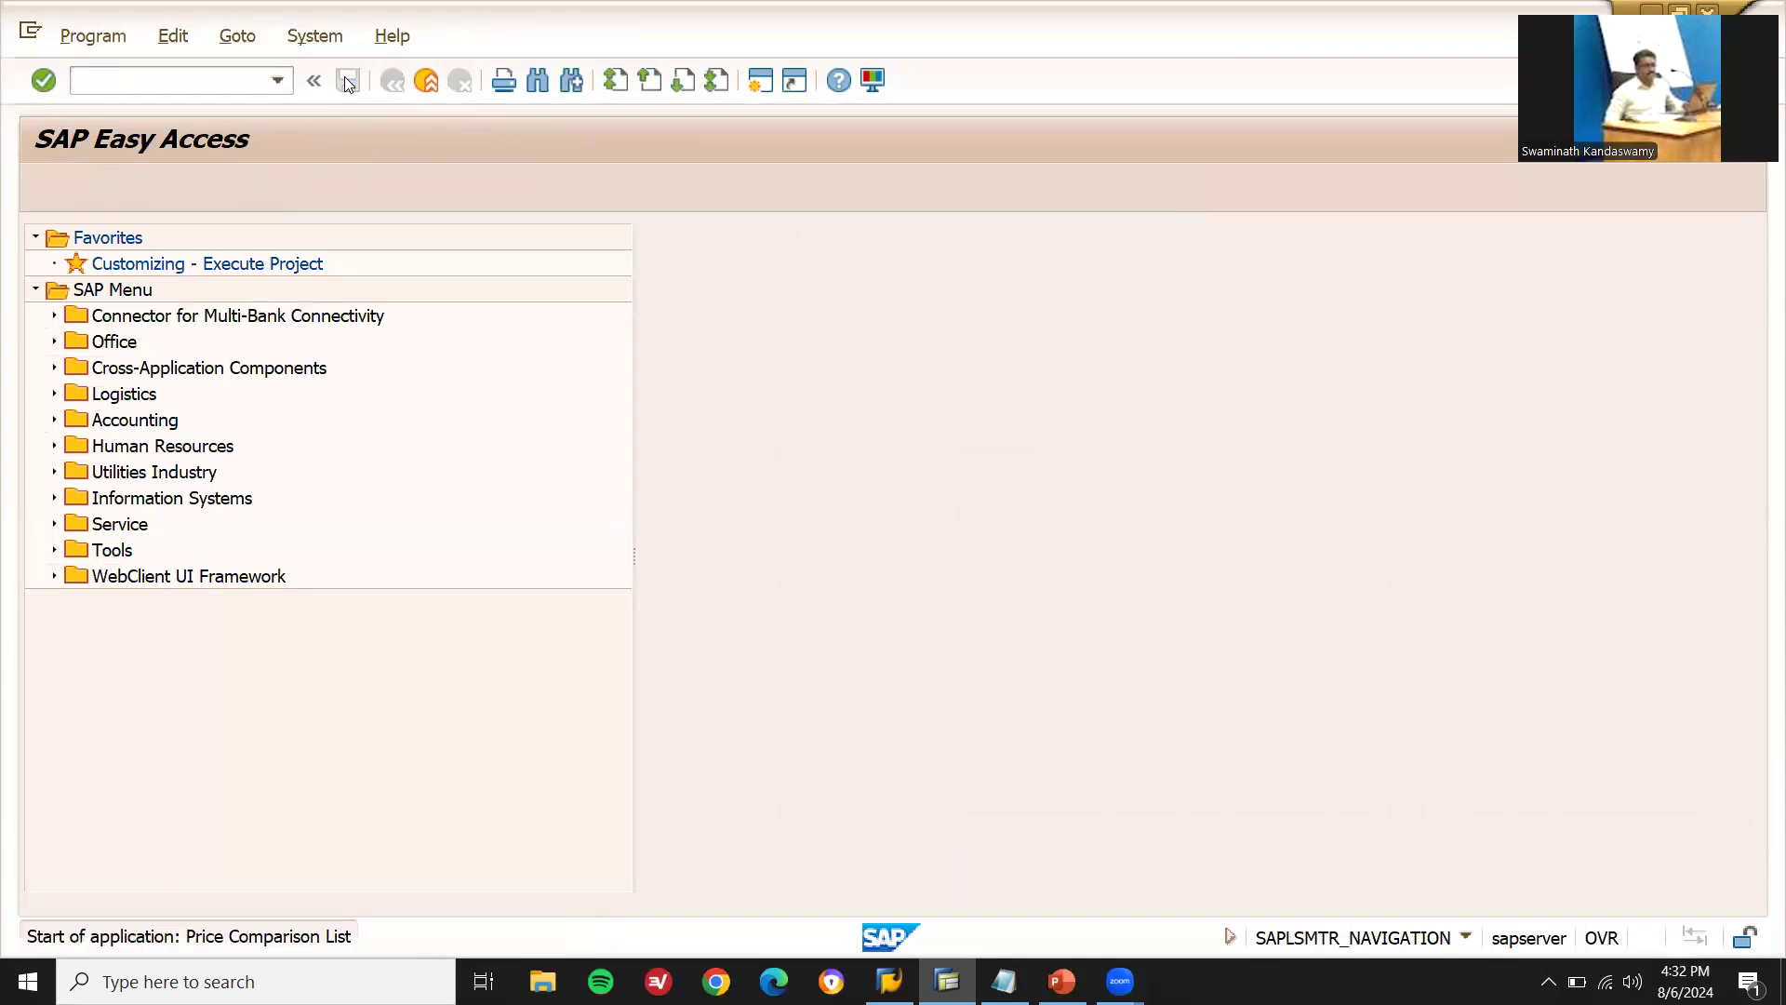
pyautogui.press('Down')
pyautogui.press('Down')
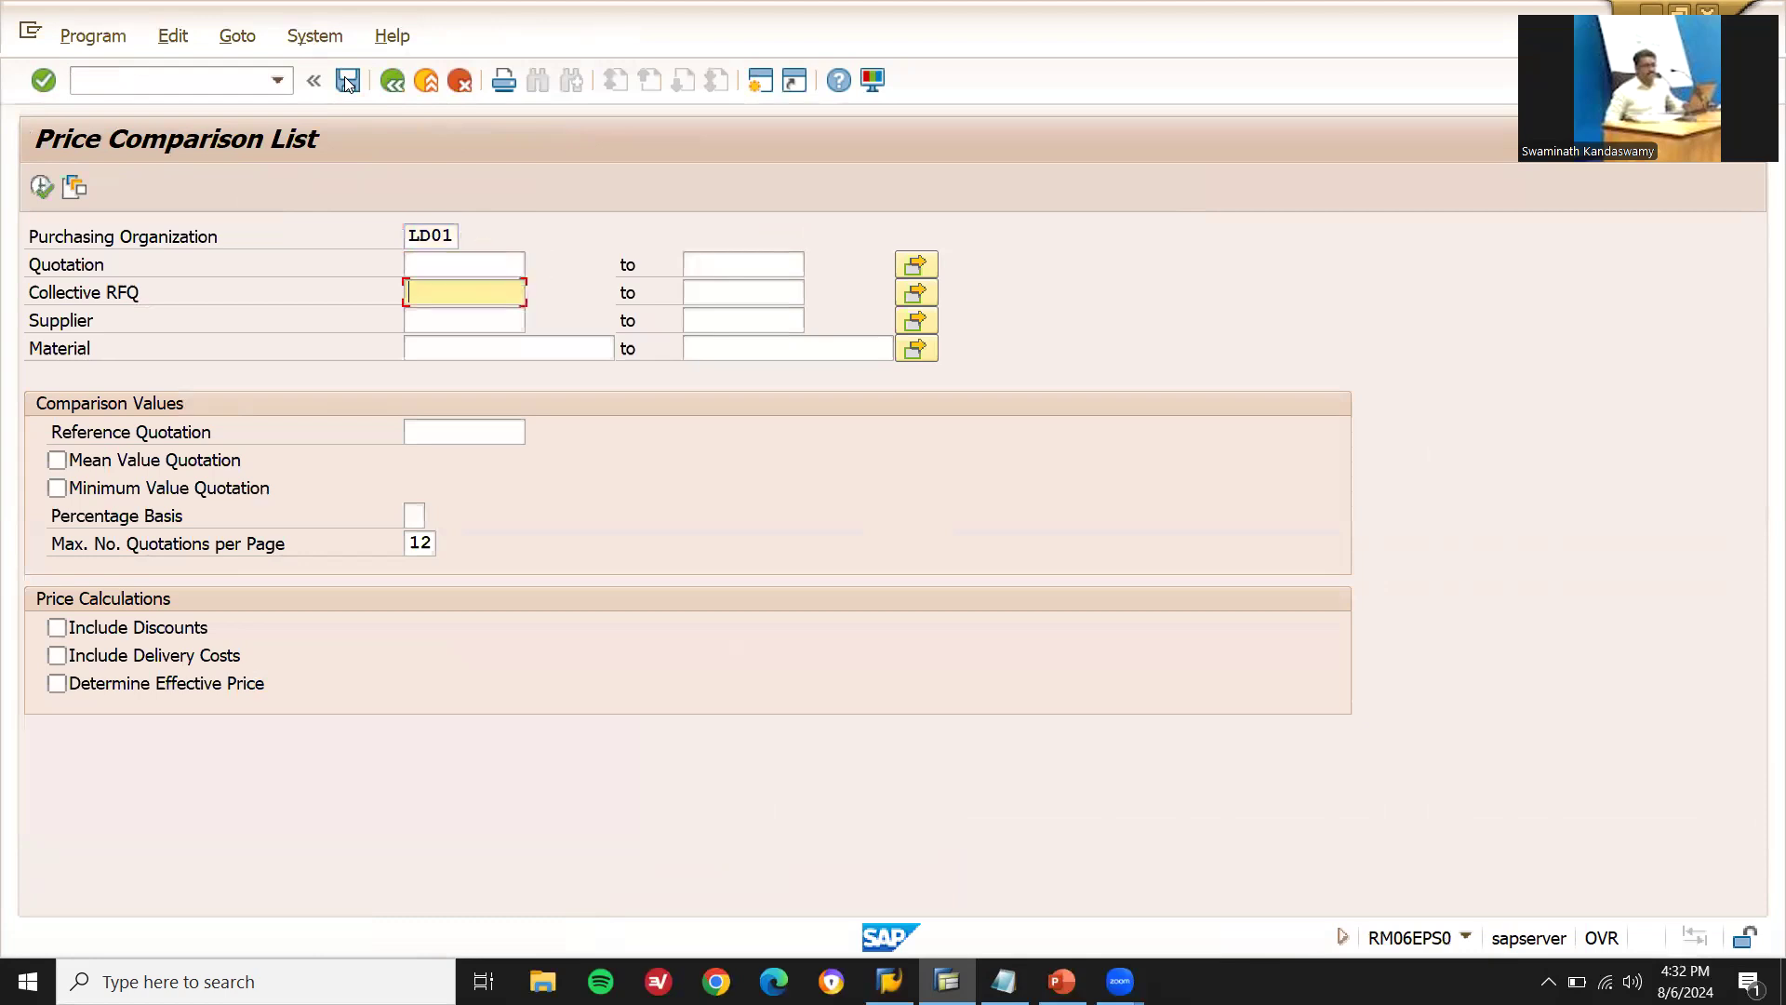
pyautogui.press('Up')
pyautogui.hotkey('alt', 'Tab')
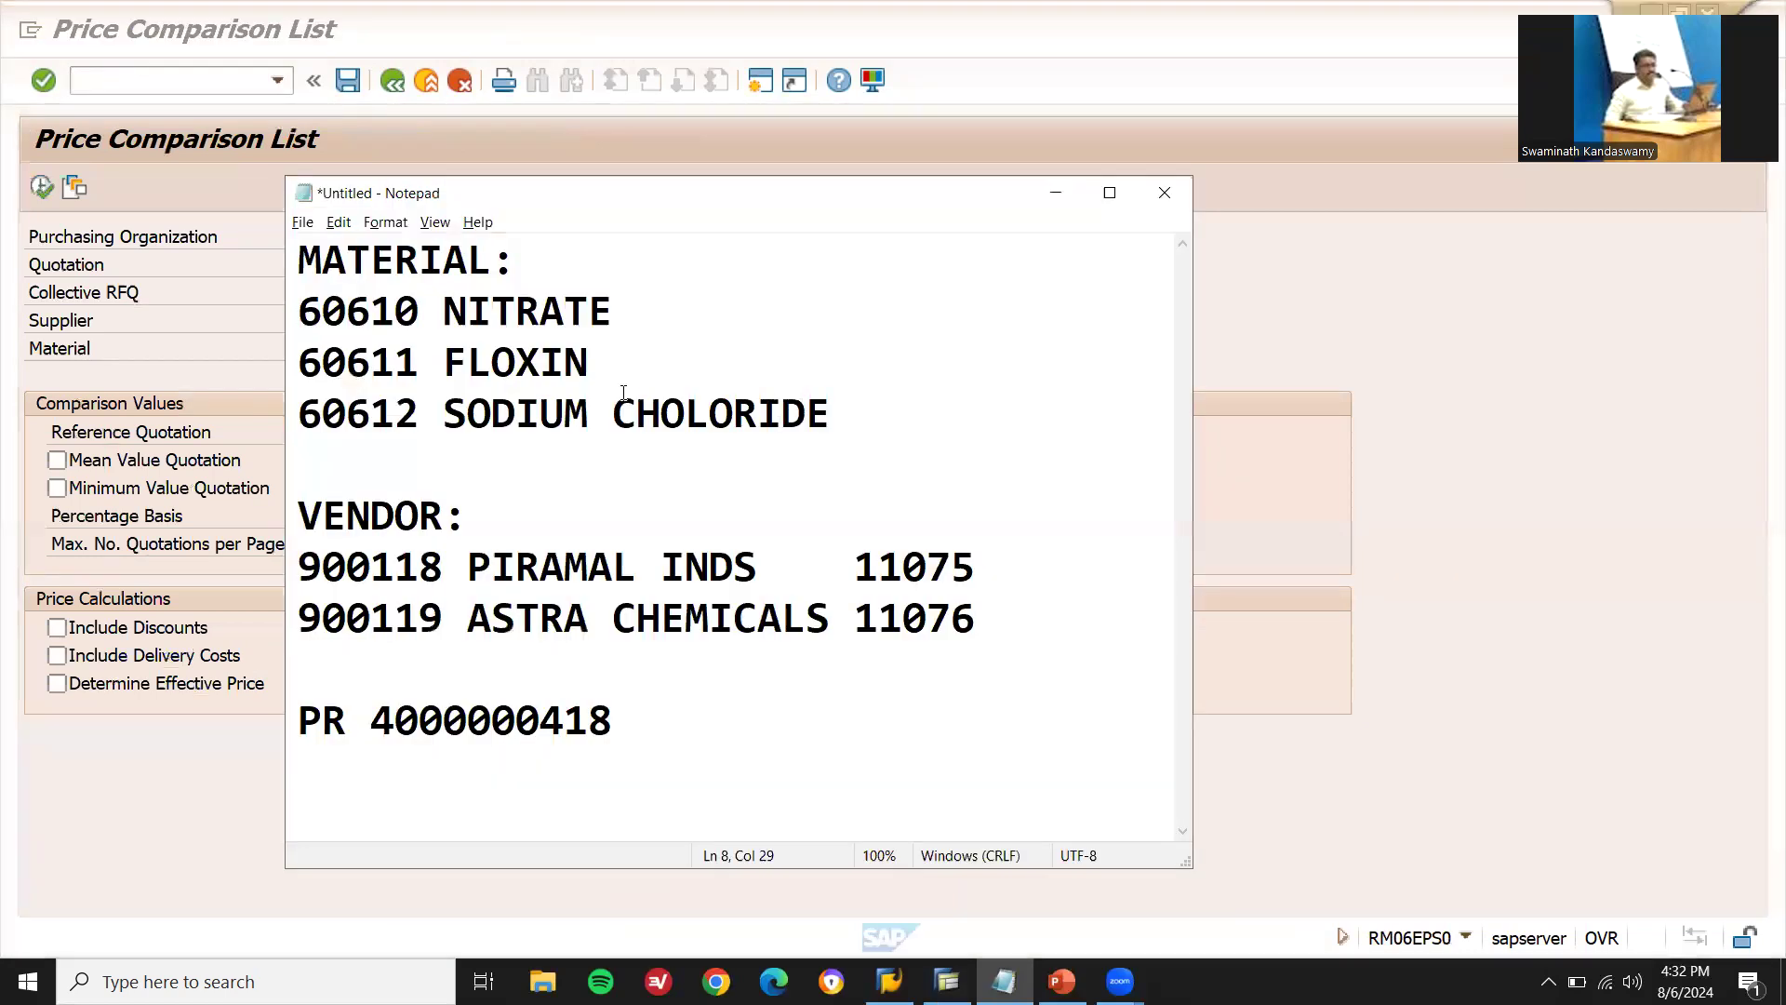
pyautogui.click(897, 548)
pyautogui.doubleClick(897, 549)
pyautogui.hotkey('ctrl', 'c')
pyautogui.hotkey('alt', 'Tab')
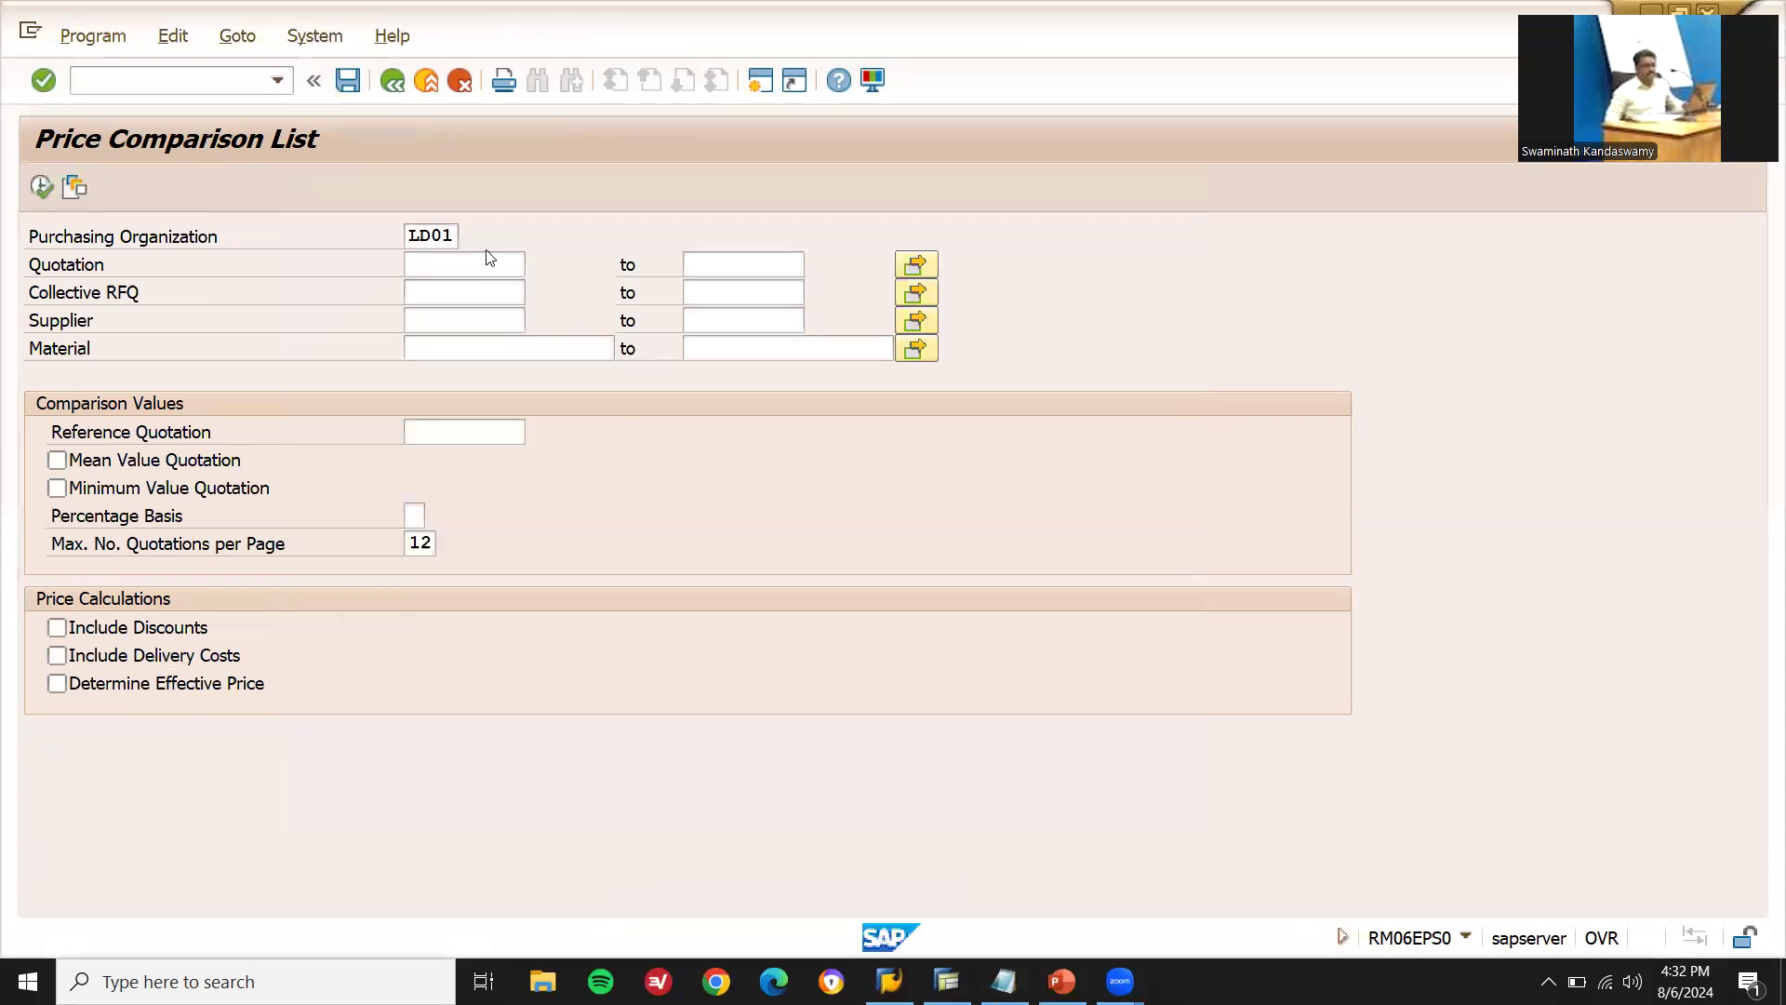
# - Set the quotation range 11075 to 11076 and execute the price comparison
pyautogui.click(483, 264)
pyautogui.hotkey('ctrl', 'v')
pyautogui.click(754, 276)
pyautogui.hotkey('ctrl', 'v')
pyautogui.press('BackSpace')
pyautogui.write('6')
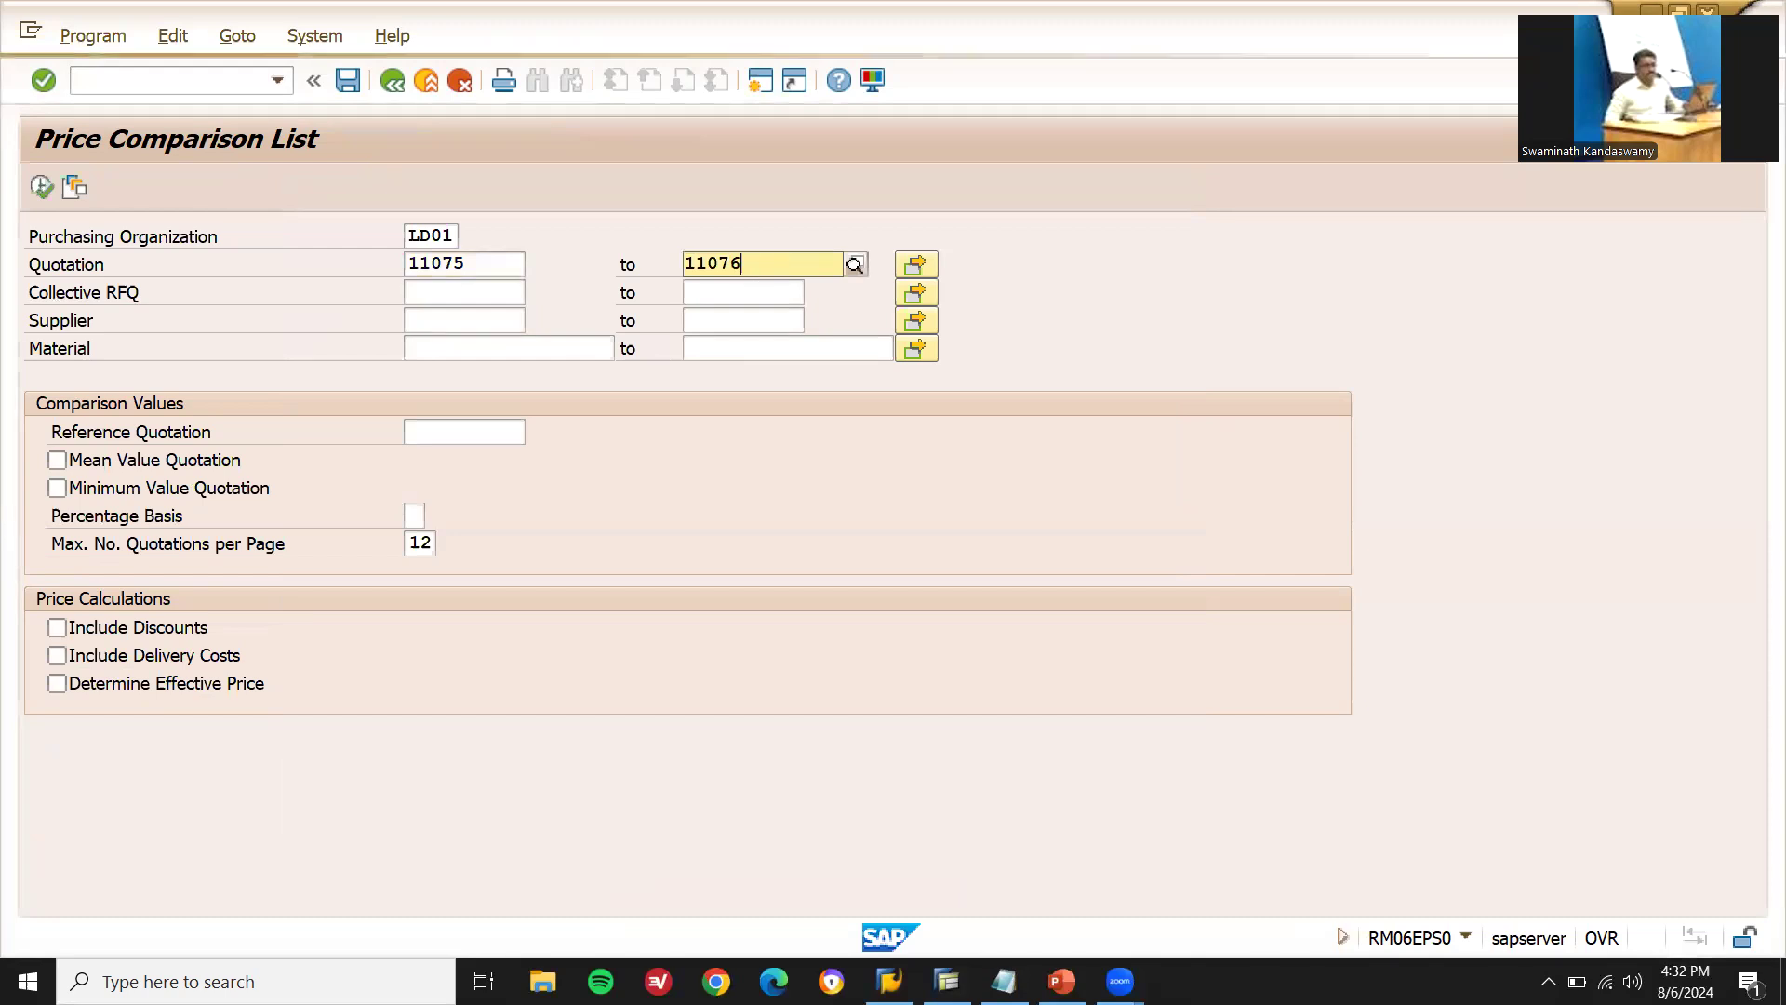
pyautogui.click(43, 189)
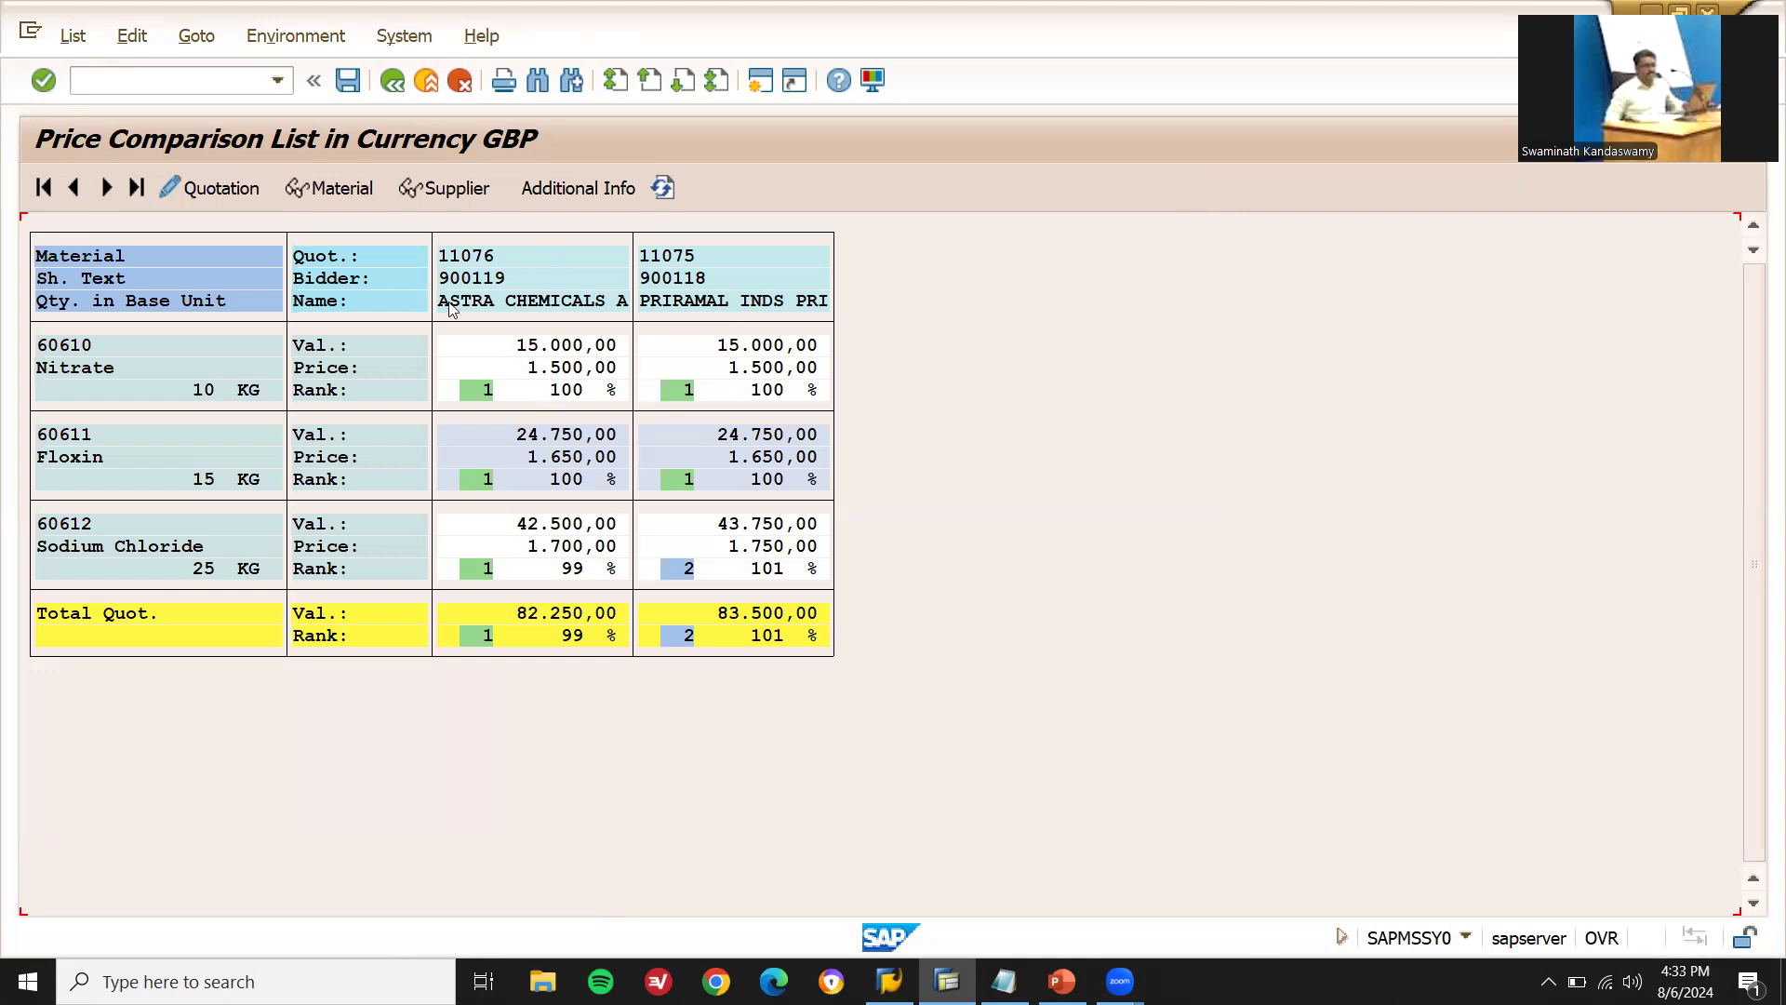
# - Block the Nitrate item of quotation 11075 and save
pyautogui.doubleClick(758, 367)
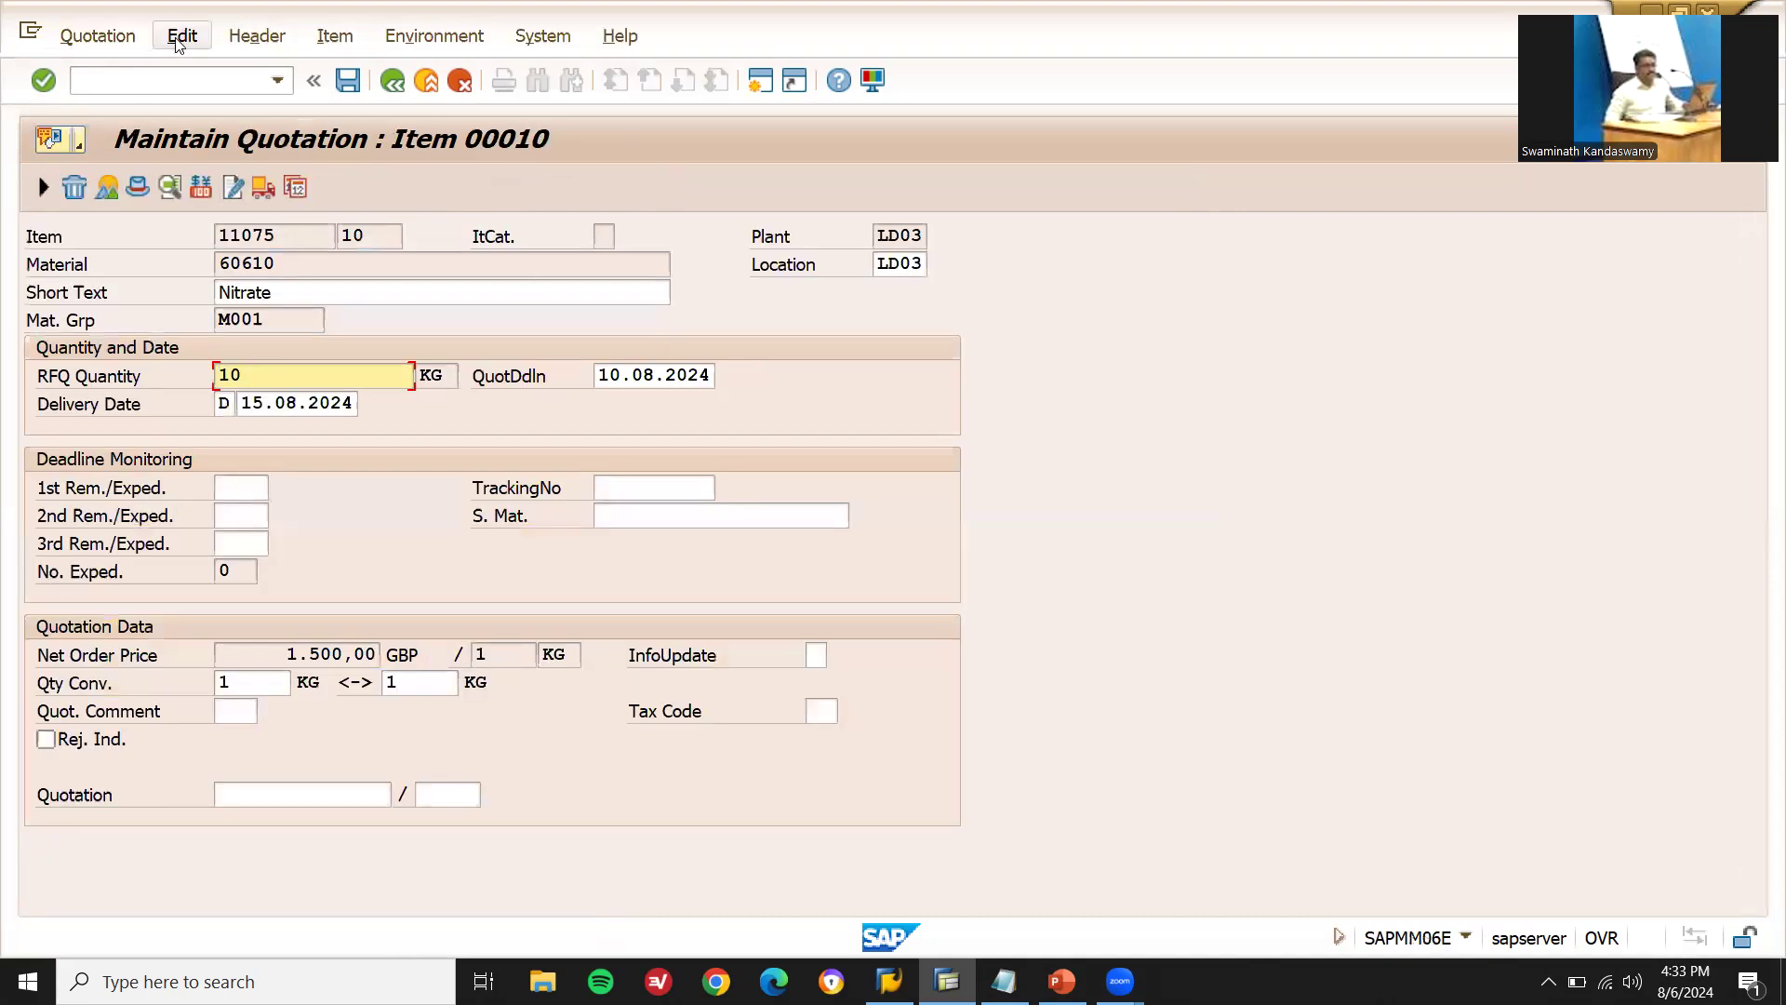
pyautogui.click(181, 35)
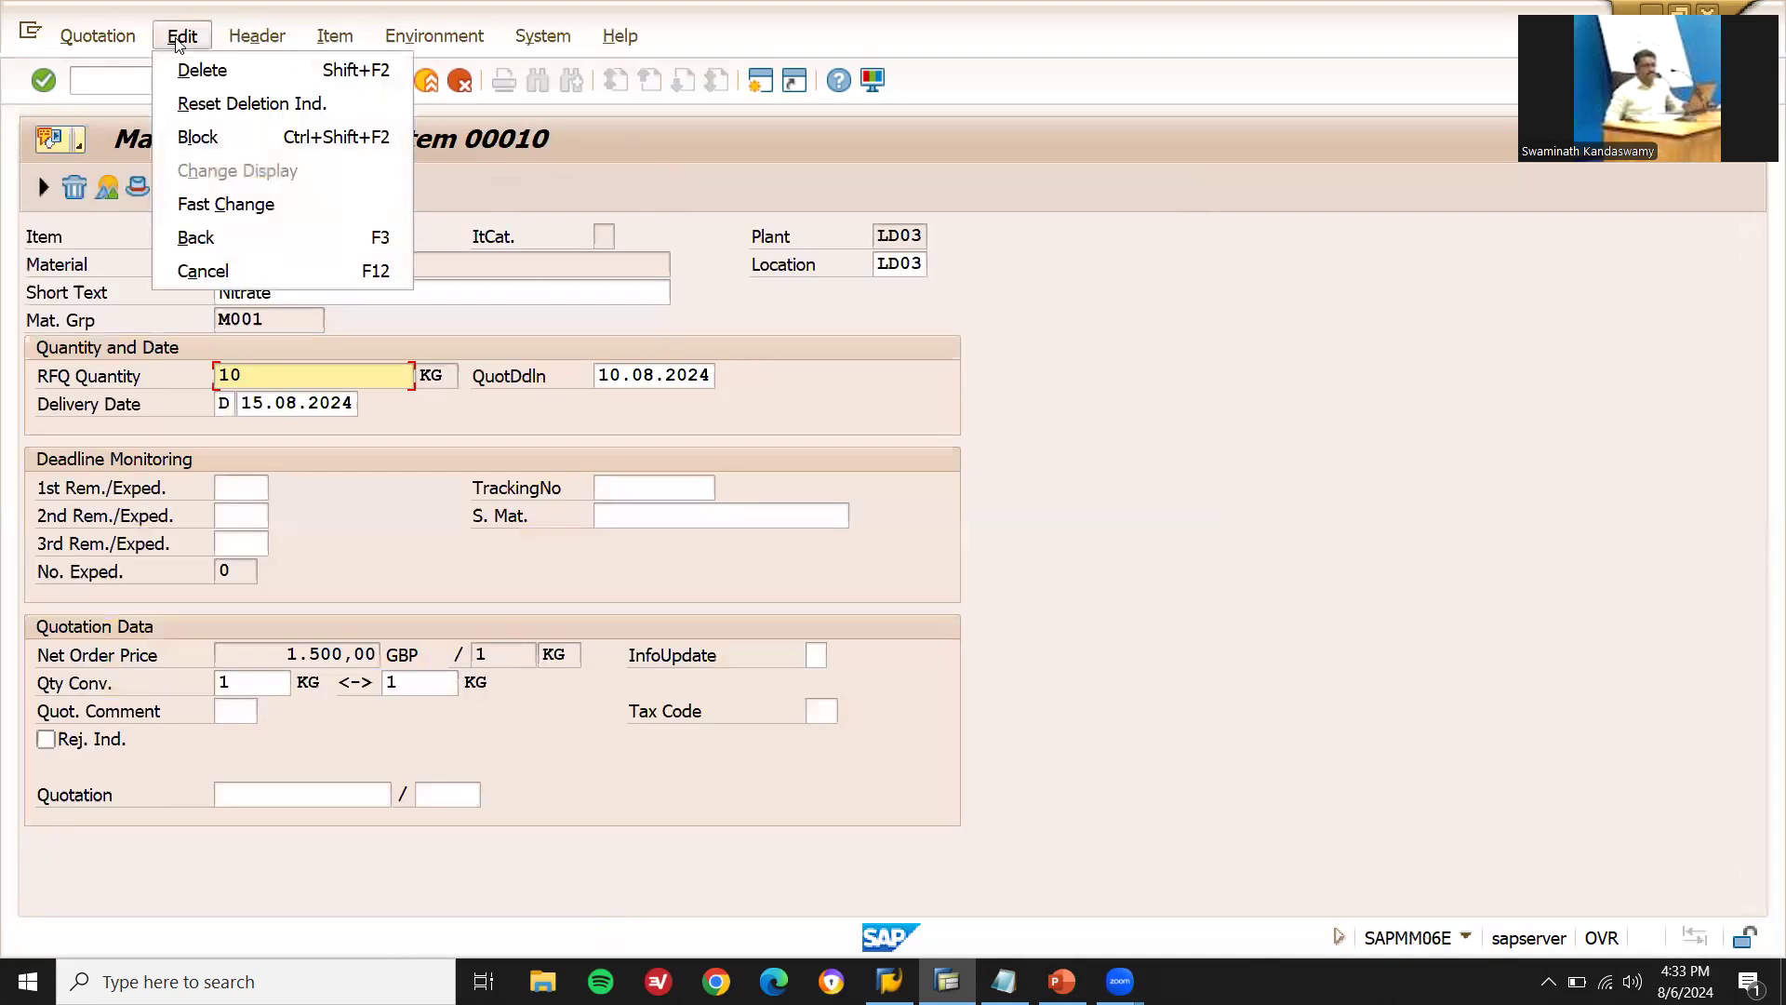
pyautogui.click(231, 140)
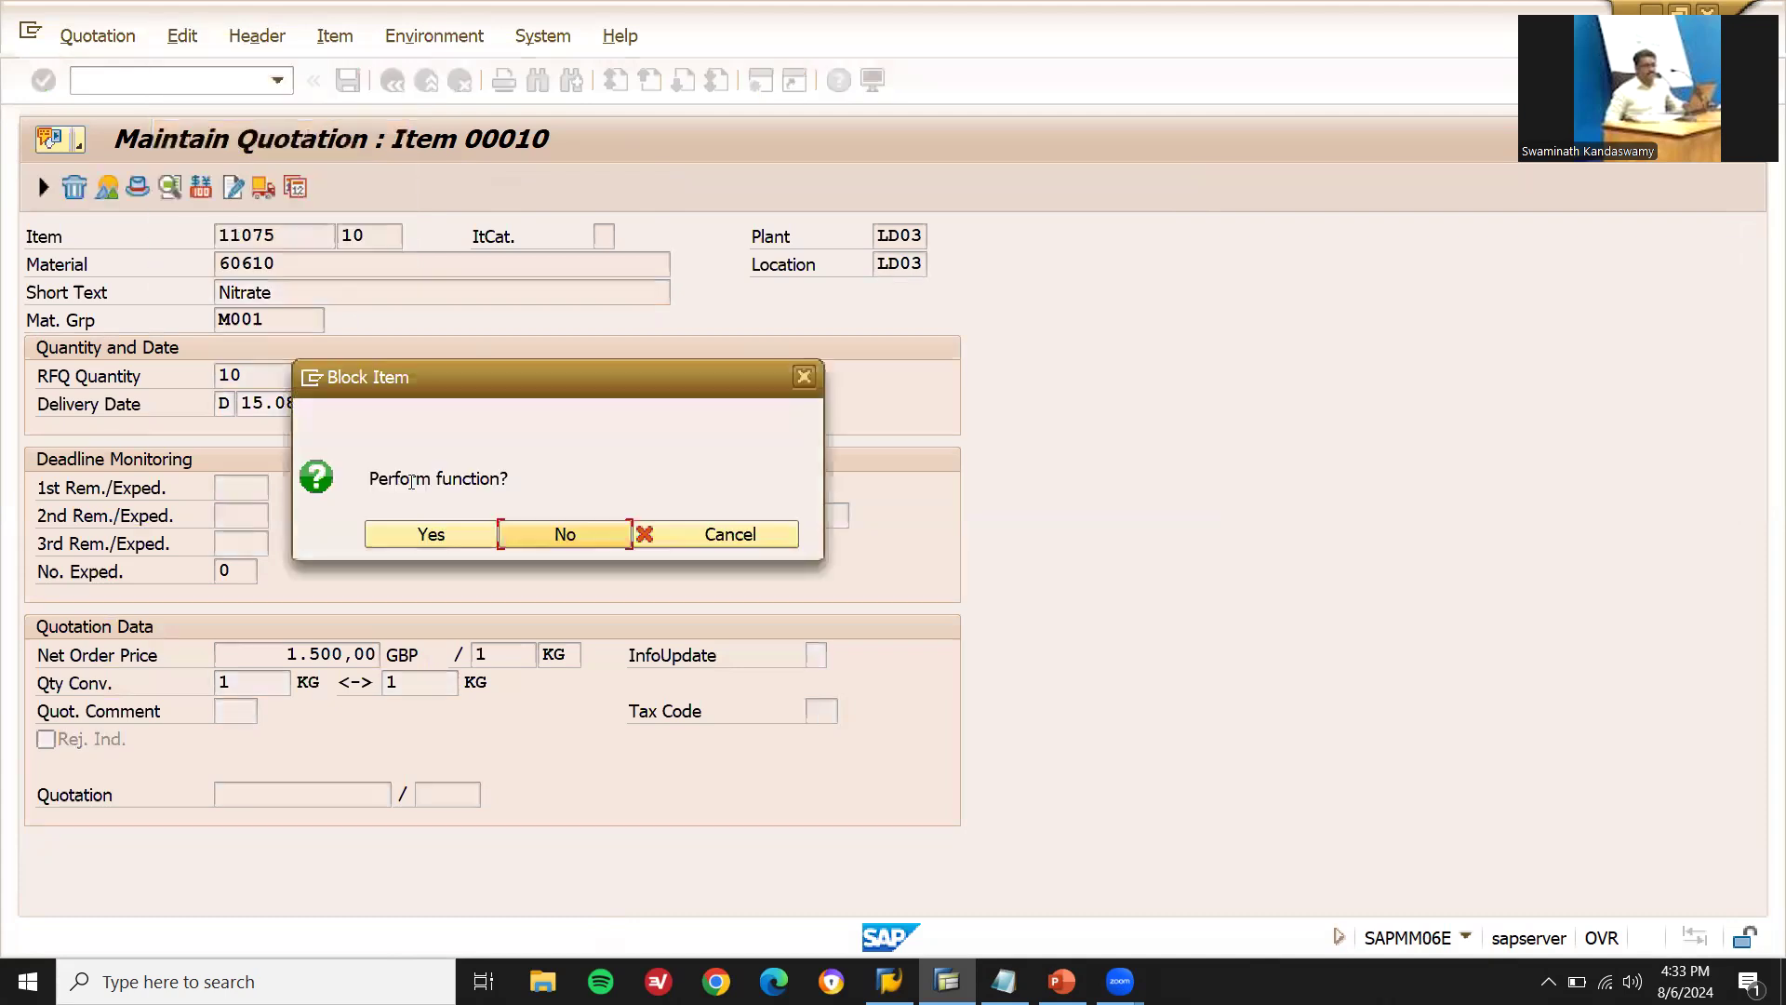
pyautogui.click(429, 535)
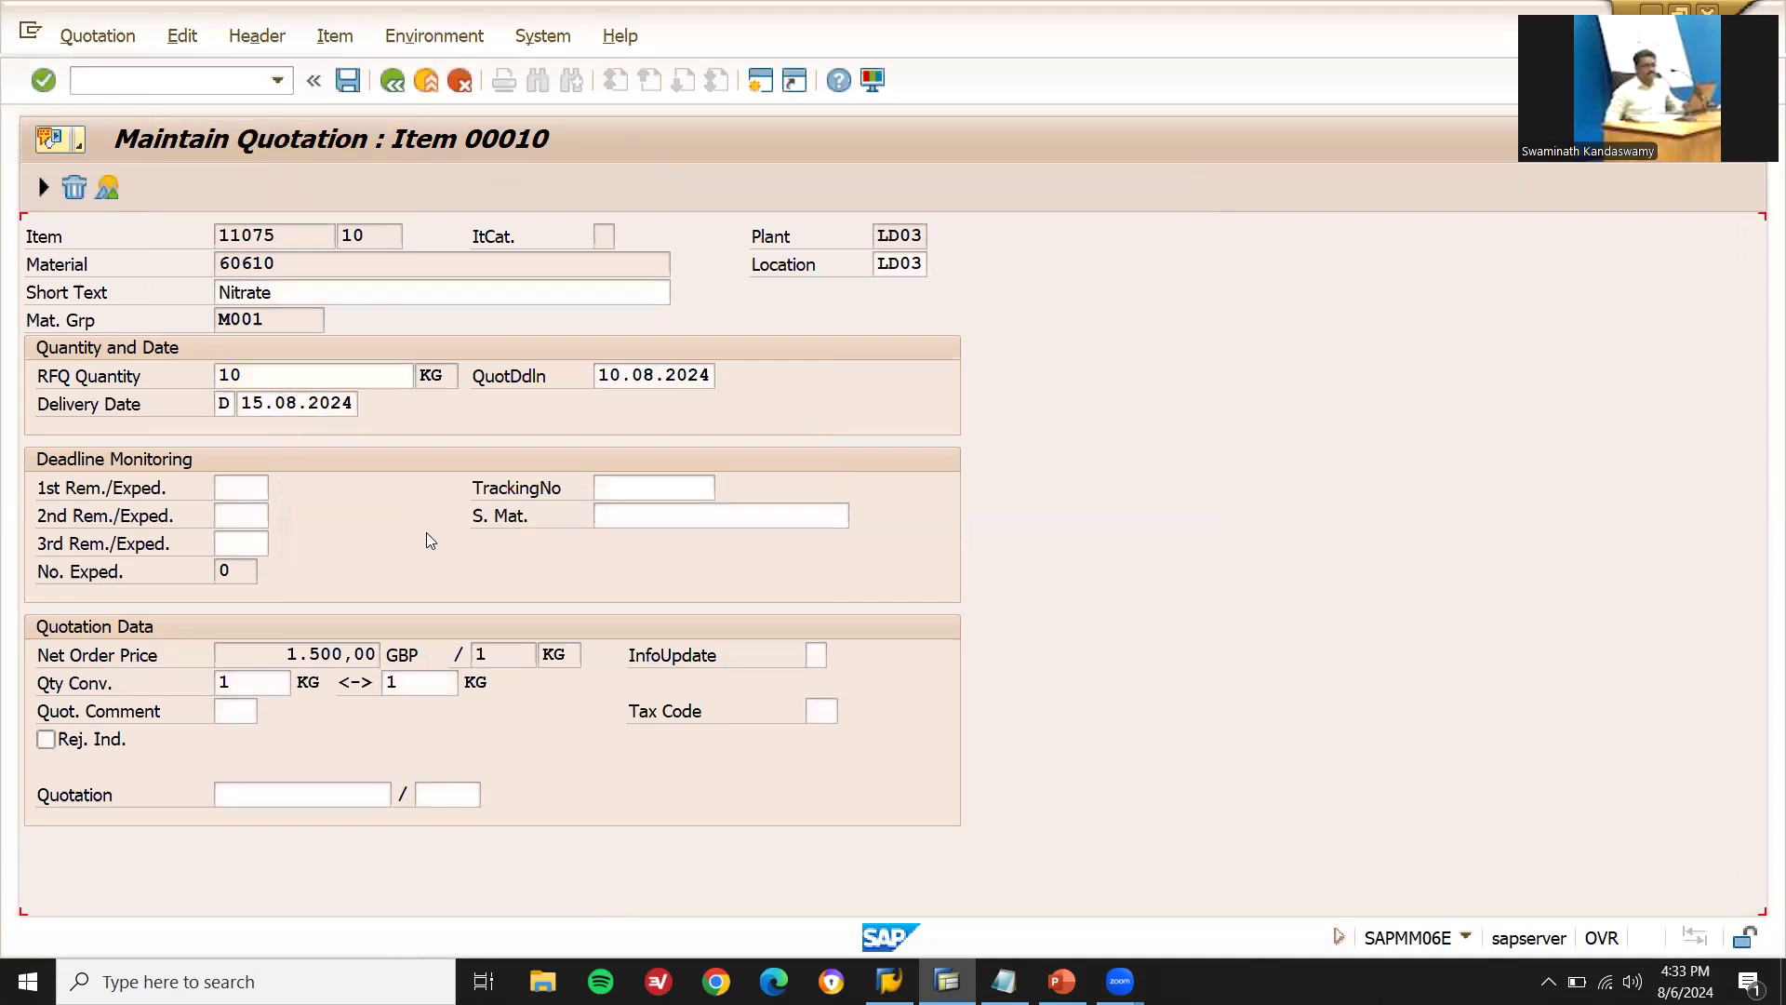
pyautogui.click(346, 82)
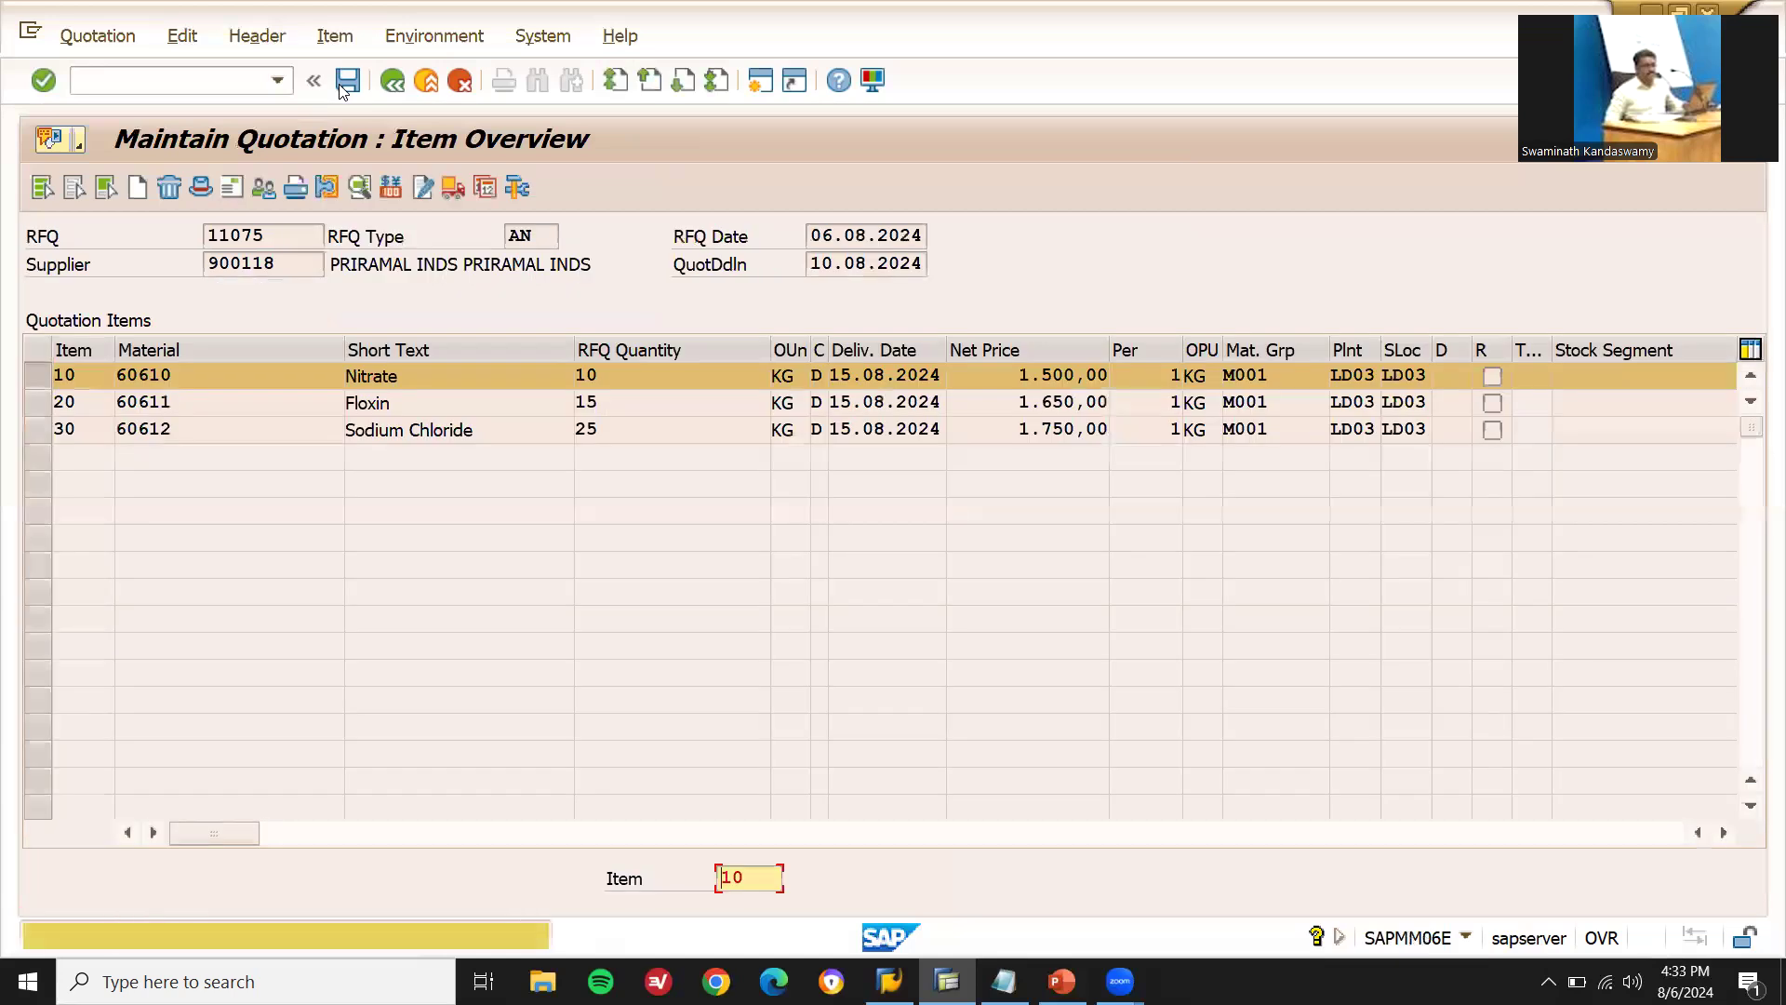
pyautogui.click(346, 82)
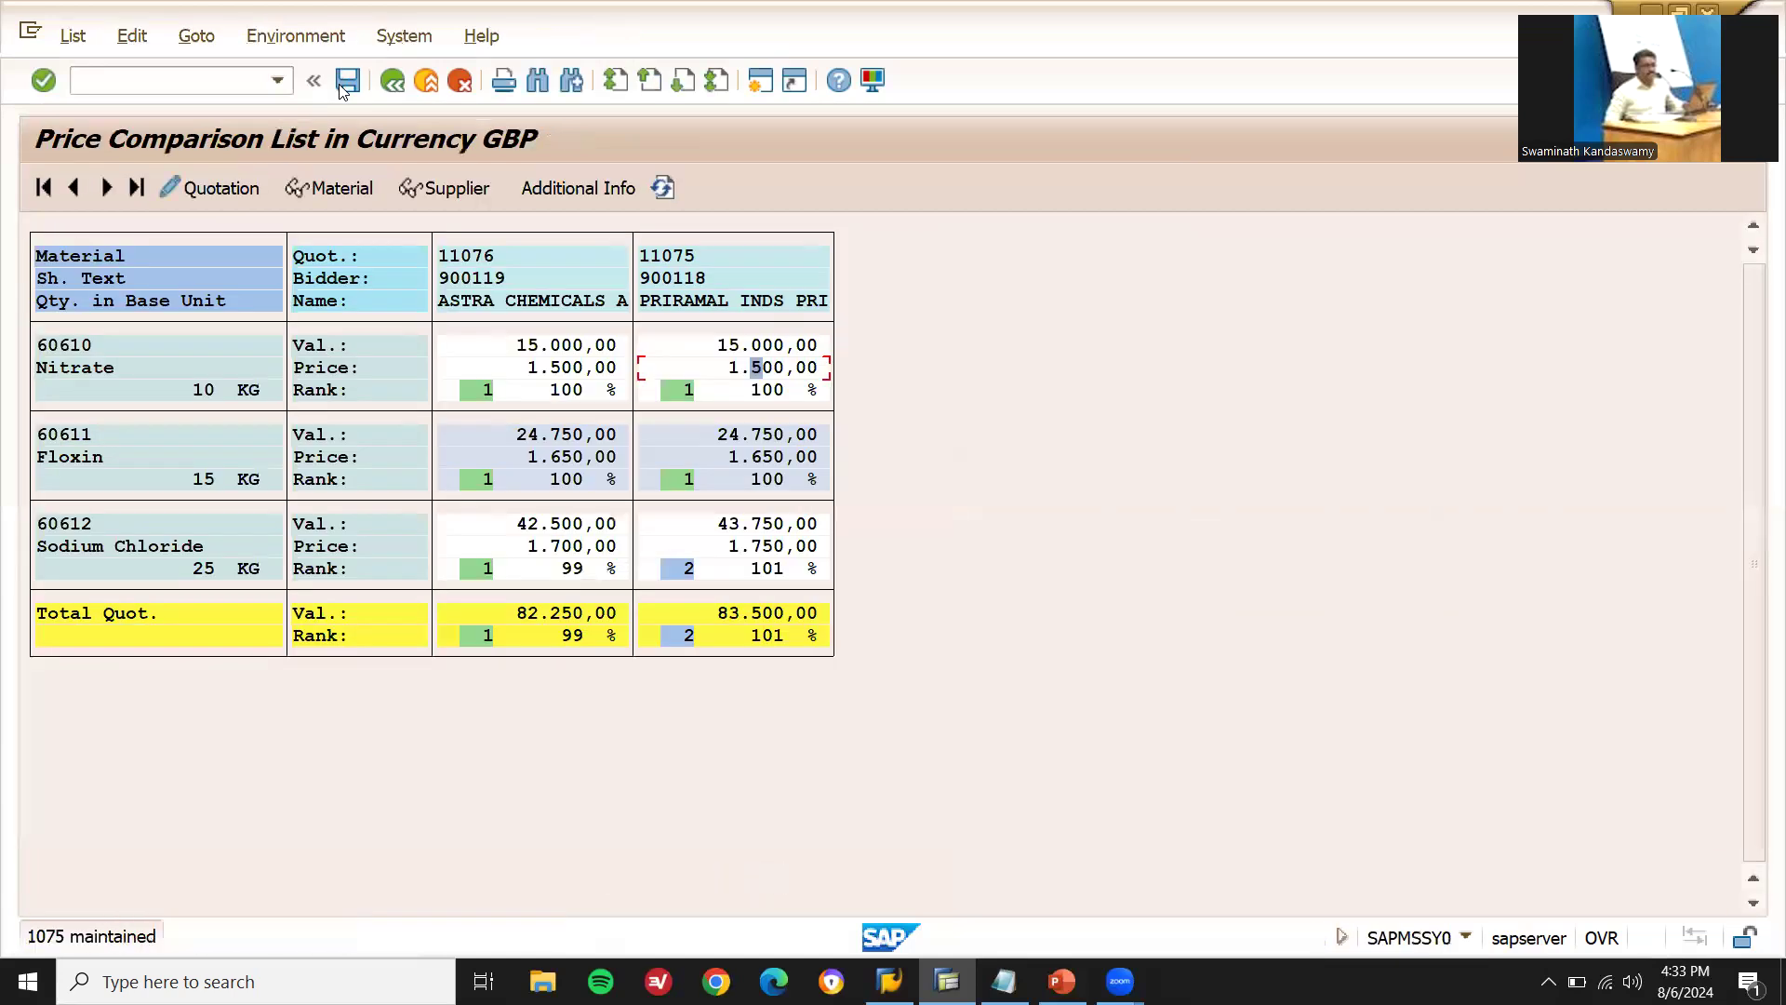
# - Block the Floxin item of quotation 11075 and save
pyautogui.doubleClick(727, 455)
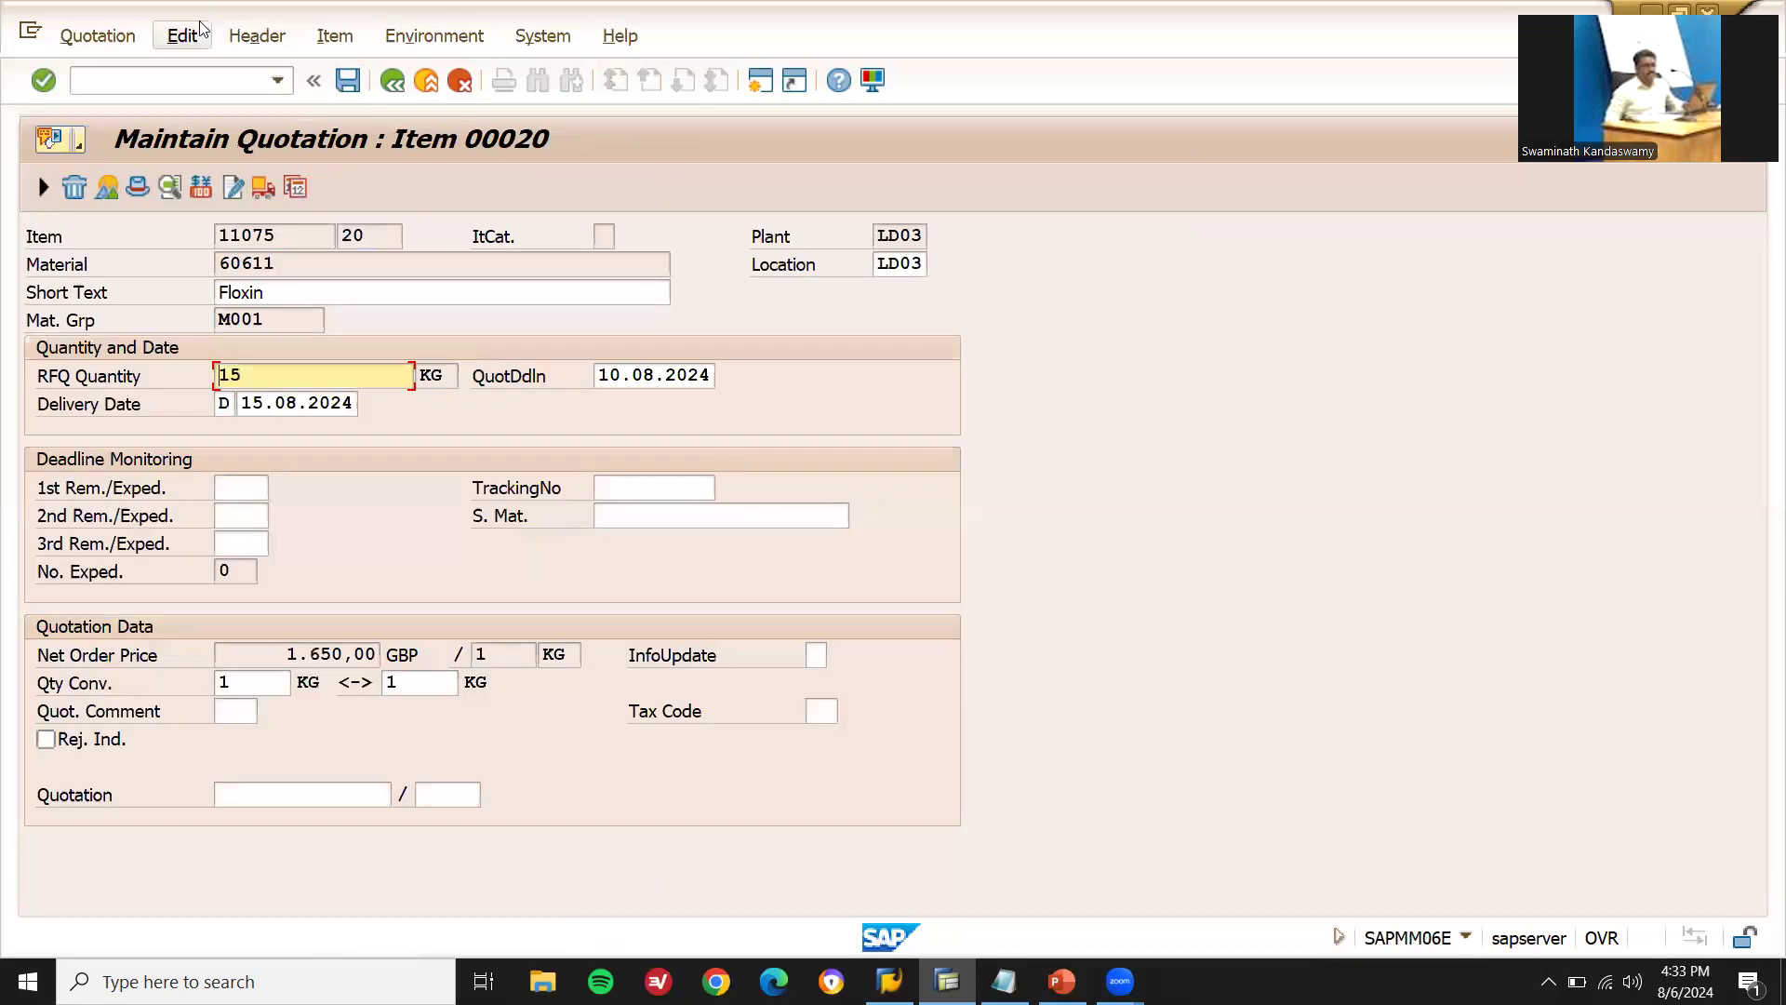
pyautogui.click(193, 32)
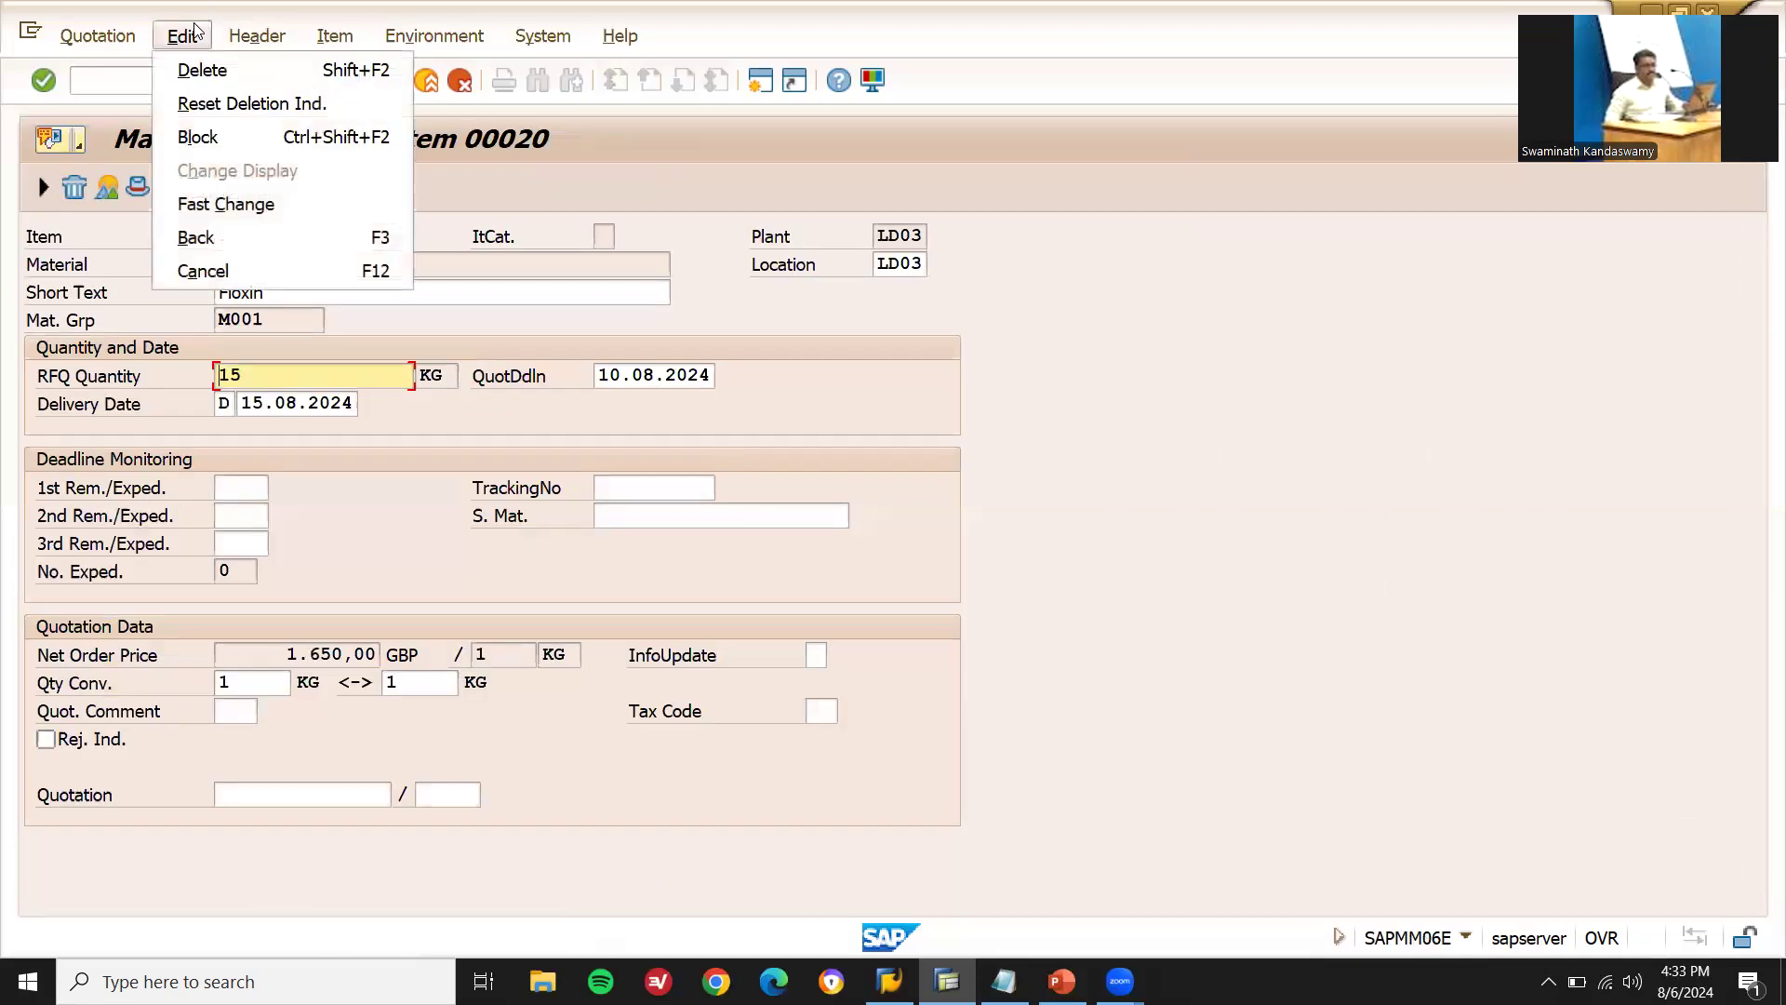
pyautogui.click(220, 142)
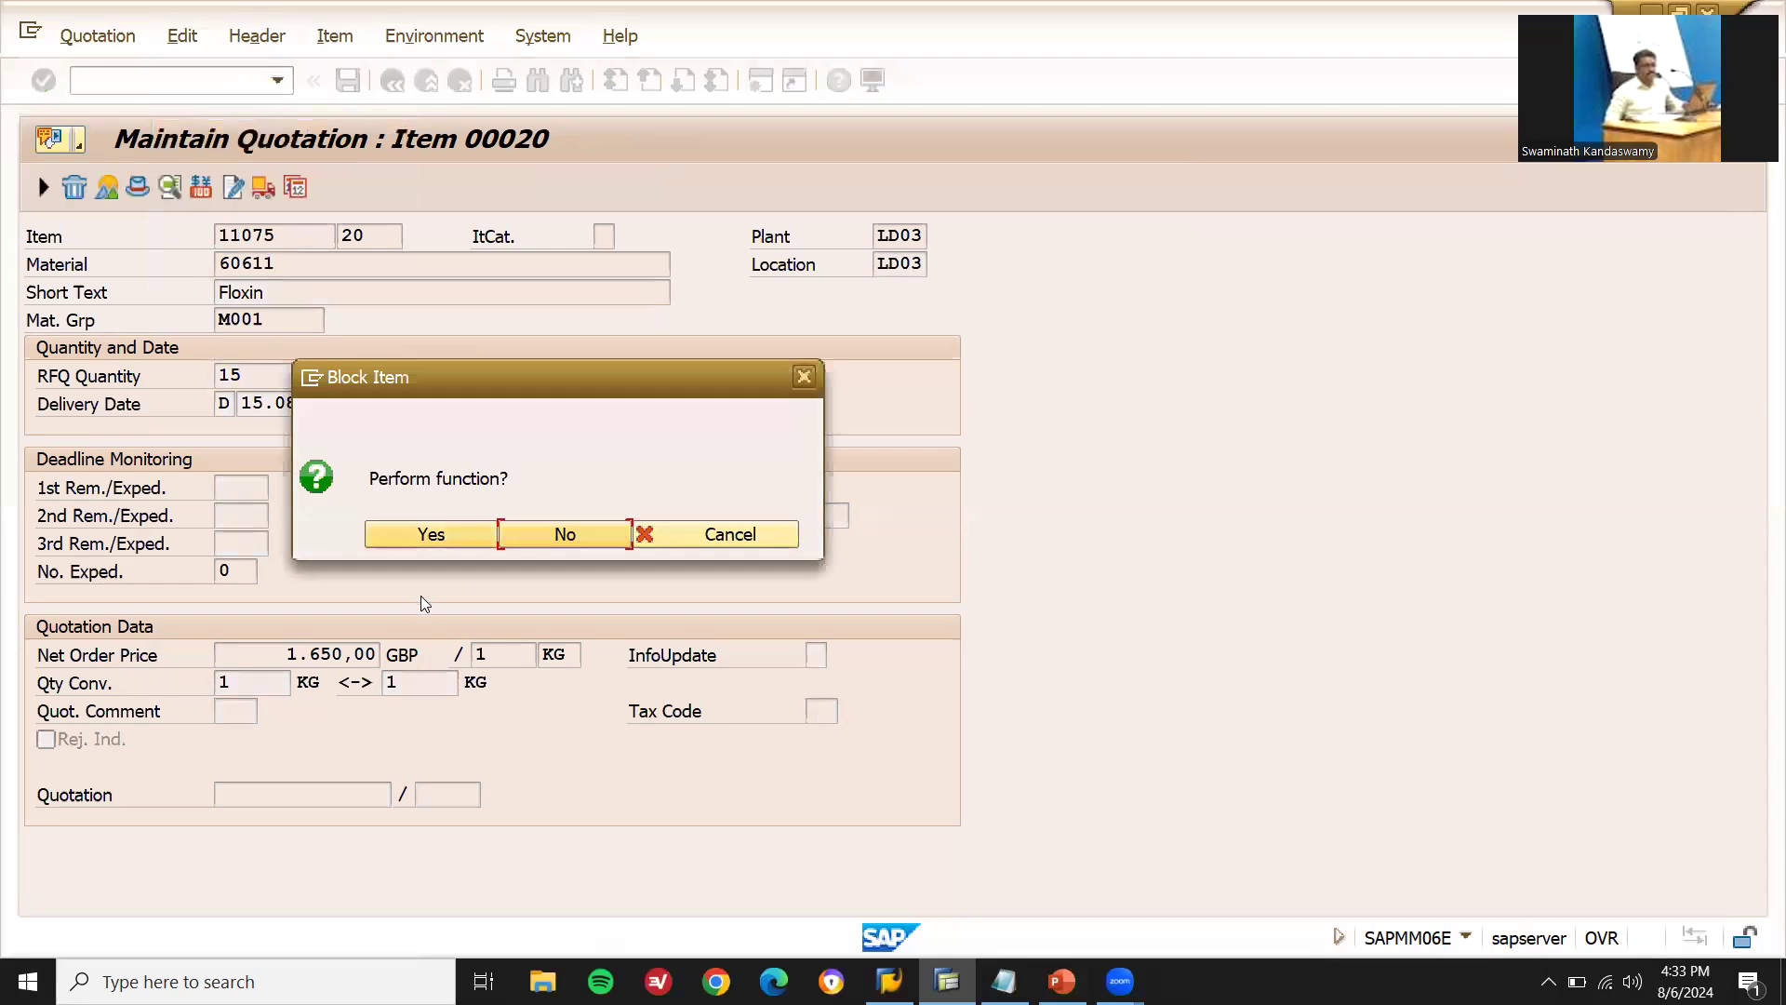
pyautogui.click(428, 545)
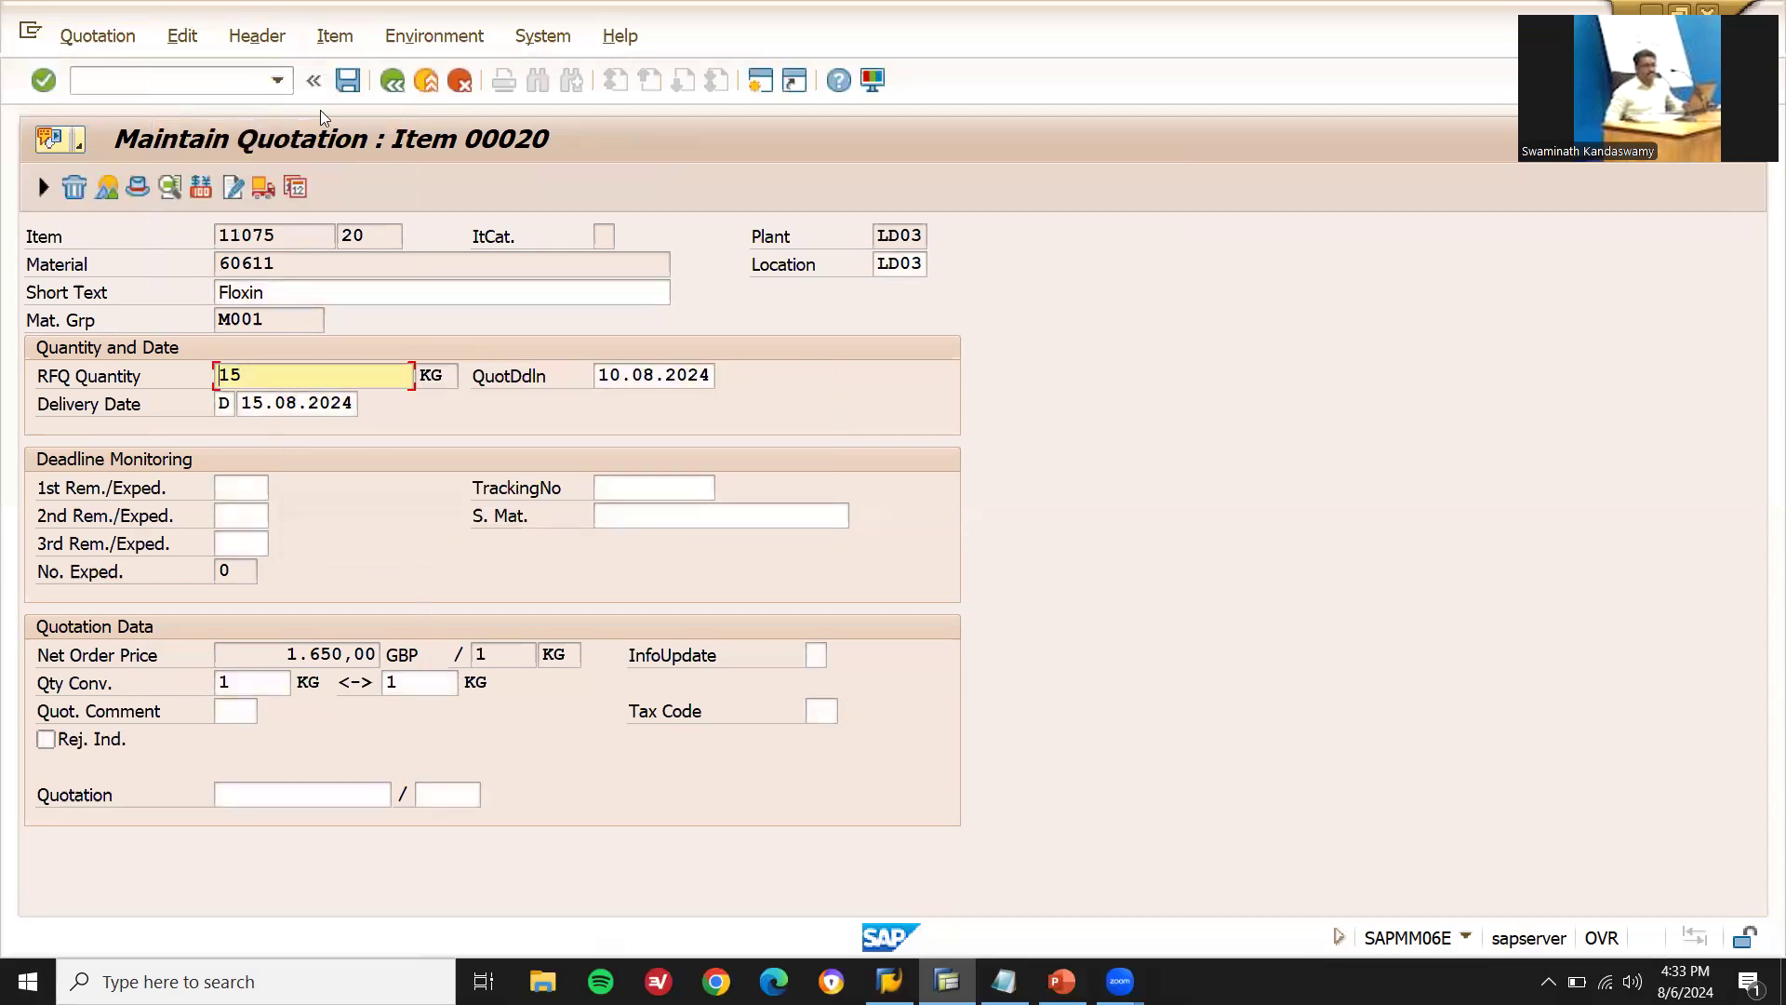
pyautogui.click(347, 81)
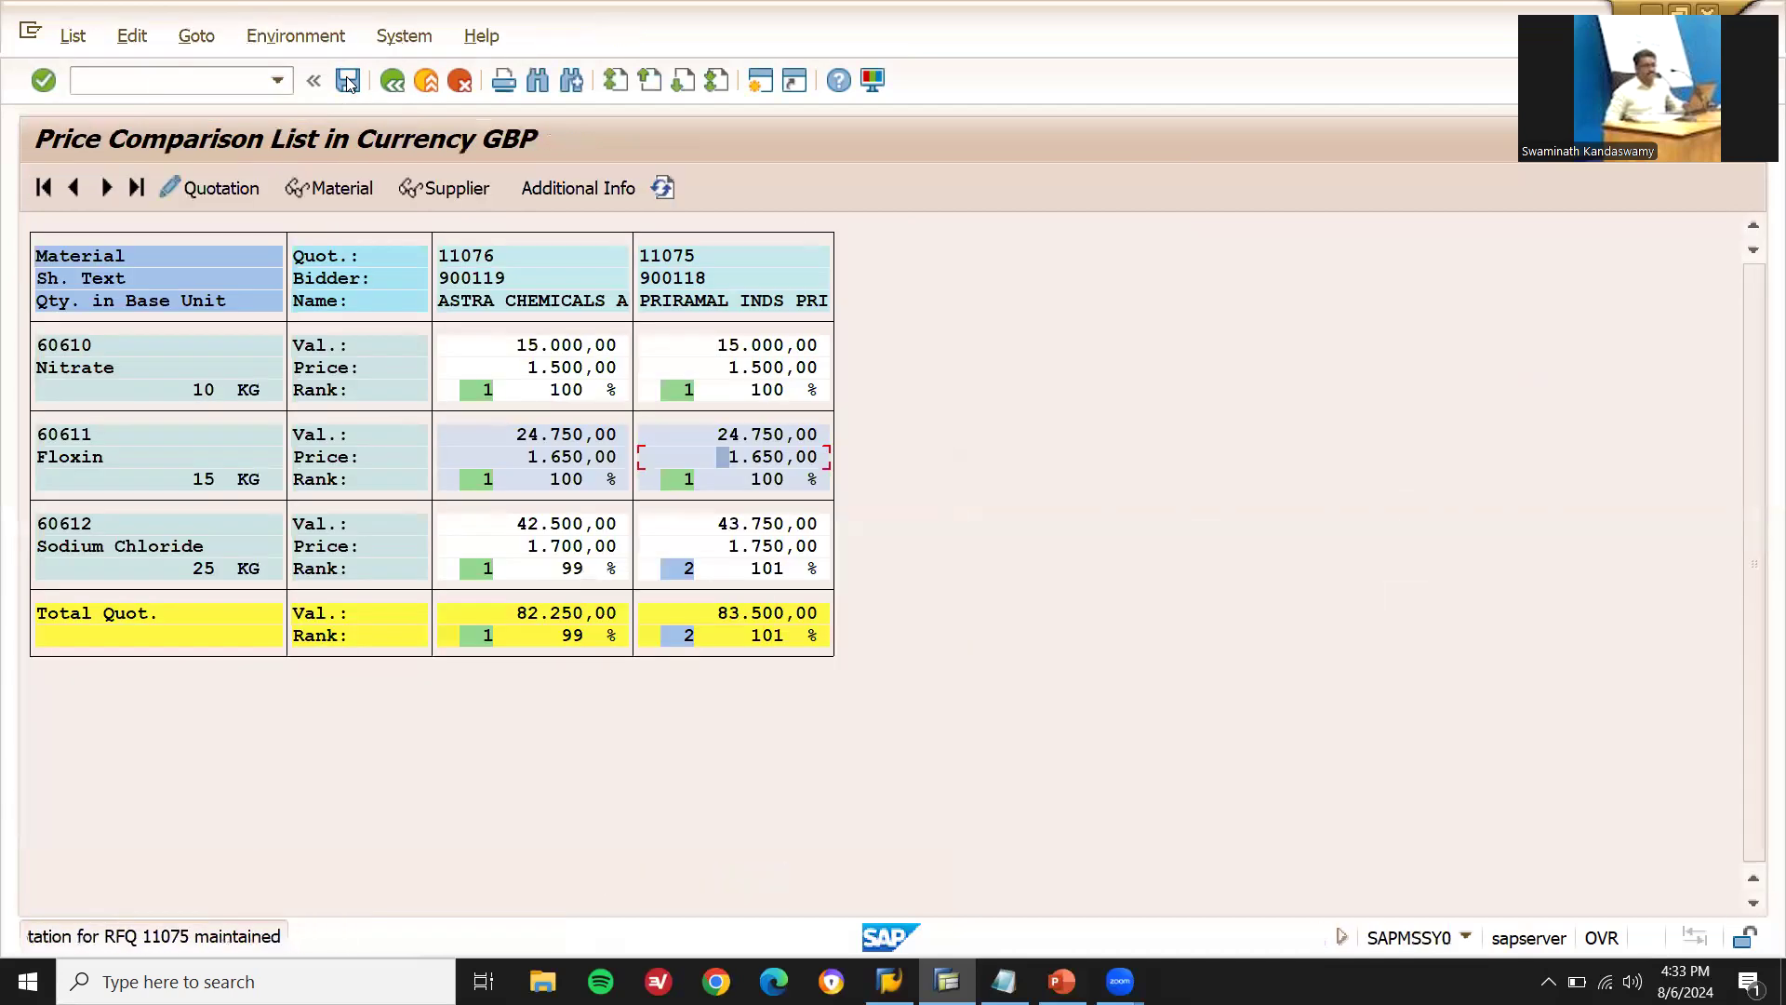
# - Block the Sodium Chloride item of quotation 11075, save, and return to the comparison
pyautogui.doubleClick(783, 557)
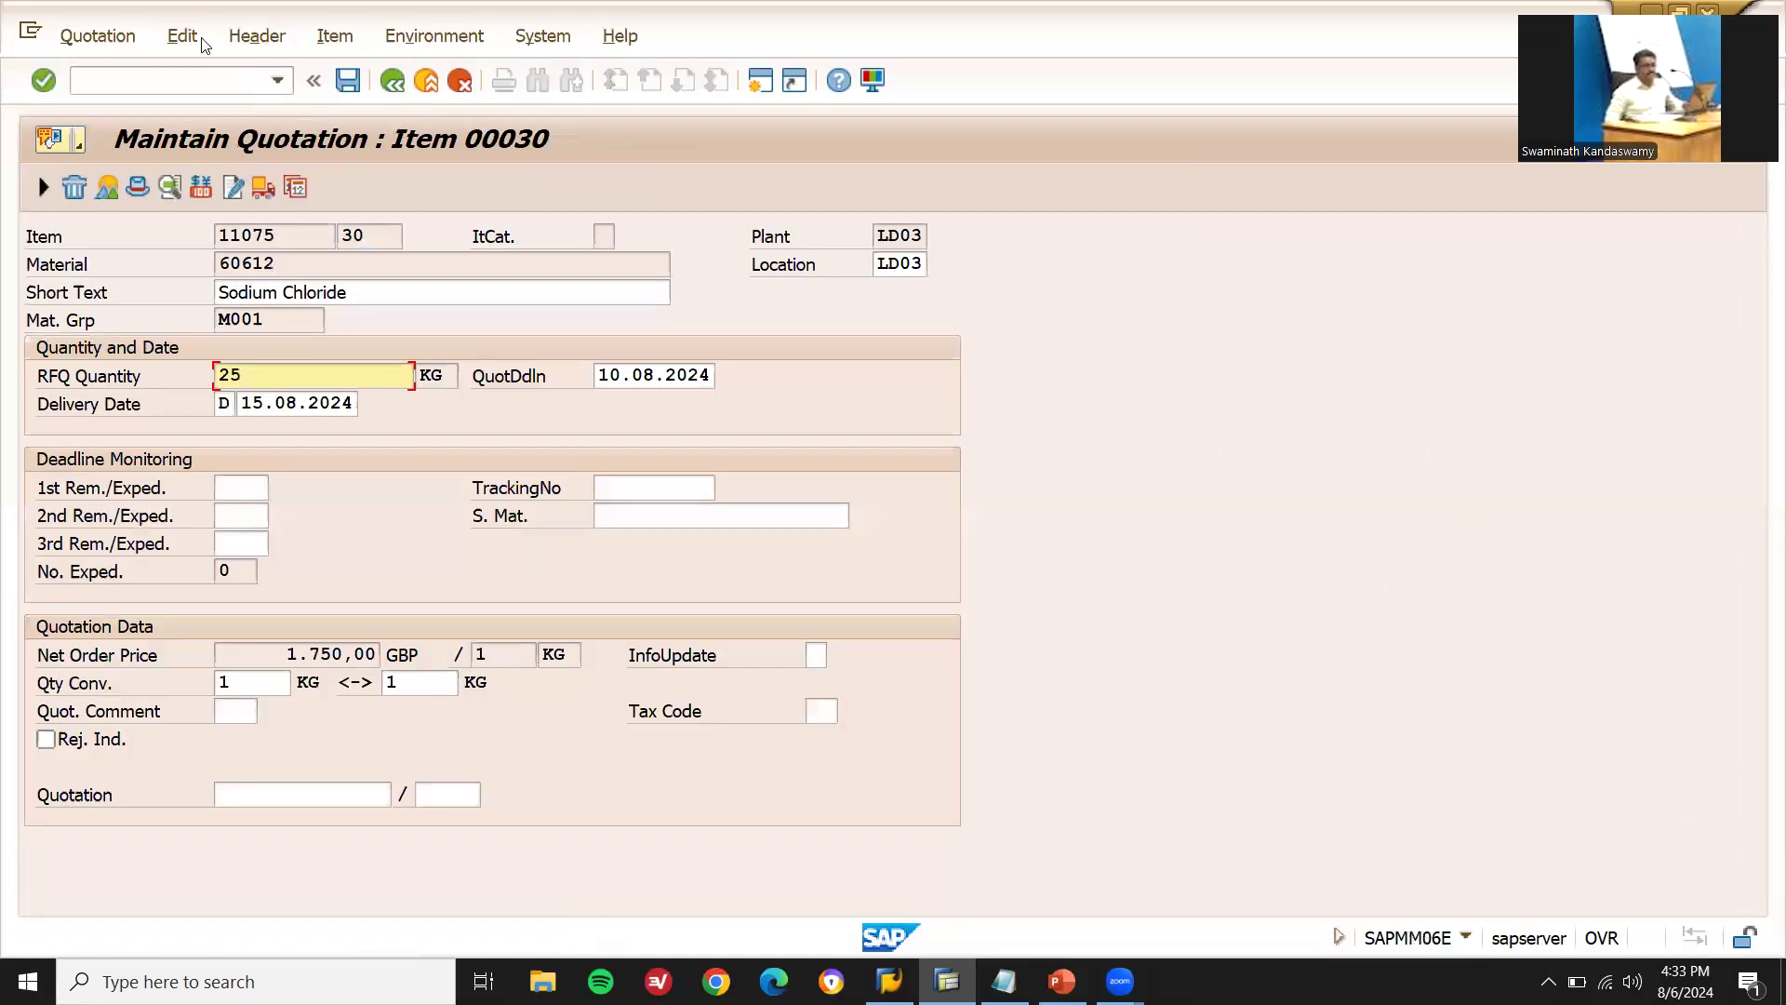
pyautogui.click(195, 38)
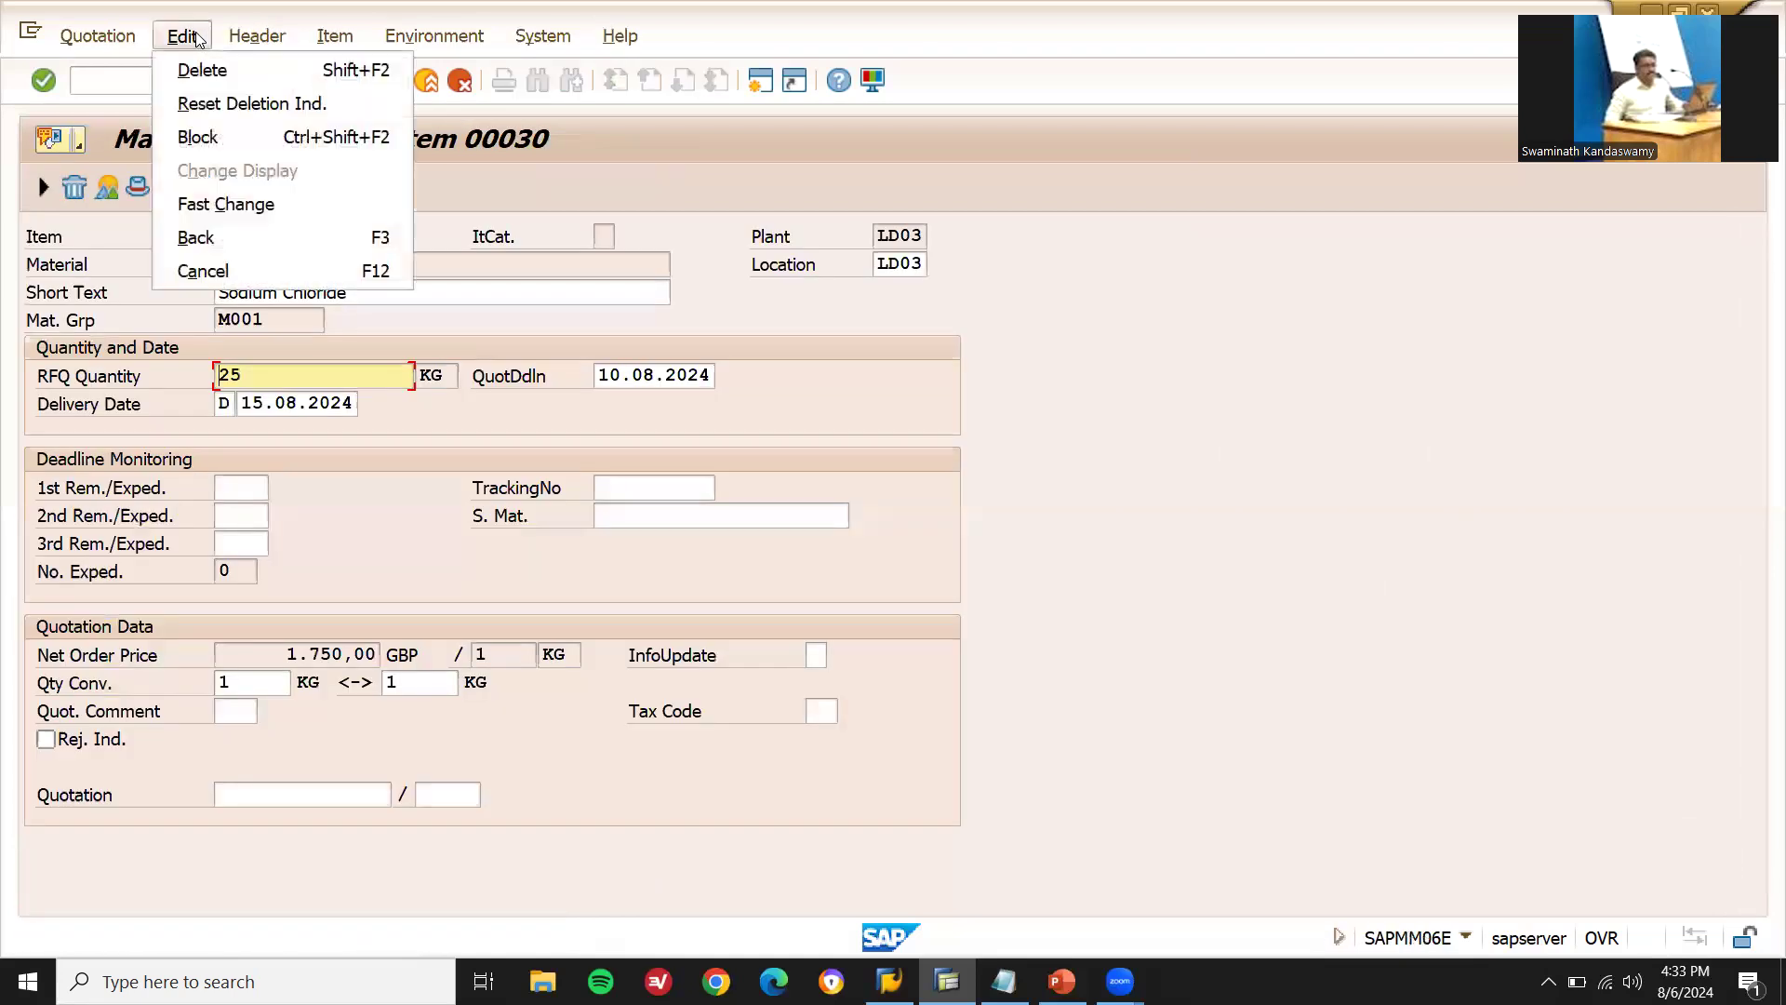
pyautogui.click(246, 130)
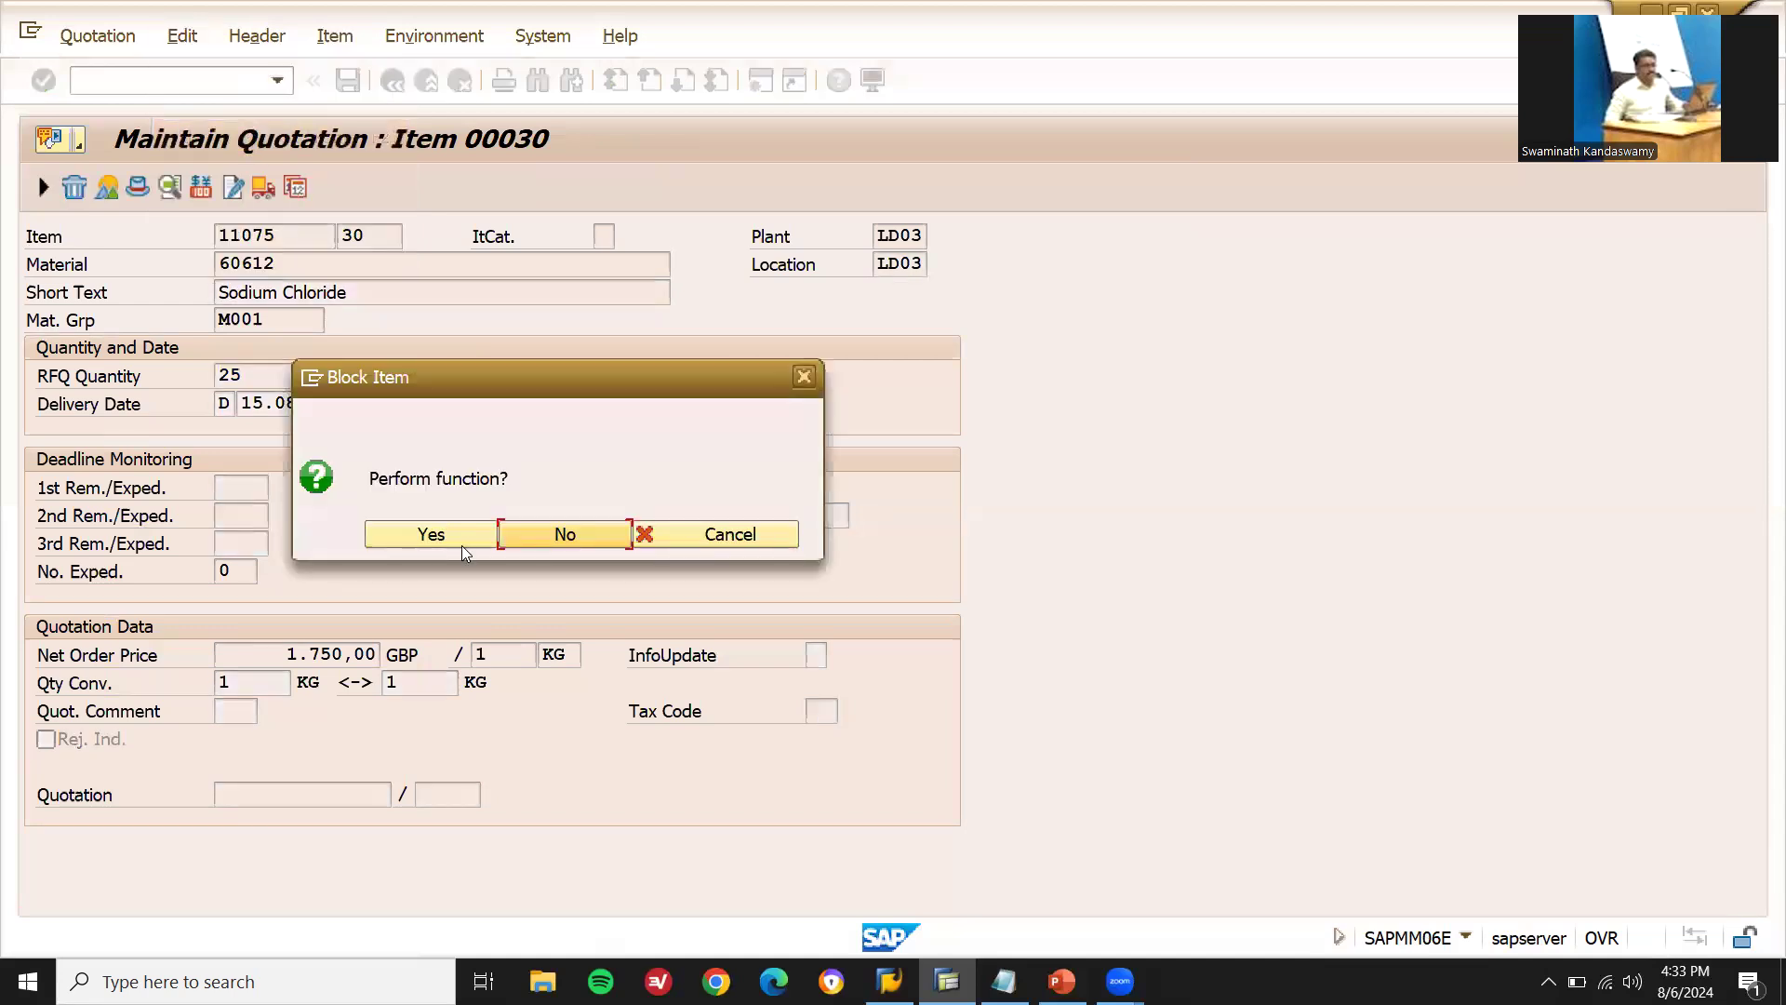
pyautogui.click(430, 534)
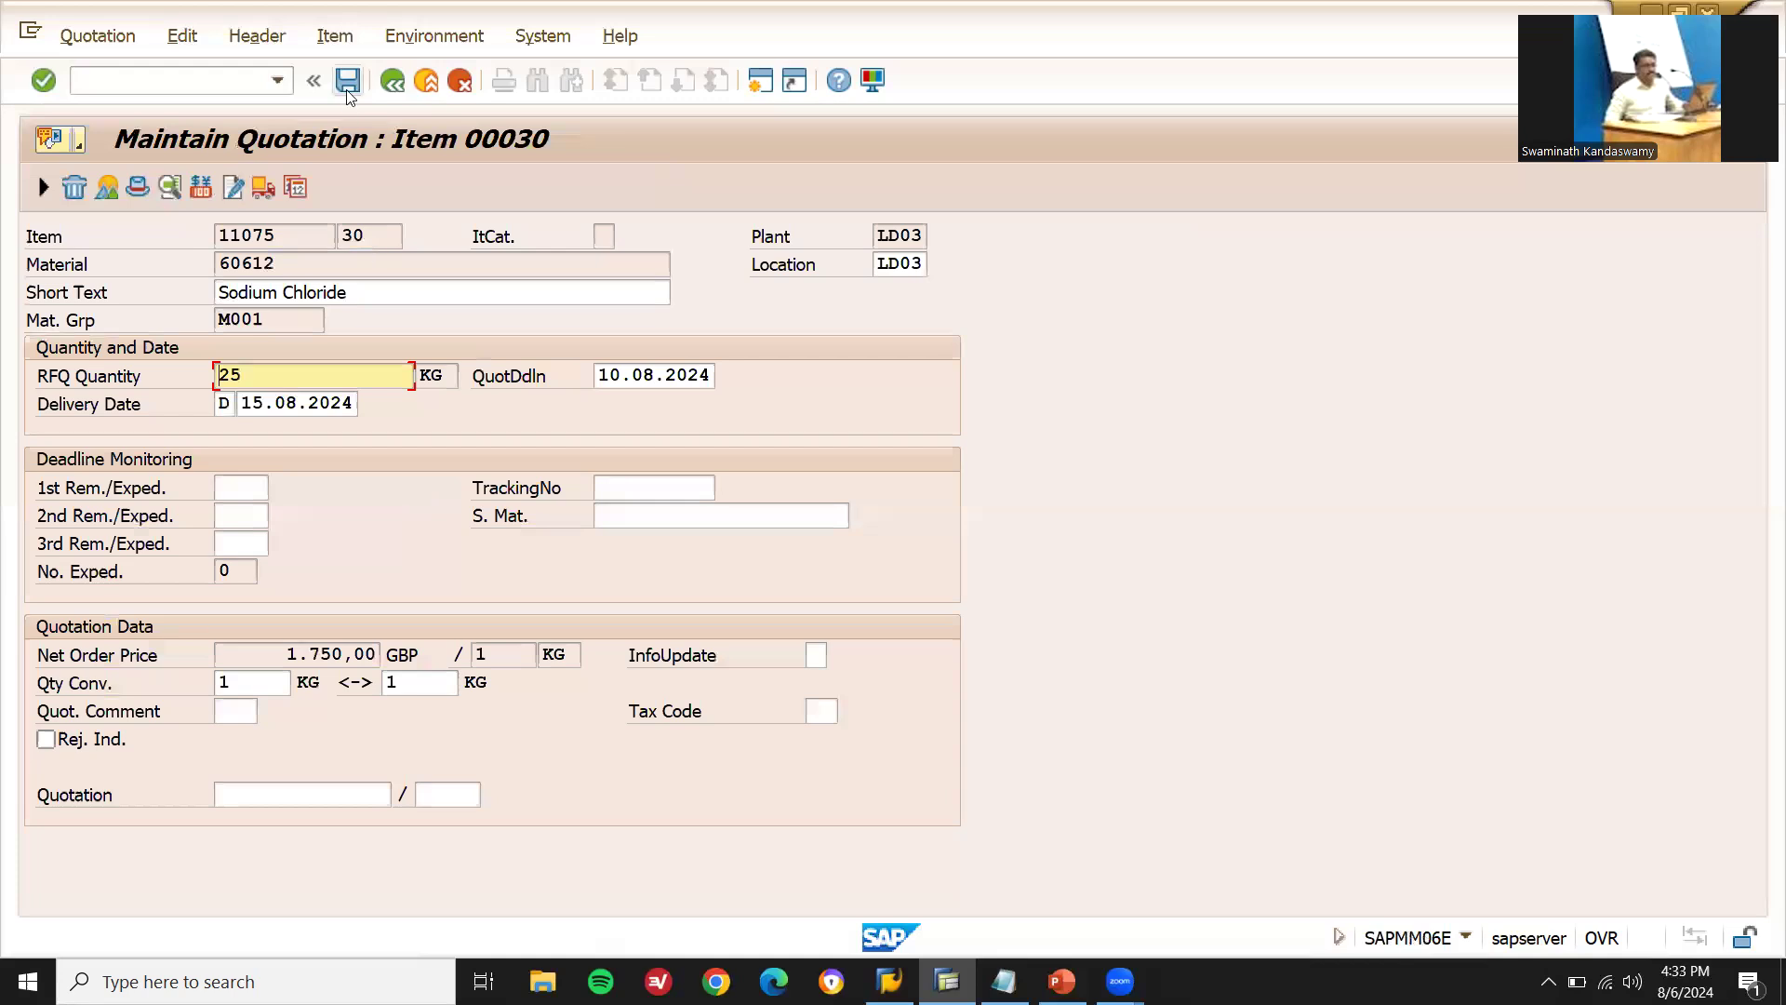
pyautogui.click(347, 83)
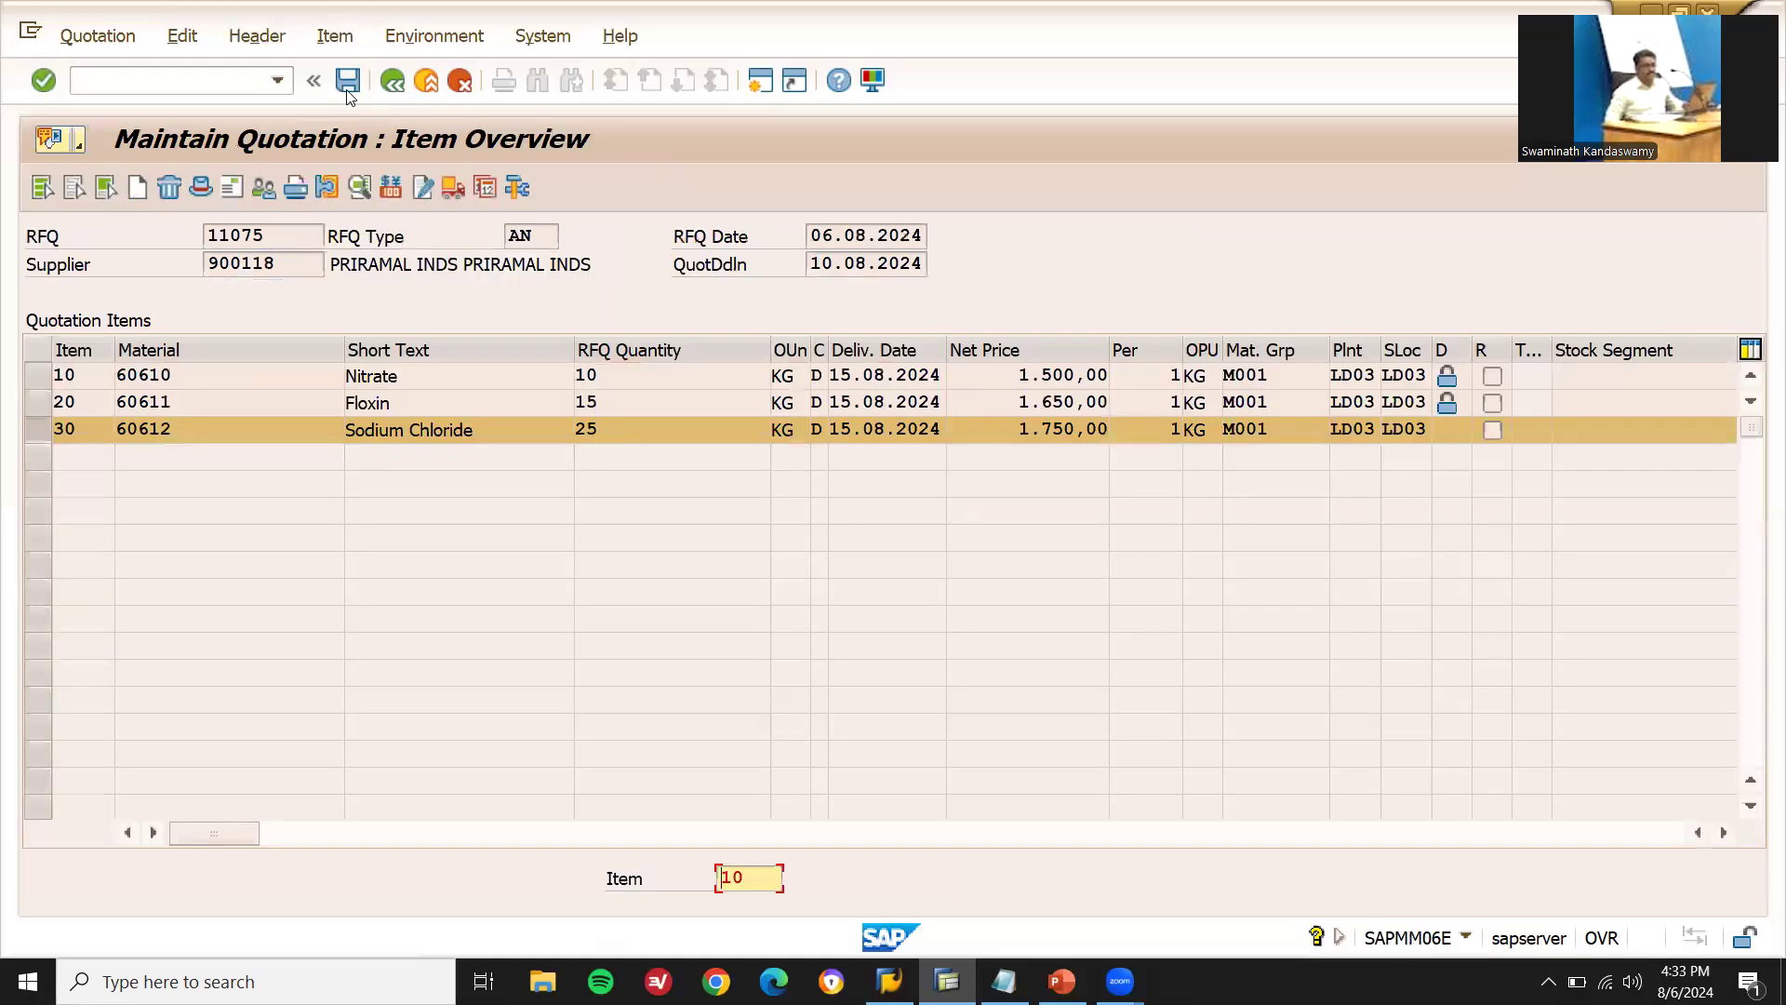
pyautogui.click(347, 84)
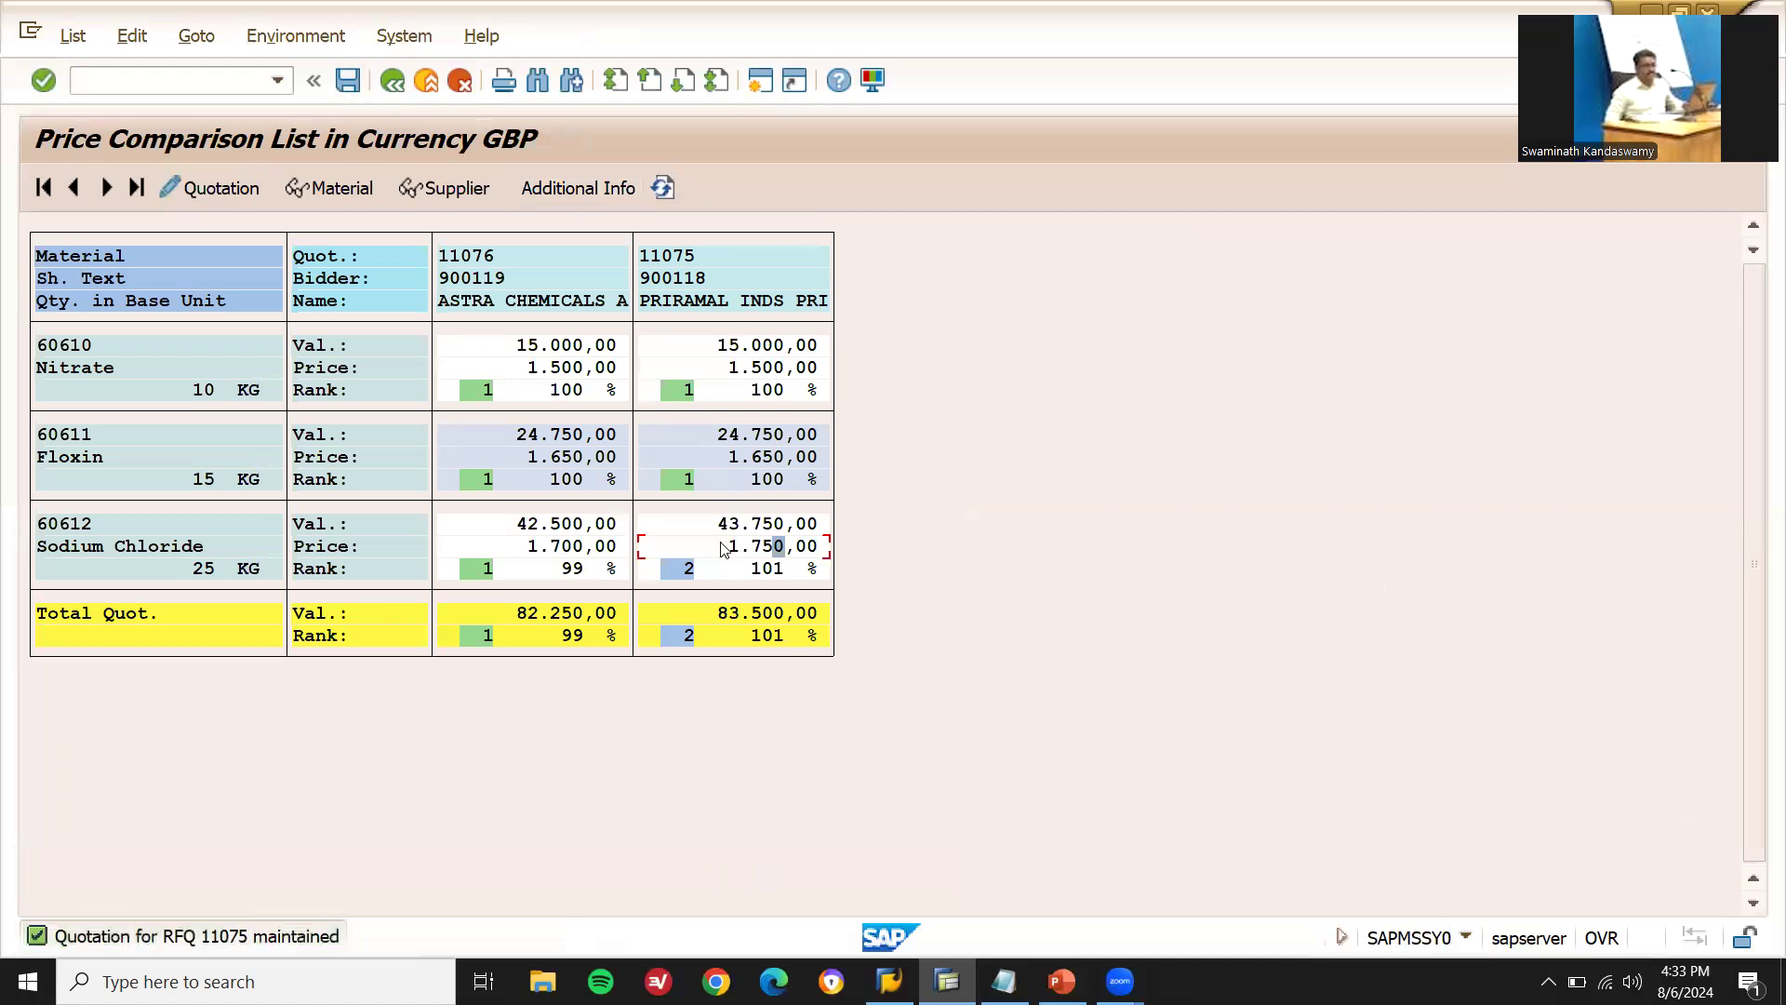
# - Refresh the comparison list to drop quotation 11075, then exit to the main menu
pyautogui.click(667, 192)
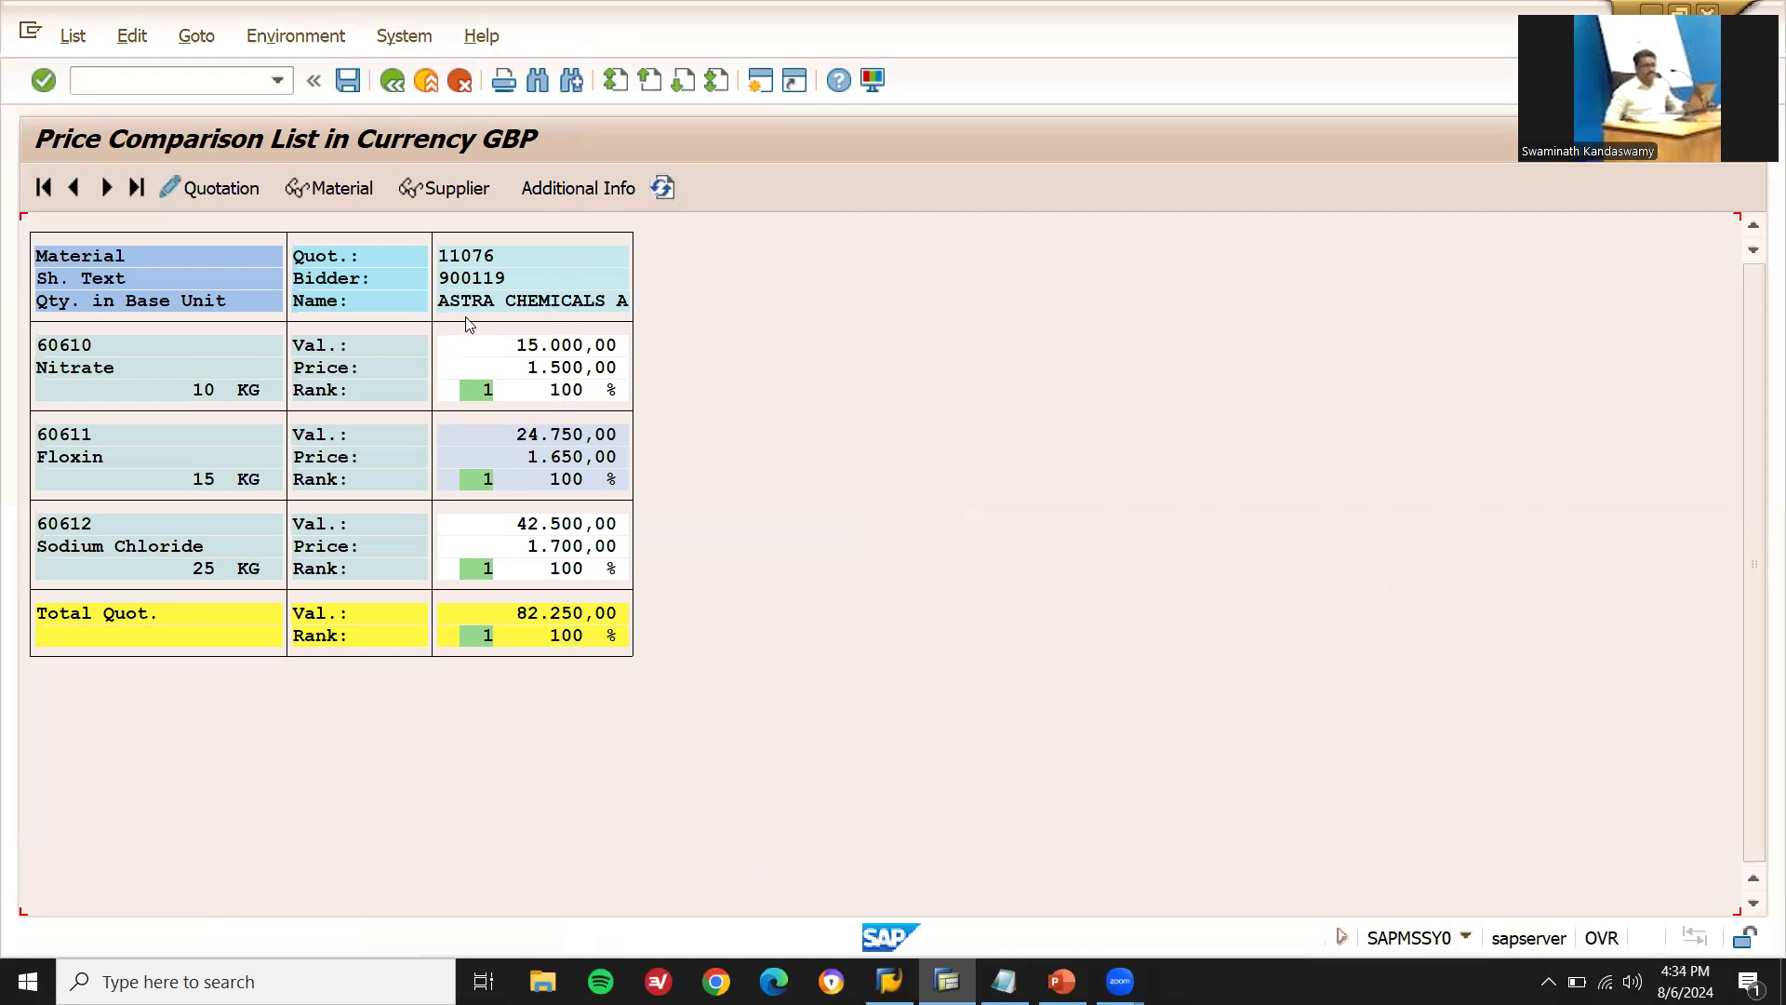
pyautogui.click(428, 88)
pyautogui.click(429, 93)
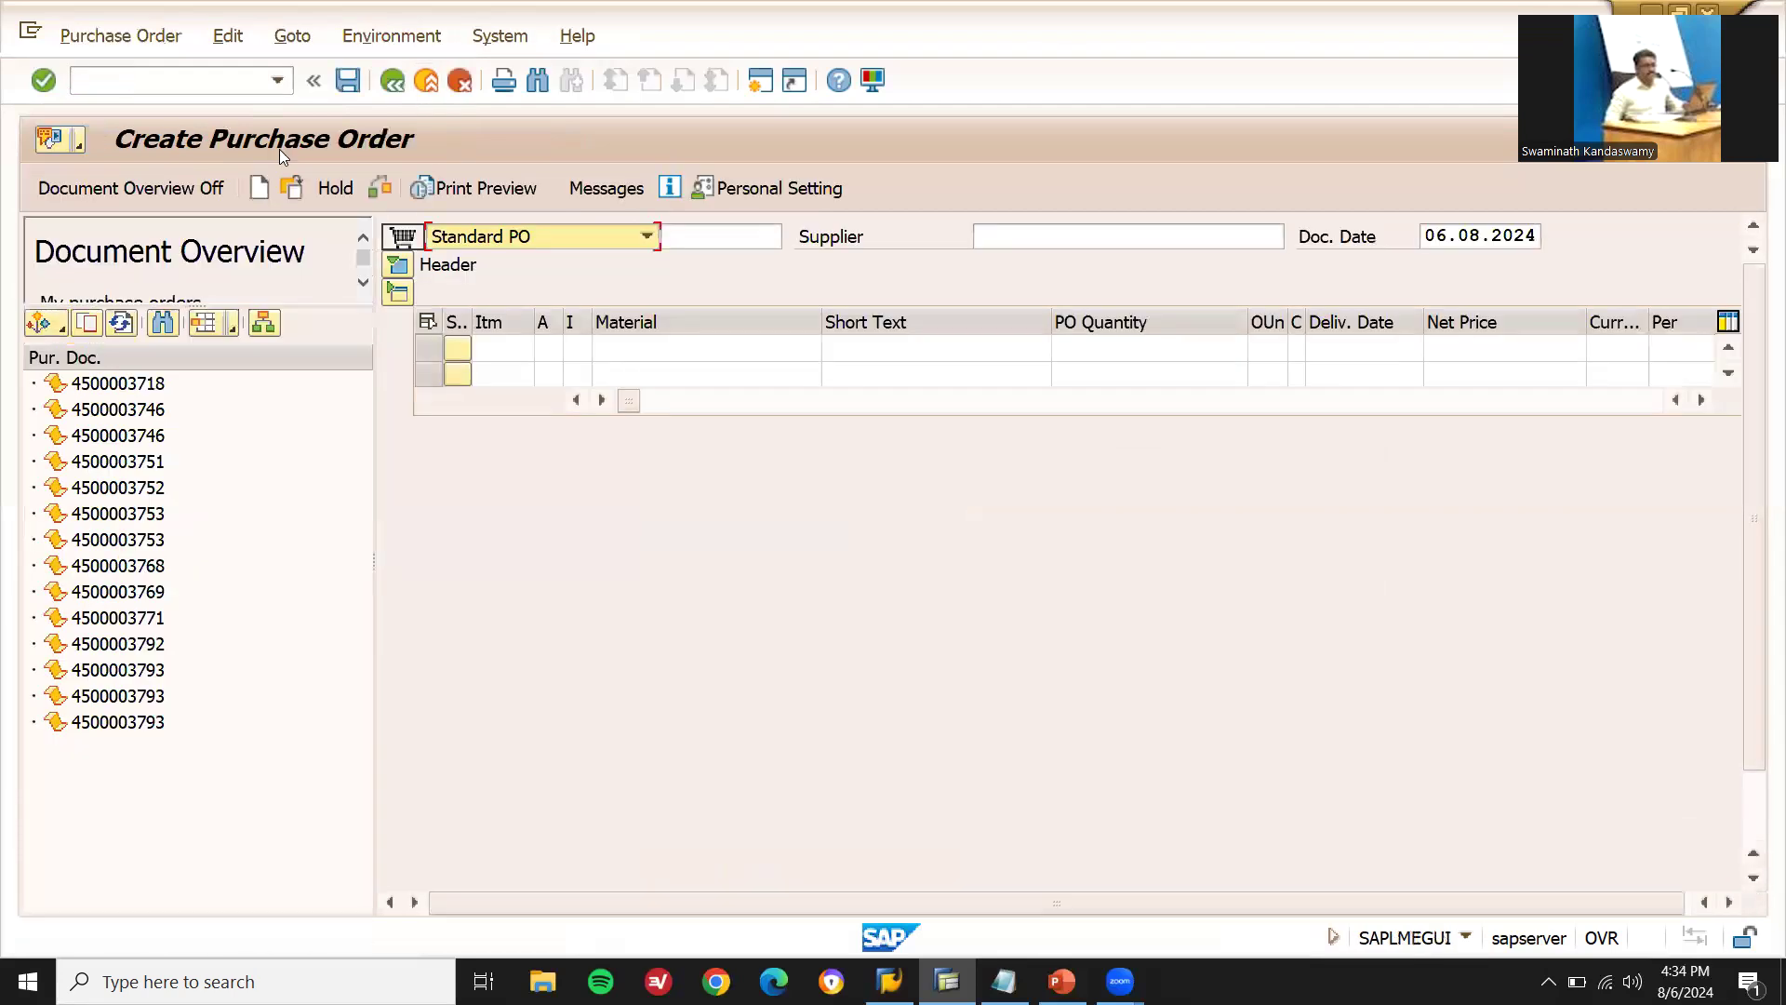
# - Choose the Requests for quotations document list and clear Purchasing Group and Purchasing Document
pyautogui.click(62, 328)
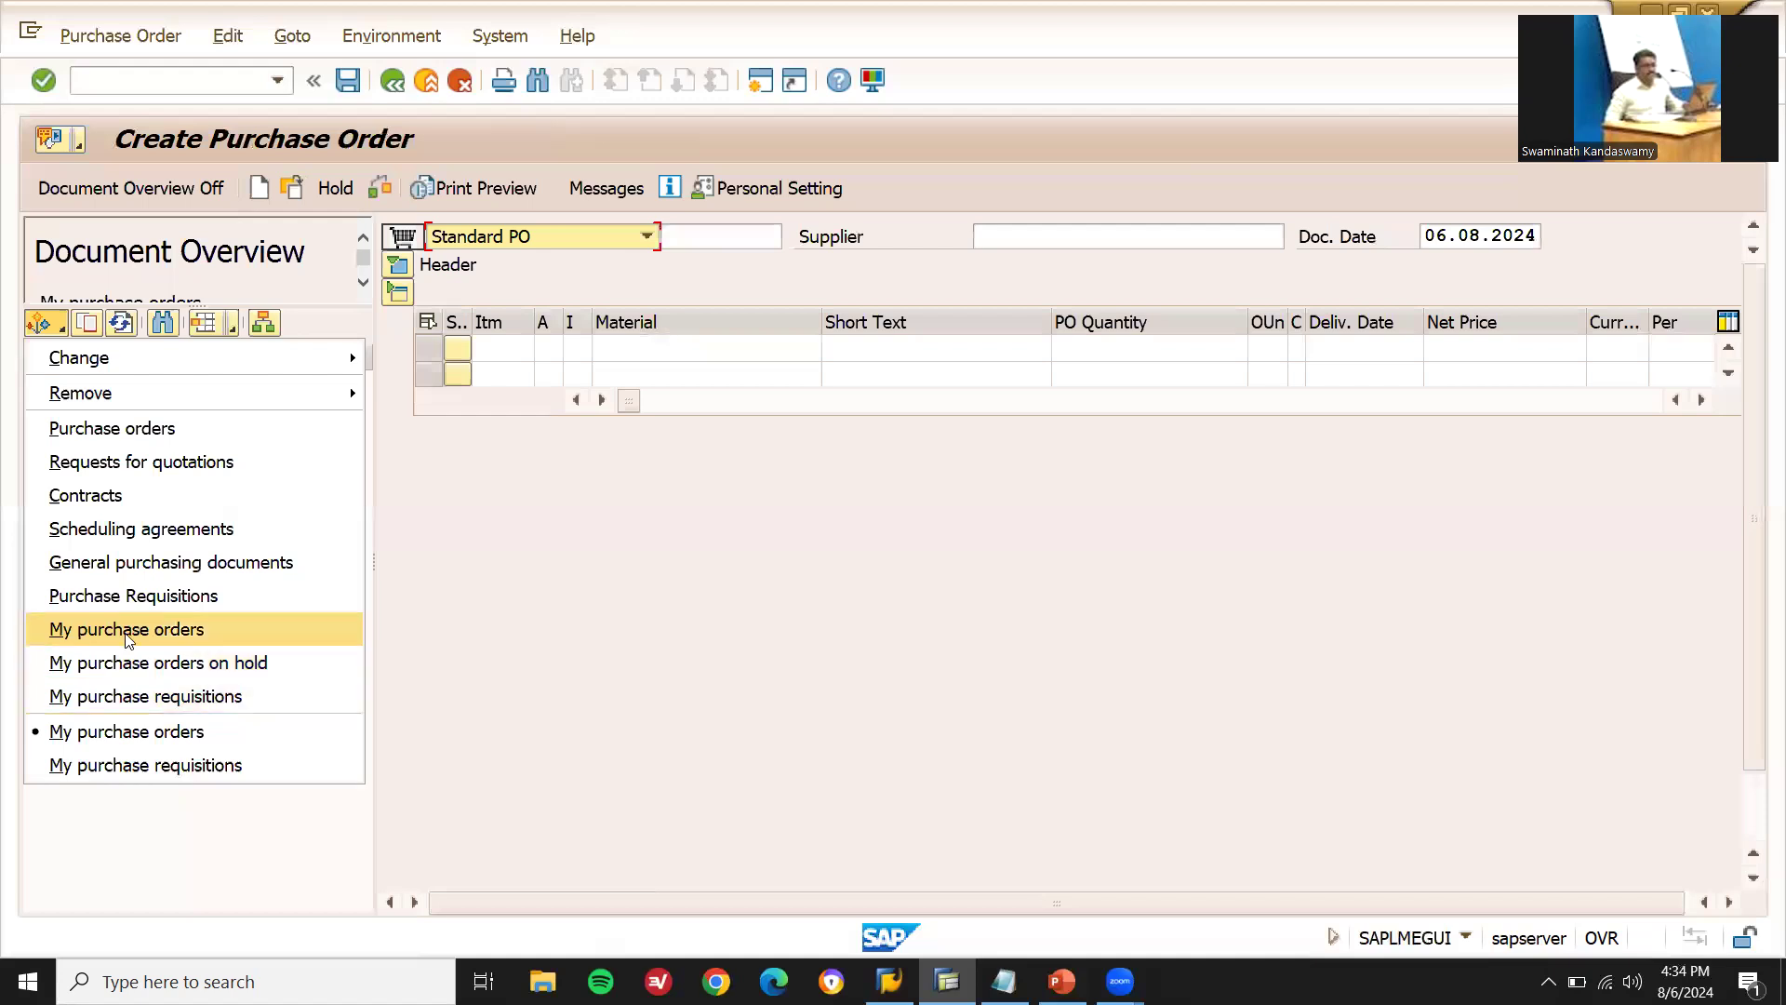
pyautogui.click(161, 469)
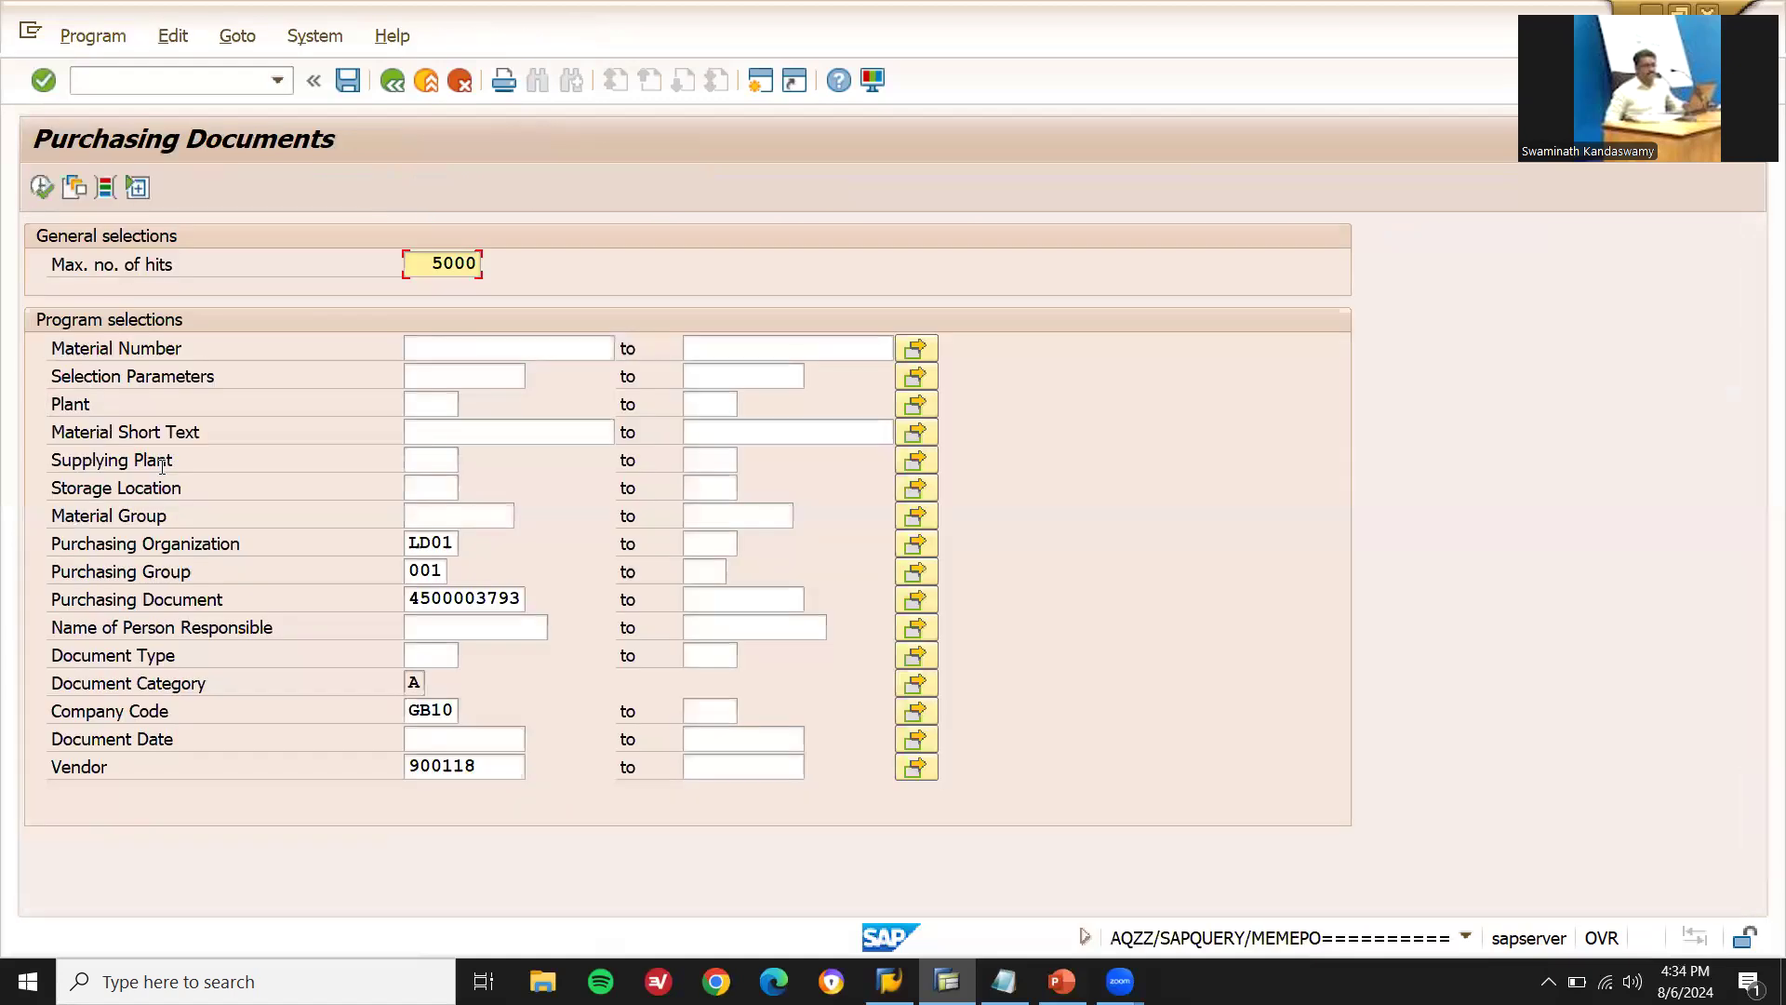
pyautogui.click(445, 574)
pyautogui.press('BackSpace')
pyautogui.press('BackSpace')
pyautogui.press('BackSpace')
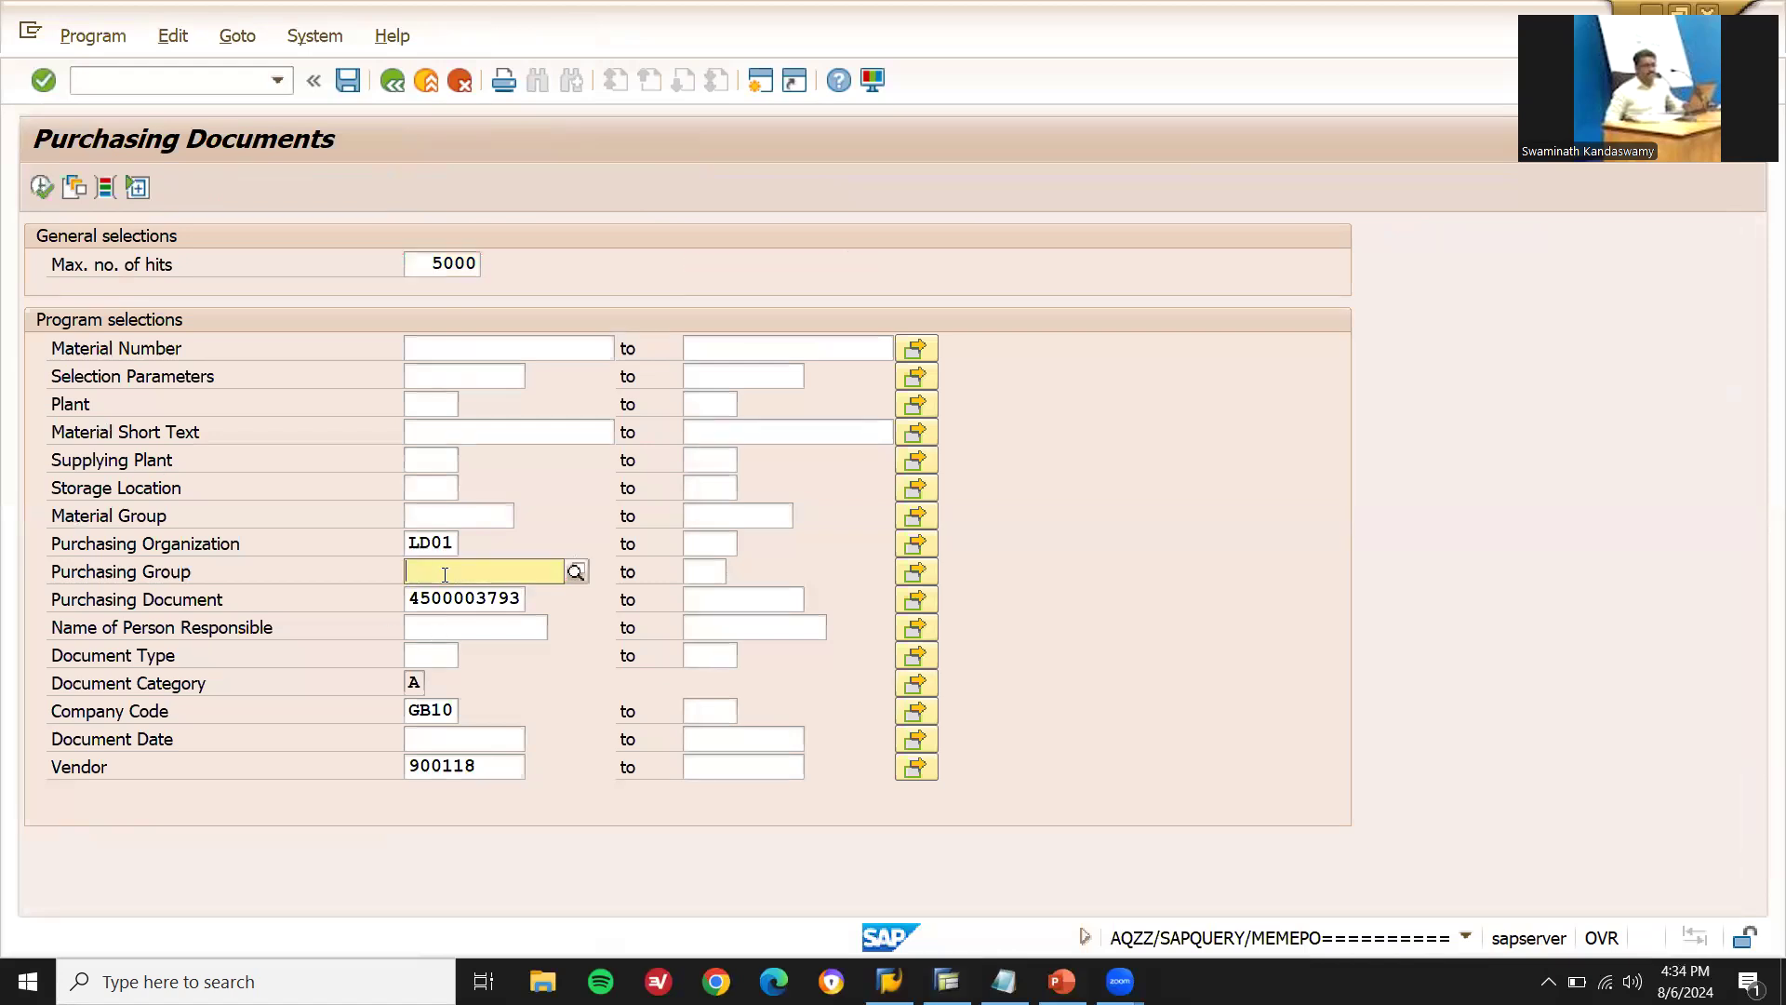
pyautogui.click(519, 599)
pyautogui.press('BackSpace')
pyautogui.press('BackSpace')
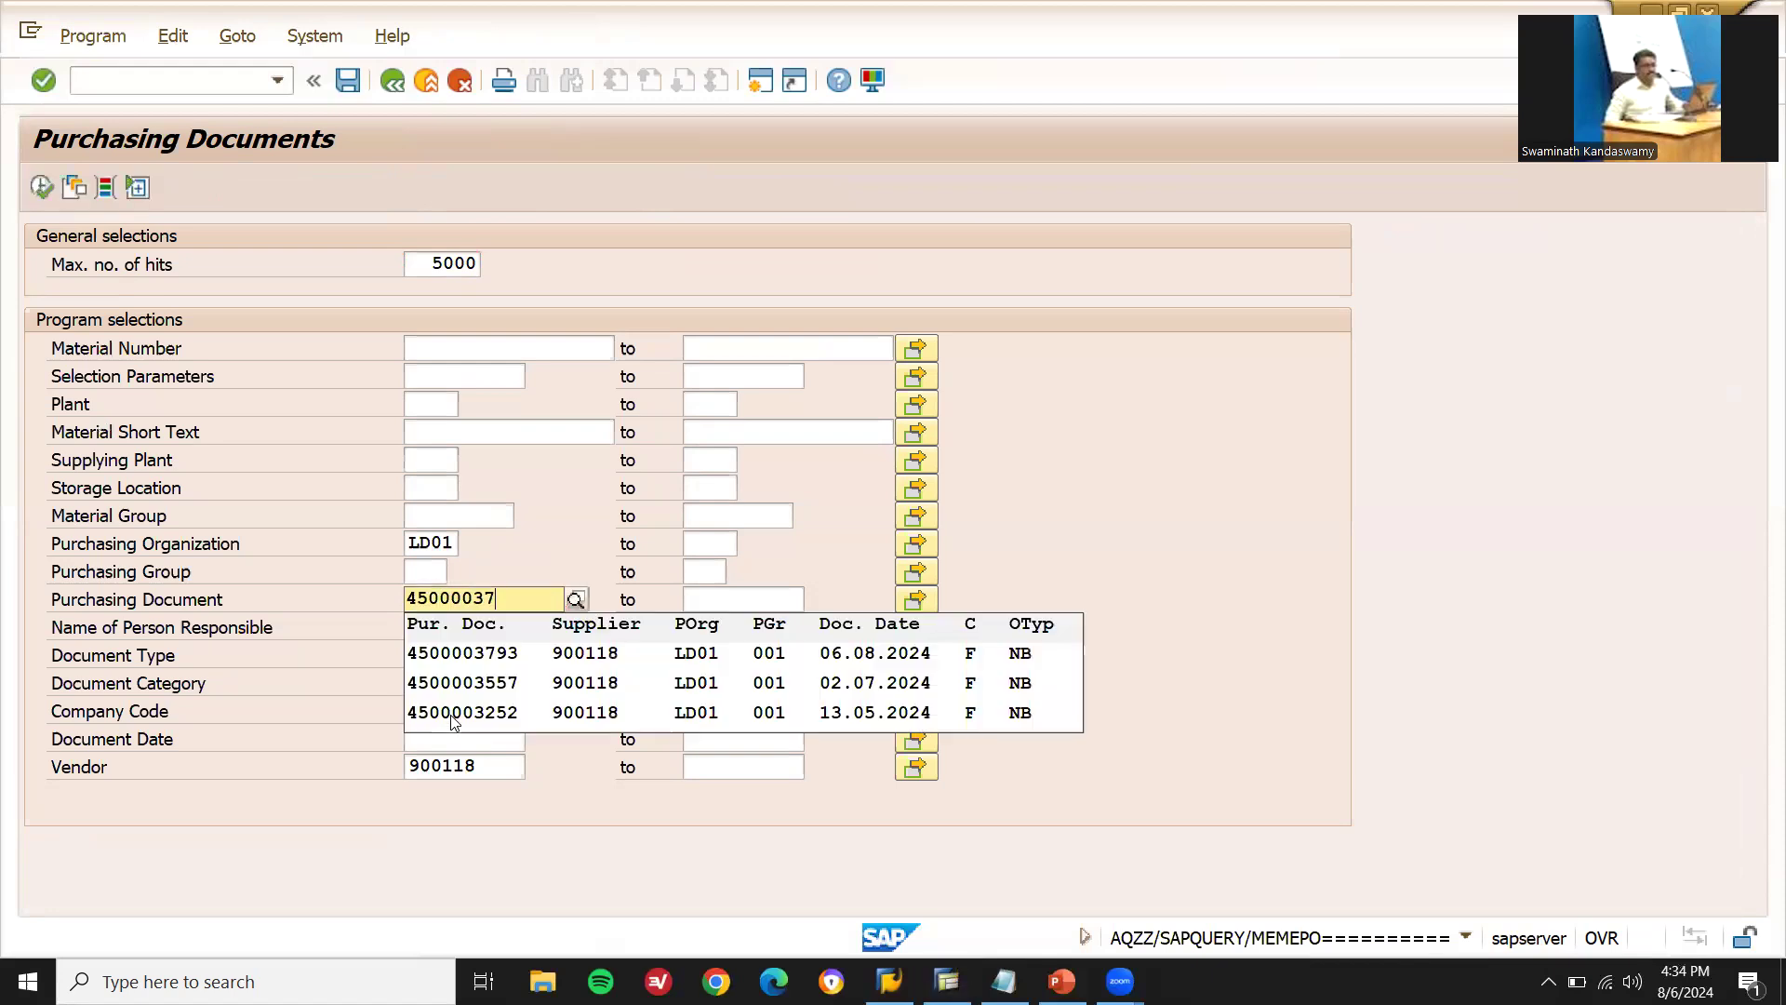
pyautogui.click(535, 799)
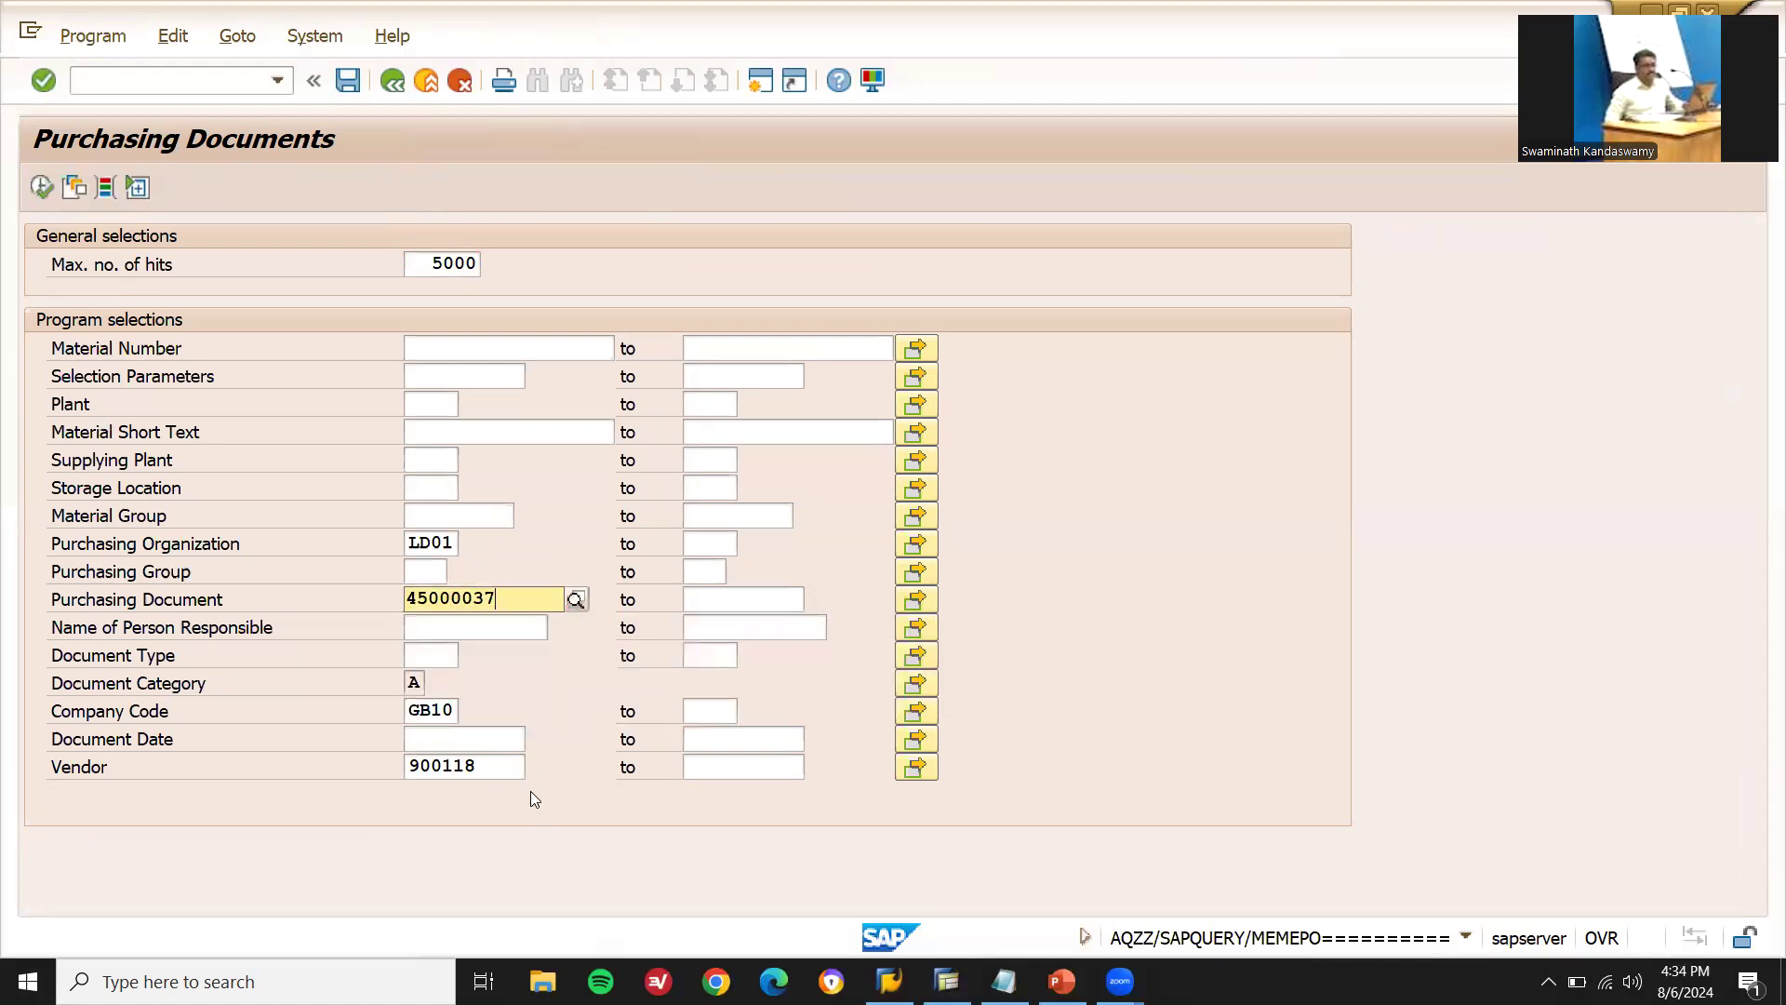
# - Clear Company Code and Vendor so only LD01 remains, and run the search
pyautogui.click(454, 710)
pyautogui.press('BackSpace')
pyautogui.press('BackSpace')
pyautogui.press('BackSpace')
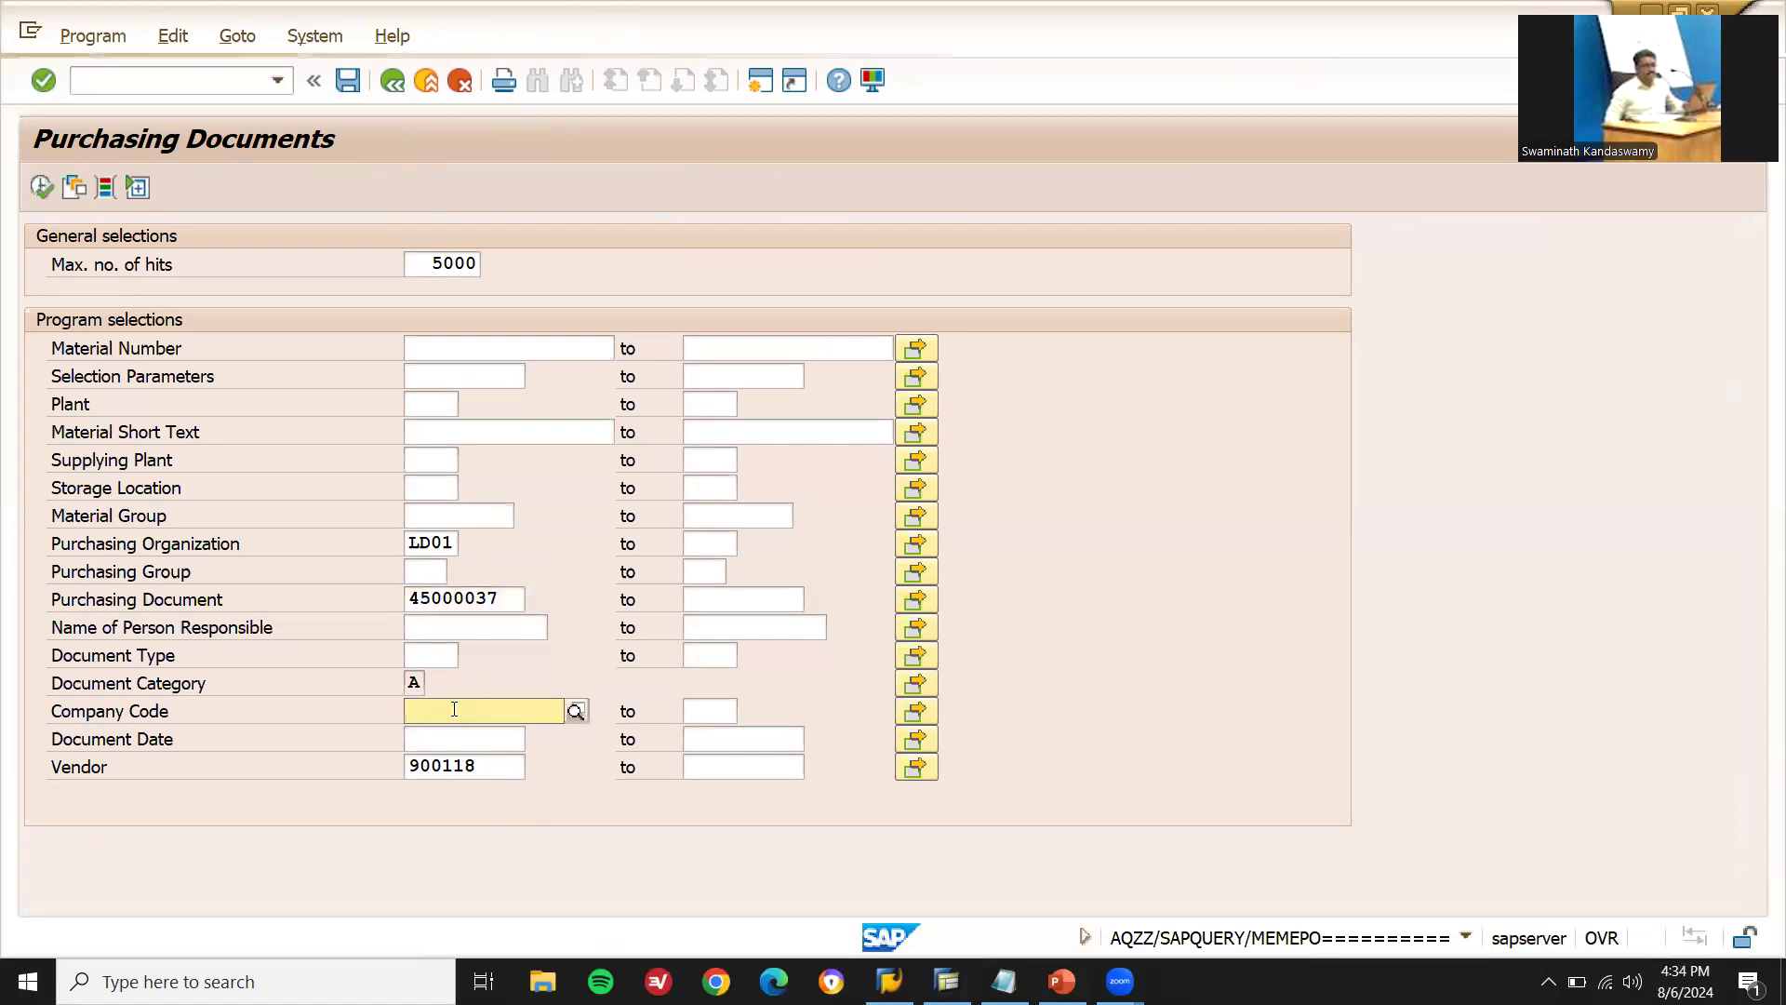
pyautogui.click(513, 600)
pyautogui.doubleClick(513, 600)
pyautogui.press('BackSpace')
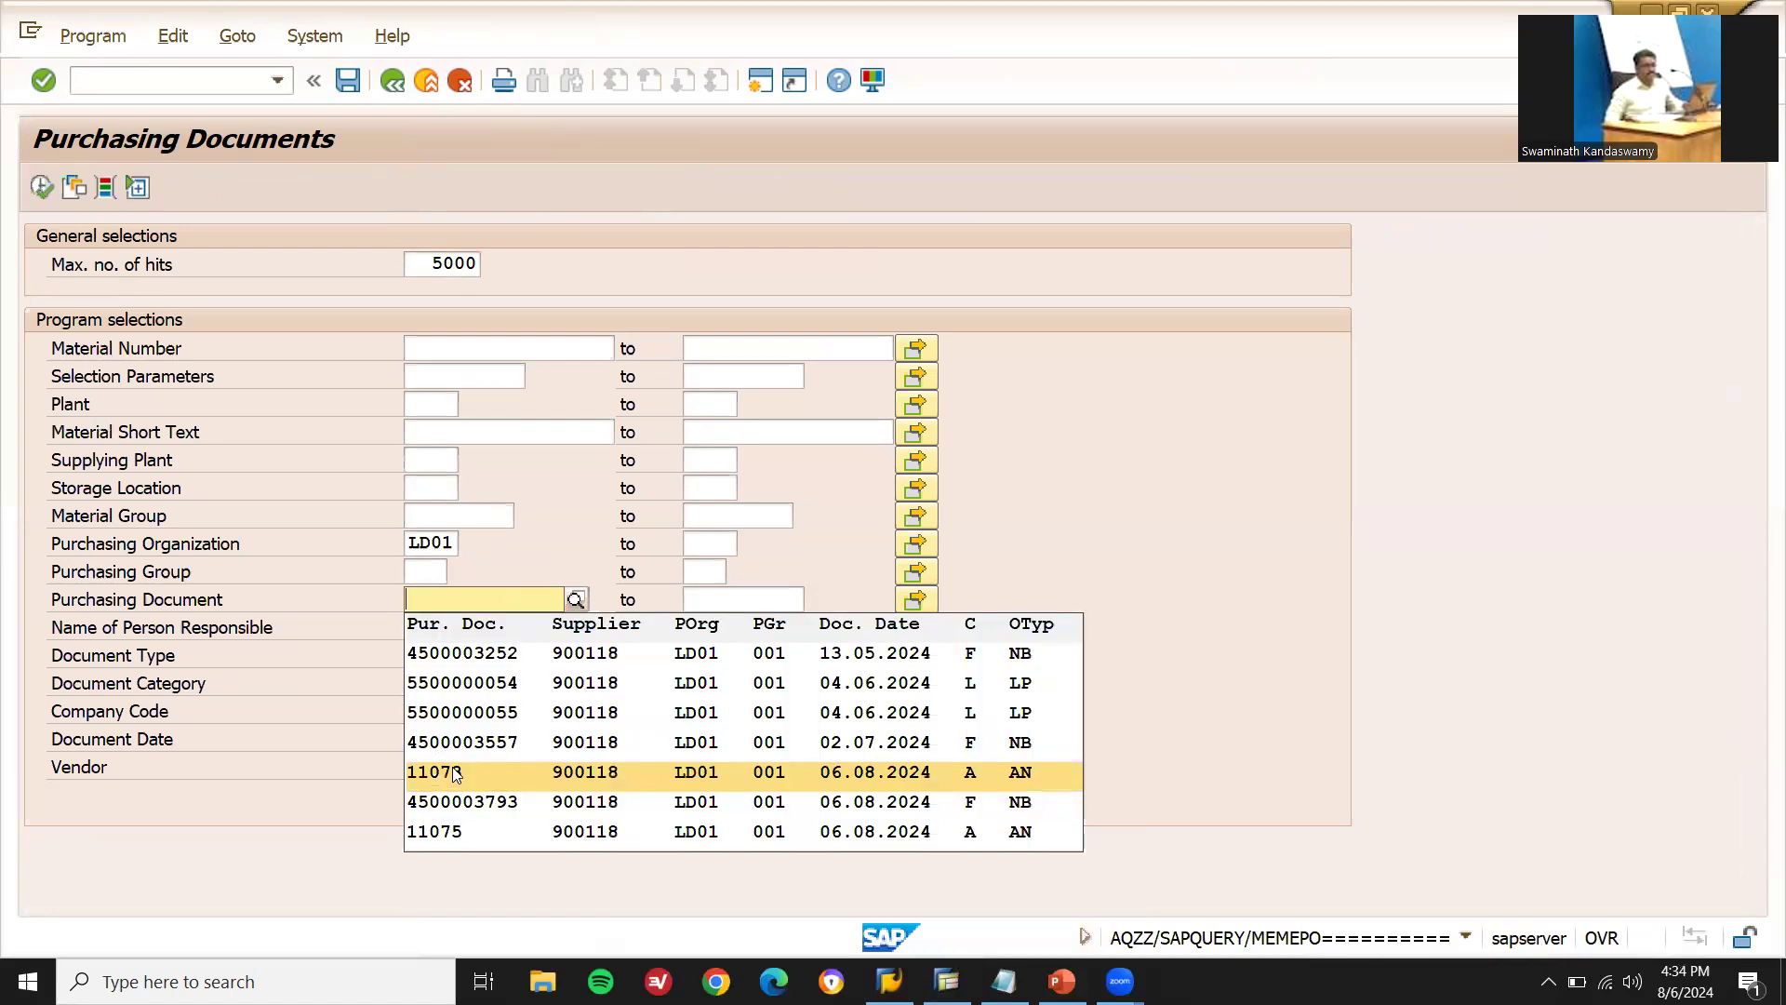
pyautogui.click(272, 757)
pyautogui.click(488, 765)
pyautogui.doubleClick(487, 765)
pyautogui.press('BackSpace')
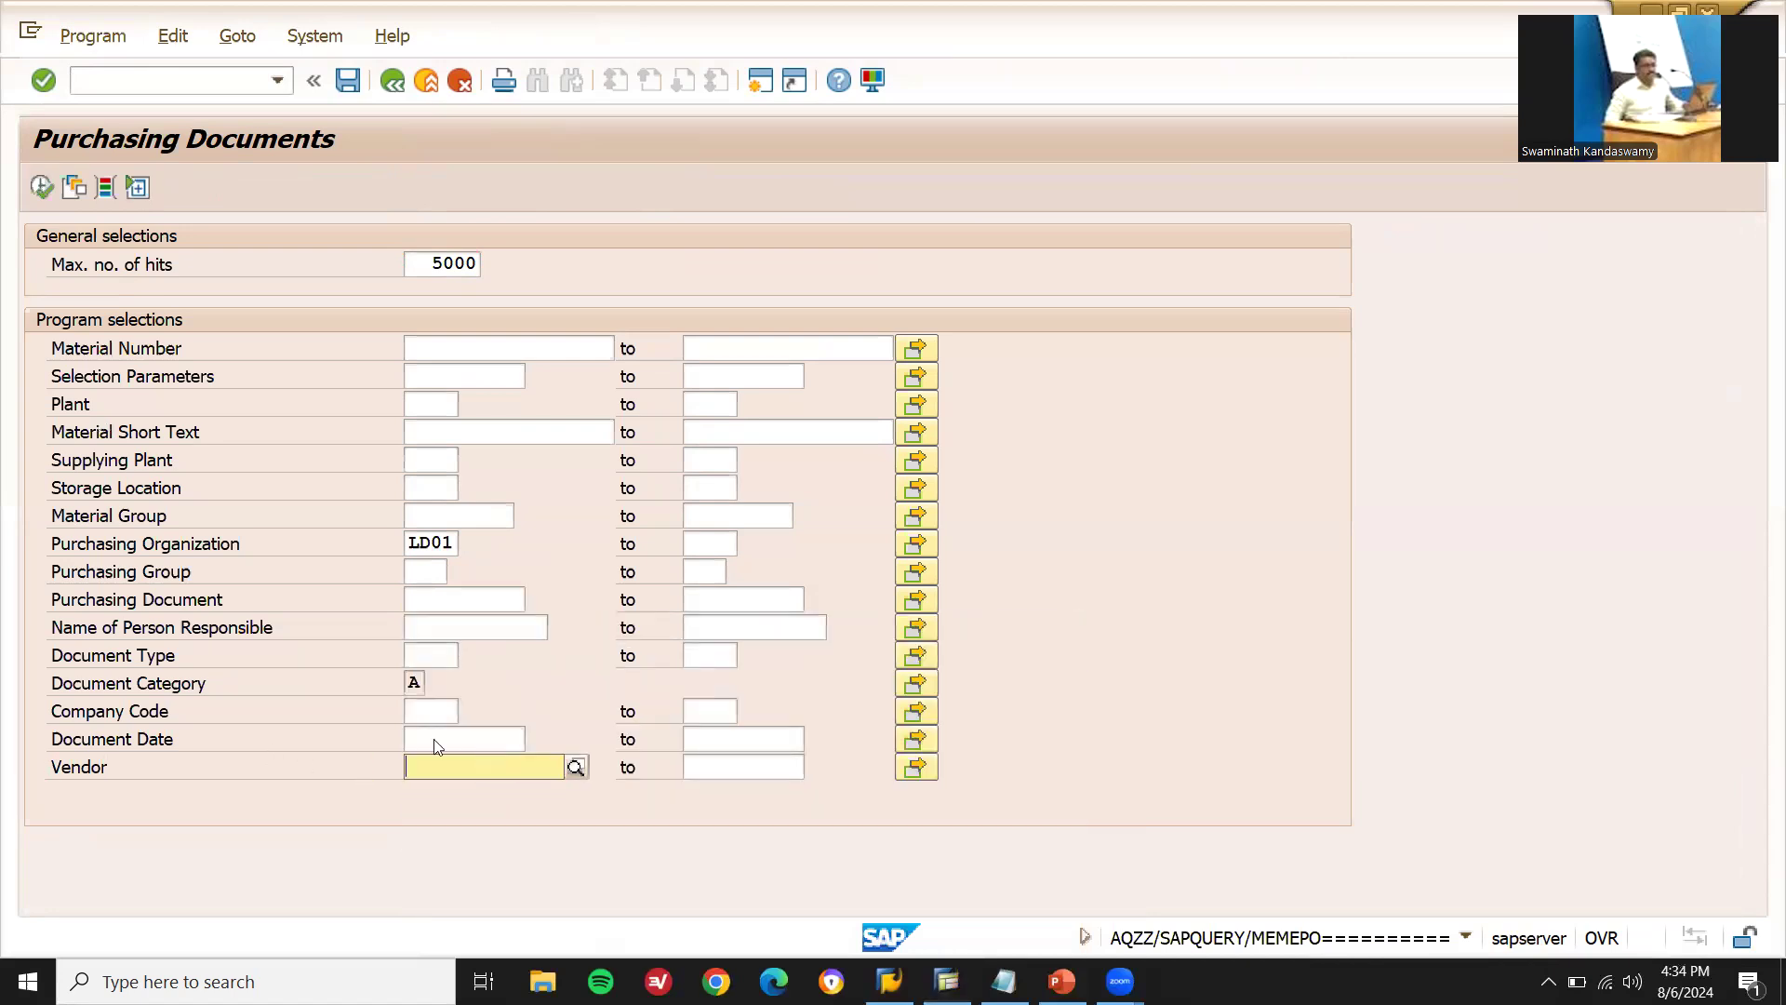
pyautogui.click(40, 194)
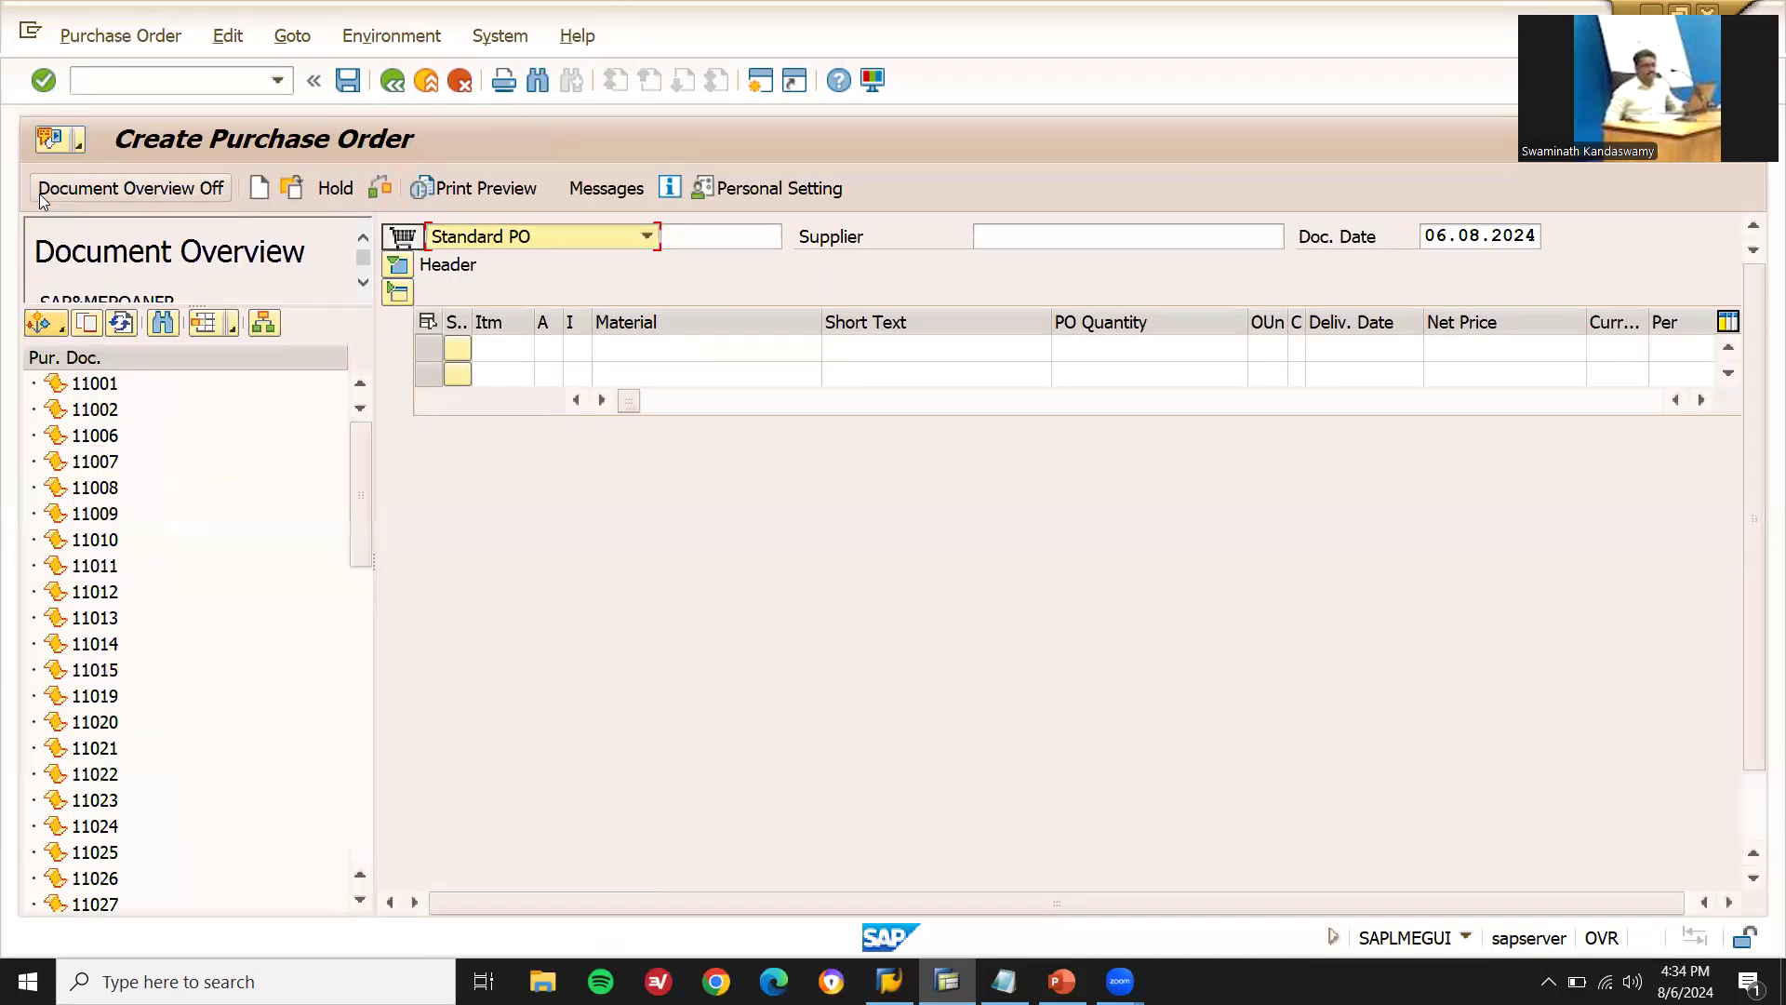
# - Adopt RFQ 11076's Nitrate, Floxin and Sodium Chloride items, then request a new purchase order
pyautogui.moveTo(356, 548); pyautogui.dragTo(358, 837)
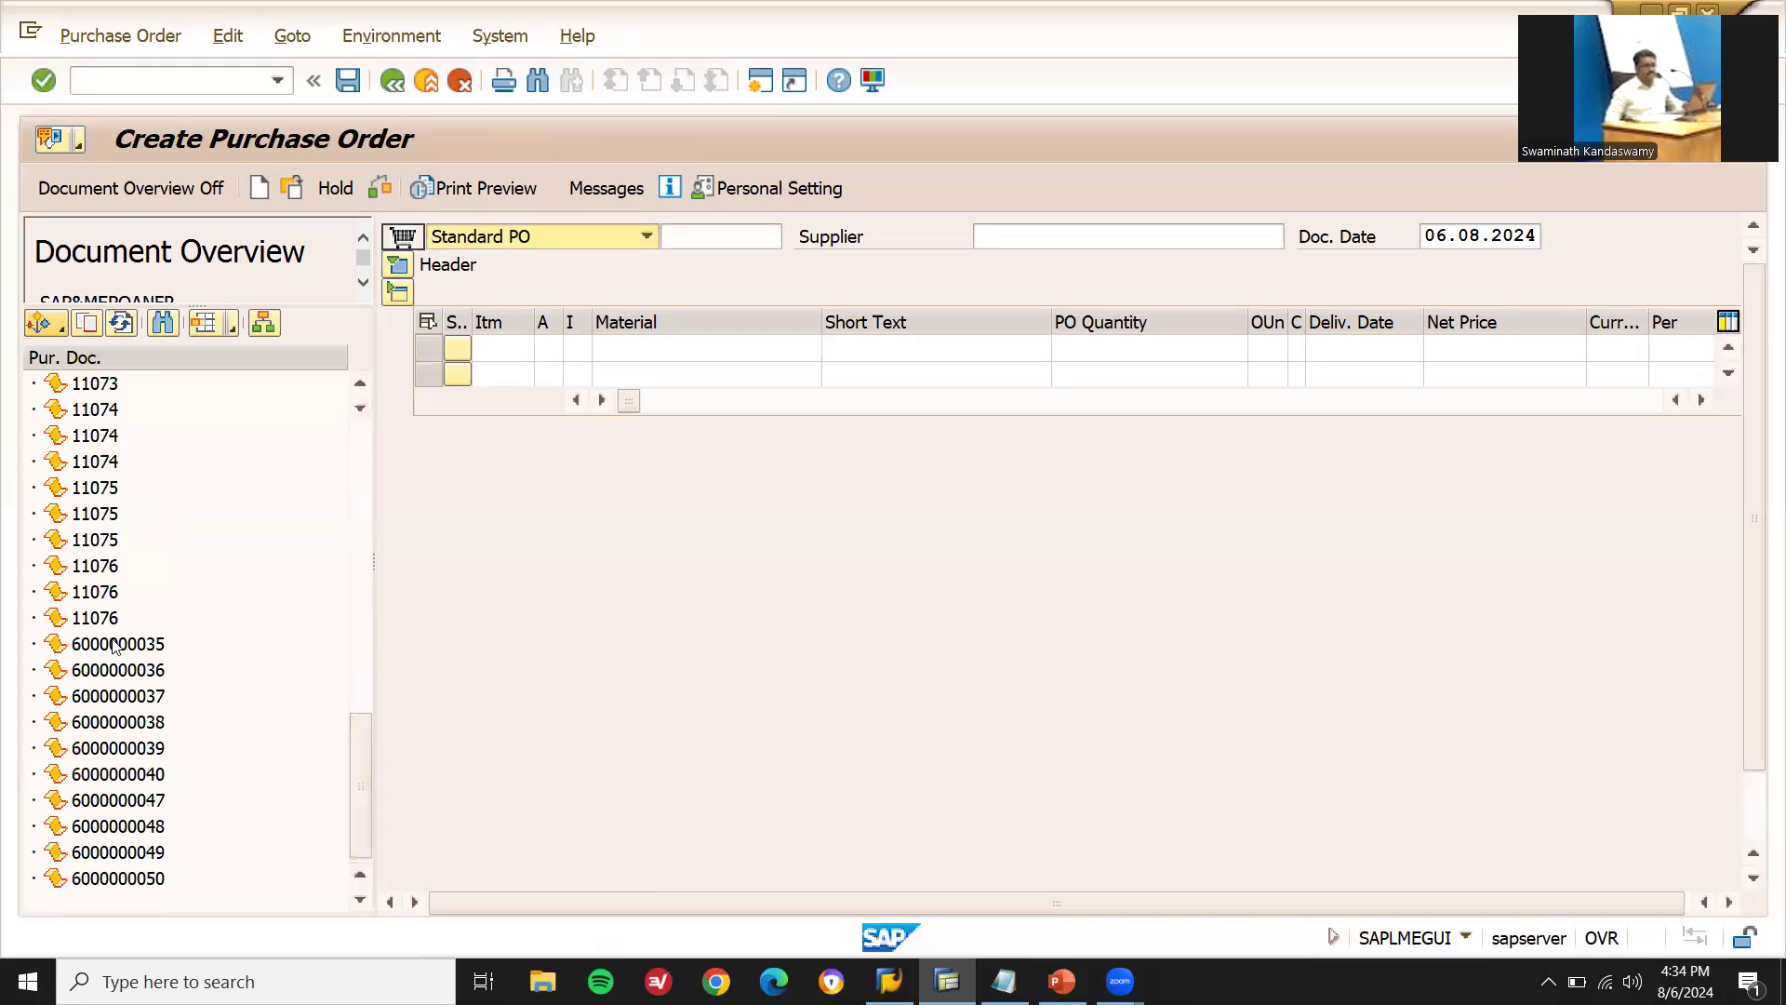
pyautogui.click(96, 566)
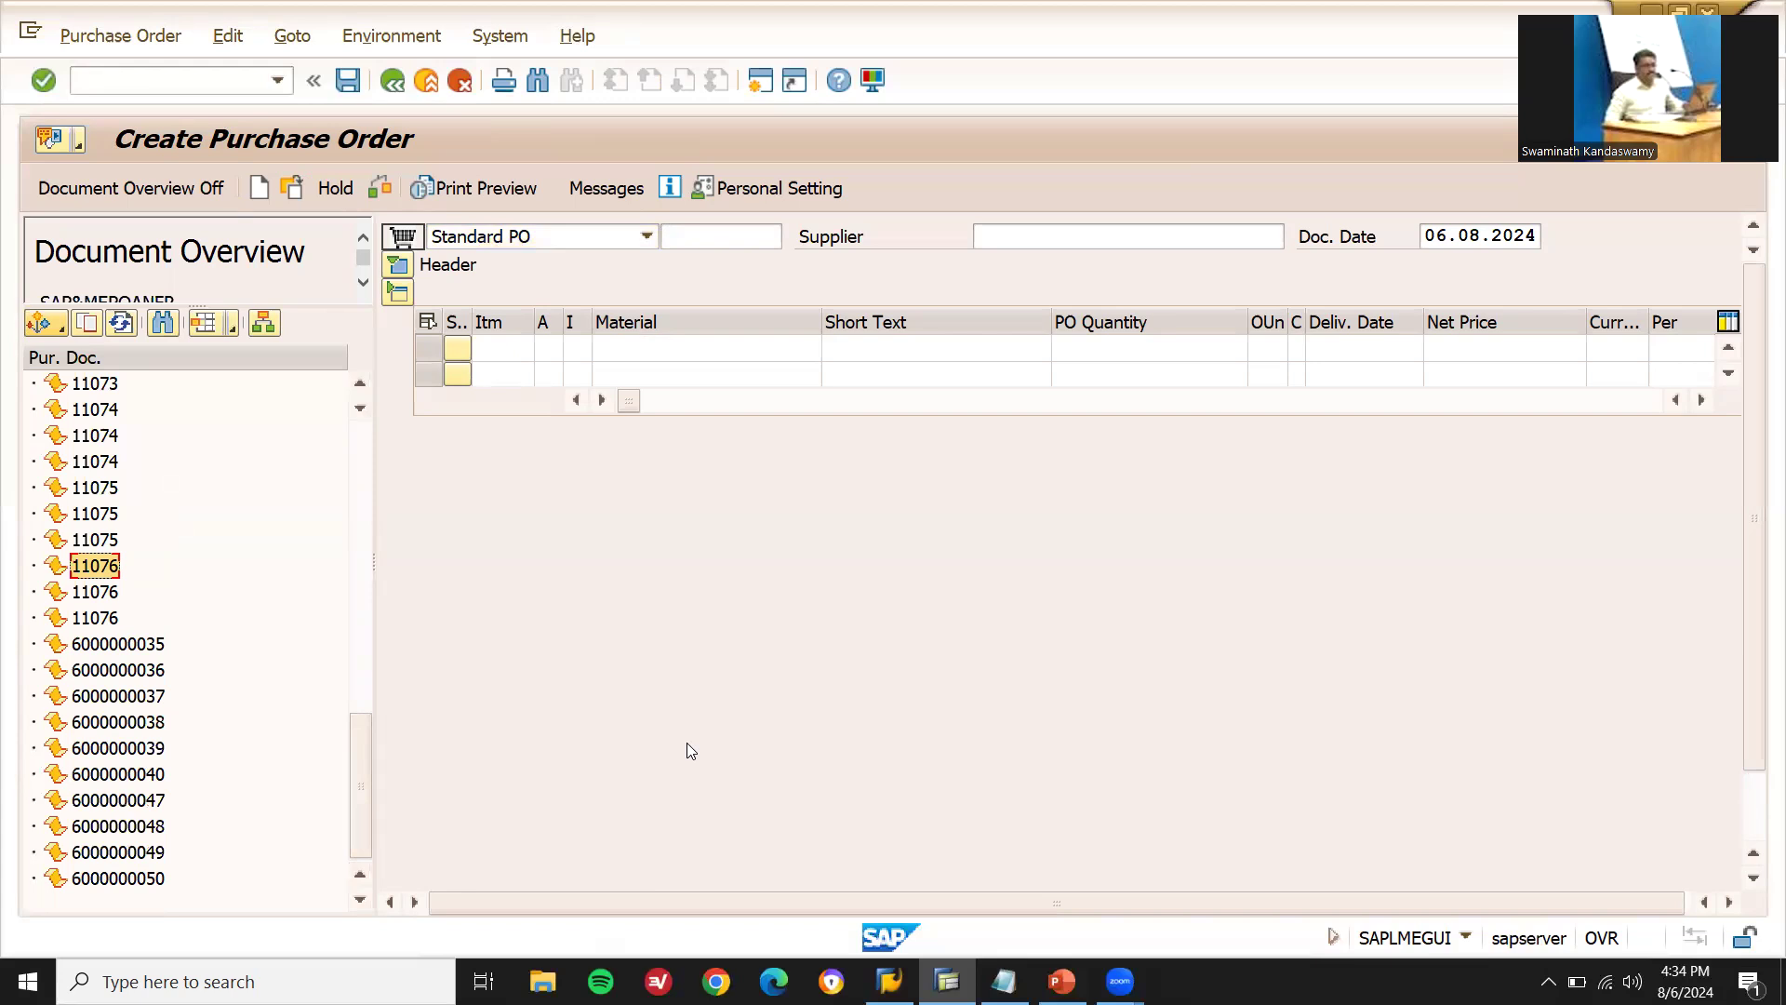
pyautogui.click(93, 326)
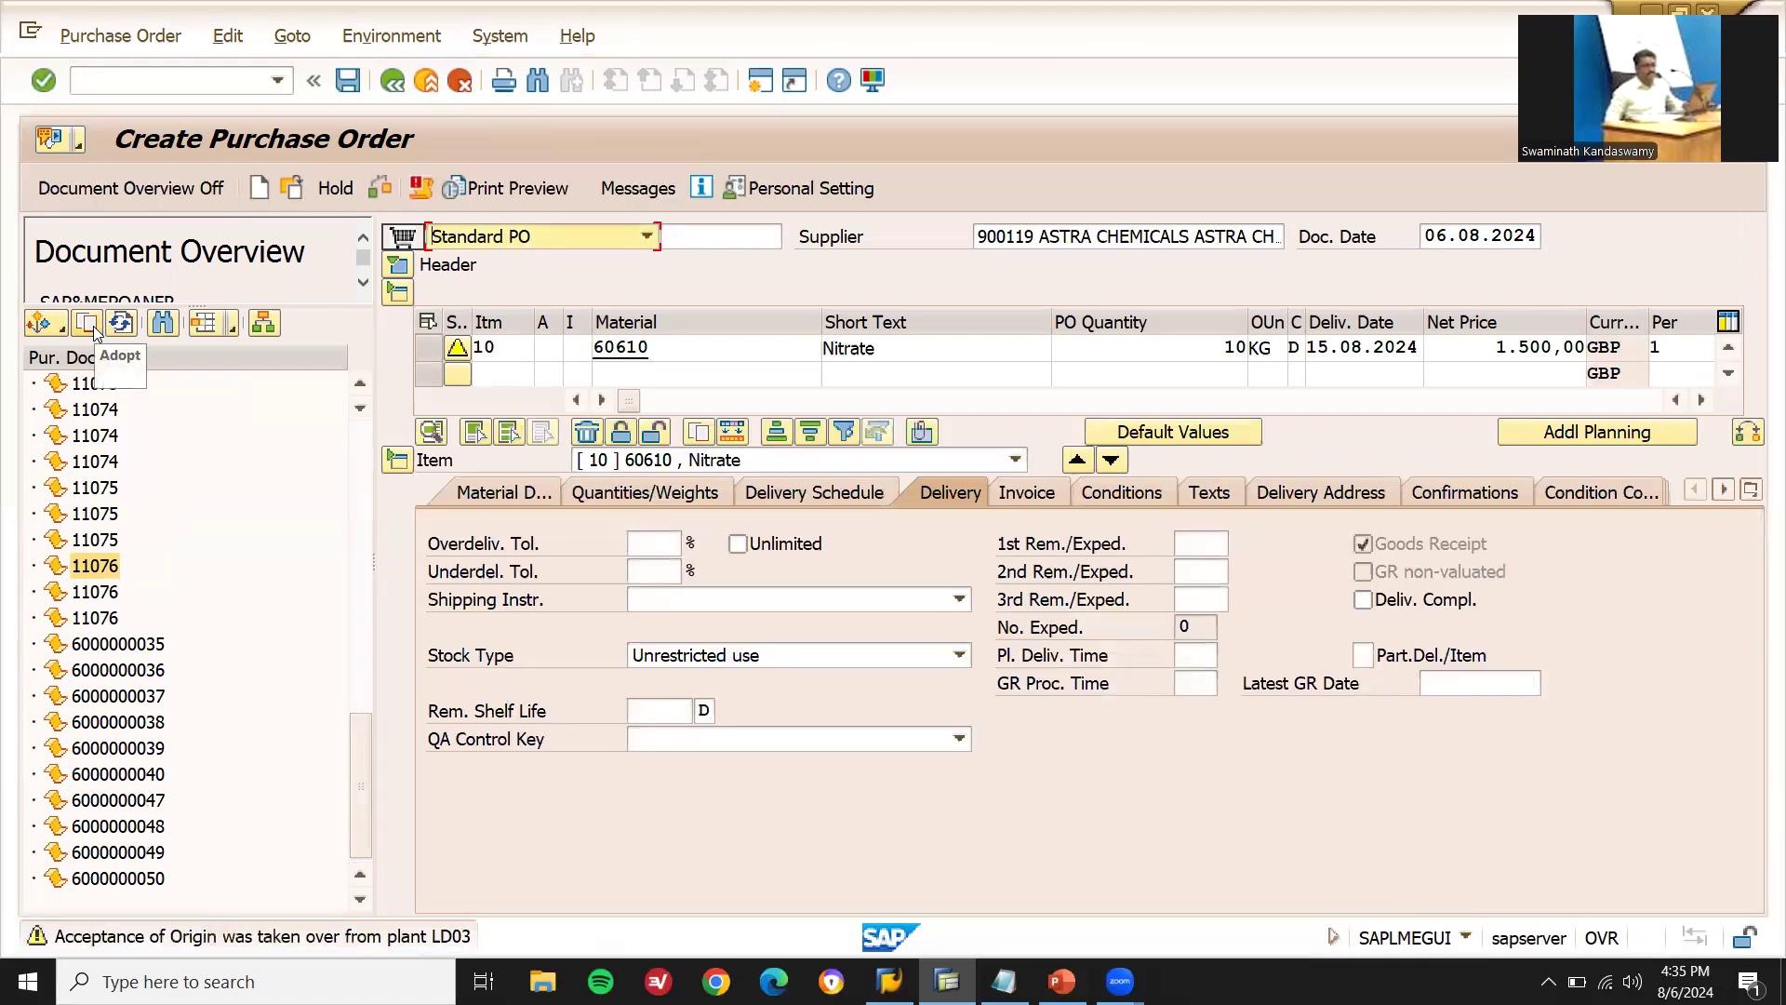
pyautogui.press('Return')
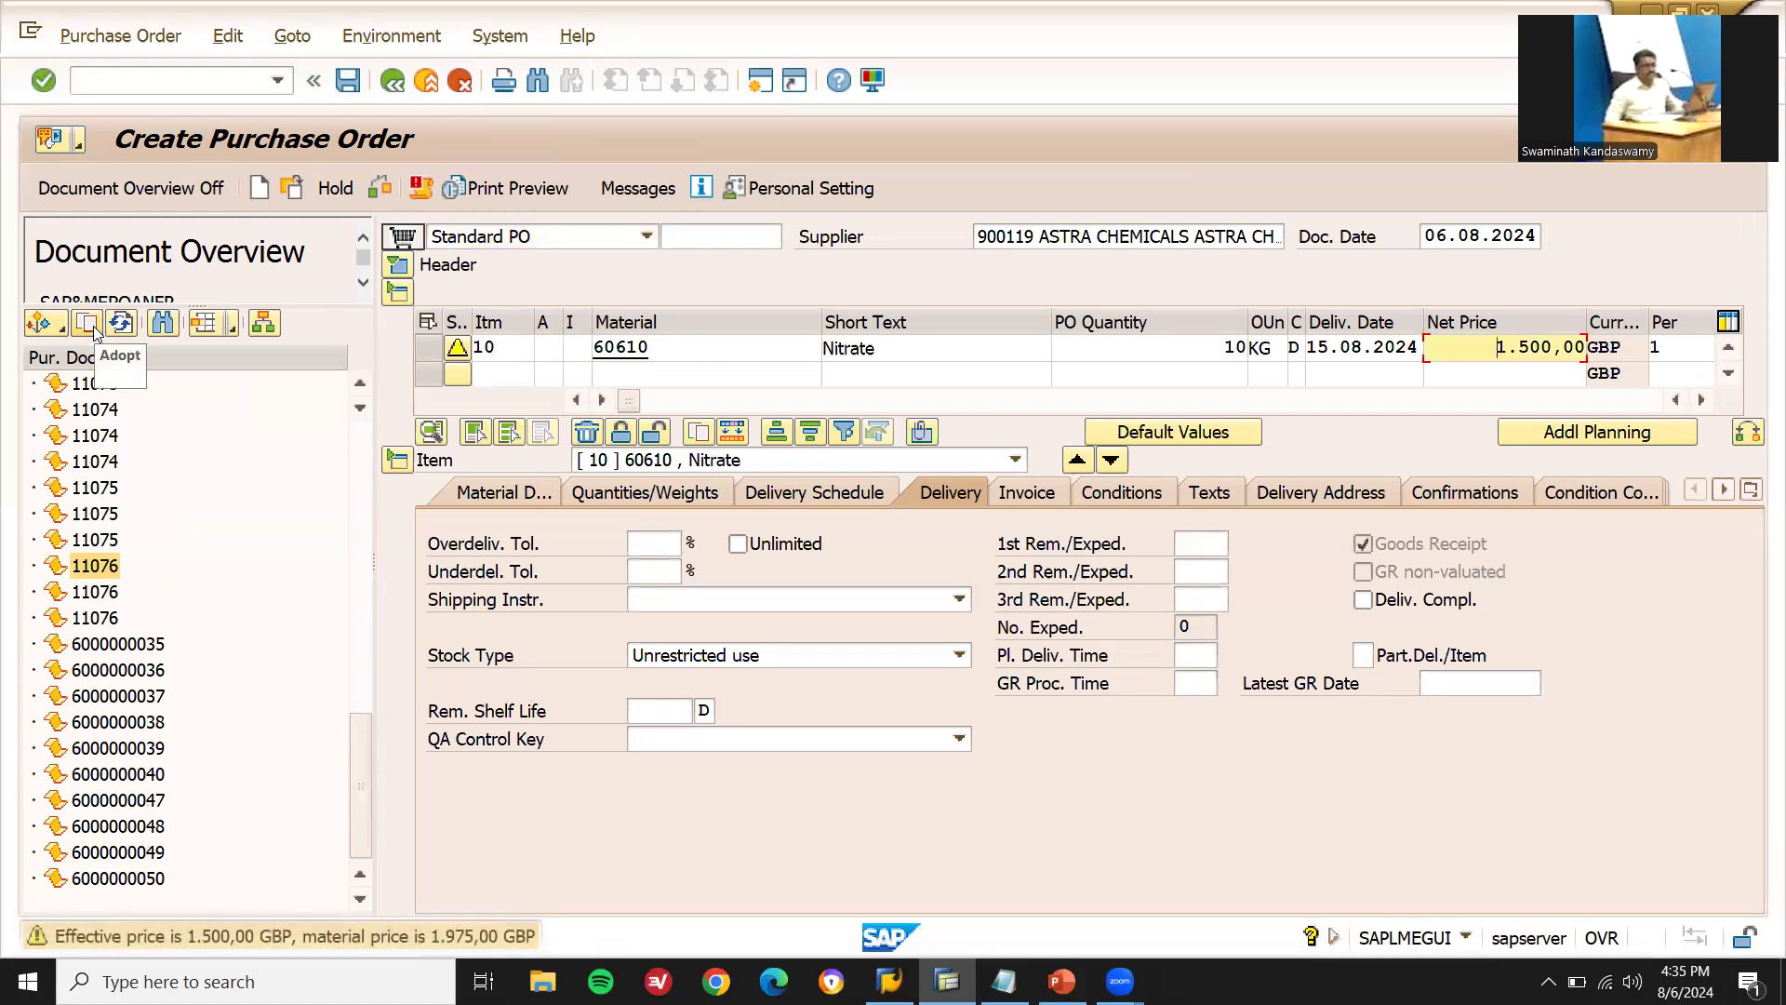
pyautogui.click(78, 601)
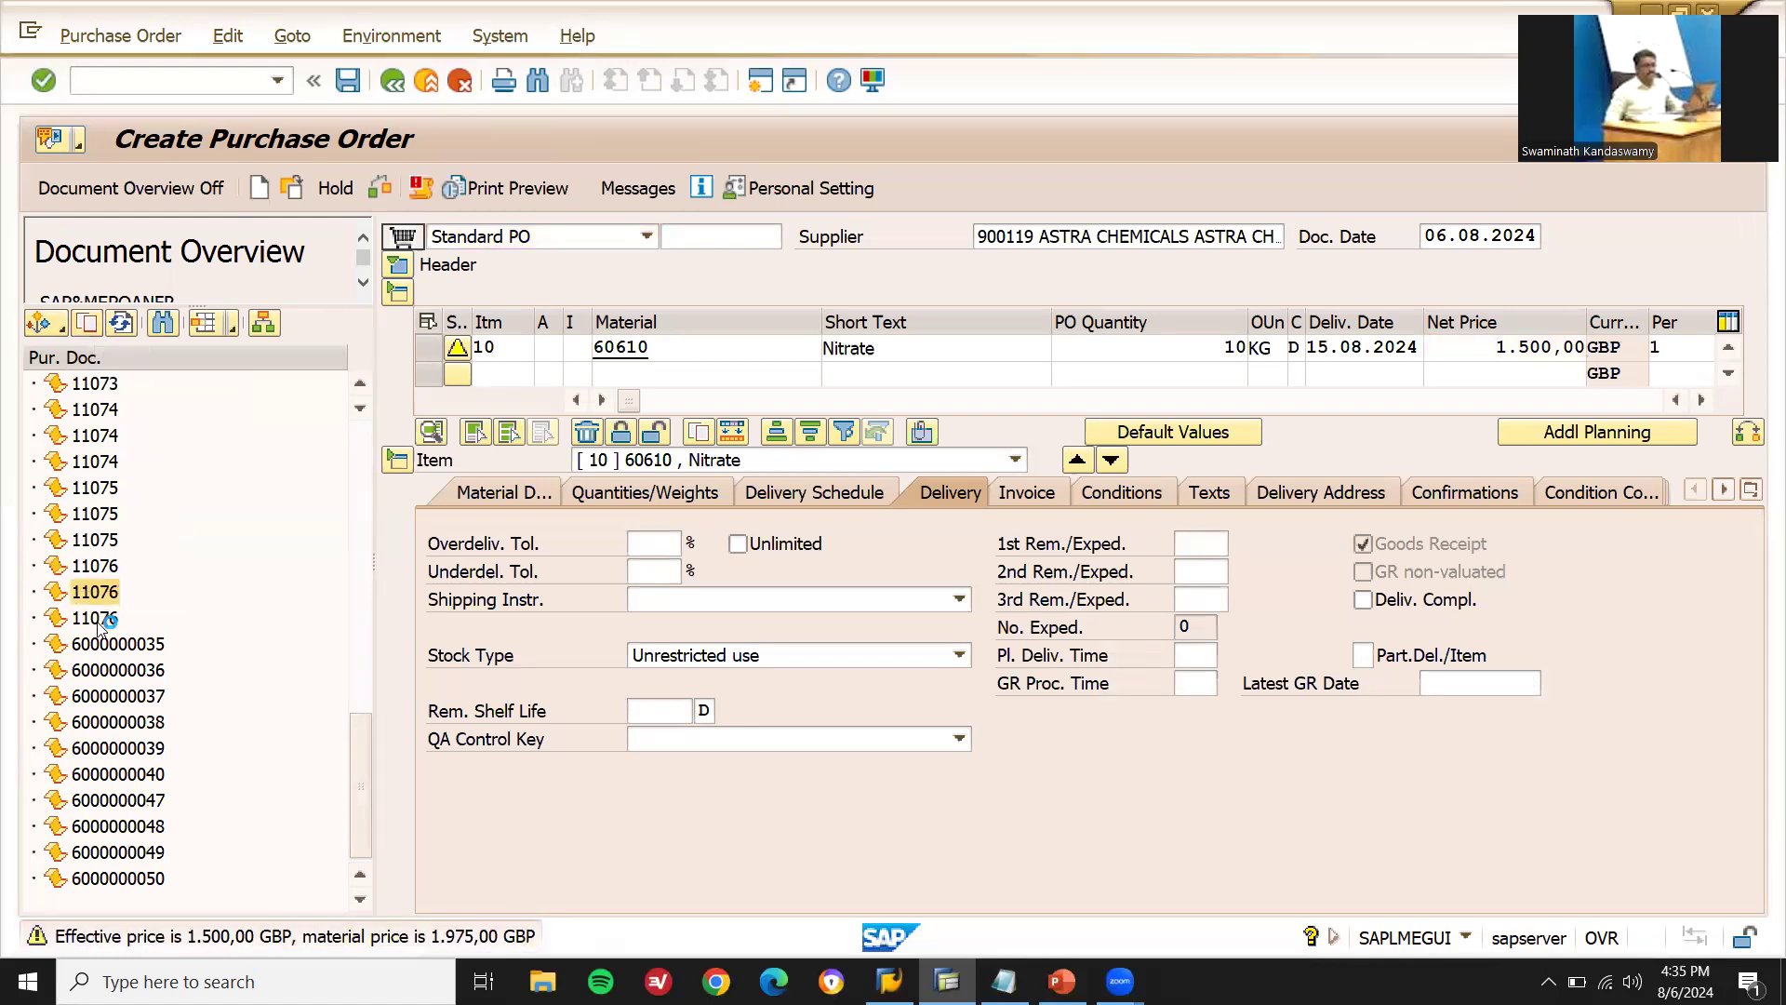
pyautogui.click(97, 620)
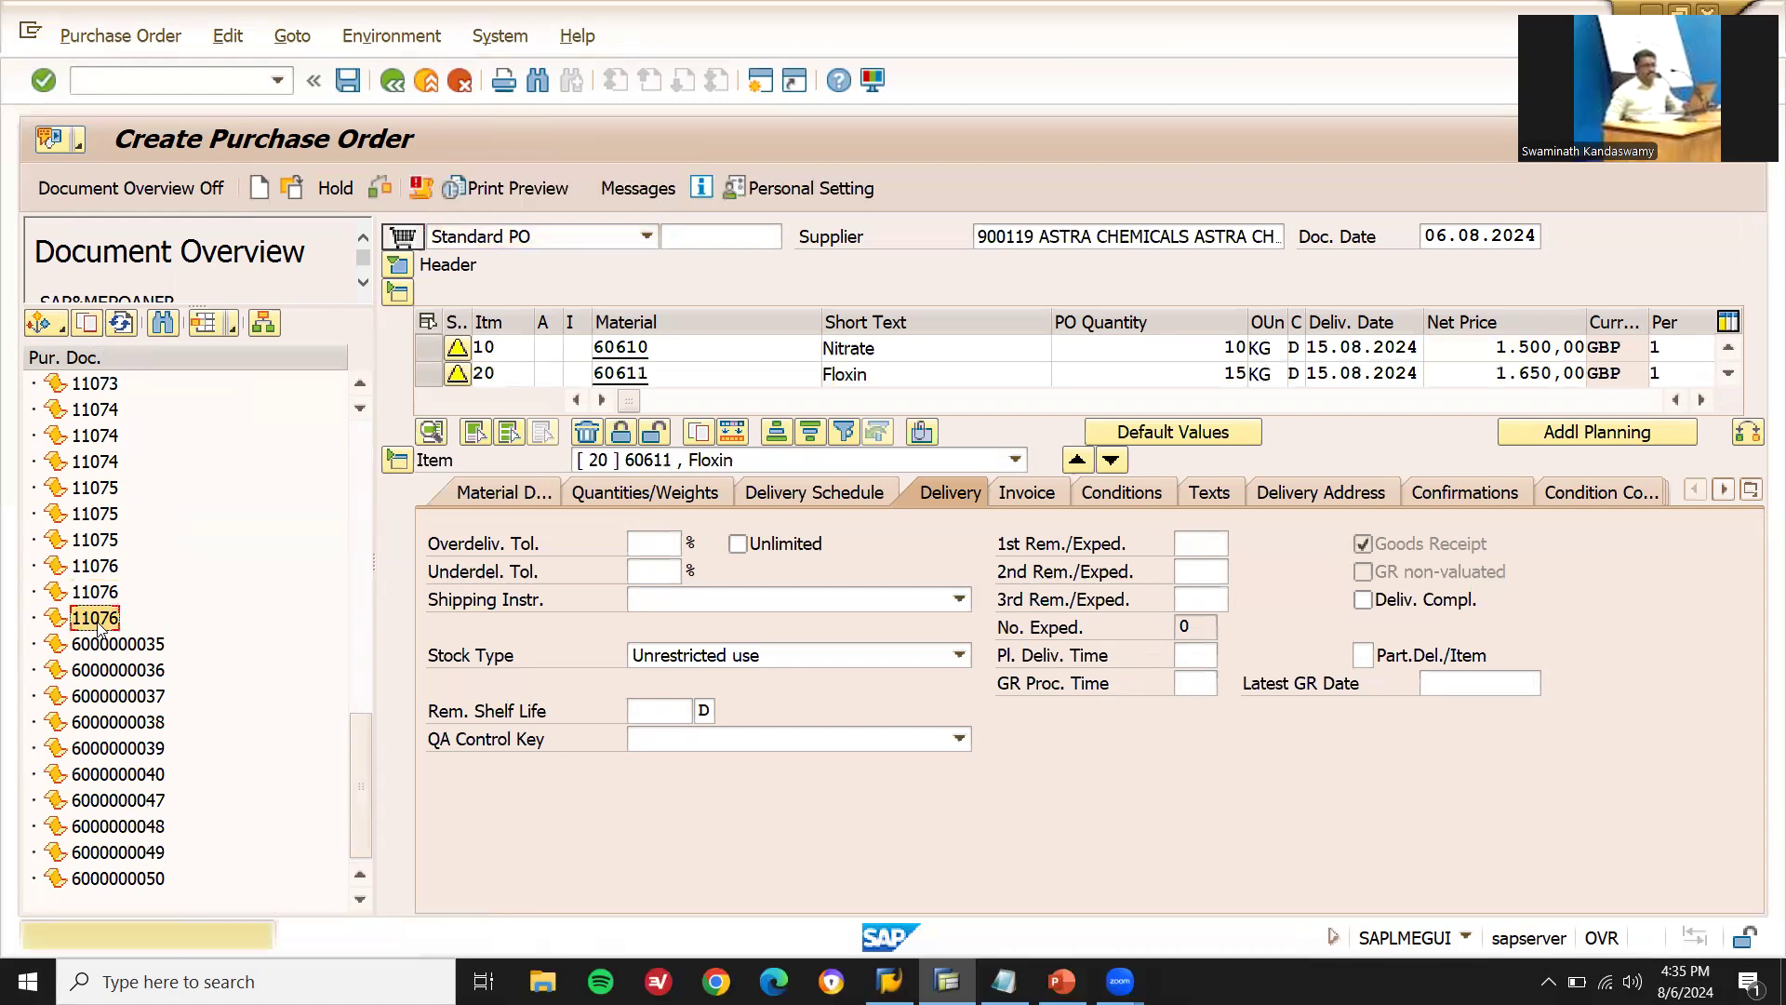
pyautogui.click(88, 324)
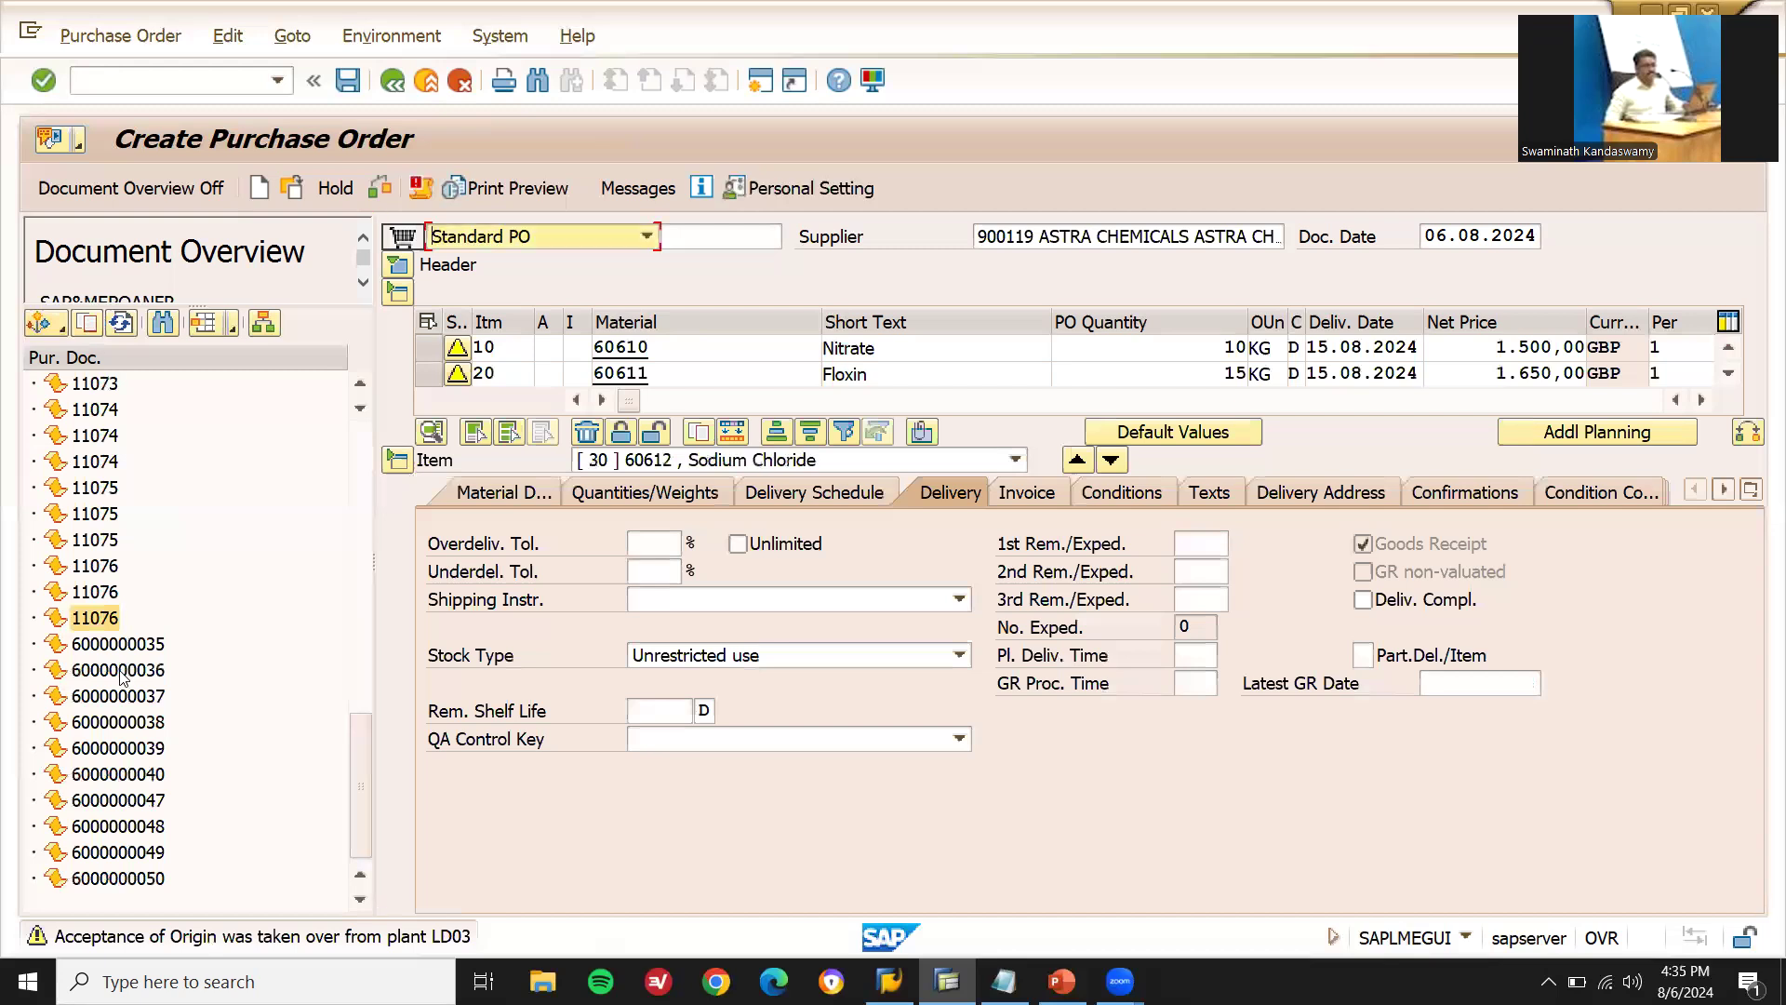
pyautogui.click(260, 188)
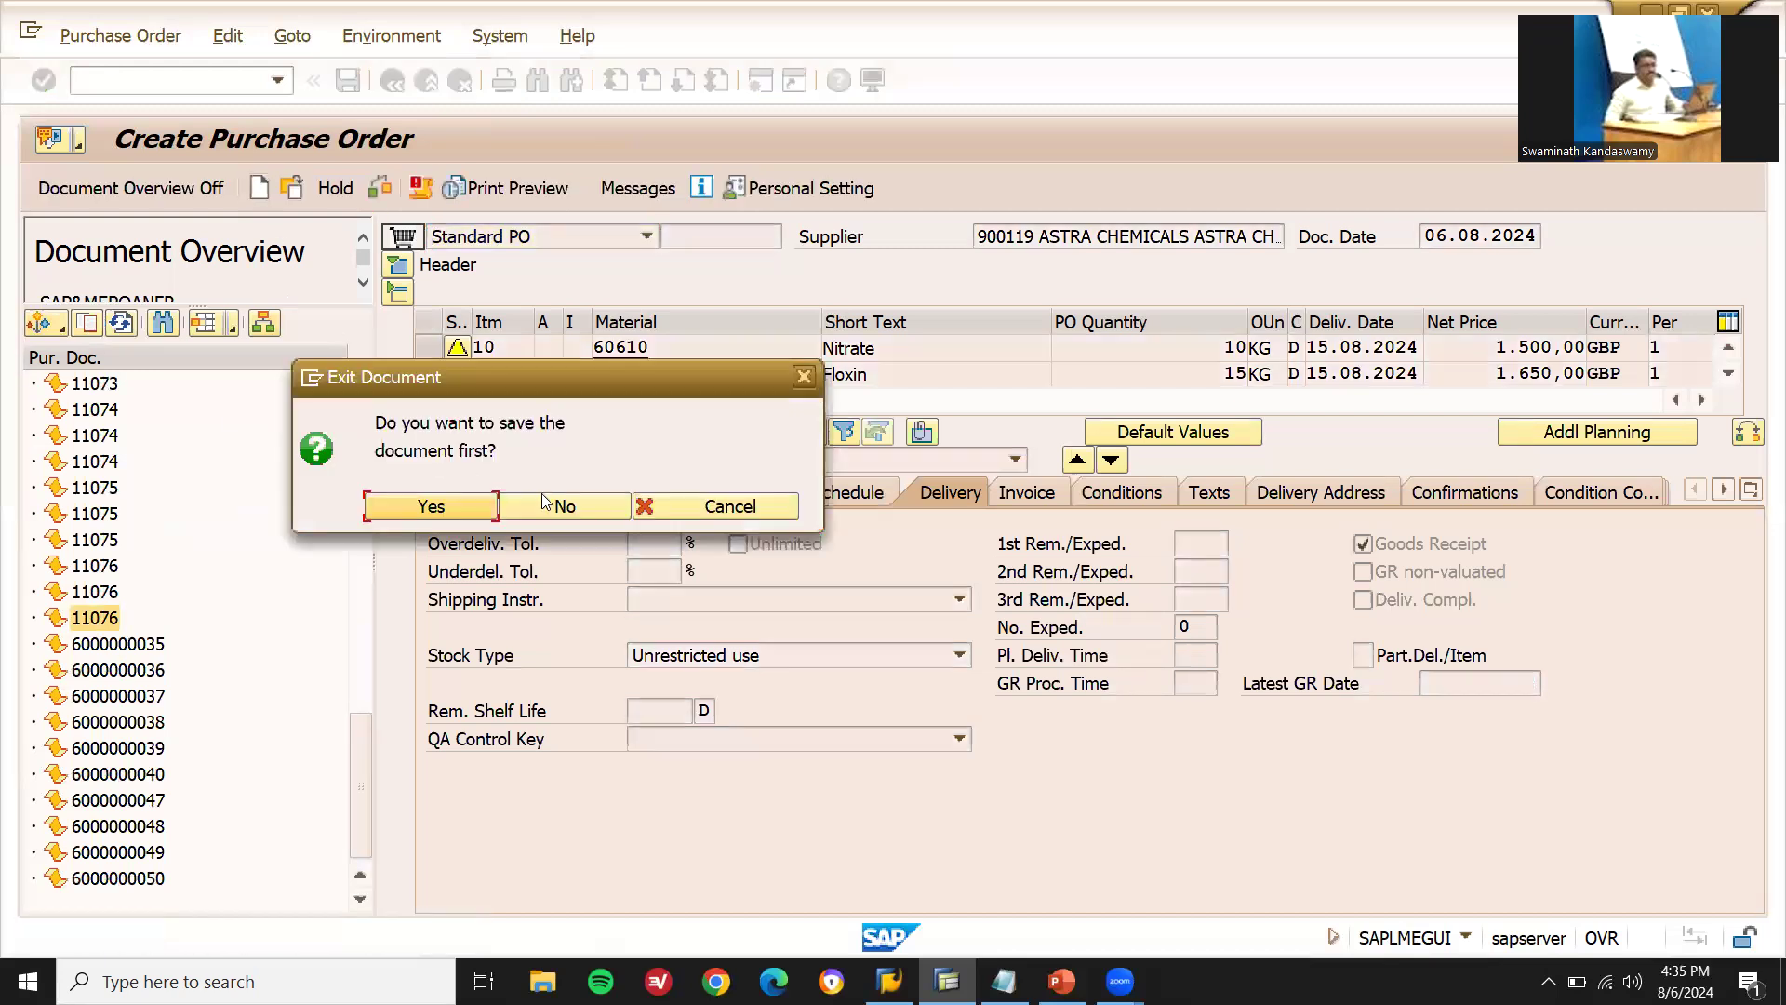
# - Discard the draft and try adopting RFQ 11075's items, which are rejected as blocked
pyautogui.click(549, 507)
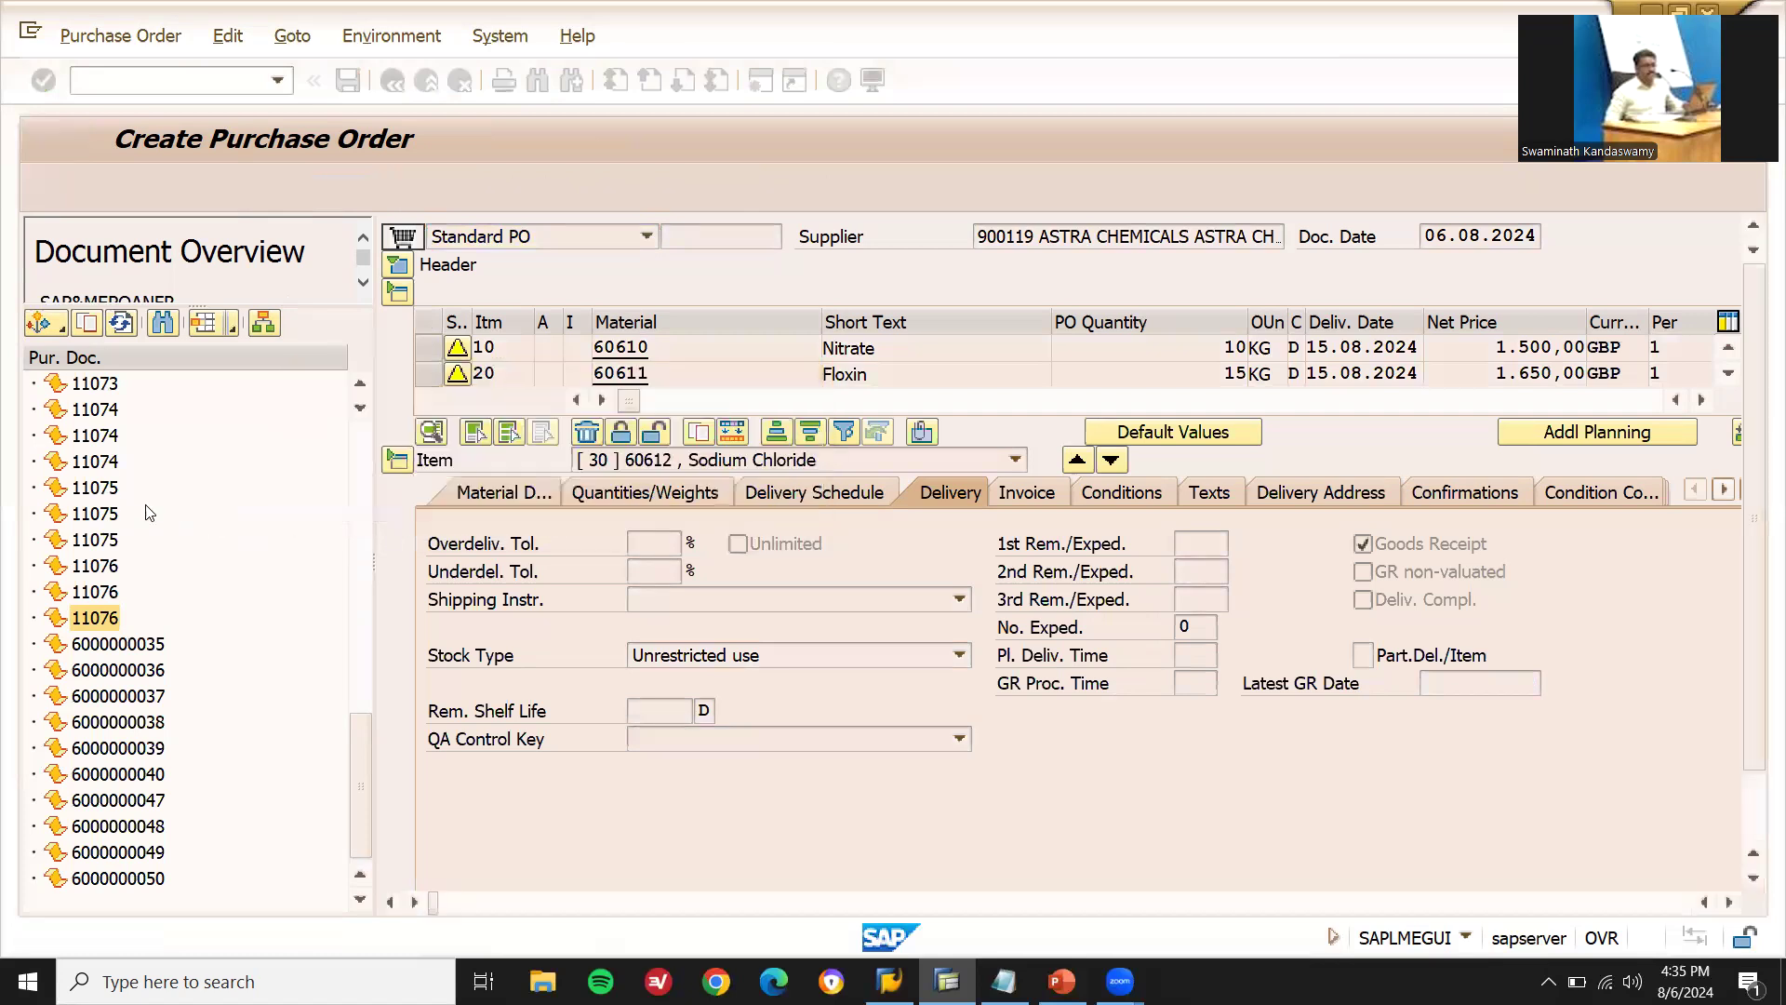
pyautogui.click(96, 487)
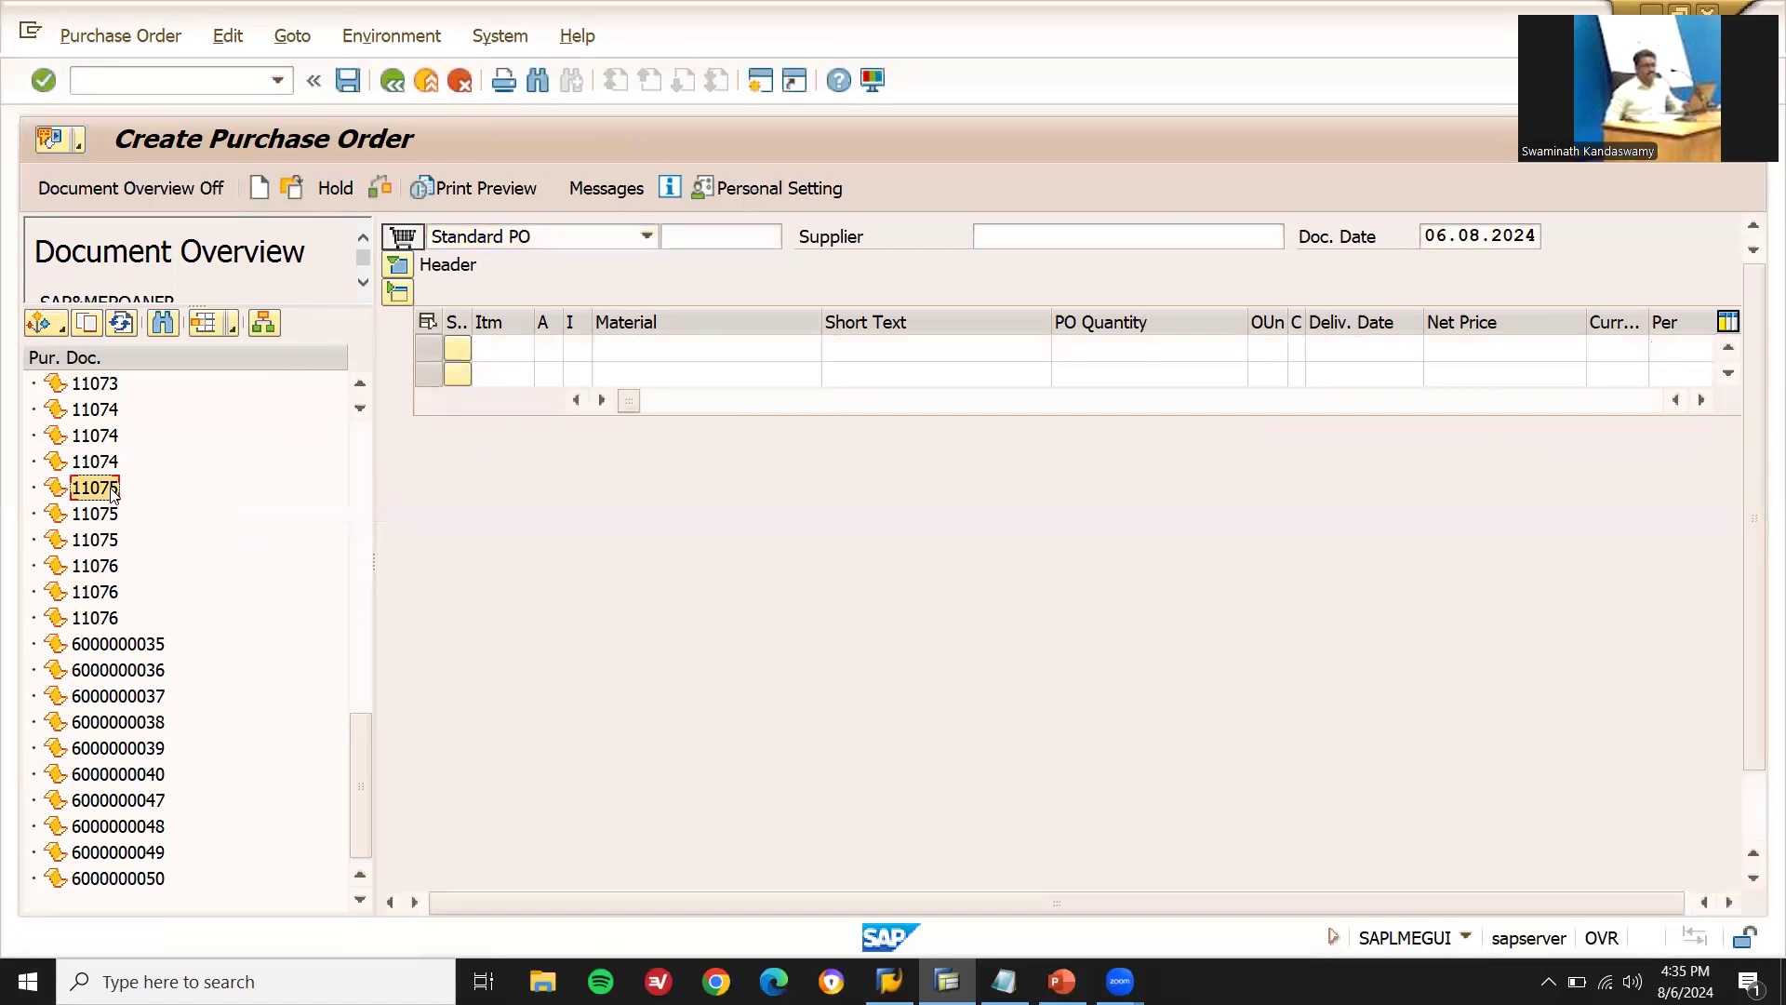
pyautogui.click(88, 323)
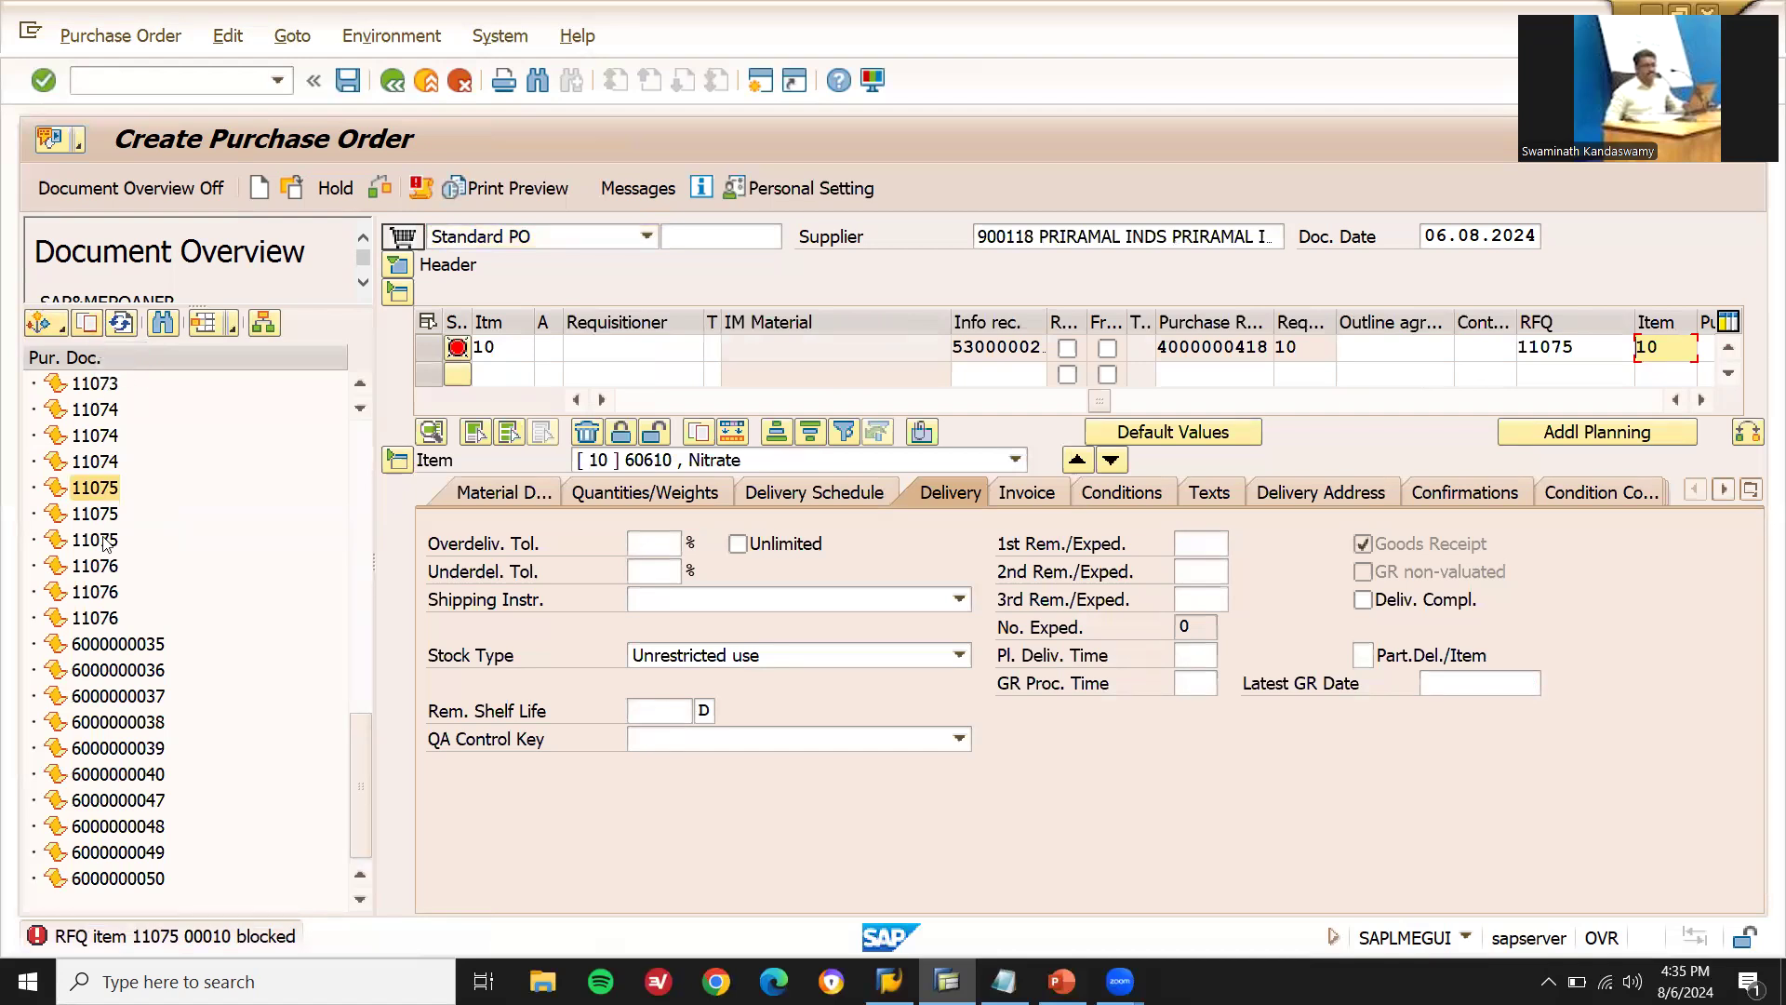
pyautogui.click(91, 325)
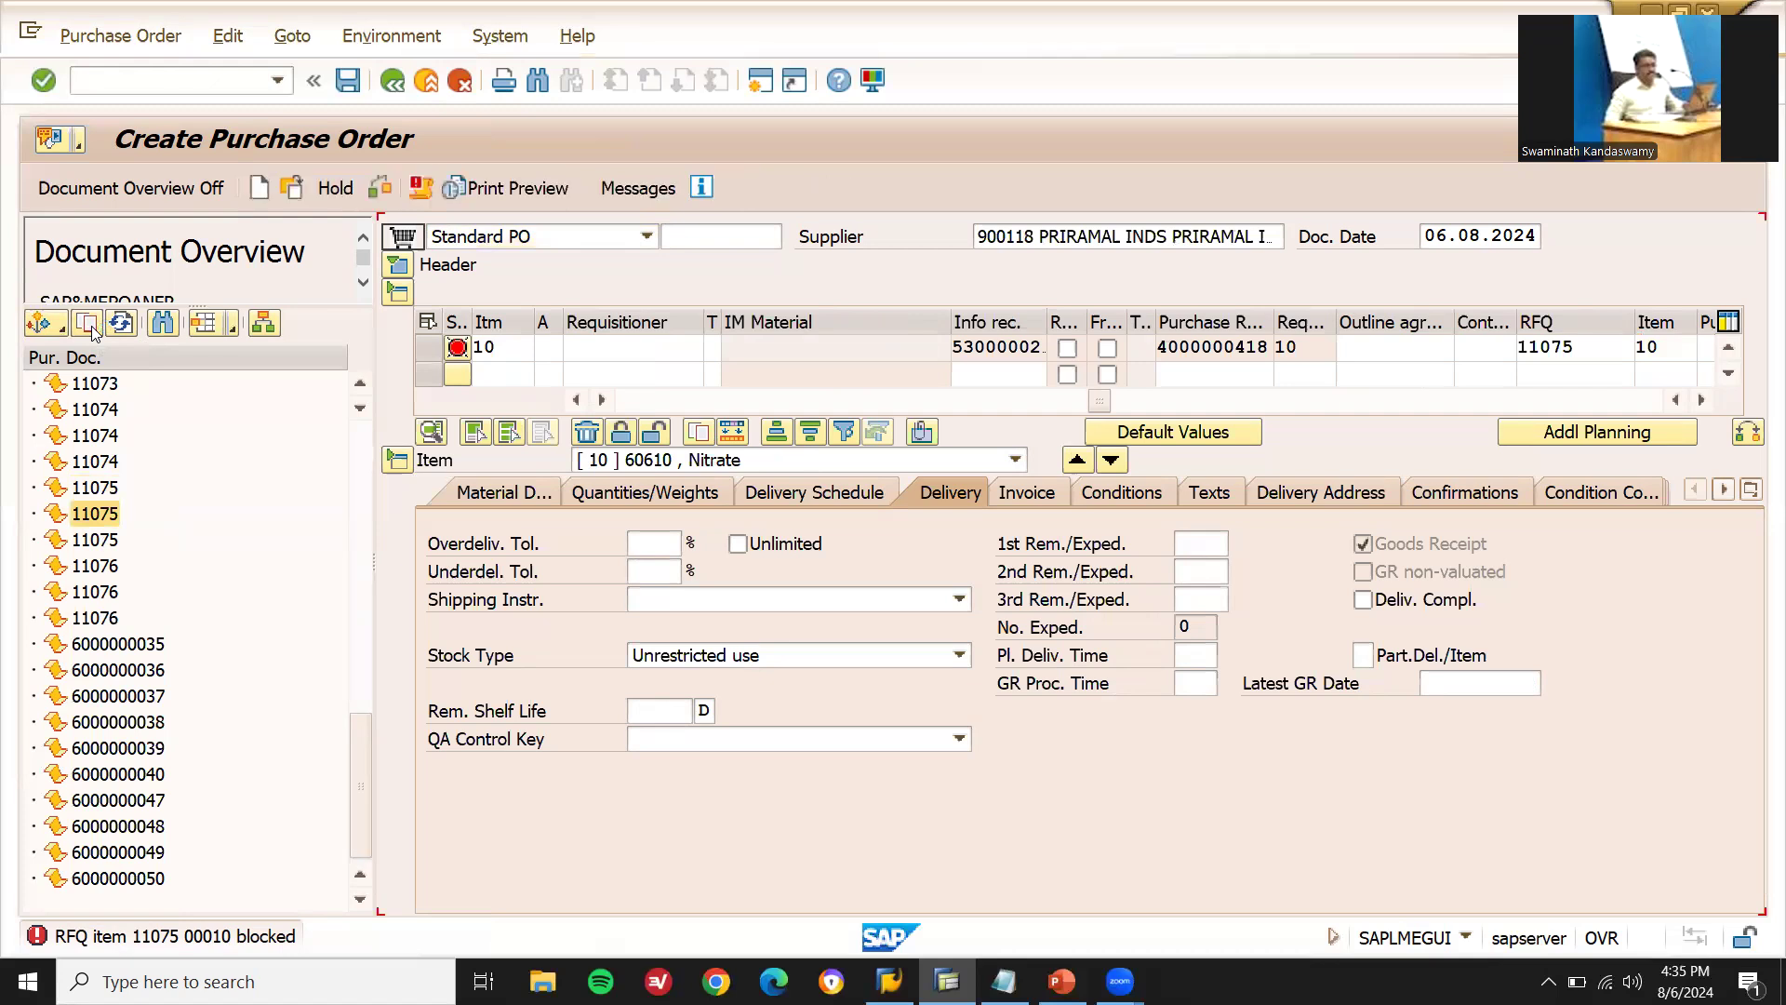
pyautogui.click(95, 541)
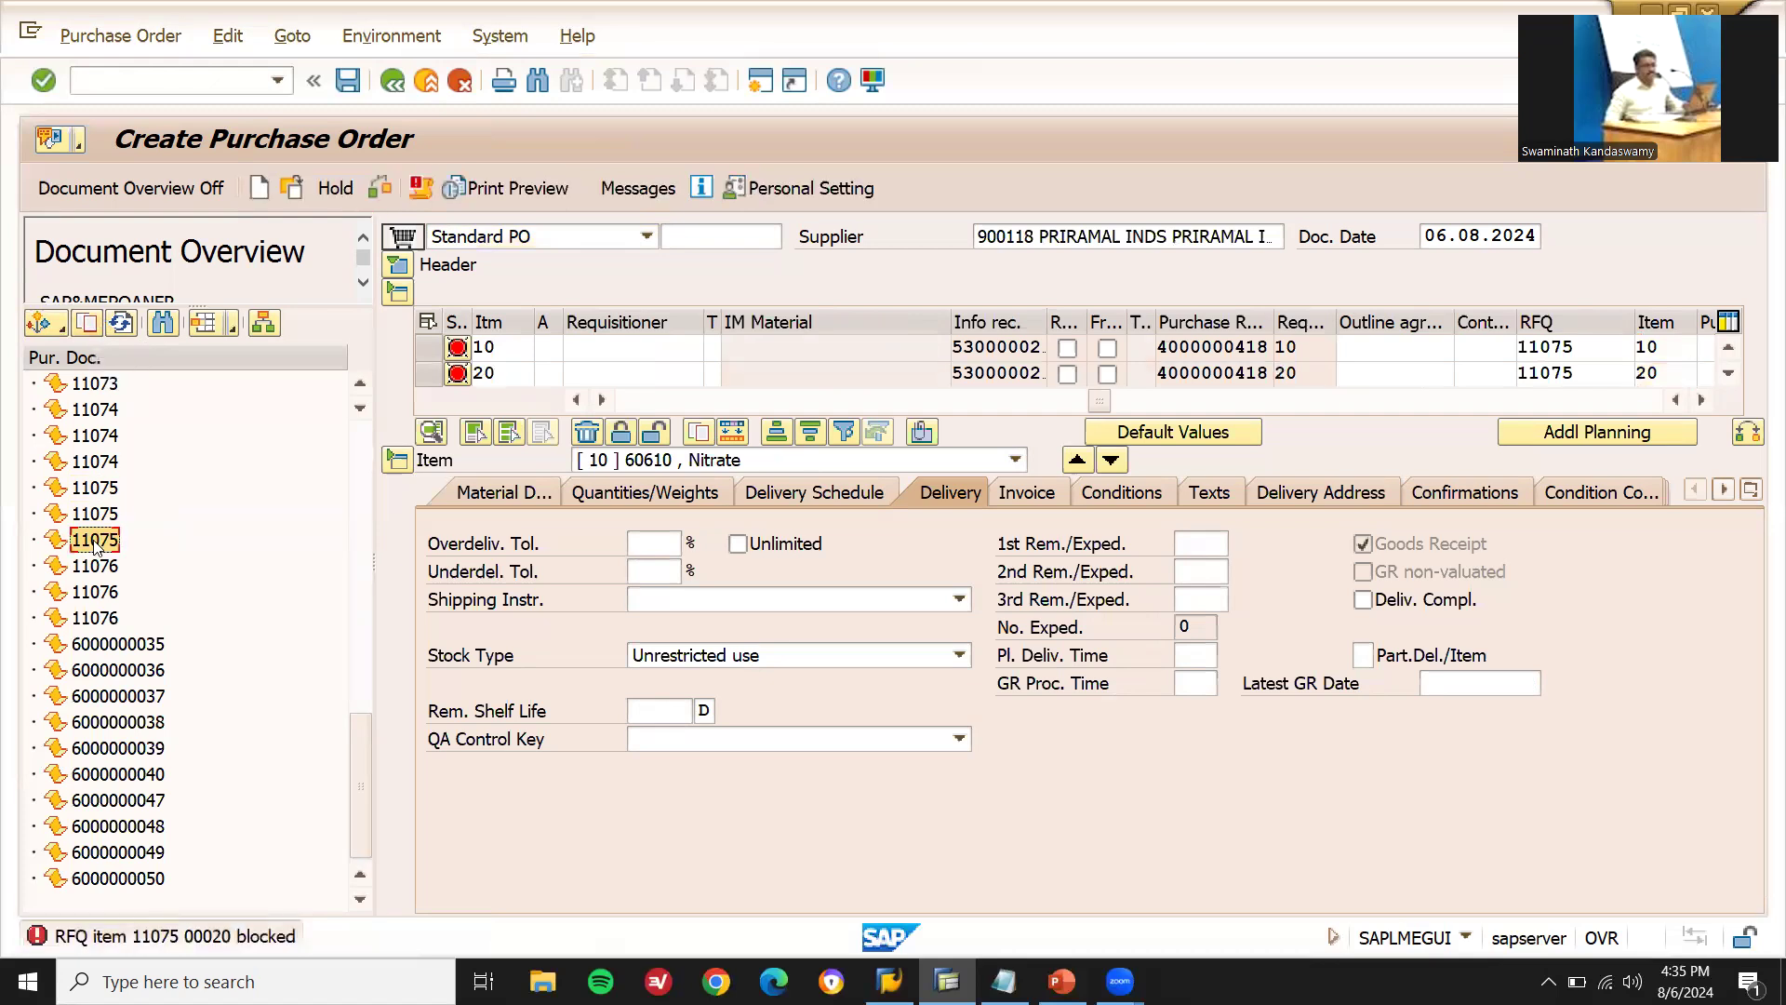
pyautogui.click(86, 326)
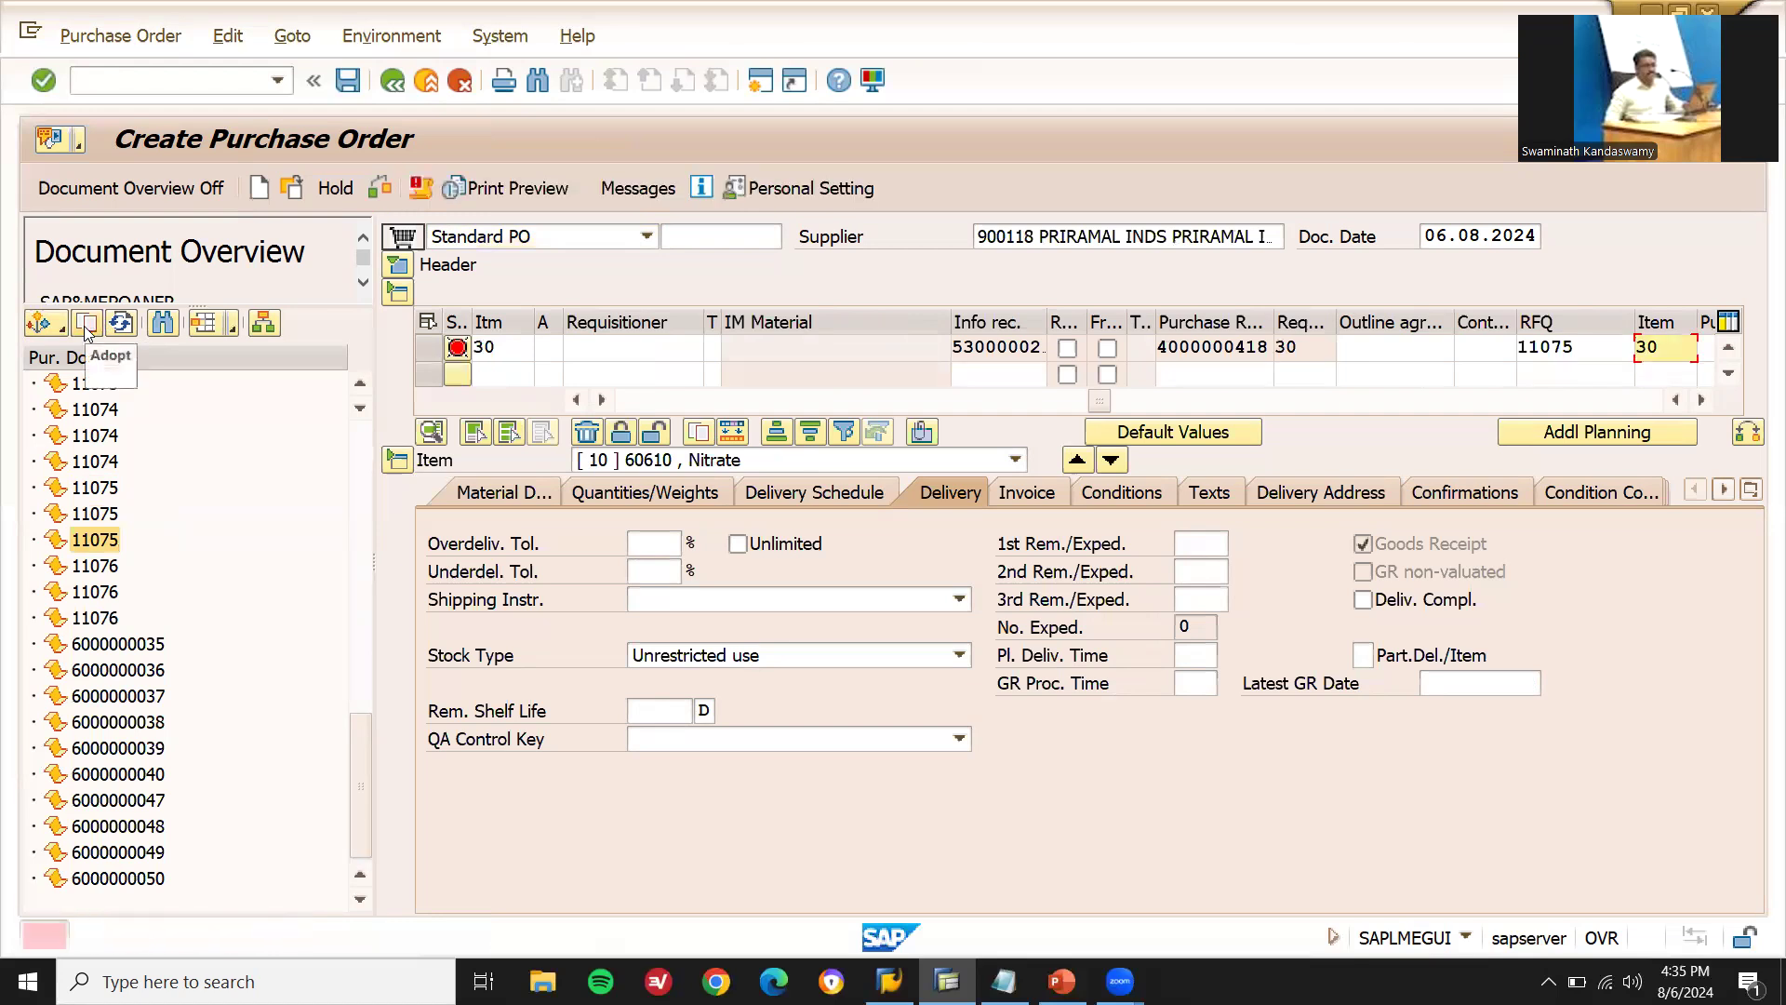
# - Discard the new draft unsaved and select the first RFQ 11076 item
pyautogui.click(259, 199)
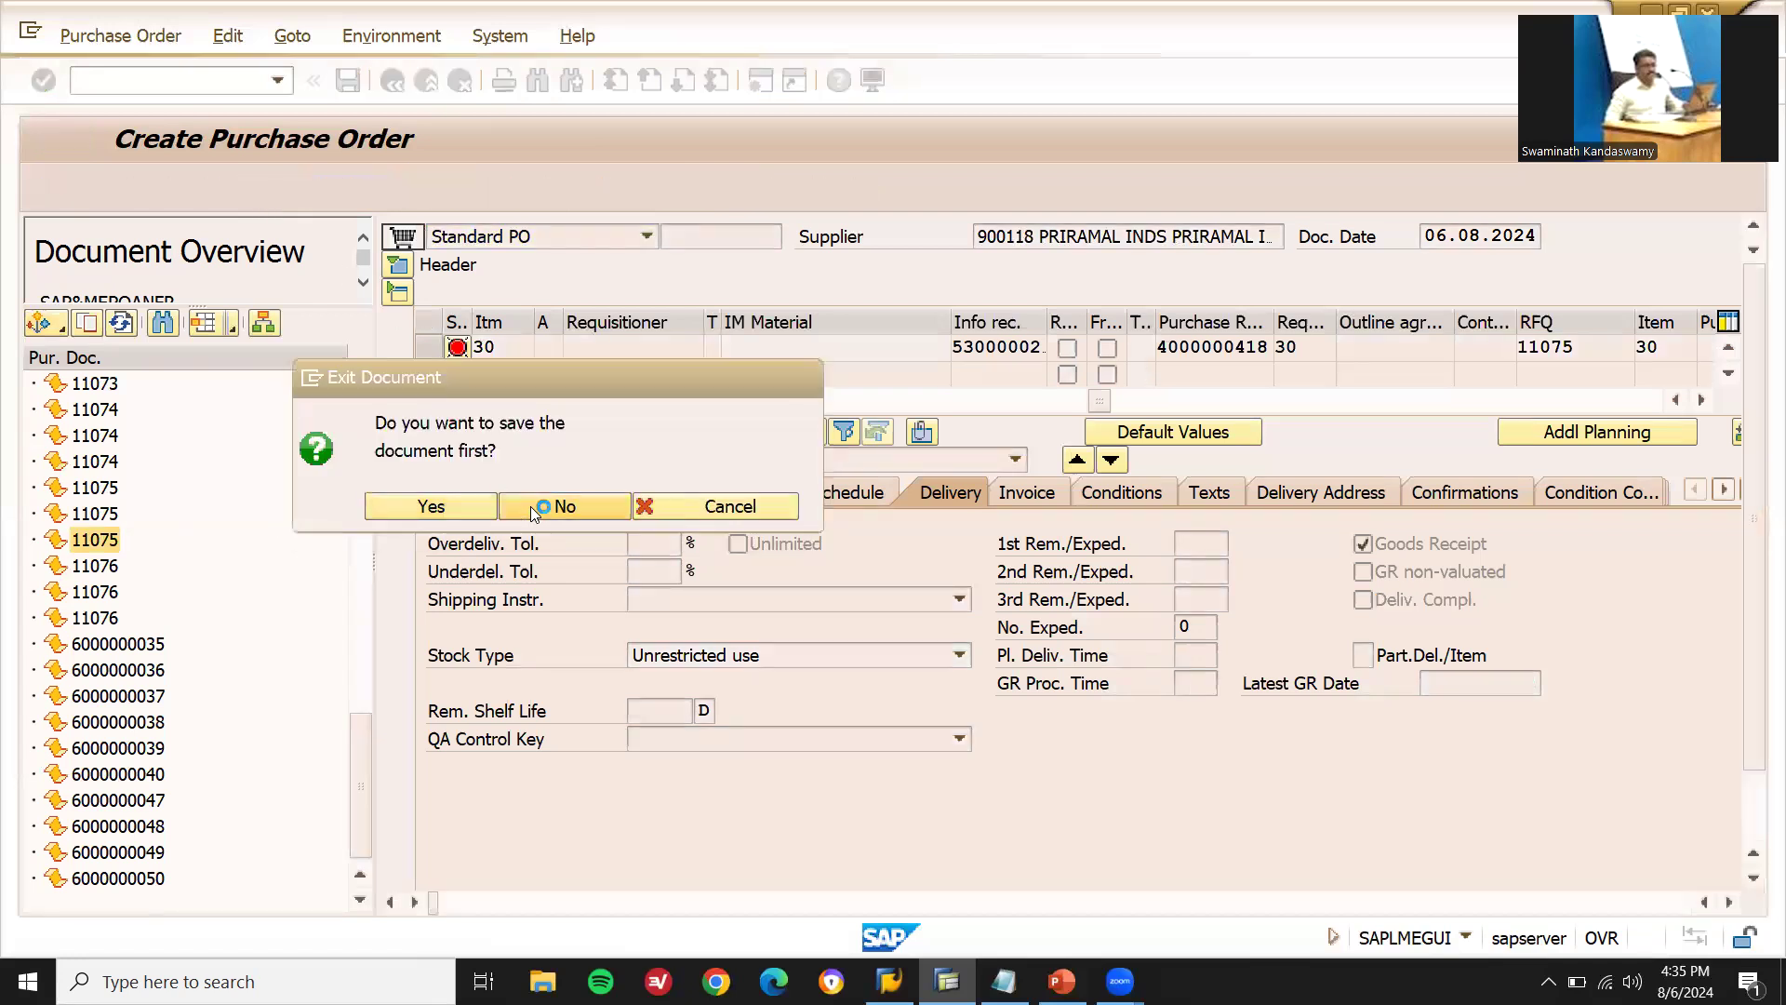
pyautogui.click(531, 506)
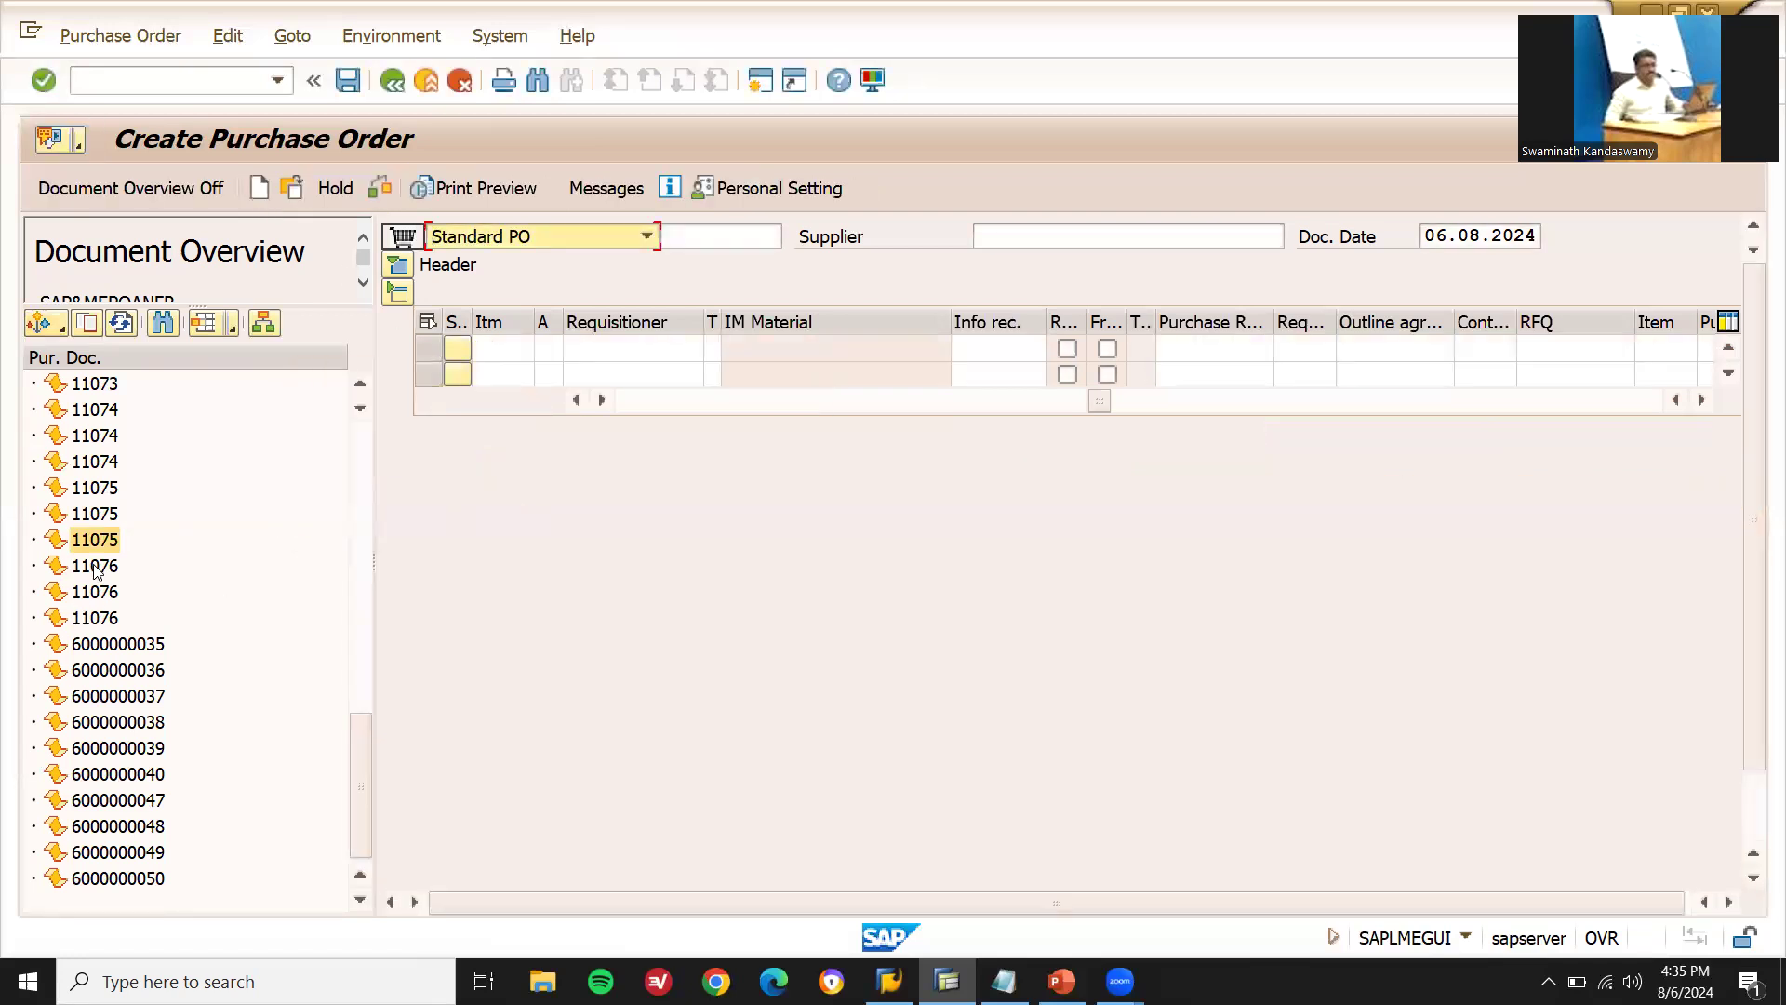
pyautogui.click(95, 567)
# - Adopt the three RFQ 11076 items and save the purchase order
pyautogui.click(90, 324)
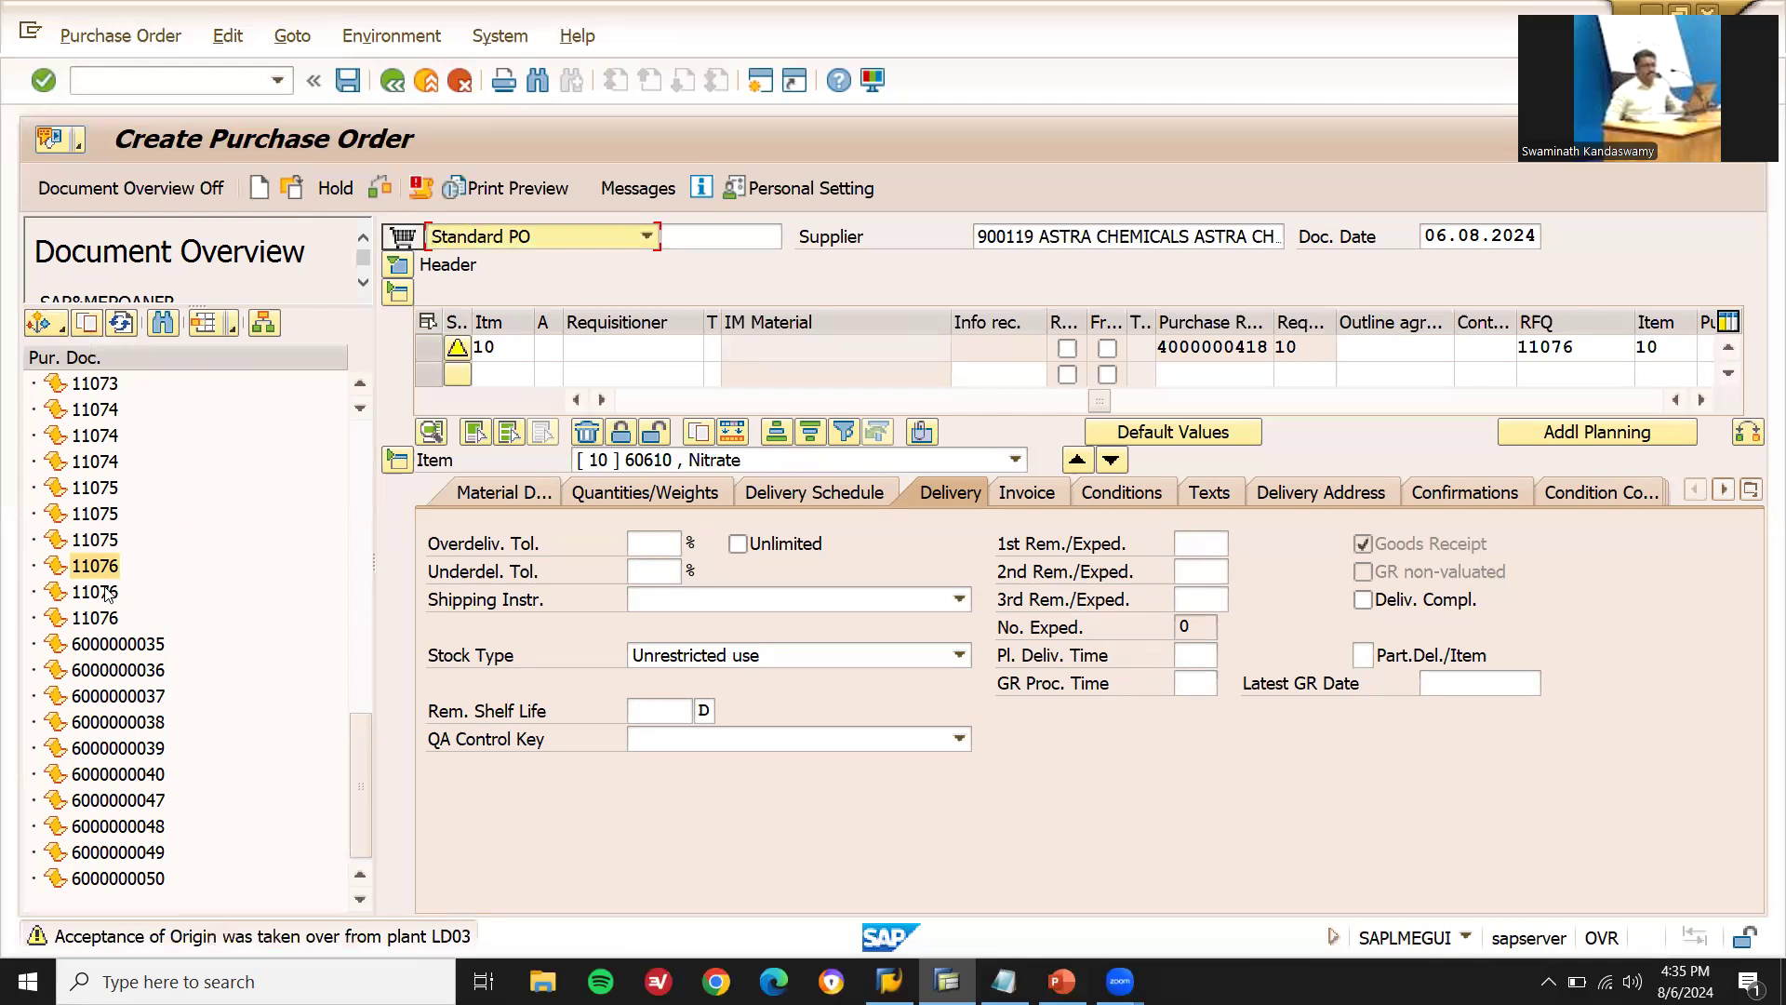
pyautogui.click(103, 592)
pyautogui.click(94, 325)
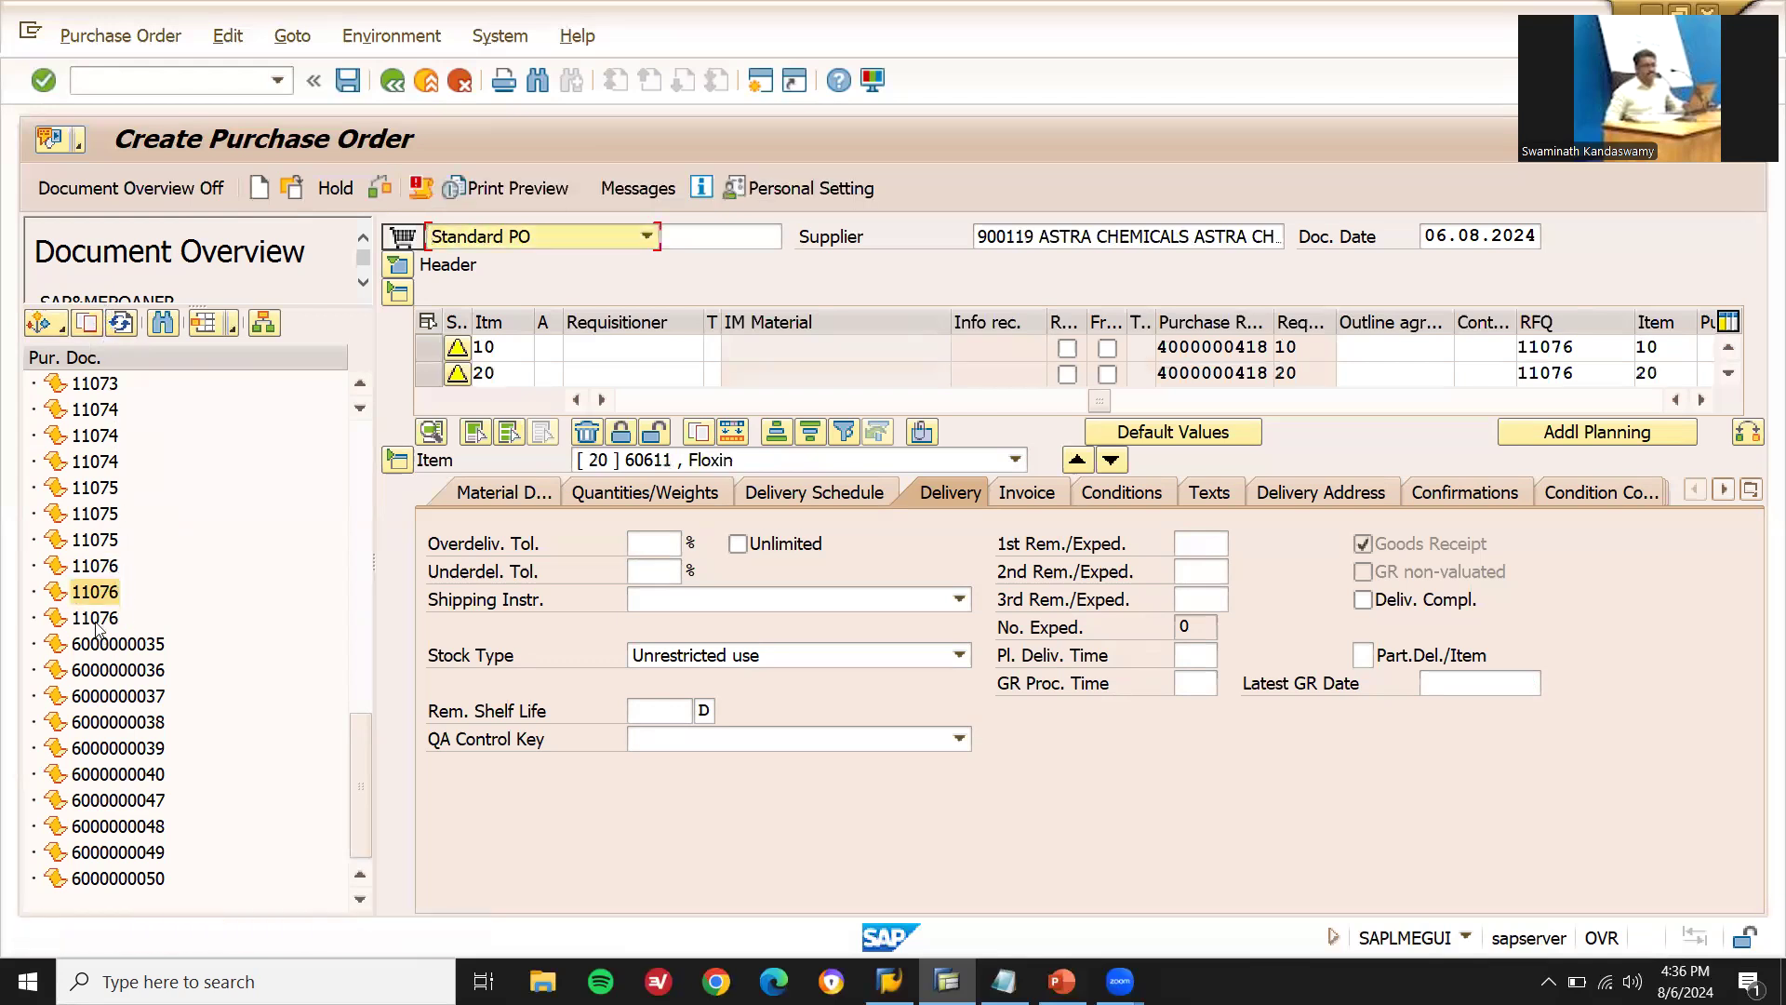
pyautogui.click(95, 618)
pyautogui.click(91, 326)
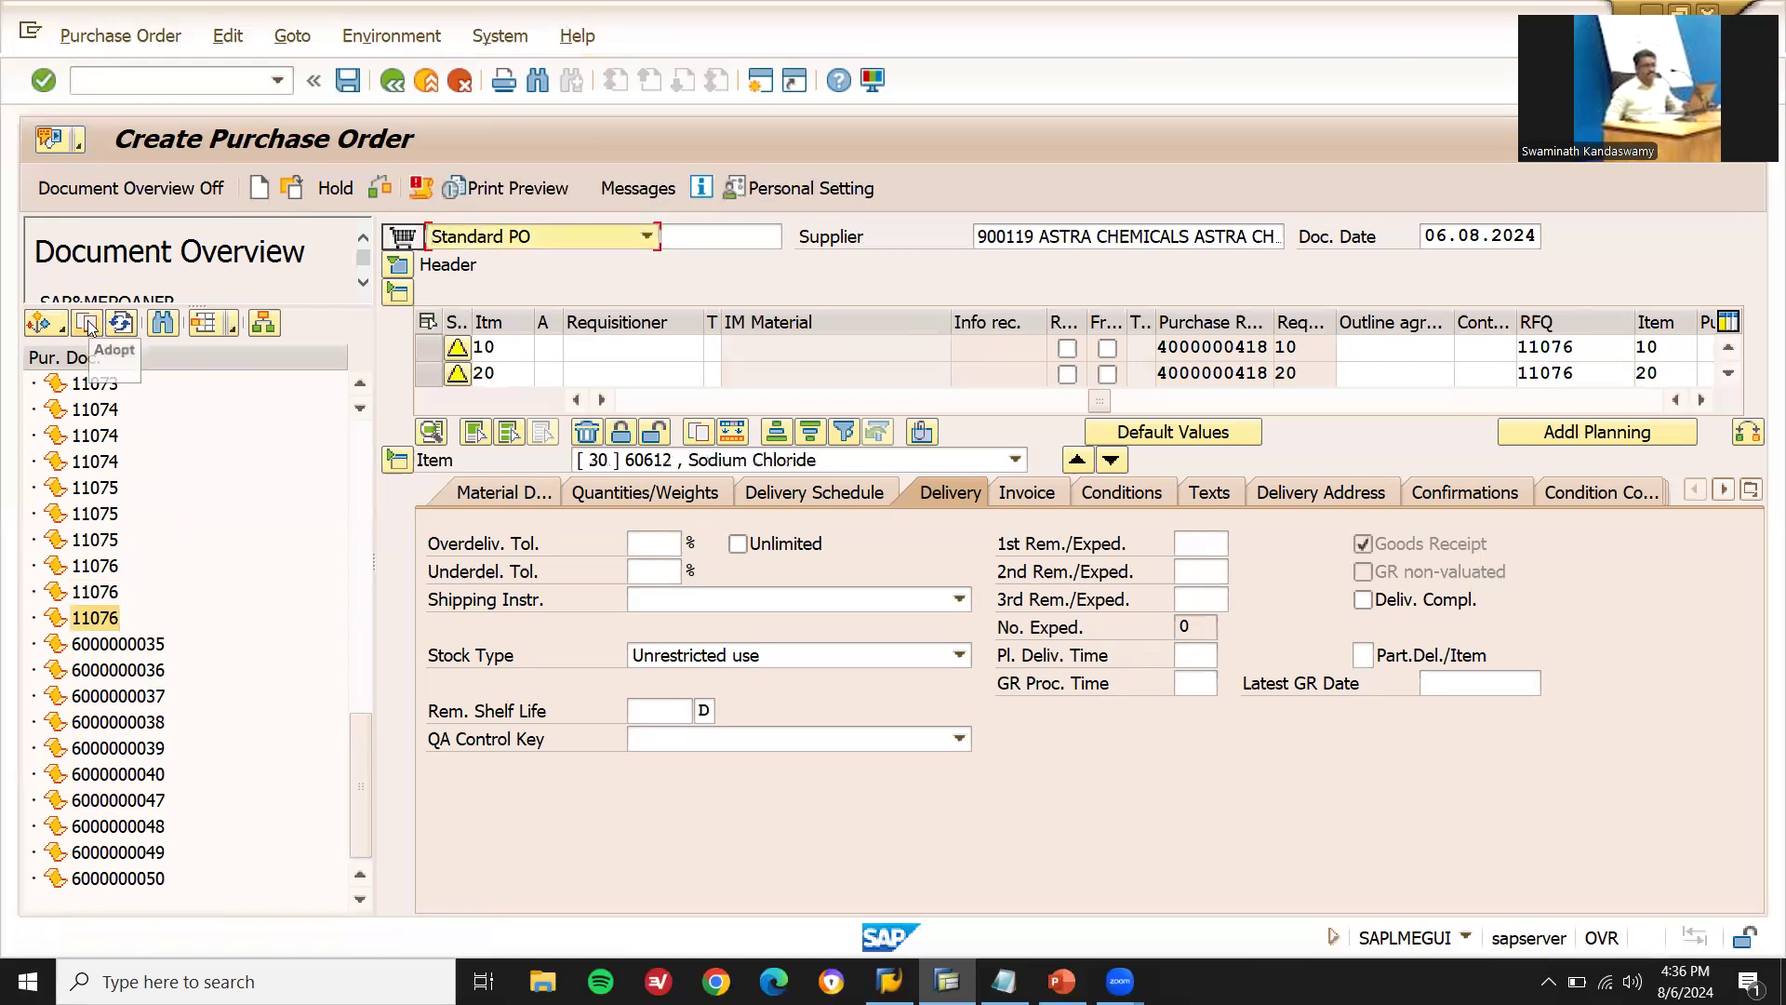
pyautogui.click(344, 81)
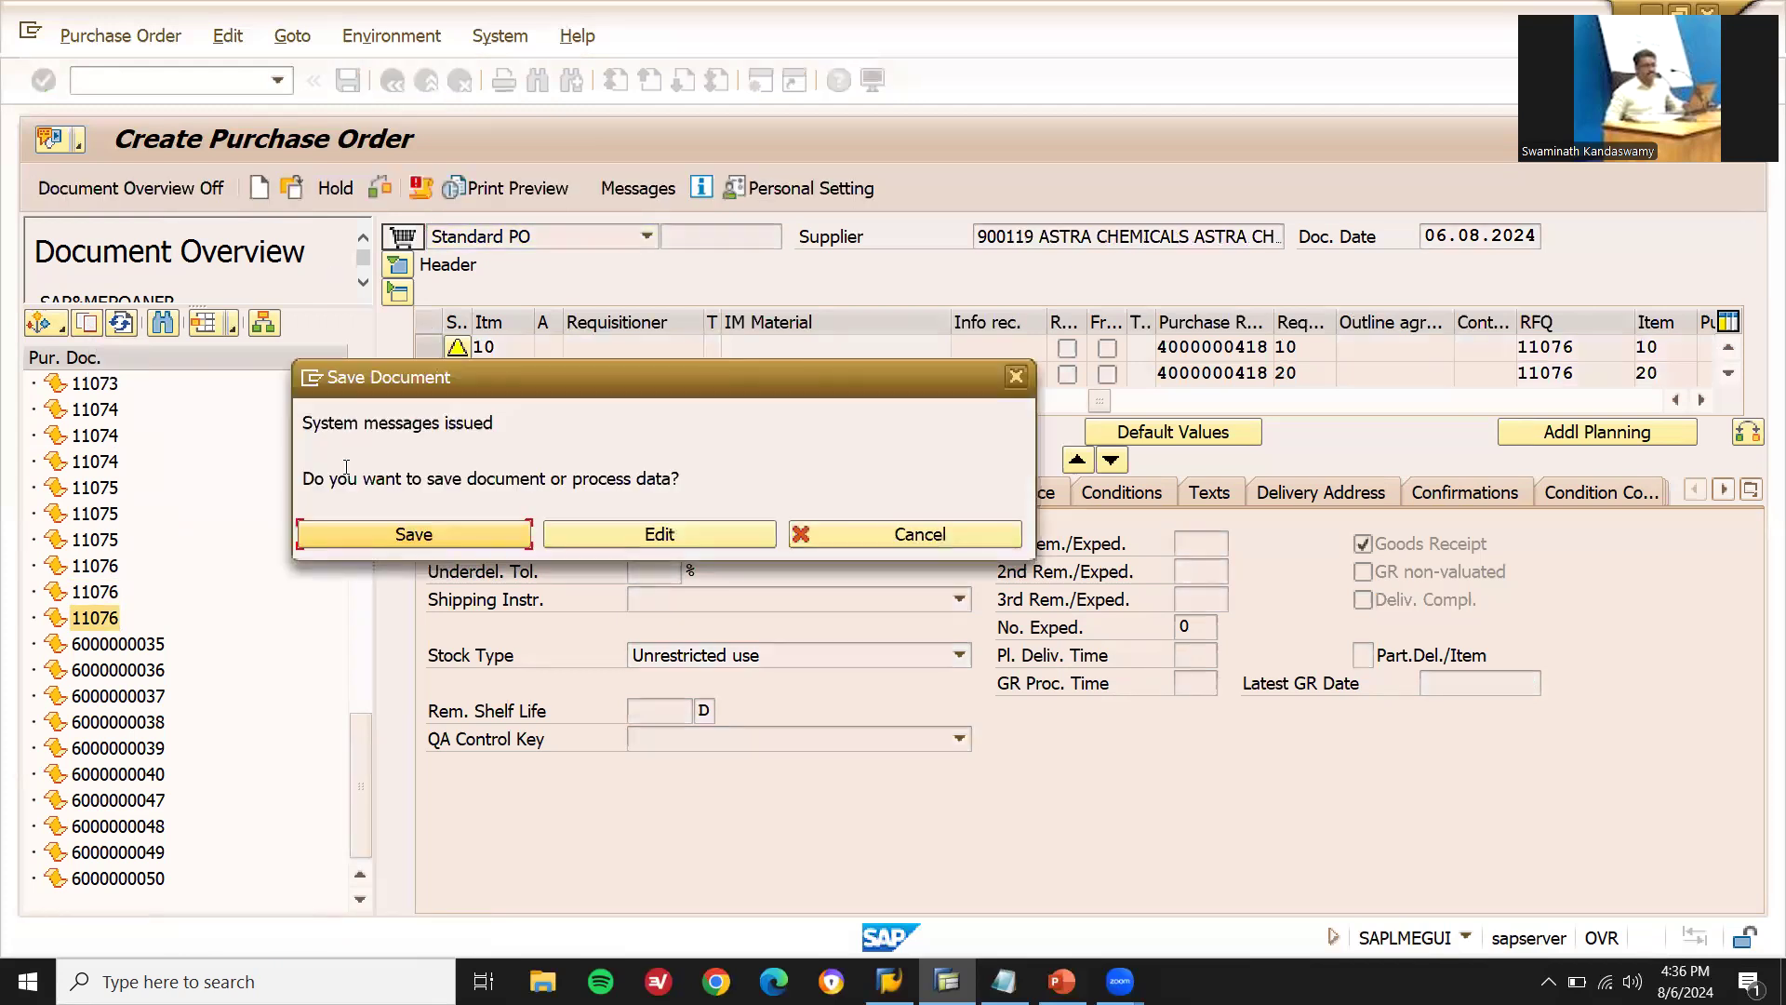
pyautogui.click(352, 528)
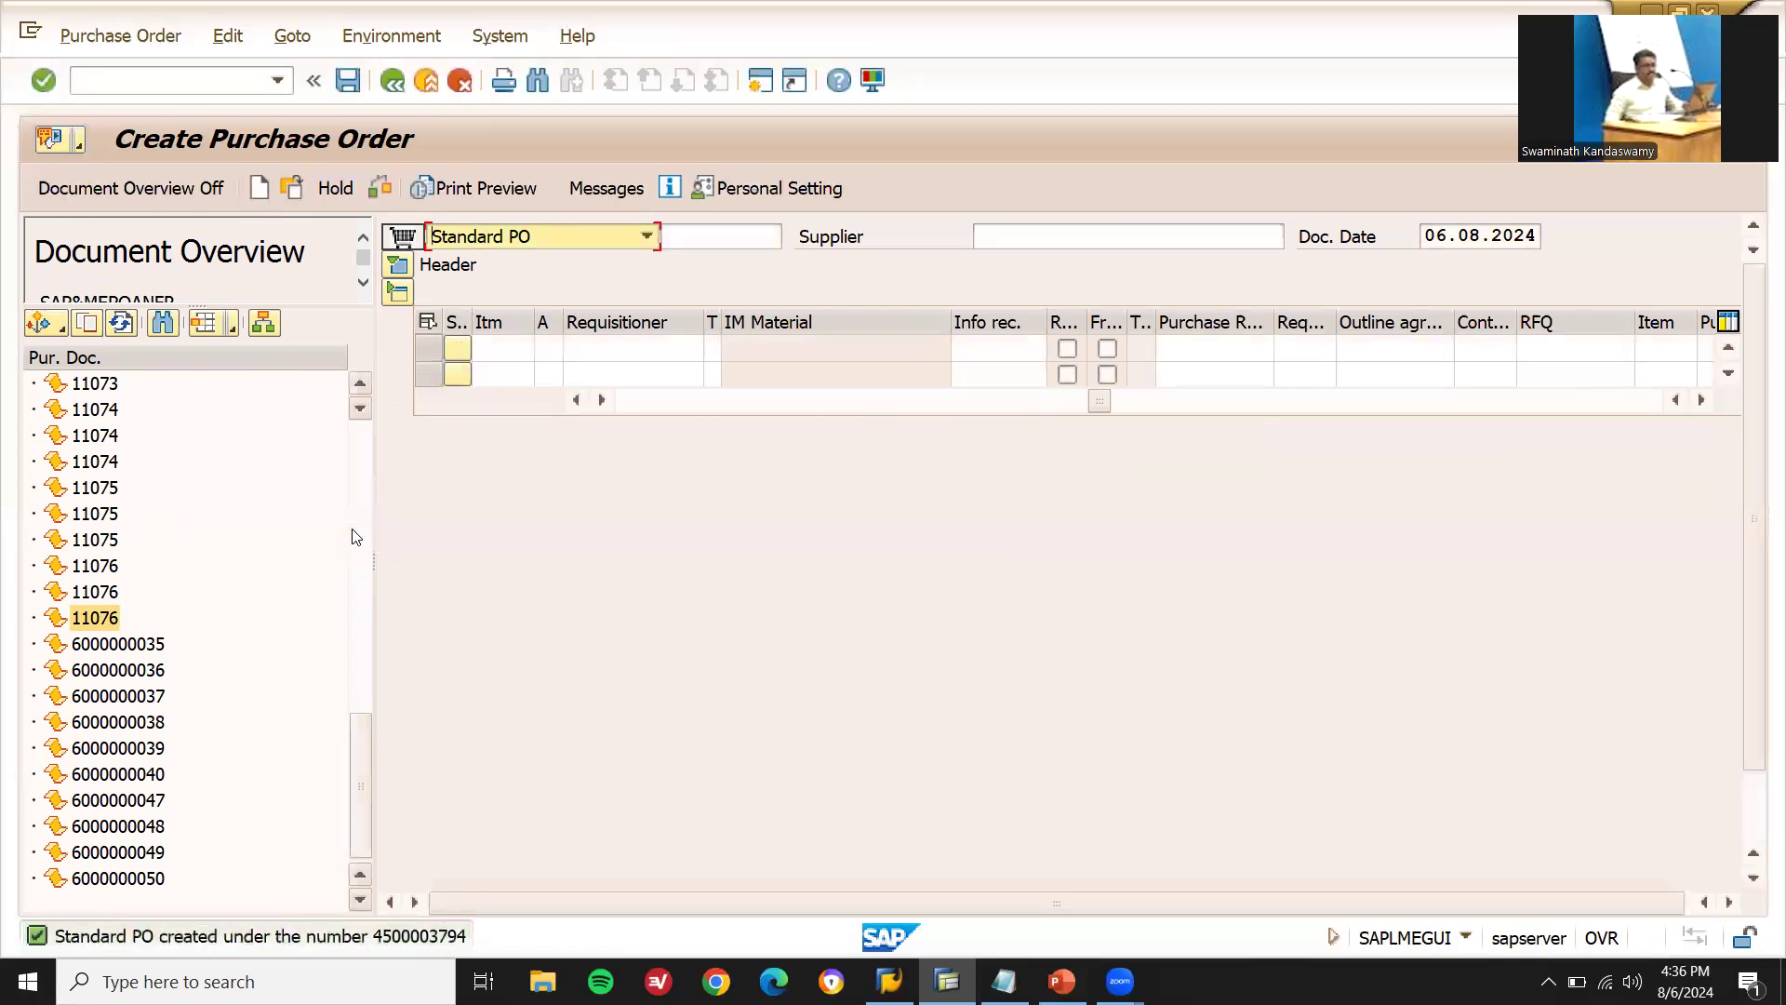
pyautogui.doubleClick(440, 937)
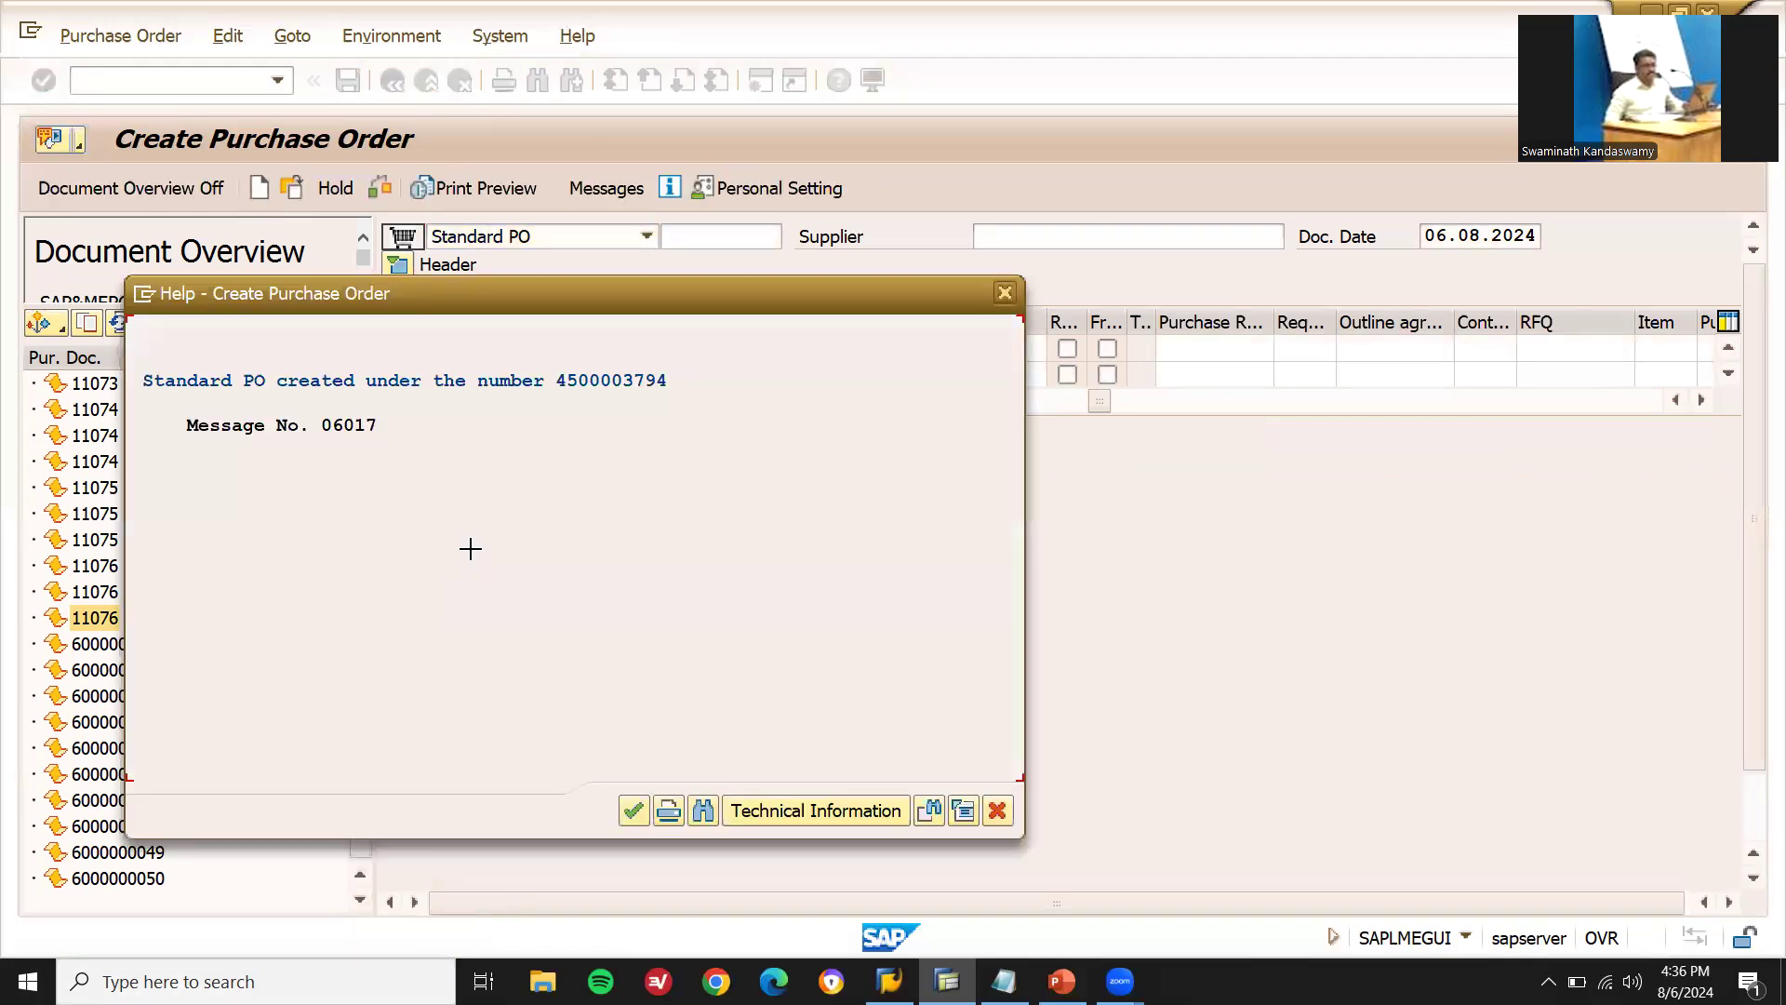
pyautogui.moveTo(672, 392); pyautogui.dragTo(556, 385)
pyautogui.hotkey('ctrl', 'c')
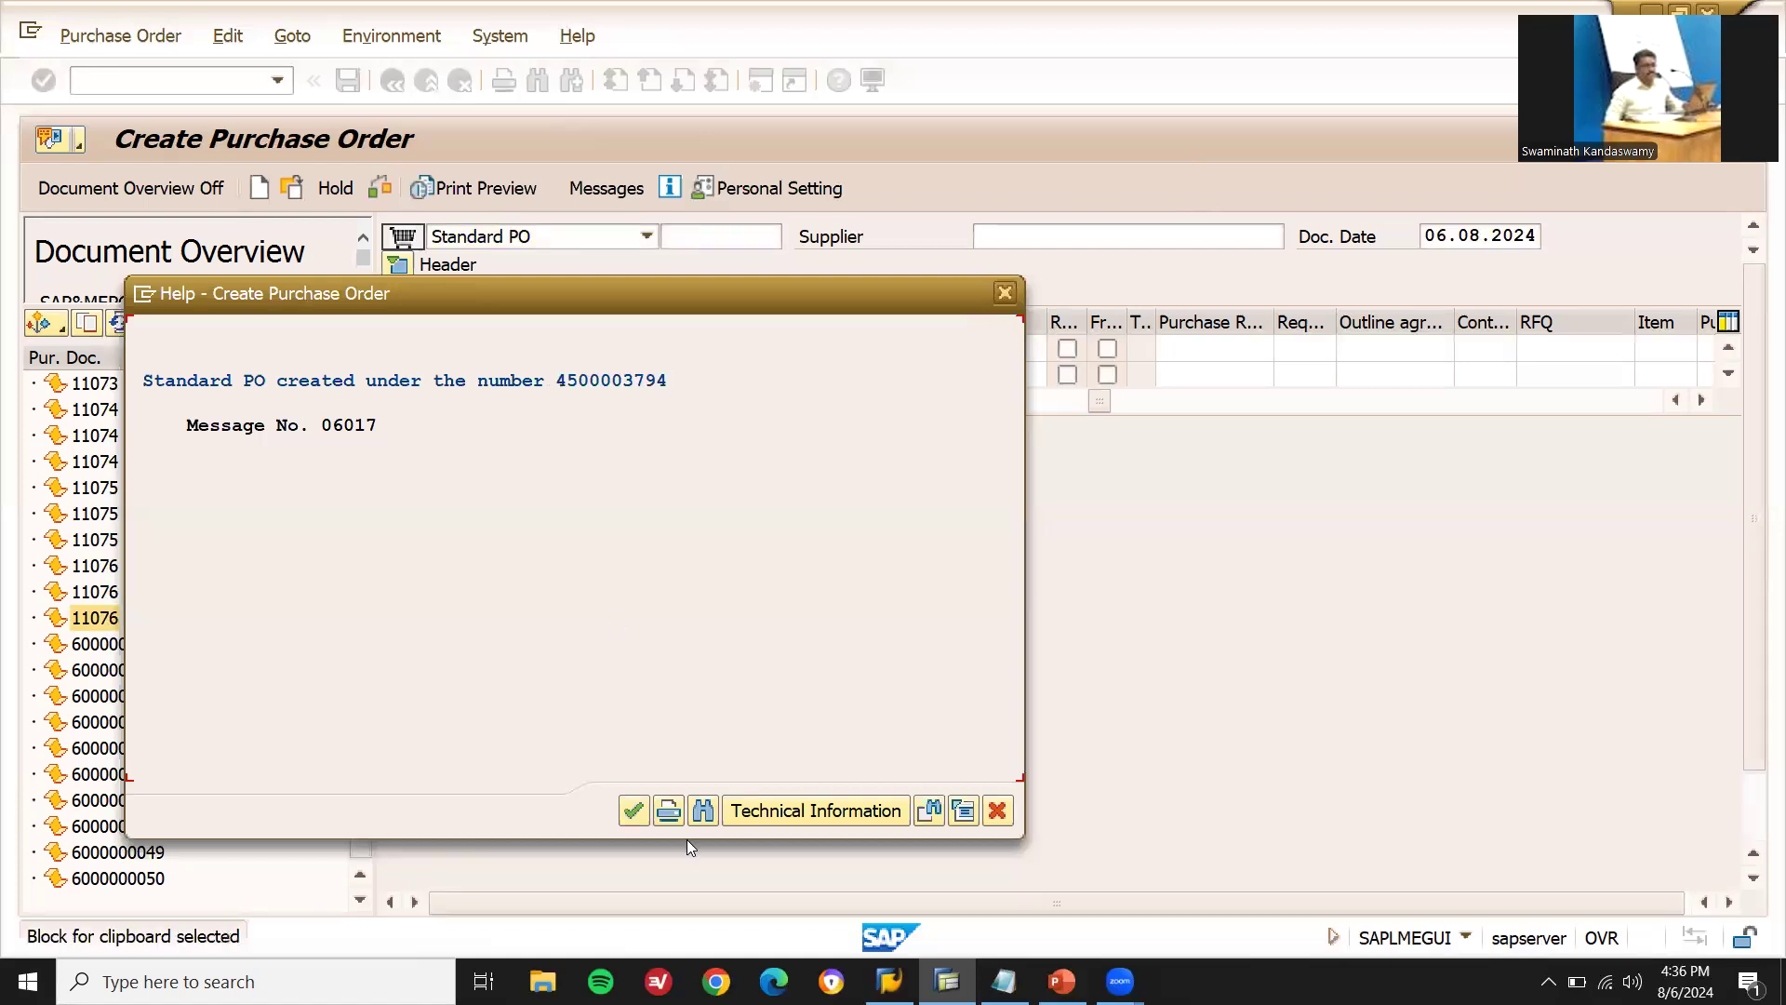
pyautogui.click(998, 810)
pyautogui.hotkey('alt', 'Tab')
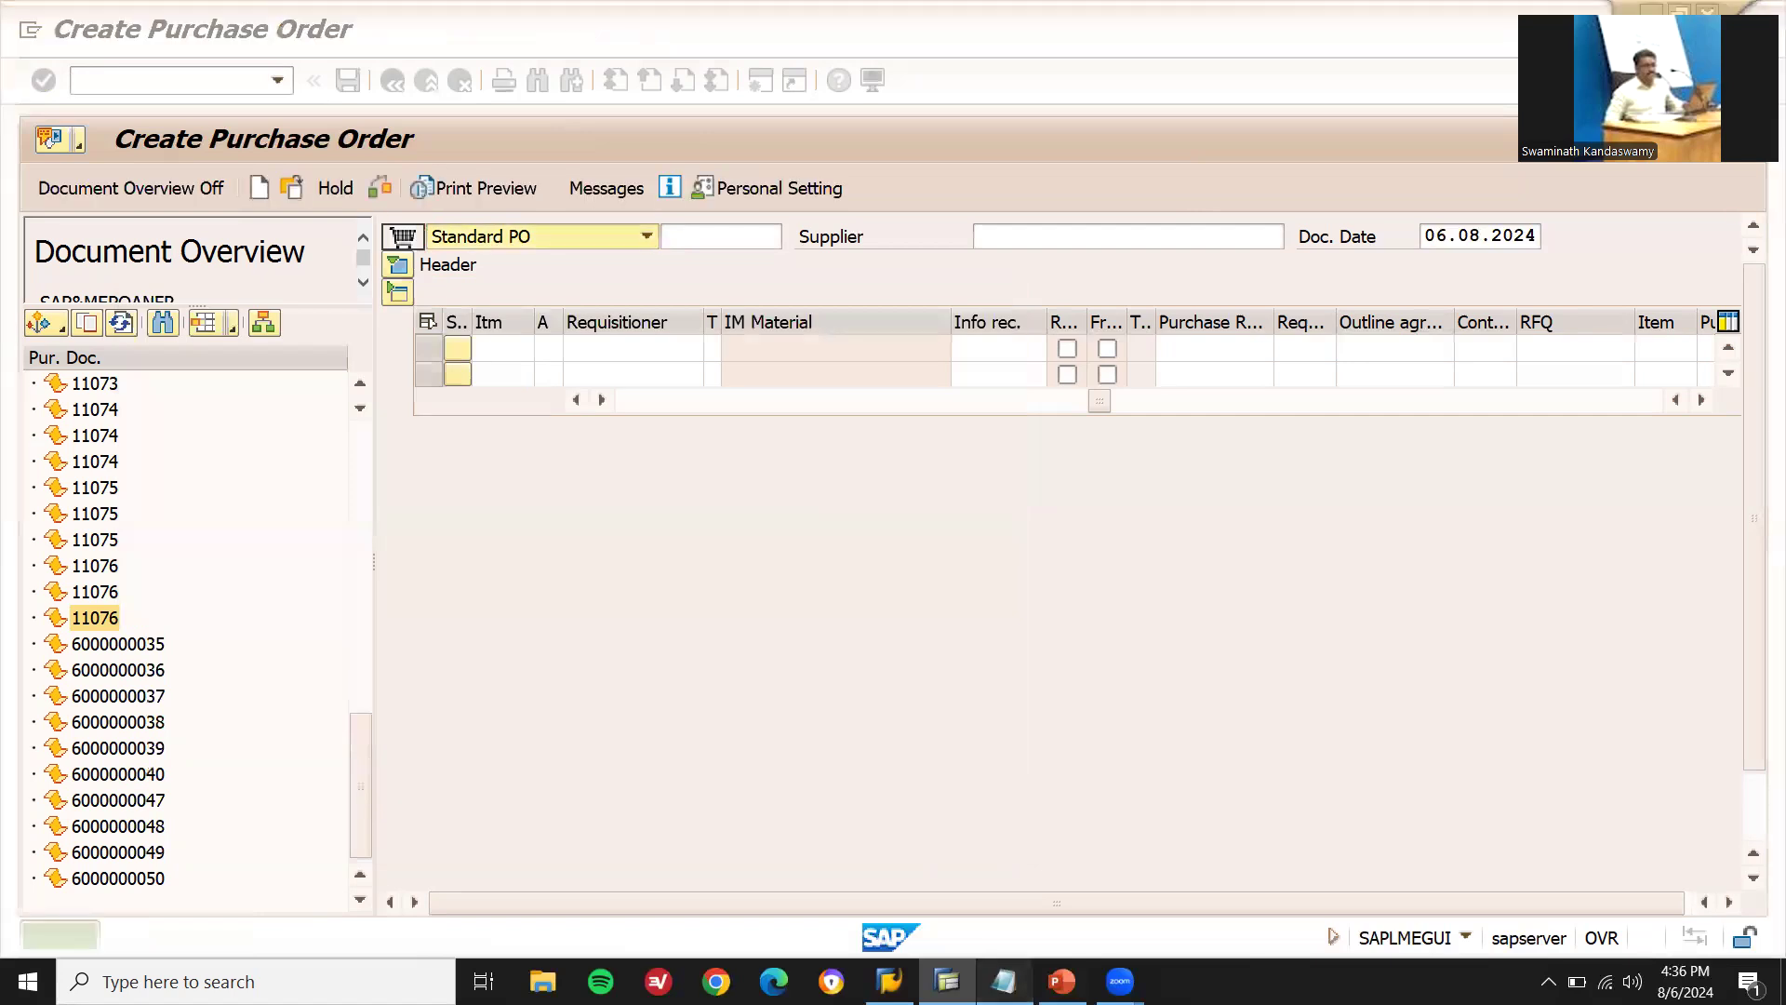
pyautogui.click(811, 787)
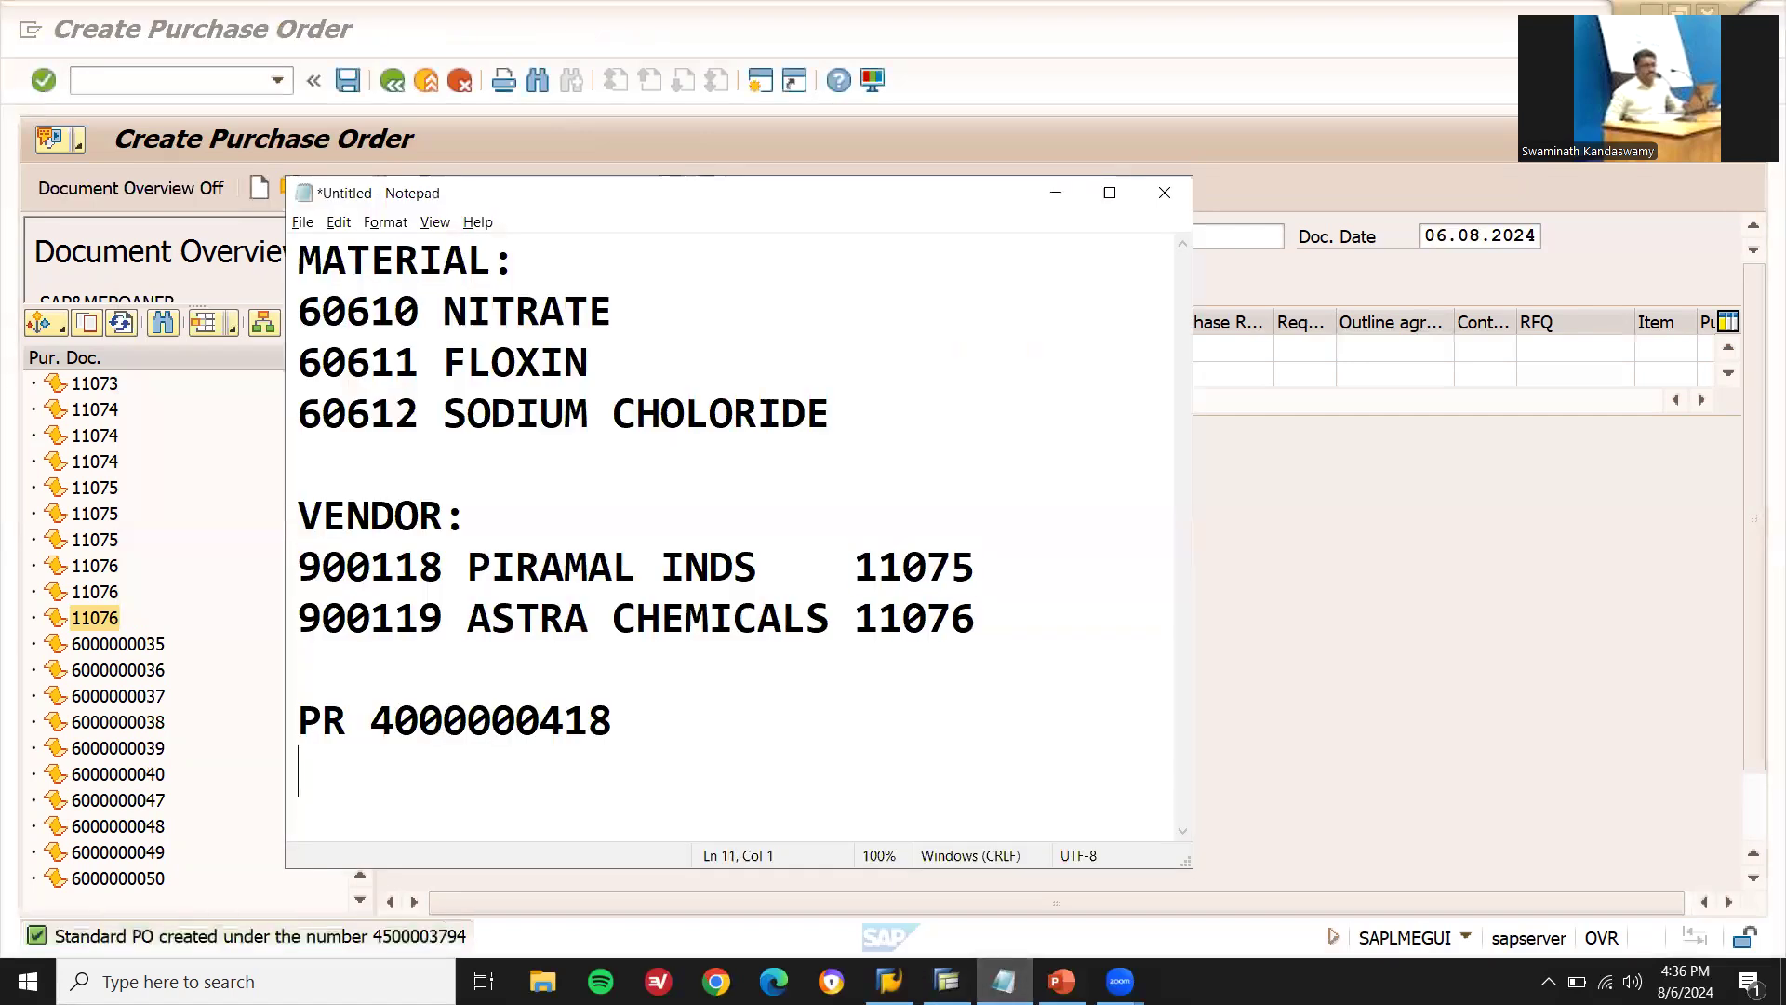
pyautogui.press('Return')
pyautogui.hotkey('ctrl', 'v')
pyautogui.click(212, 82)
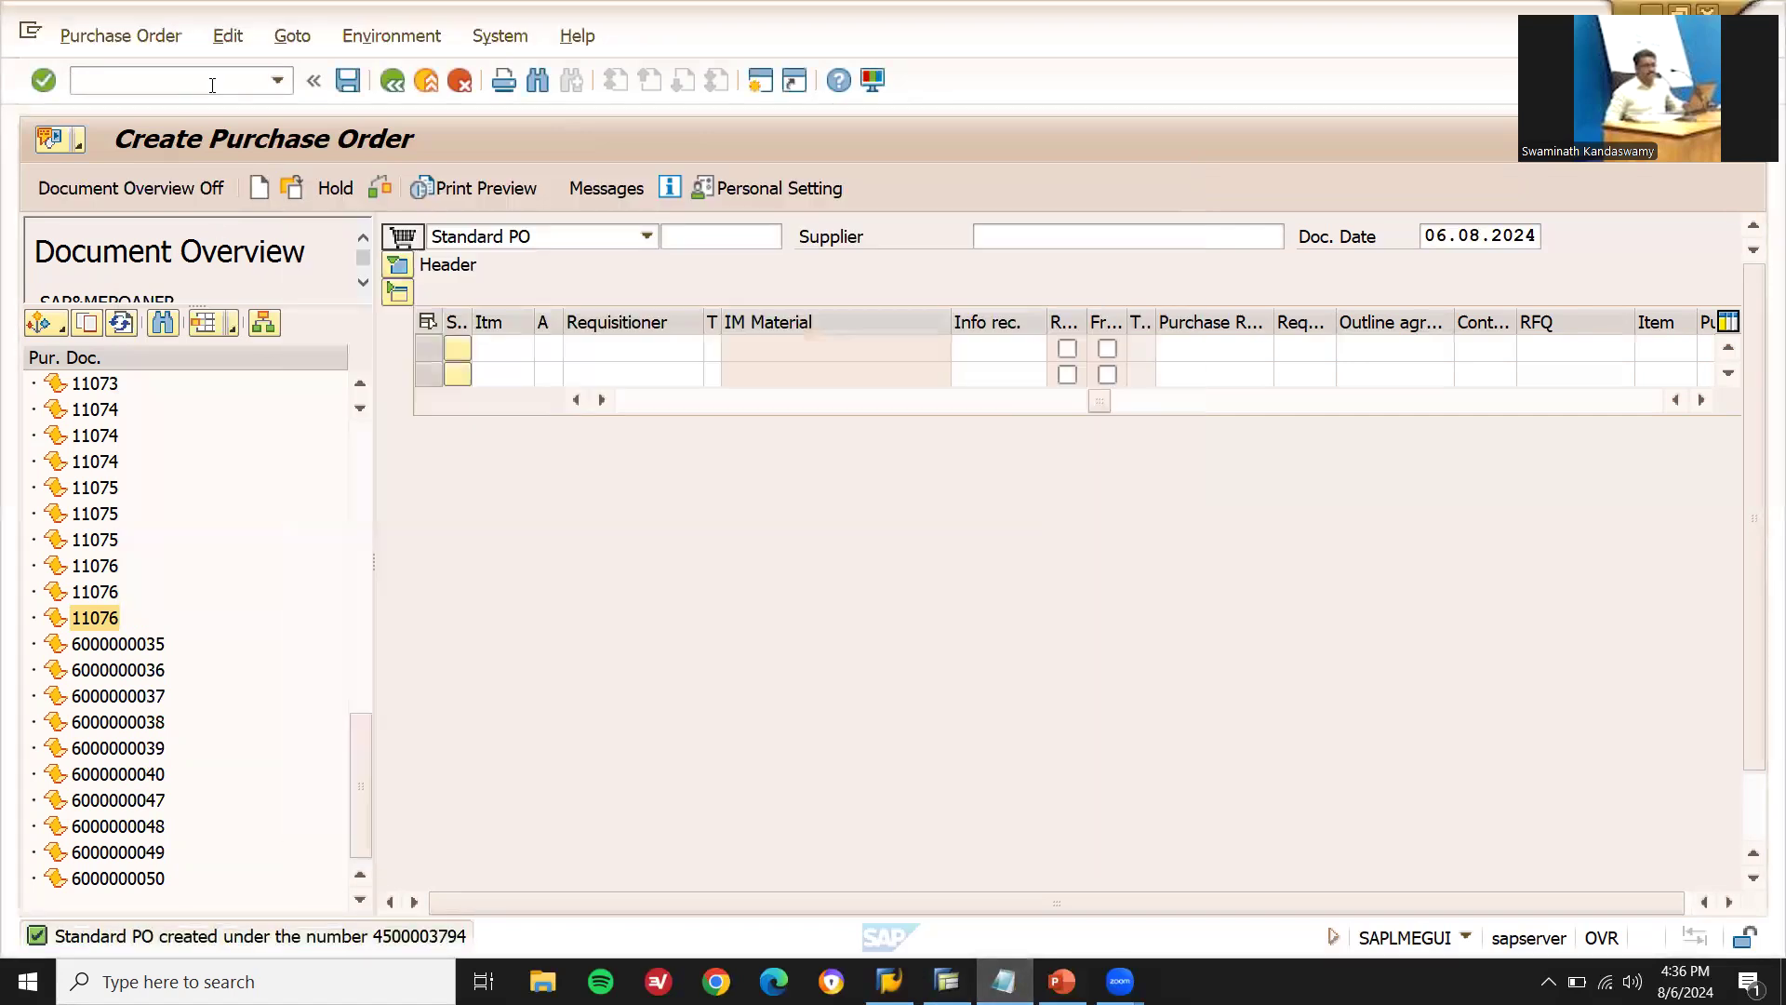
pyautogui.write('/NMIGO')
pyautogui.press('Return')
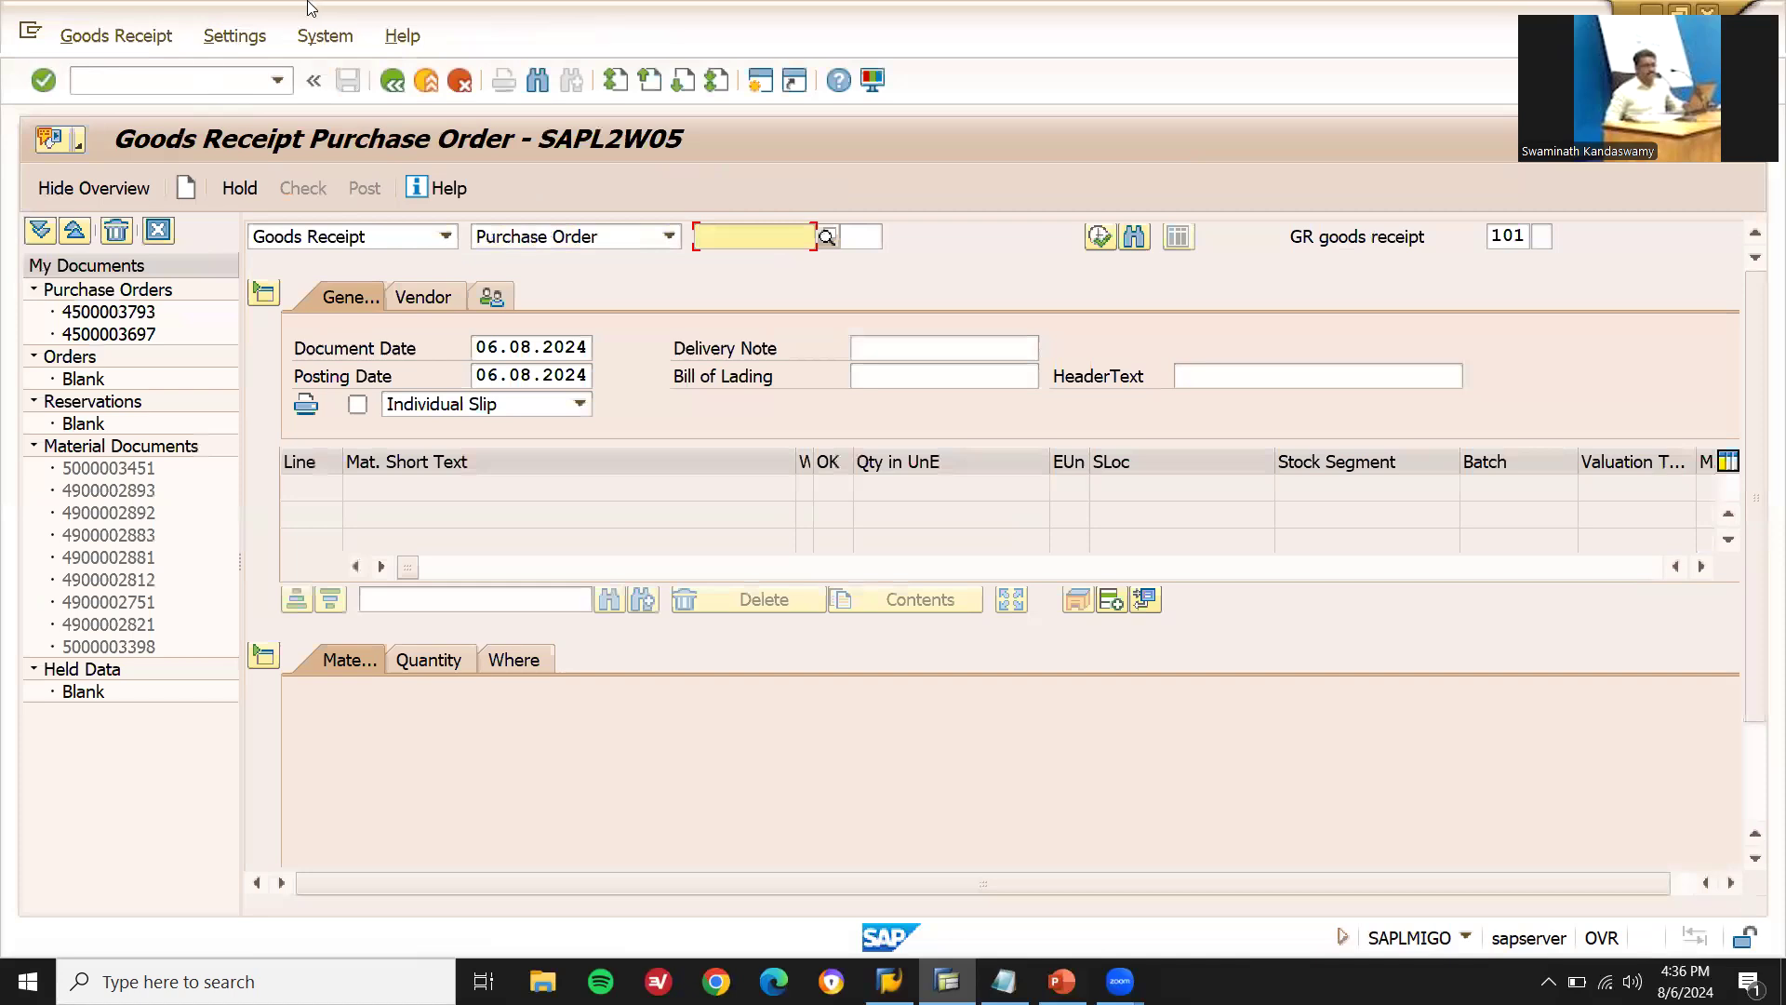
pyautogui.hotkey('ctrl', 'v')
pyautogui.press('Return')
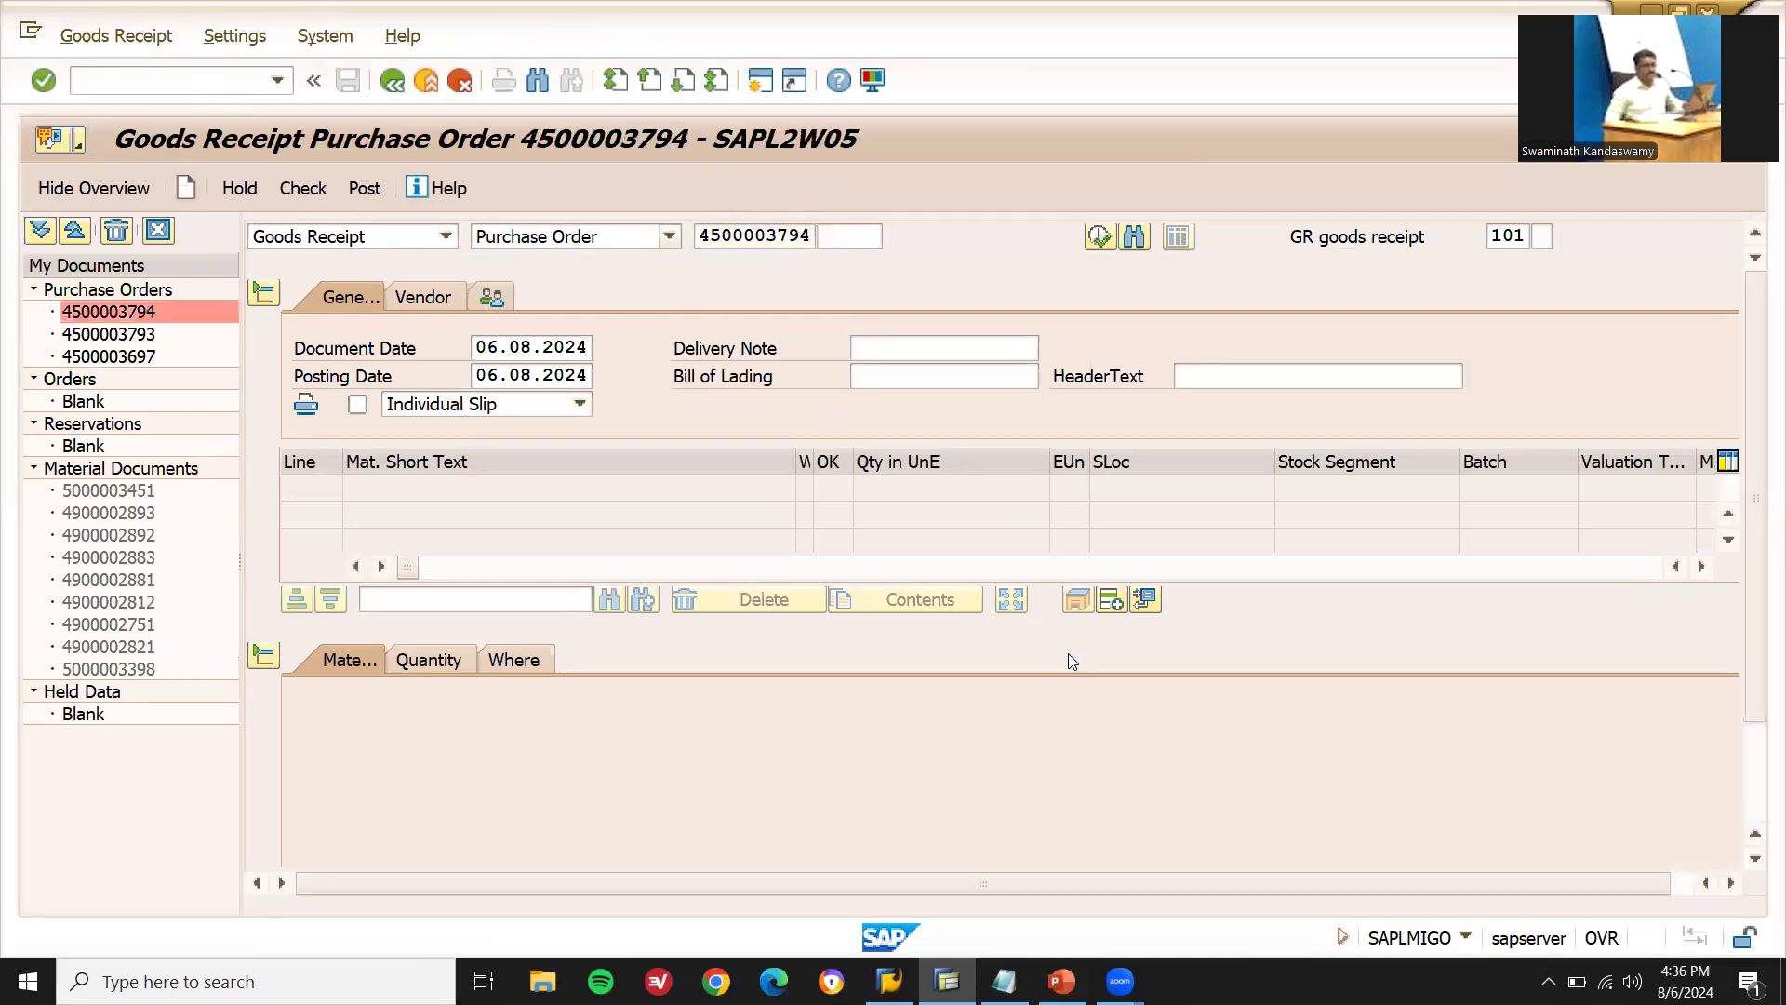
pyautogui.click(1106, 607)
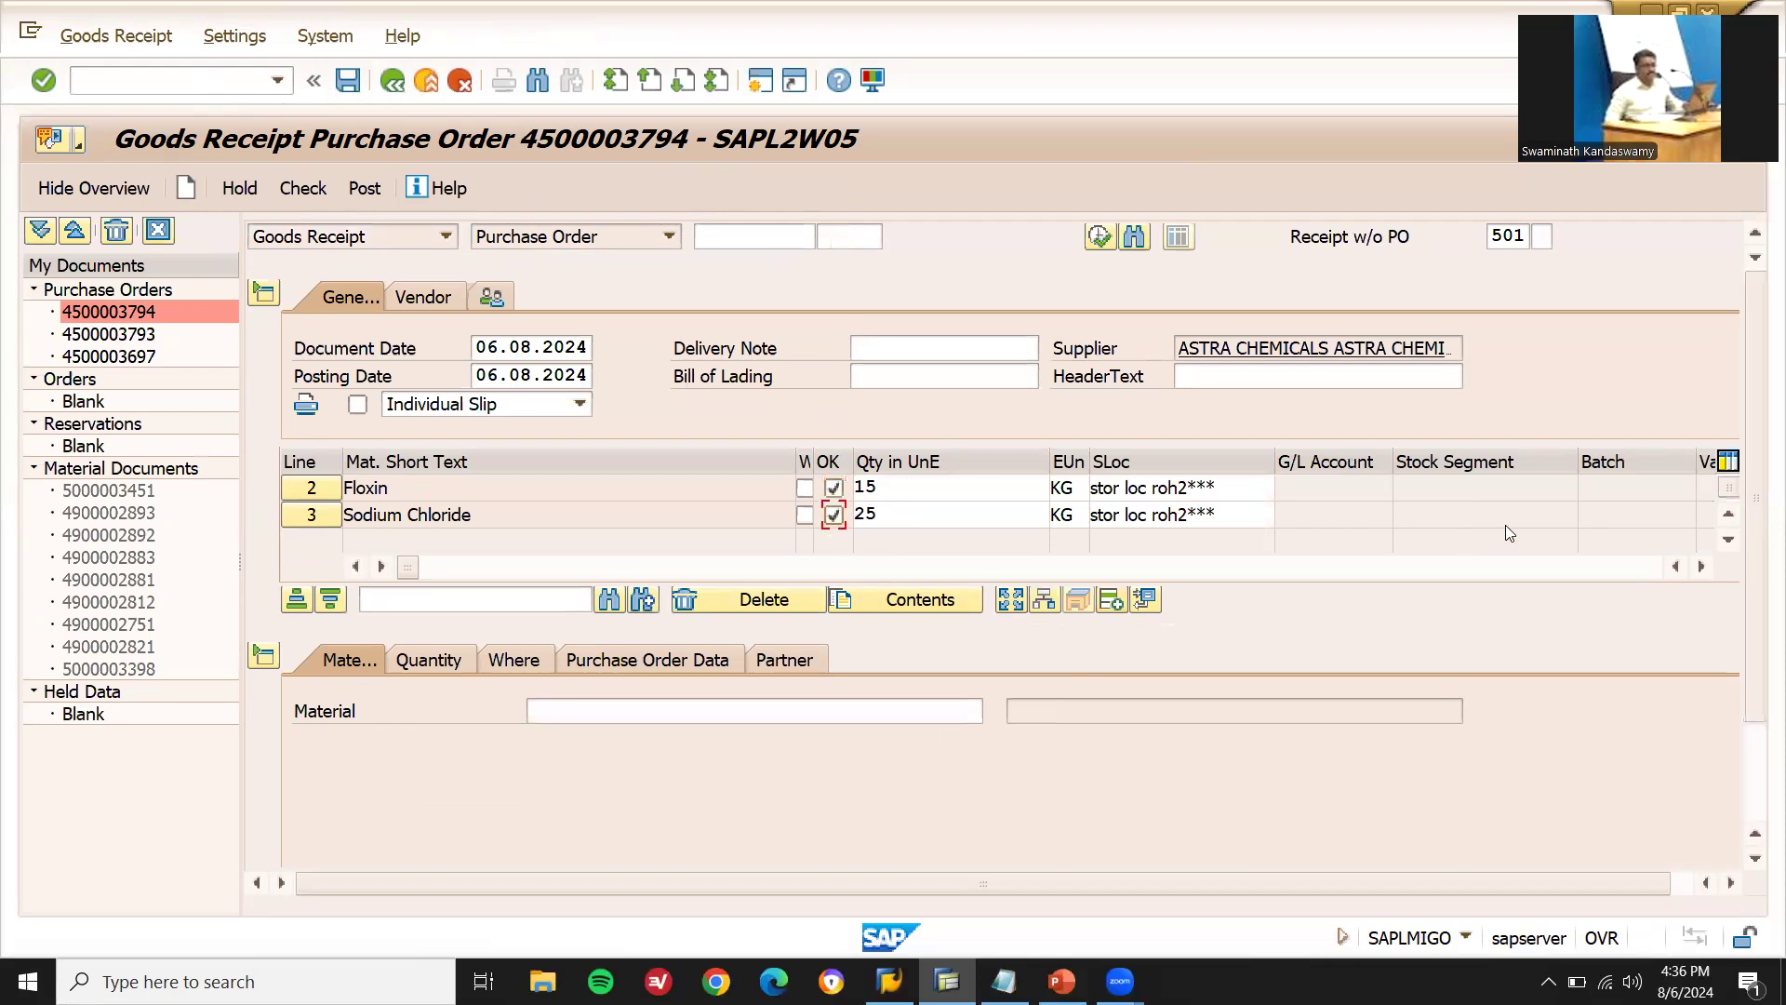
pyautogui.click(1728, 514)
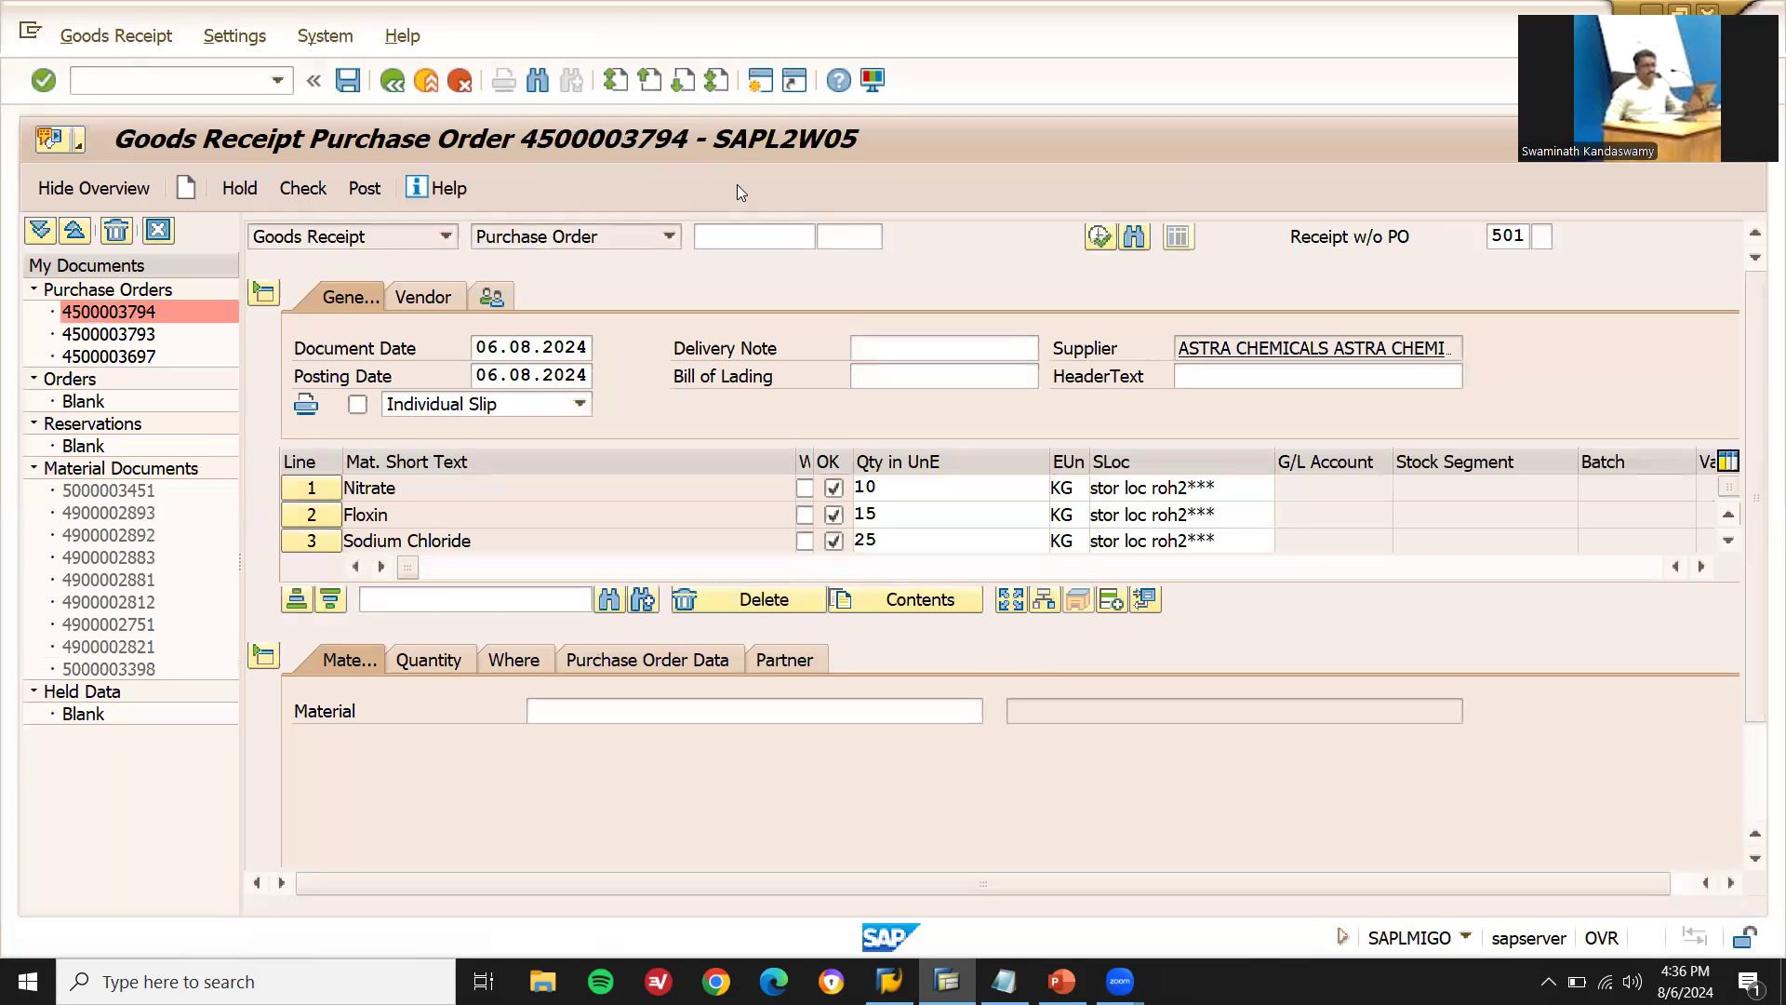
pyautogui.press('F3')
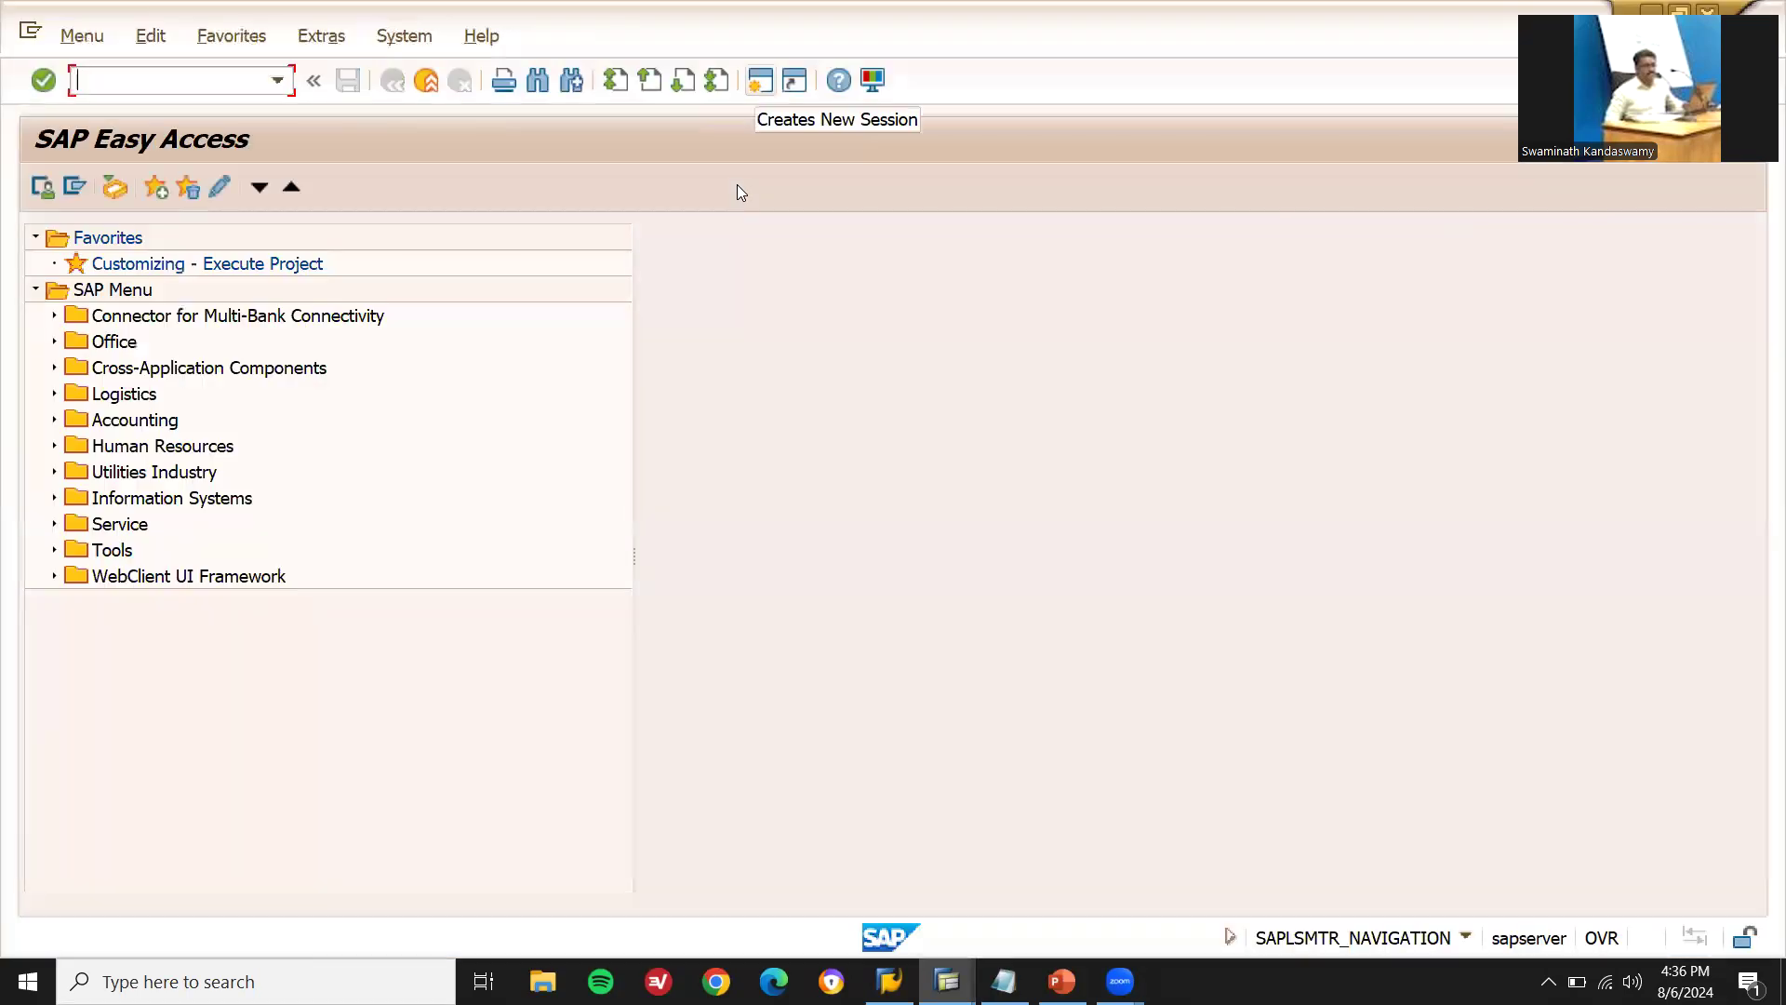
# - Display the MMBE stock overview for material 60612, then for 60611
pyautogui.write('MMBE')
pyautogui.press('Return')
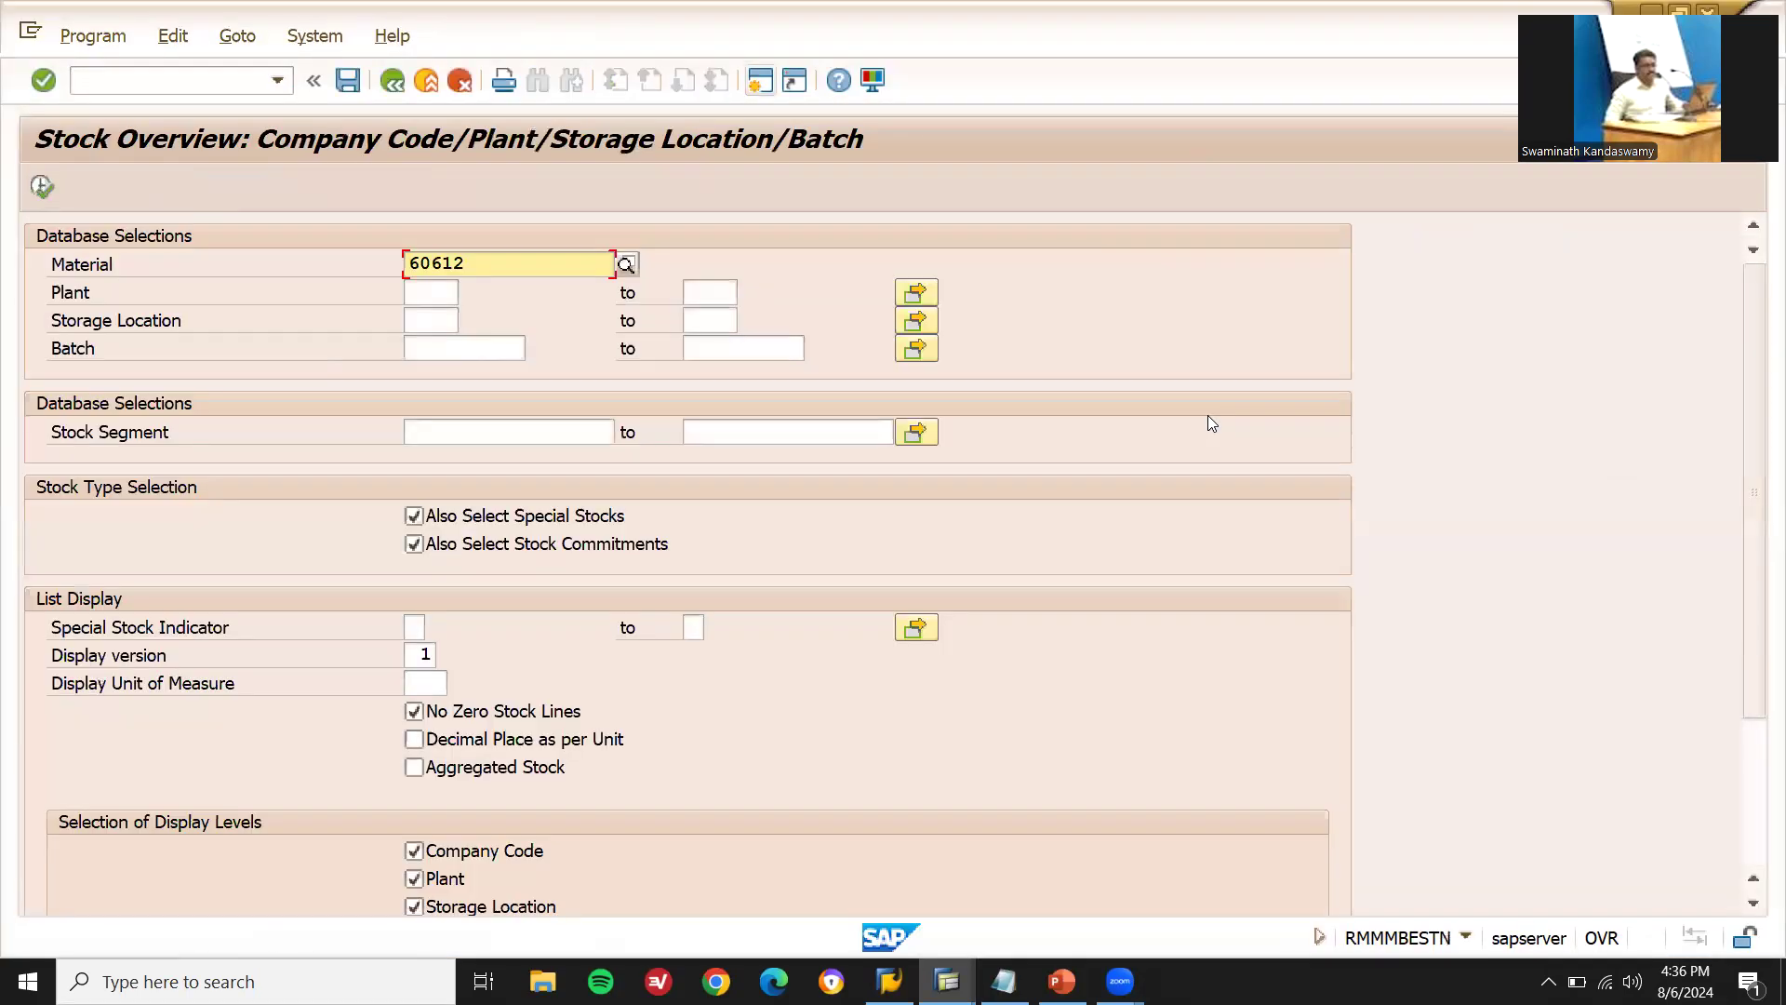
pyautogui.click(36, 195)
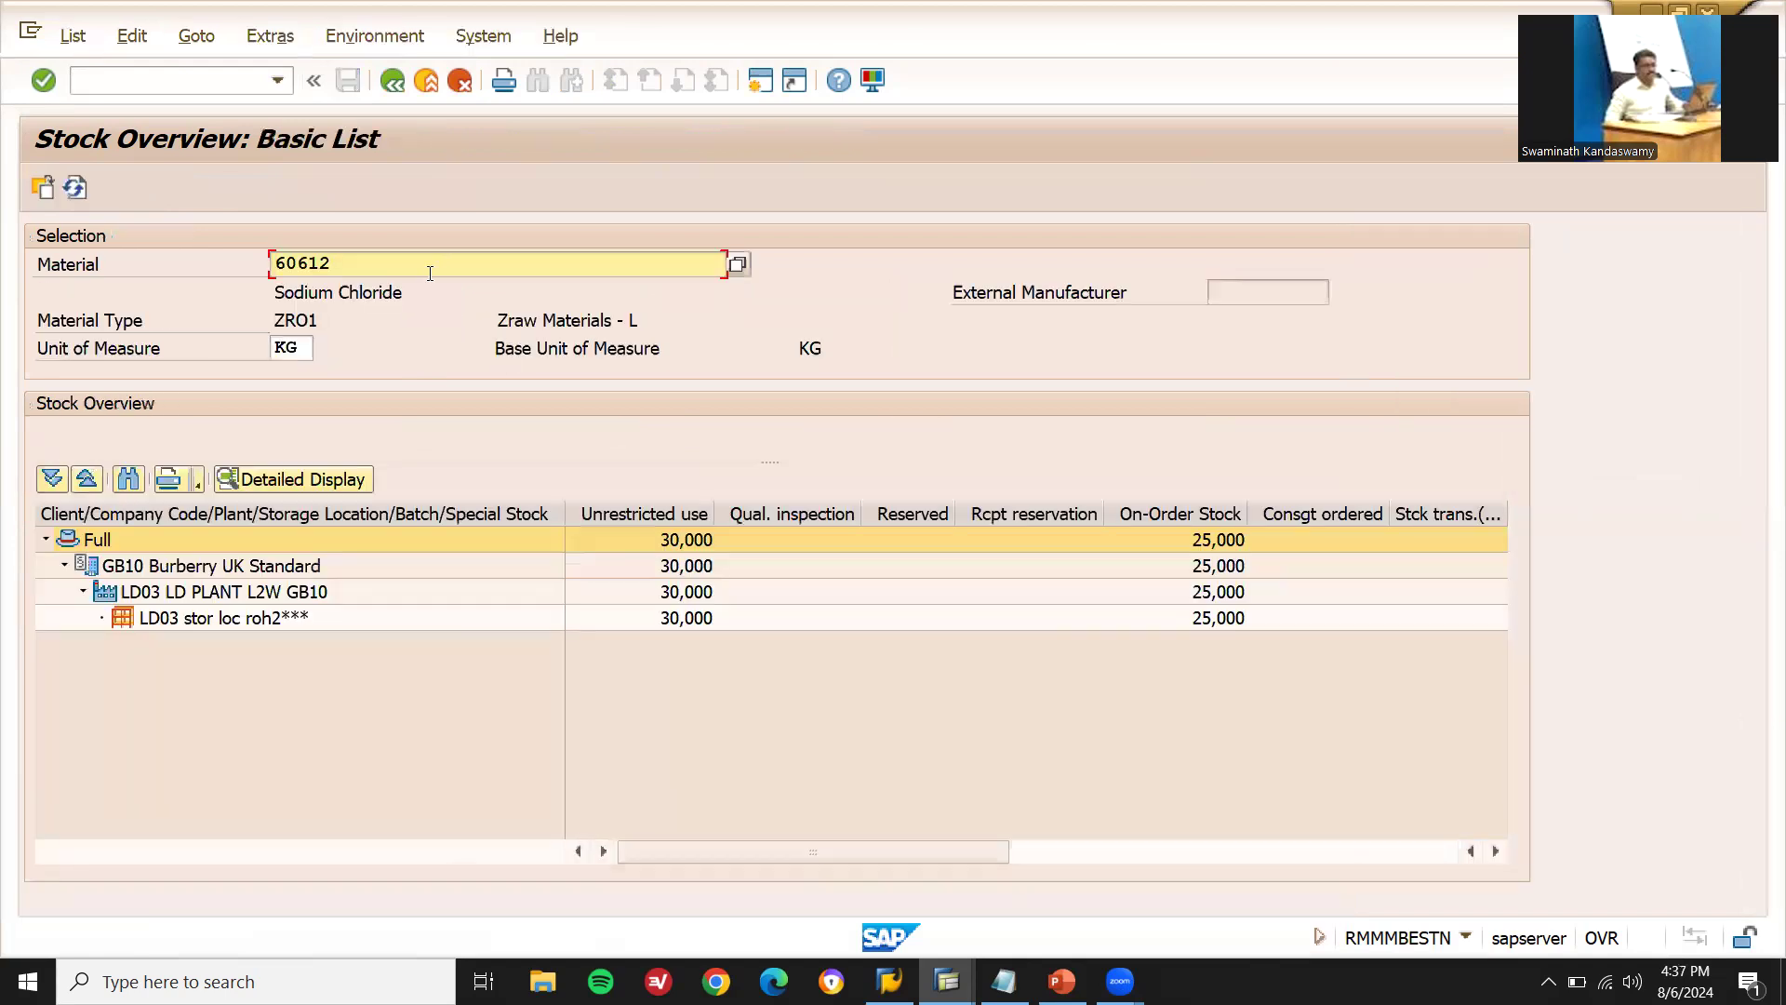
pyautogui.press('BackSpace')
pyautogui.write('1')
pyautogui.click(44, 189)
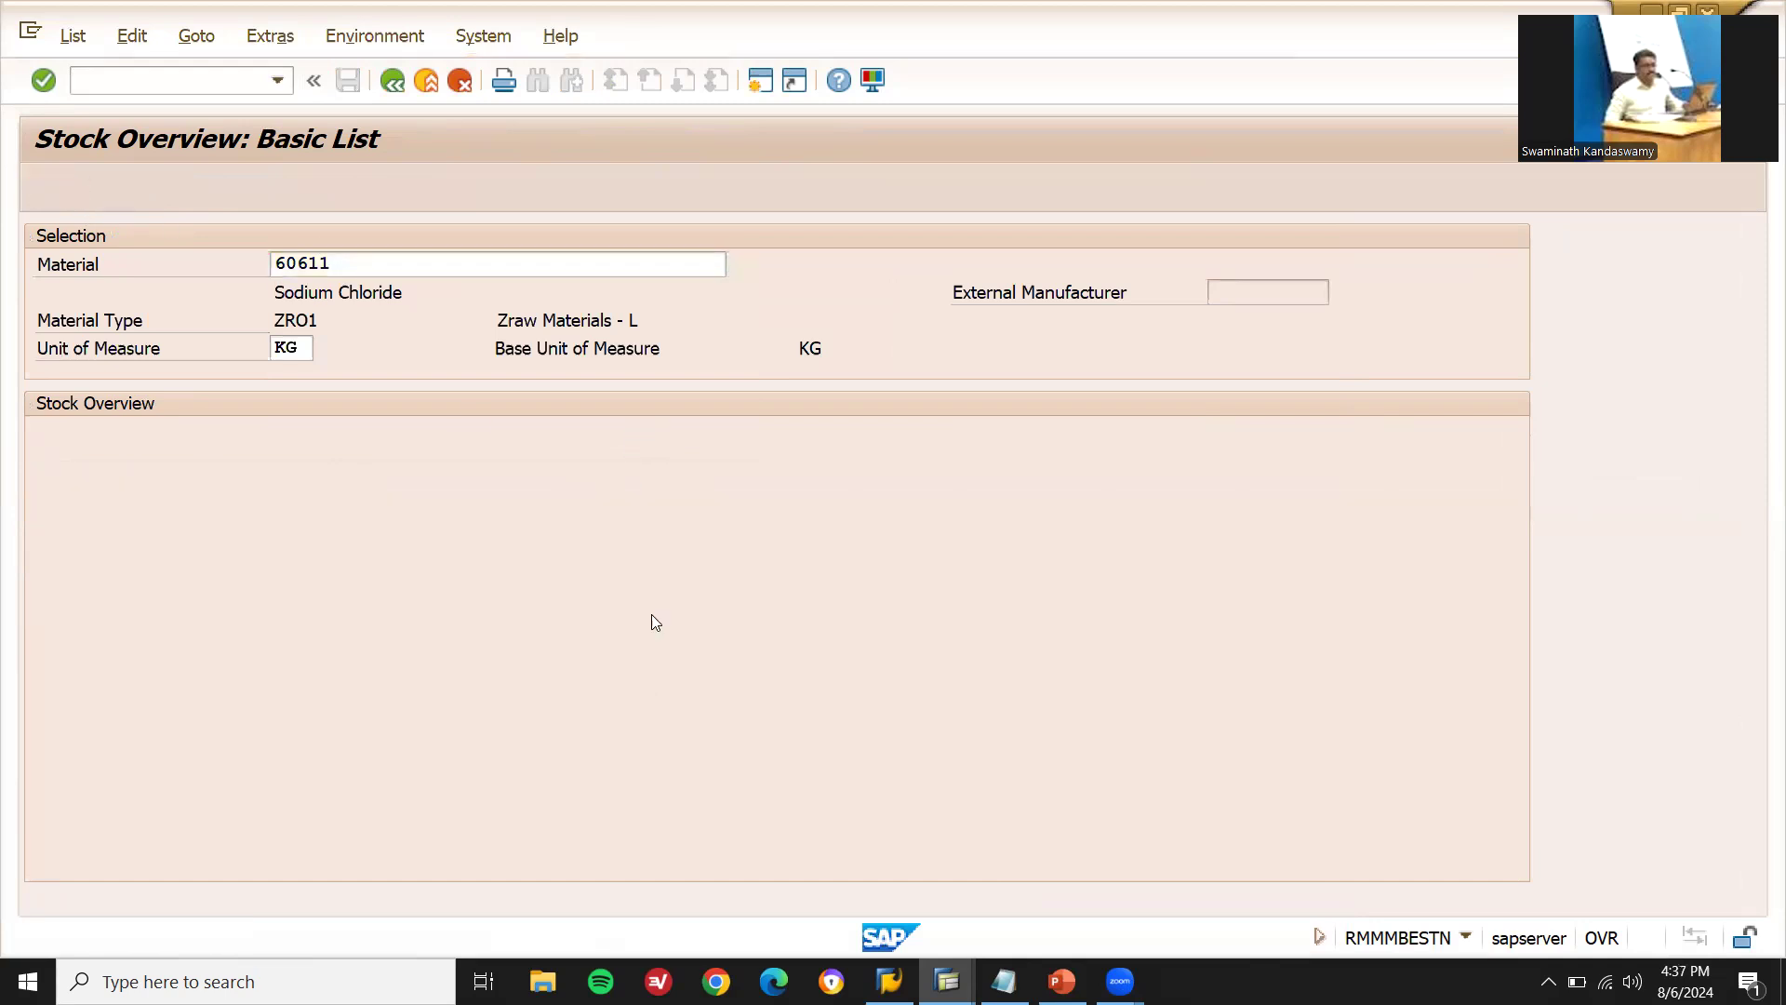
pyautogui.click(657, 519)
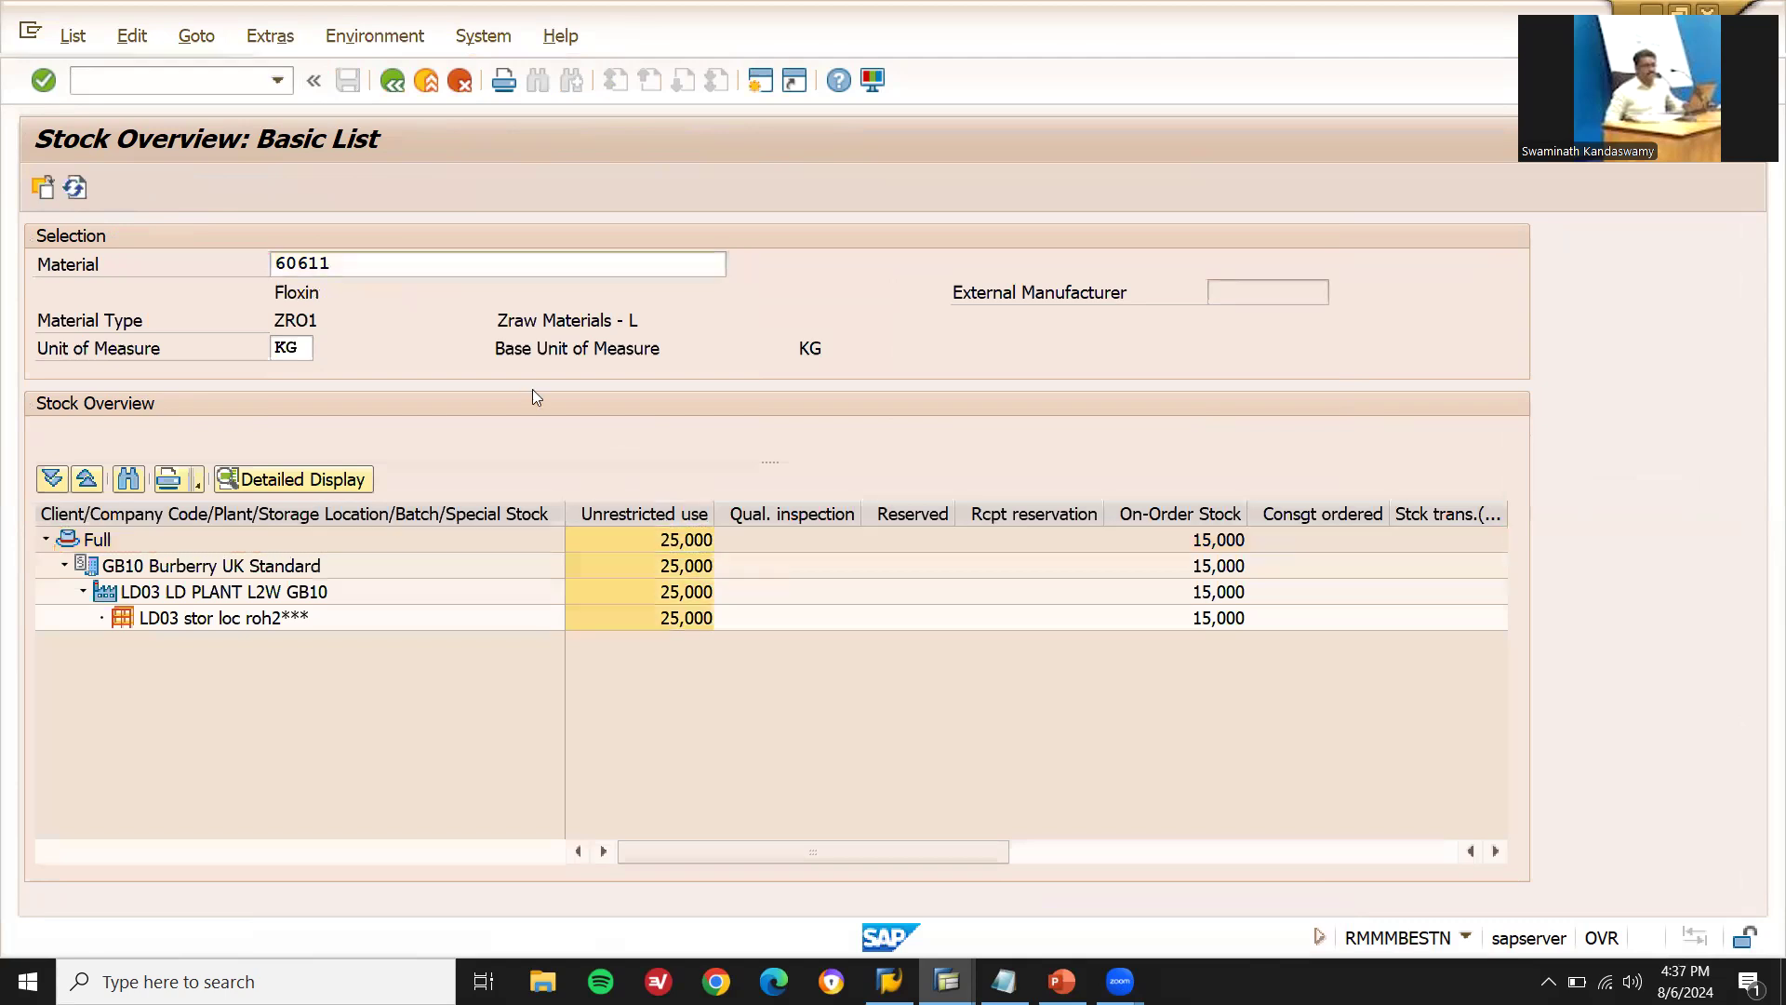
pyautogui.click(428, 266)
pyautogui.press('BackSpace')
pyautogui.write('0')
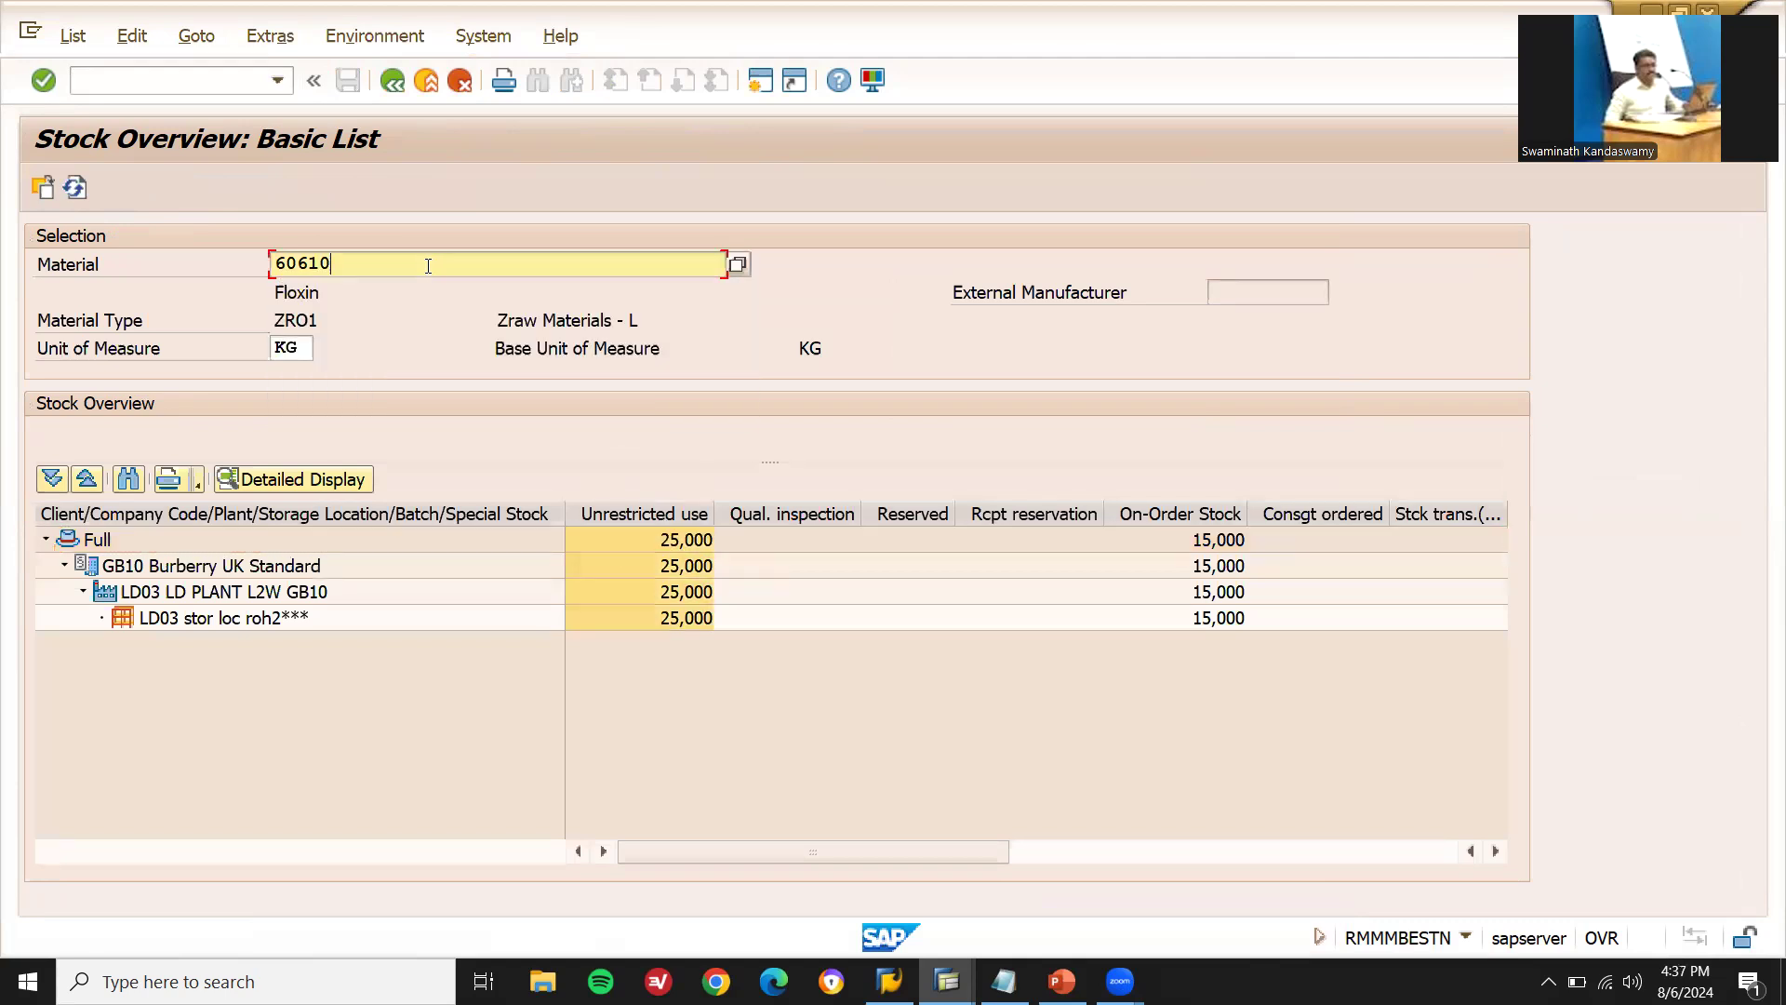
pyautogui.click(41, 189)
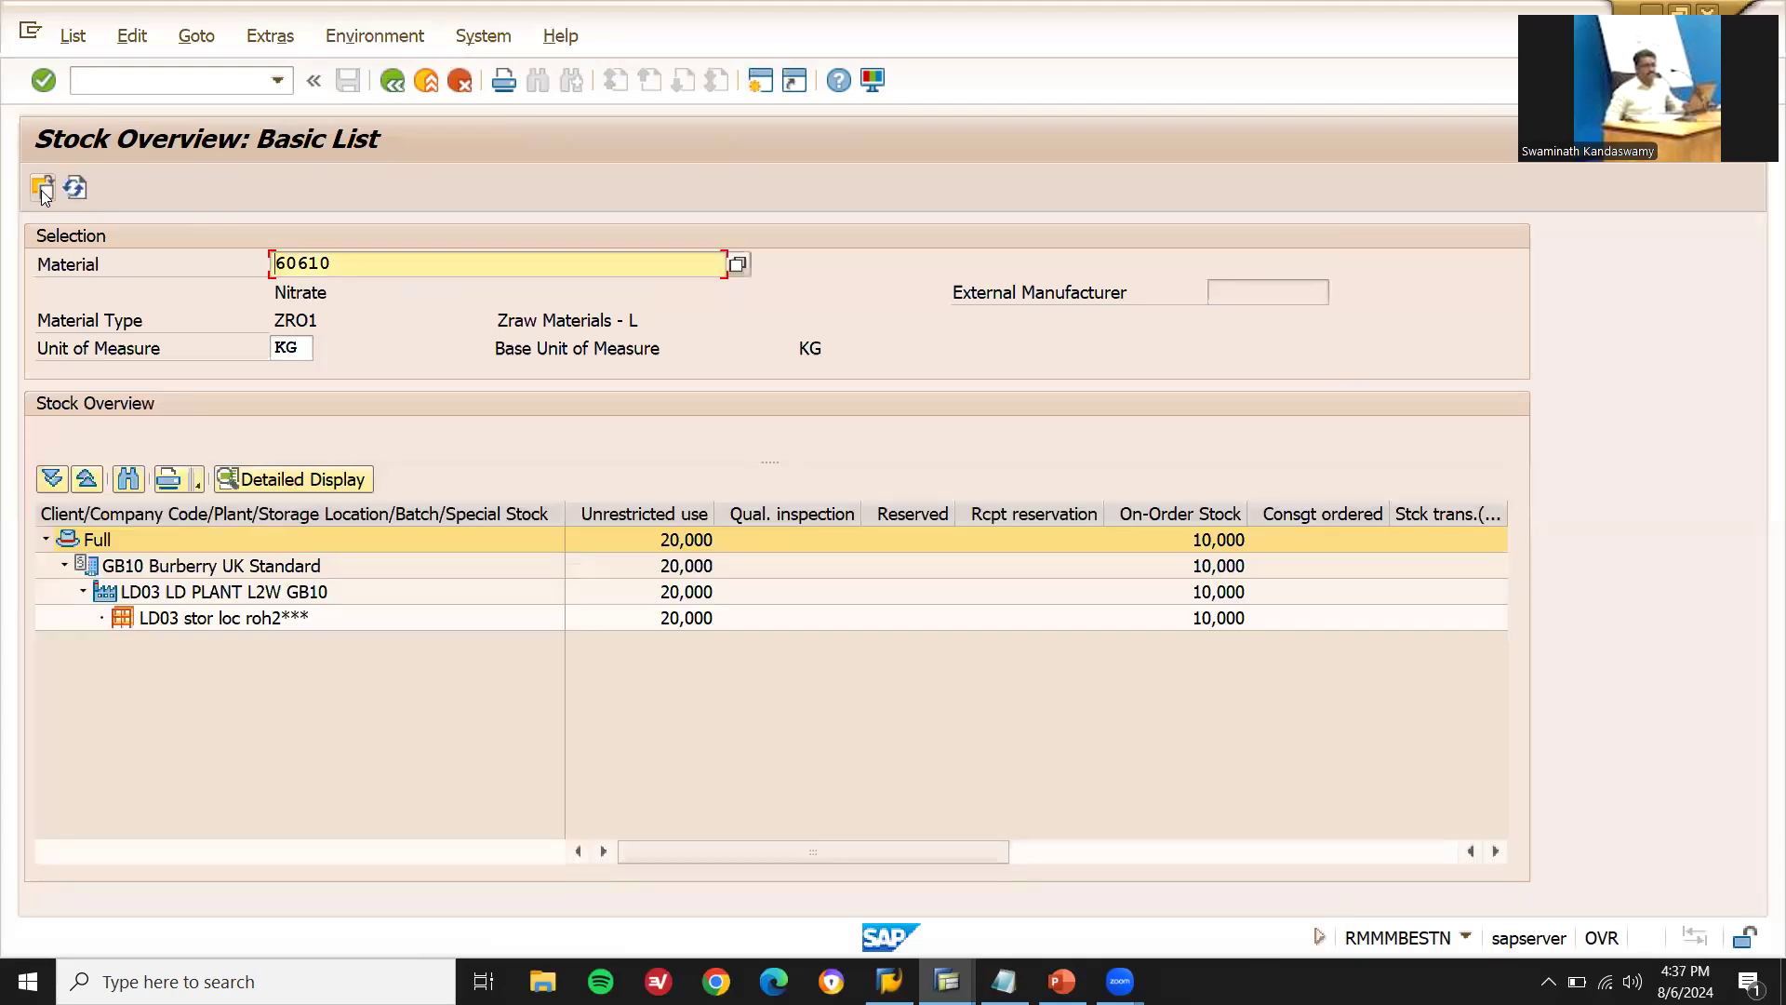
pyautogui.hotkey('alt', 'Tab')
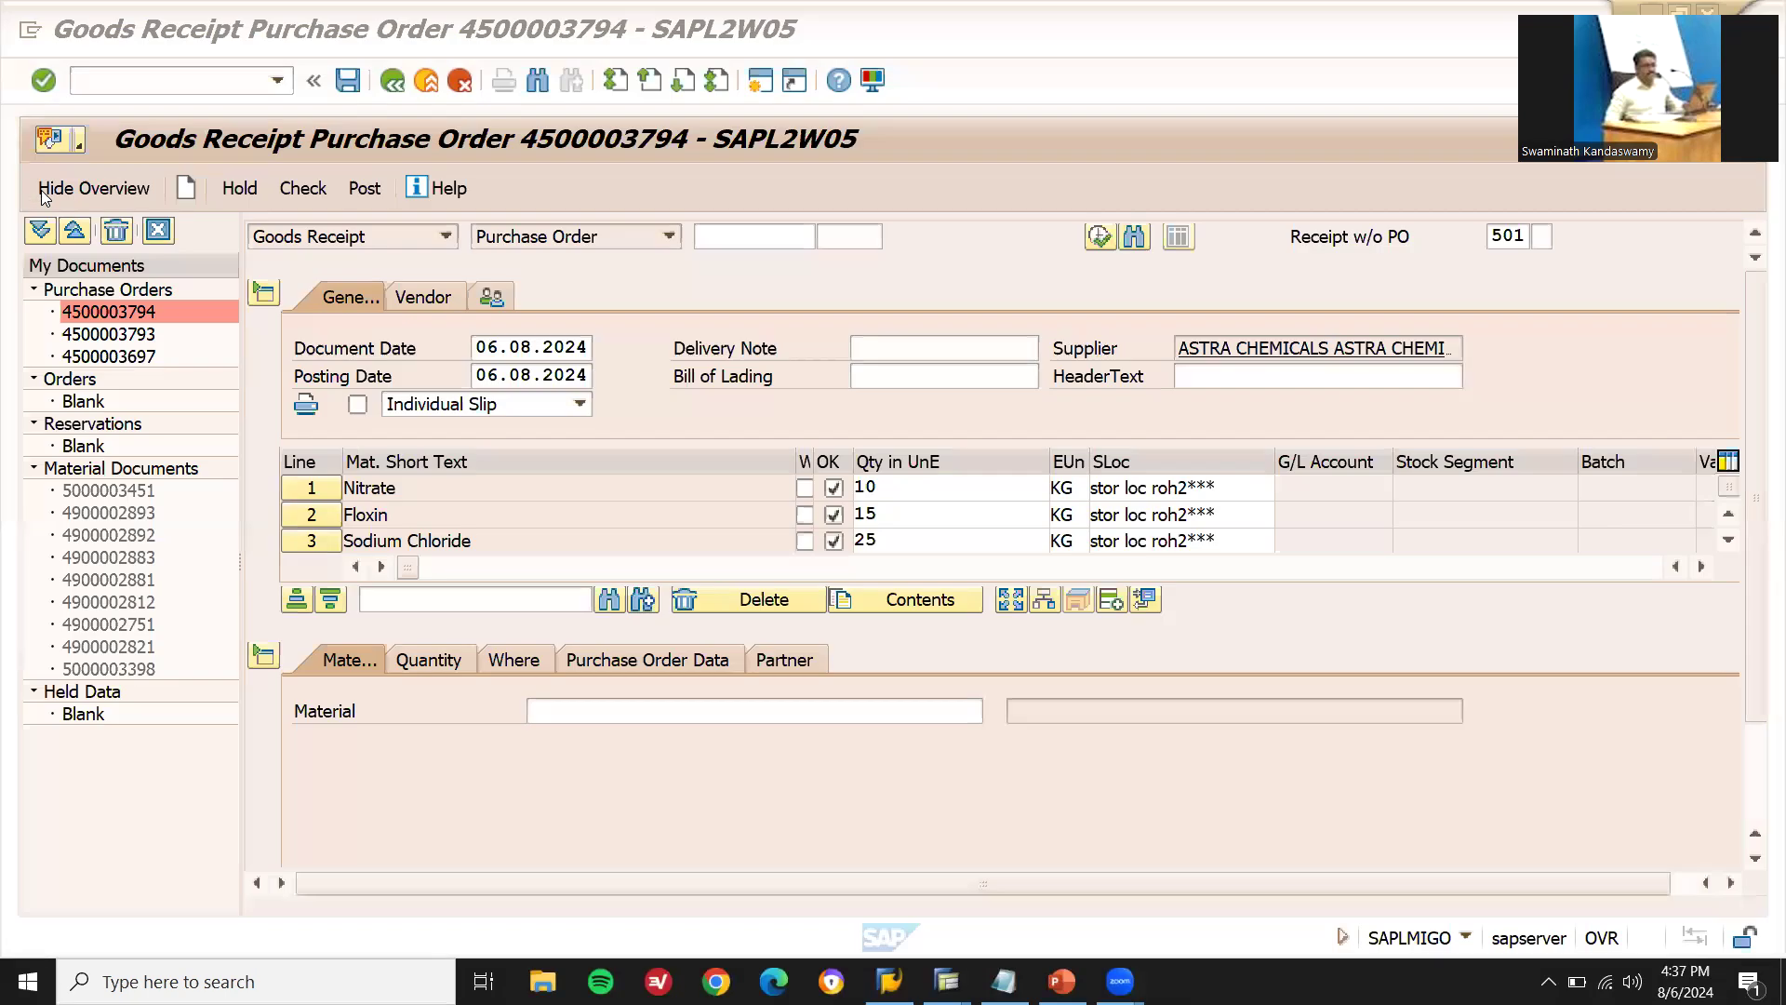
pyautogui.click(361, 192)
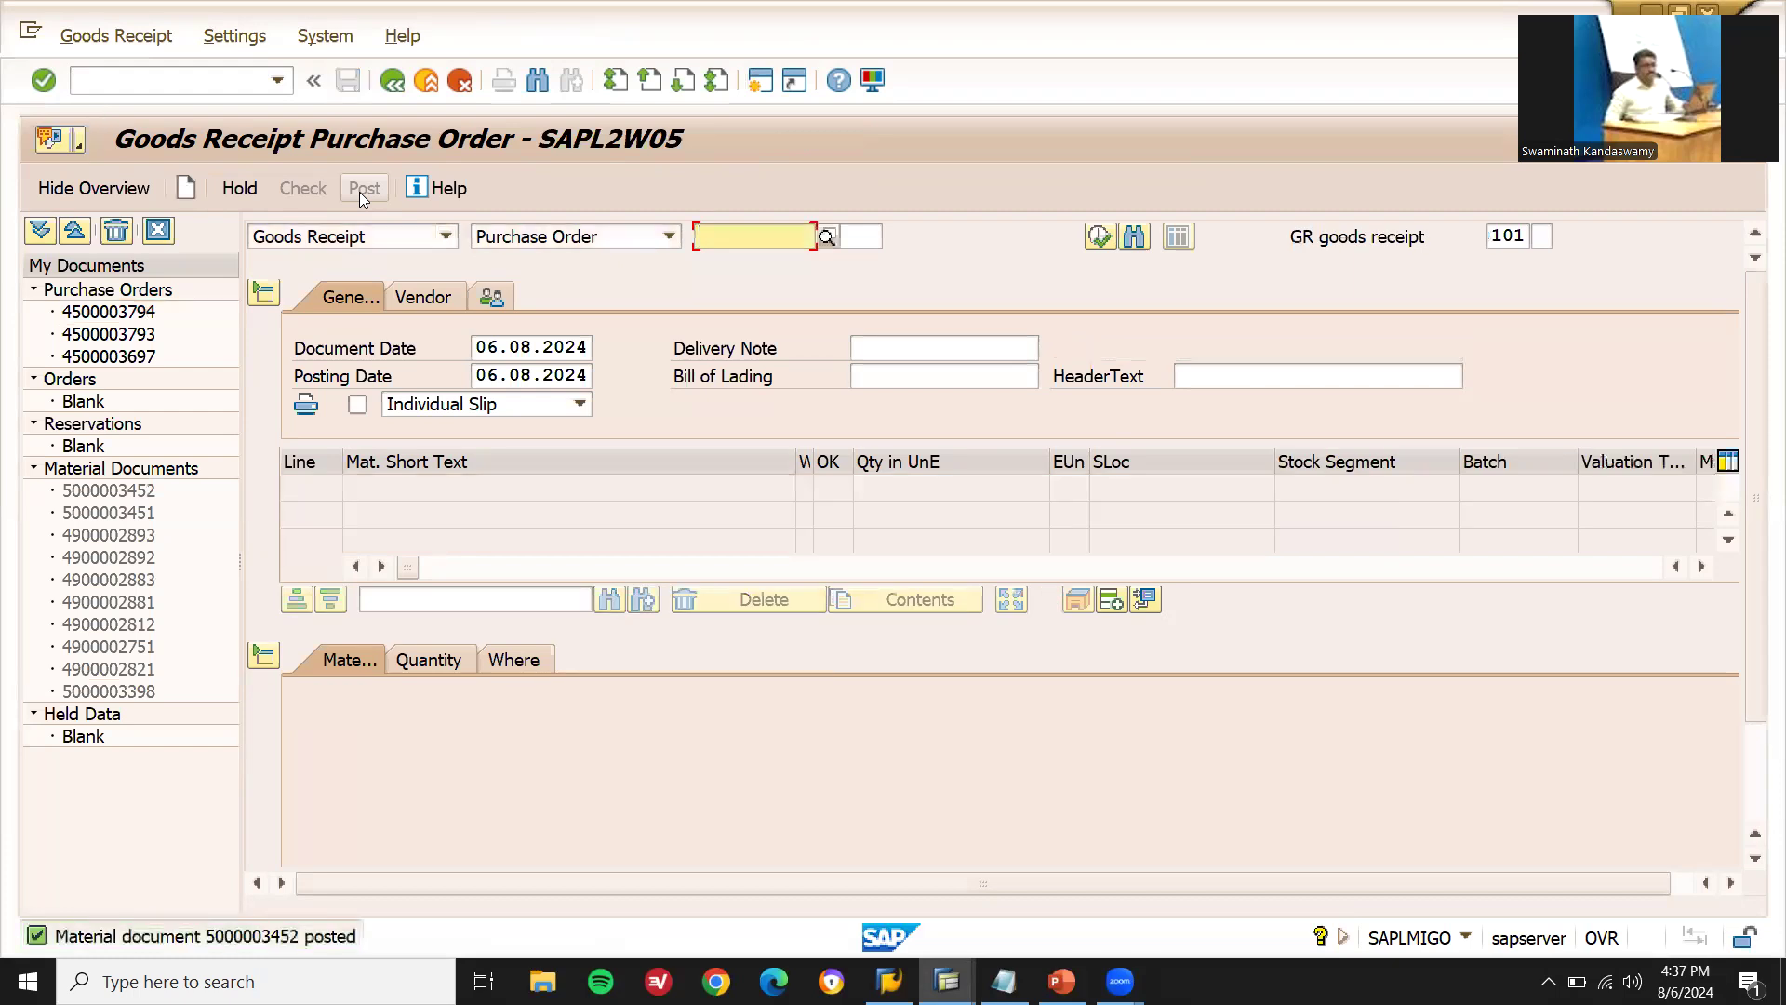
pyautogui.hotkey('alt', 'Tab')
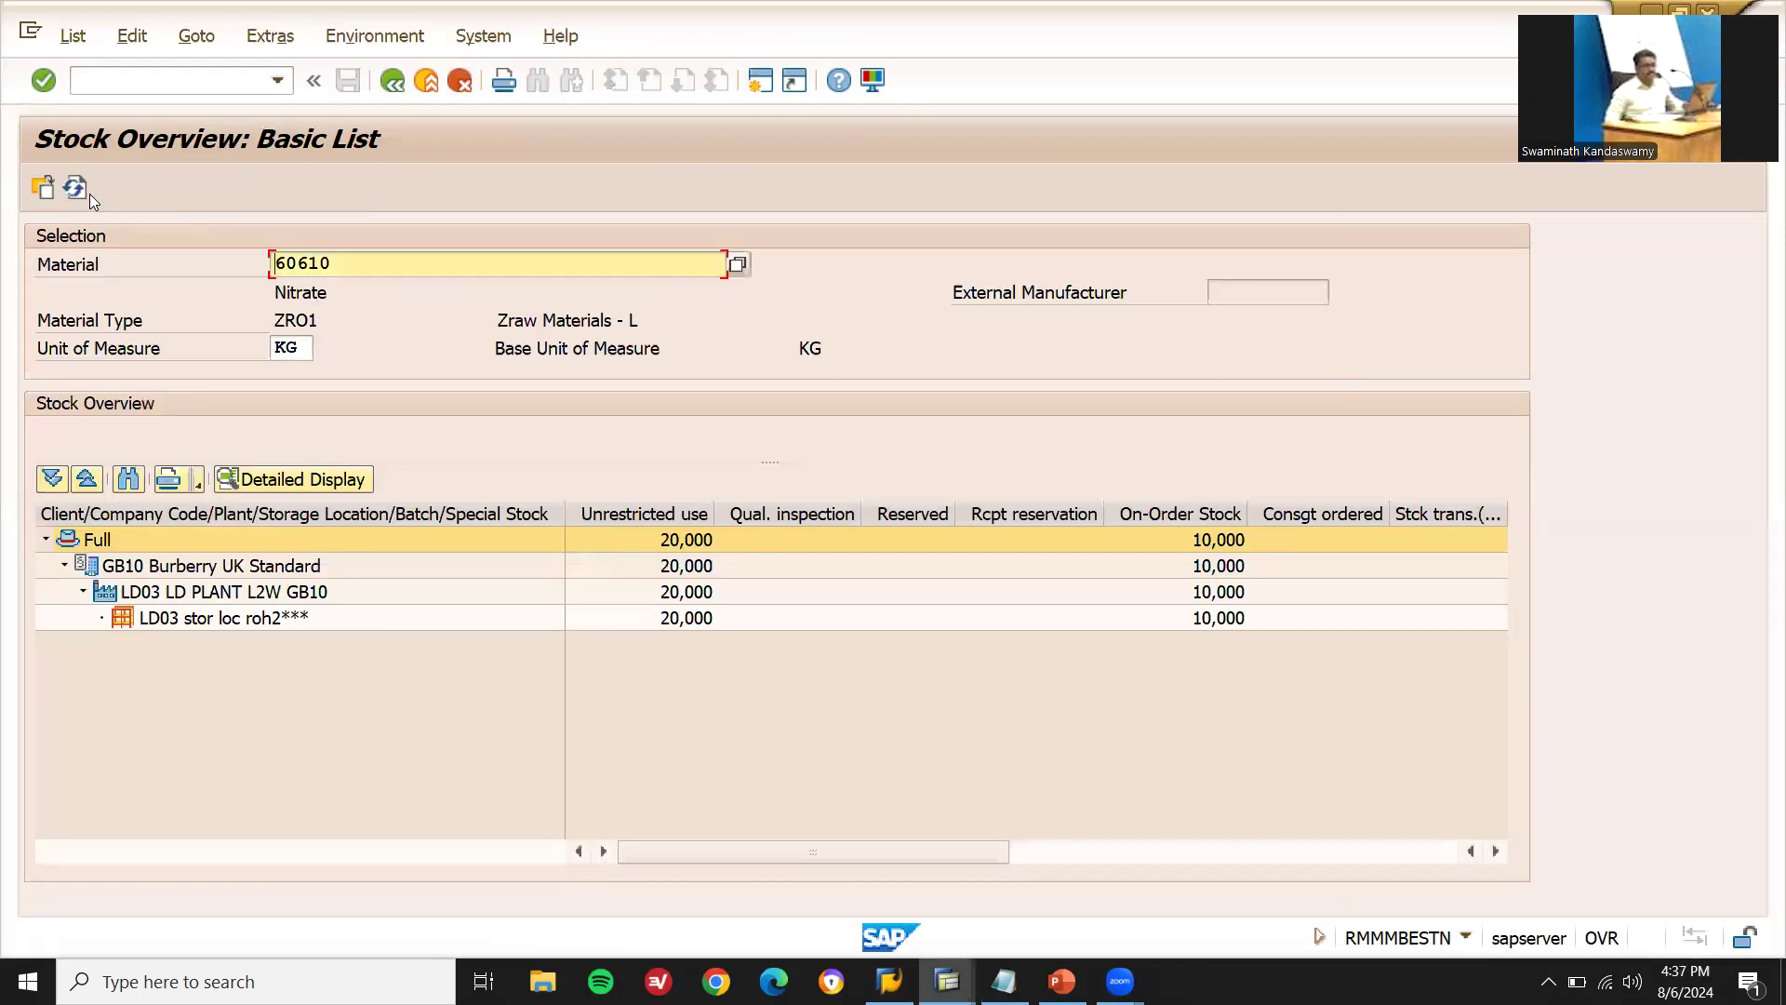
pyautogui.click(86, 192)
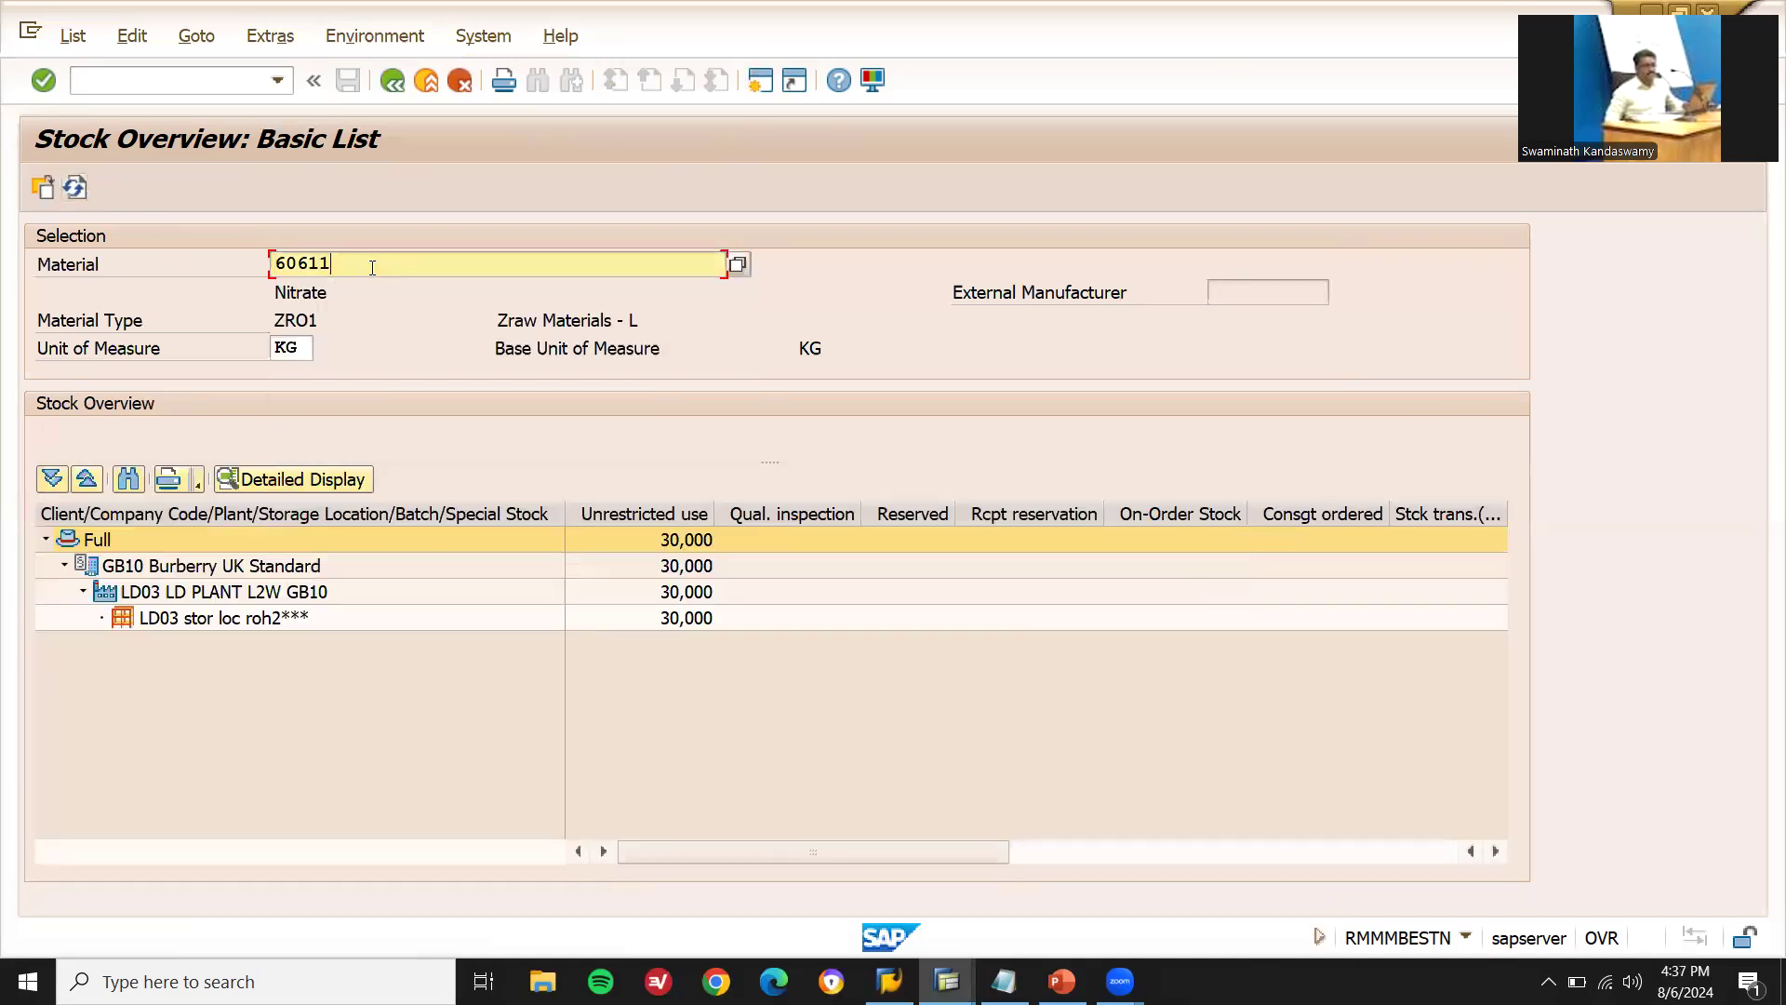
# - Check the updated stock for 60611 and 60612, now 55,000 KG unrestricted
pyautogui.click(41, 189)
pyautogui.press('BackSpace')
pyautogui.write('2')
pyautogui.click(43, 189)
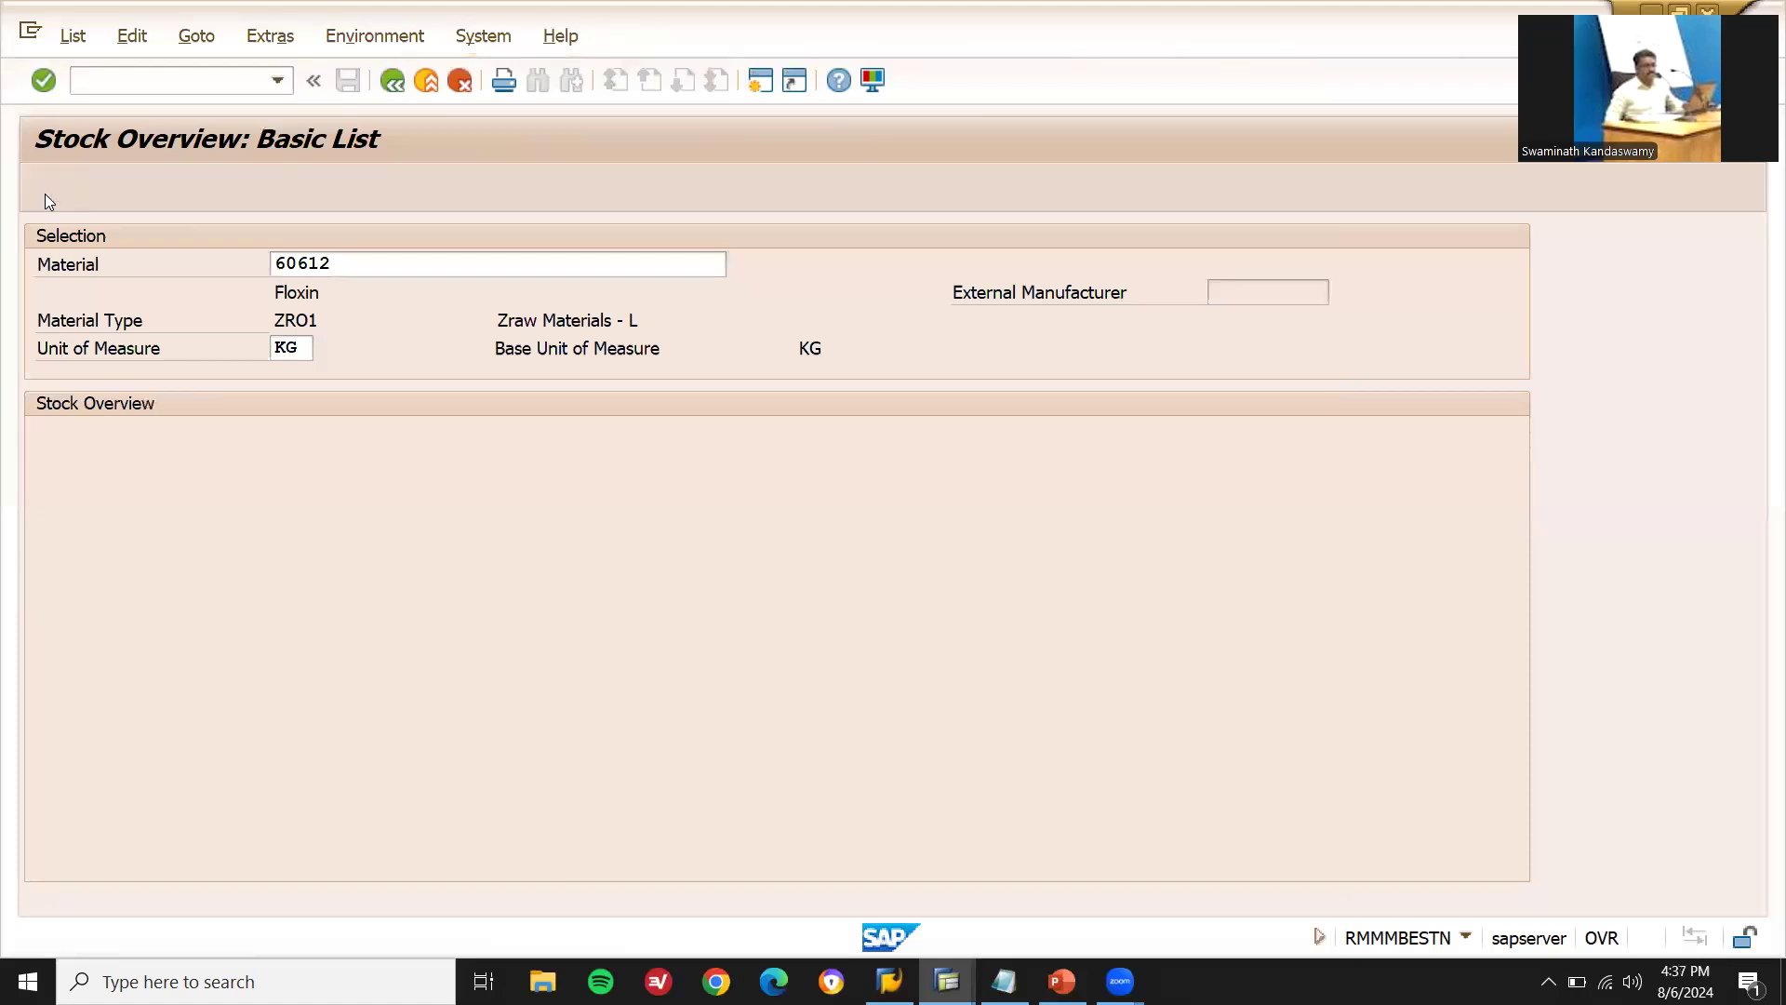
pyautogui.click(44, 190)
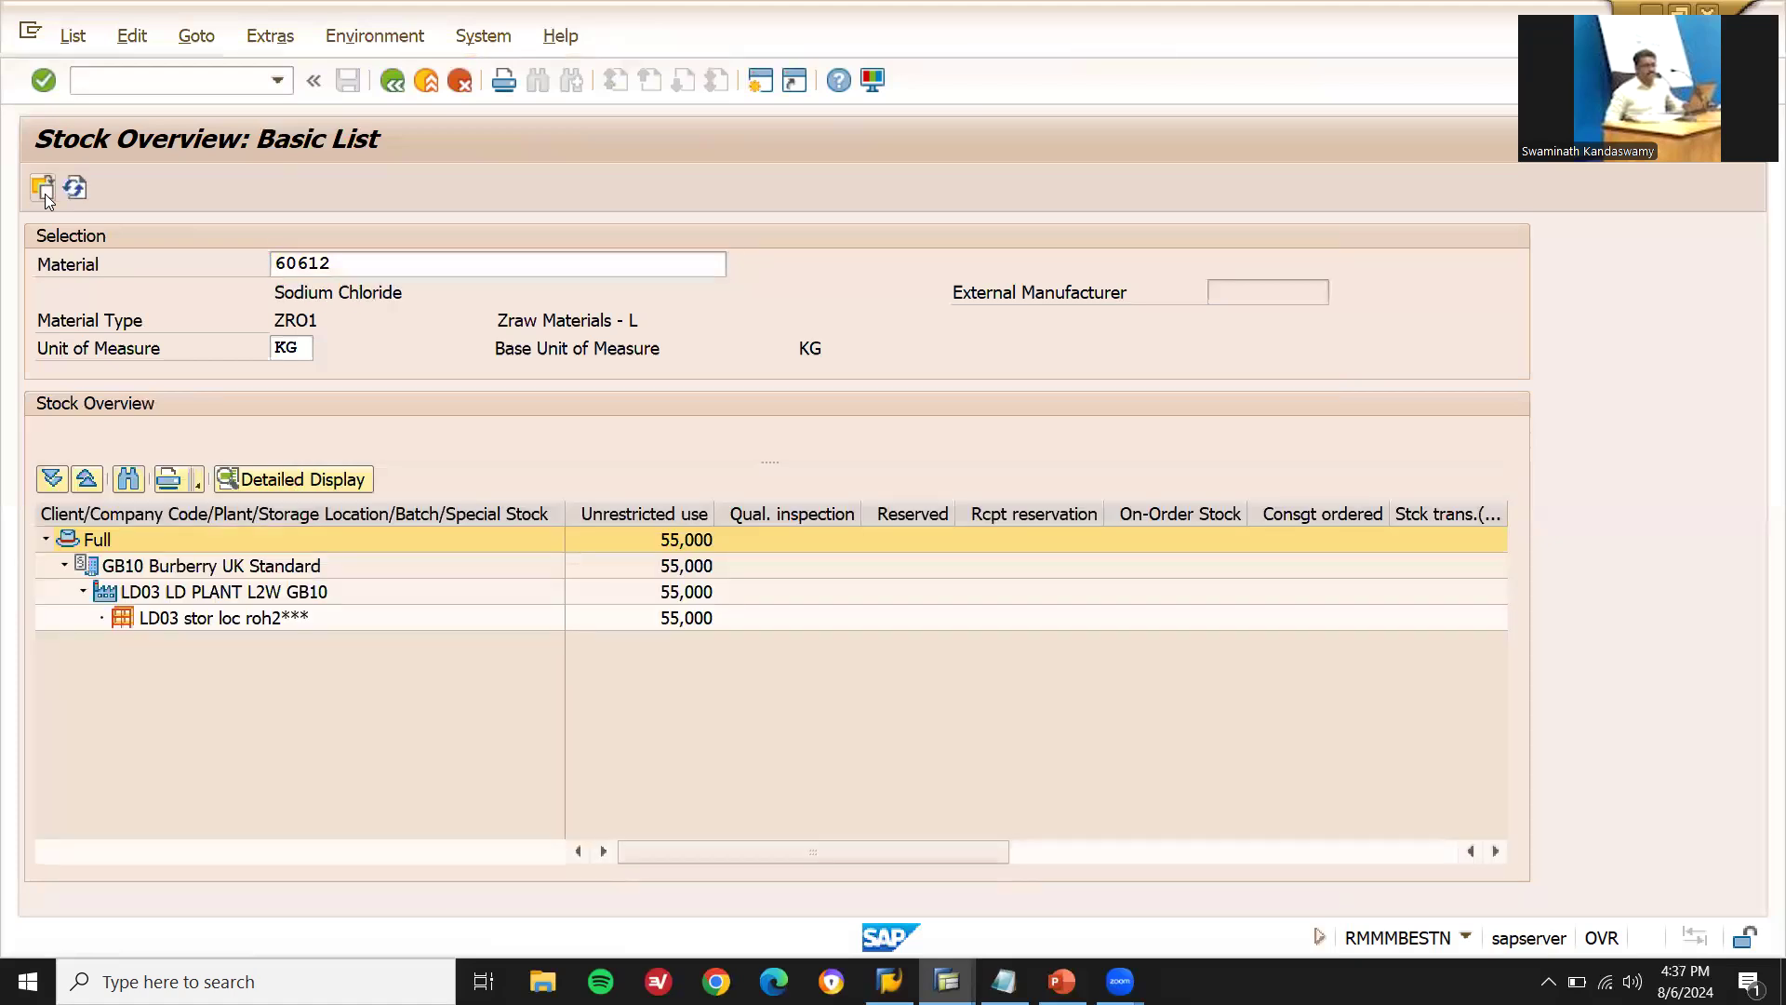
# - Start a MIRO invoice for company code GB10 dated 31.08.2024
pyautogui.click(130, 80)
pyautogui.press('F3')
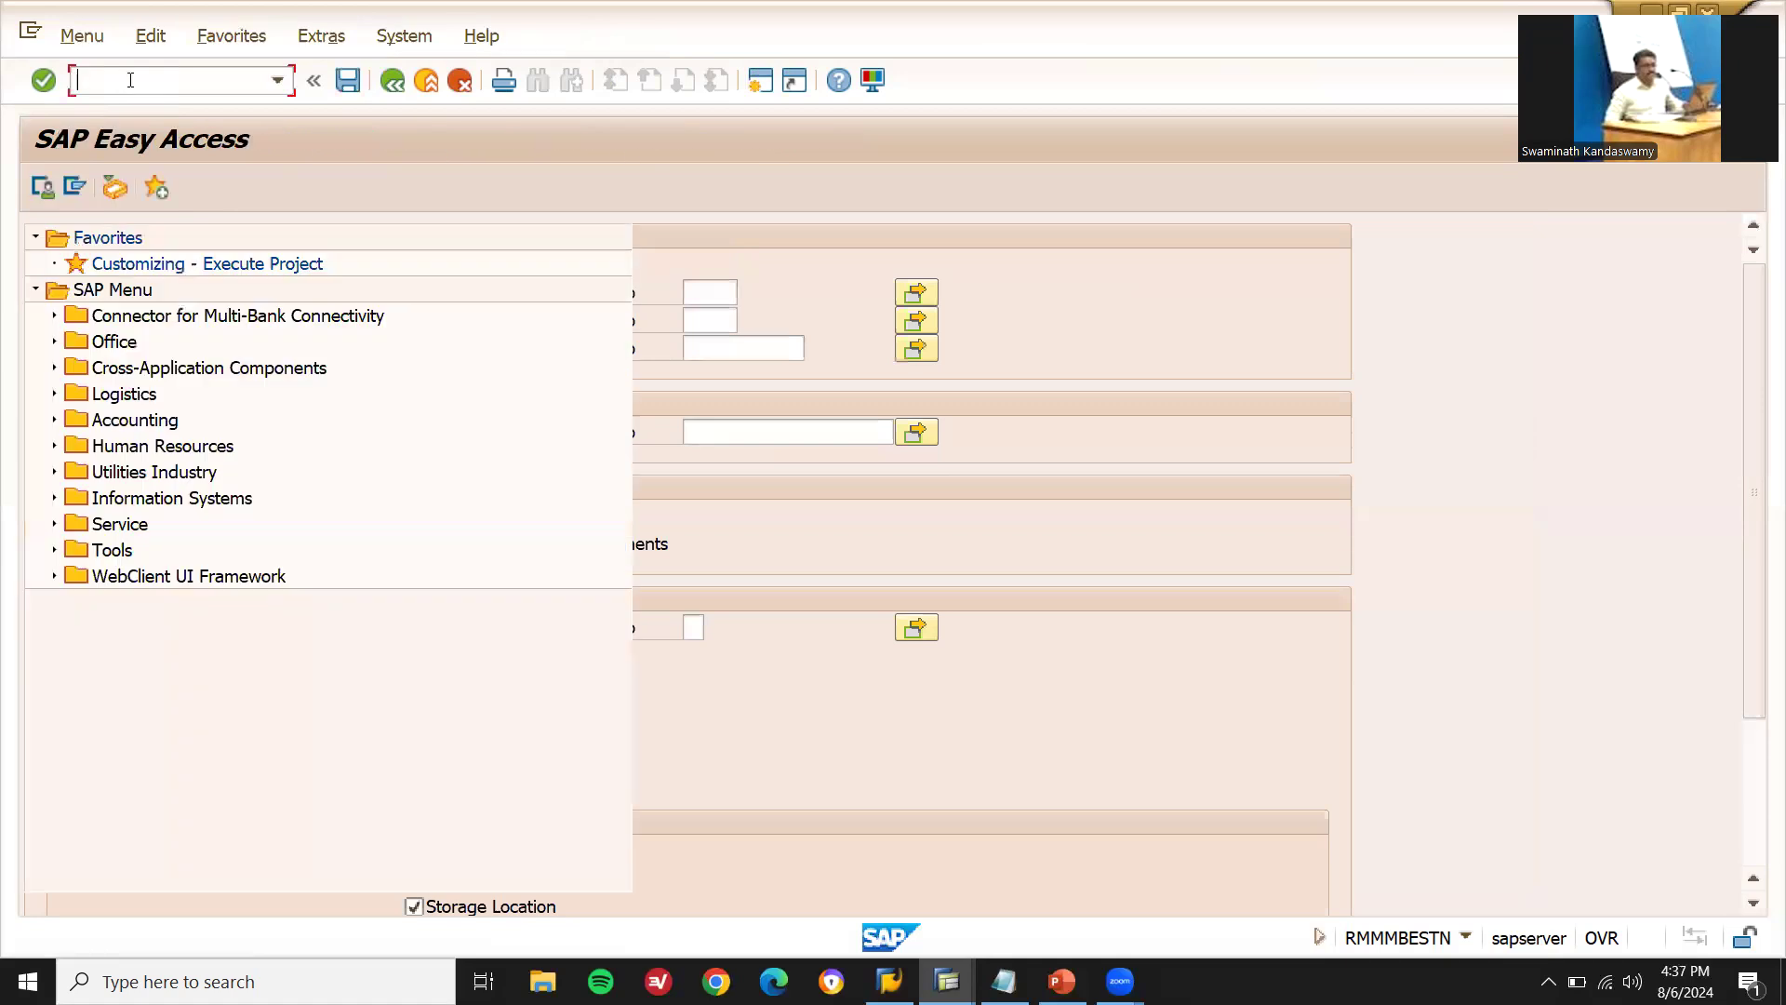
pyautogui.write('MIRO')
pyautogui.press('Return')
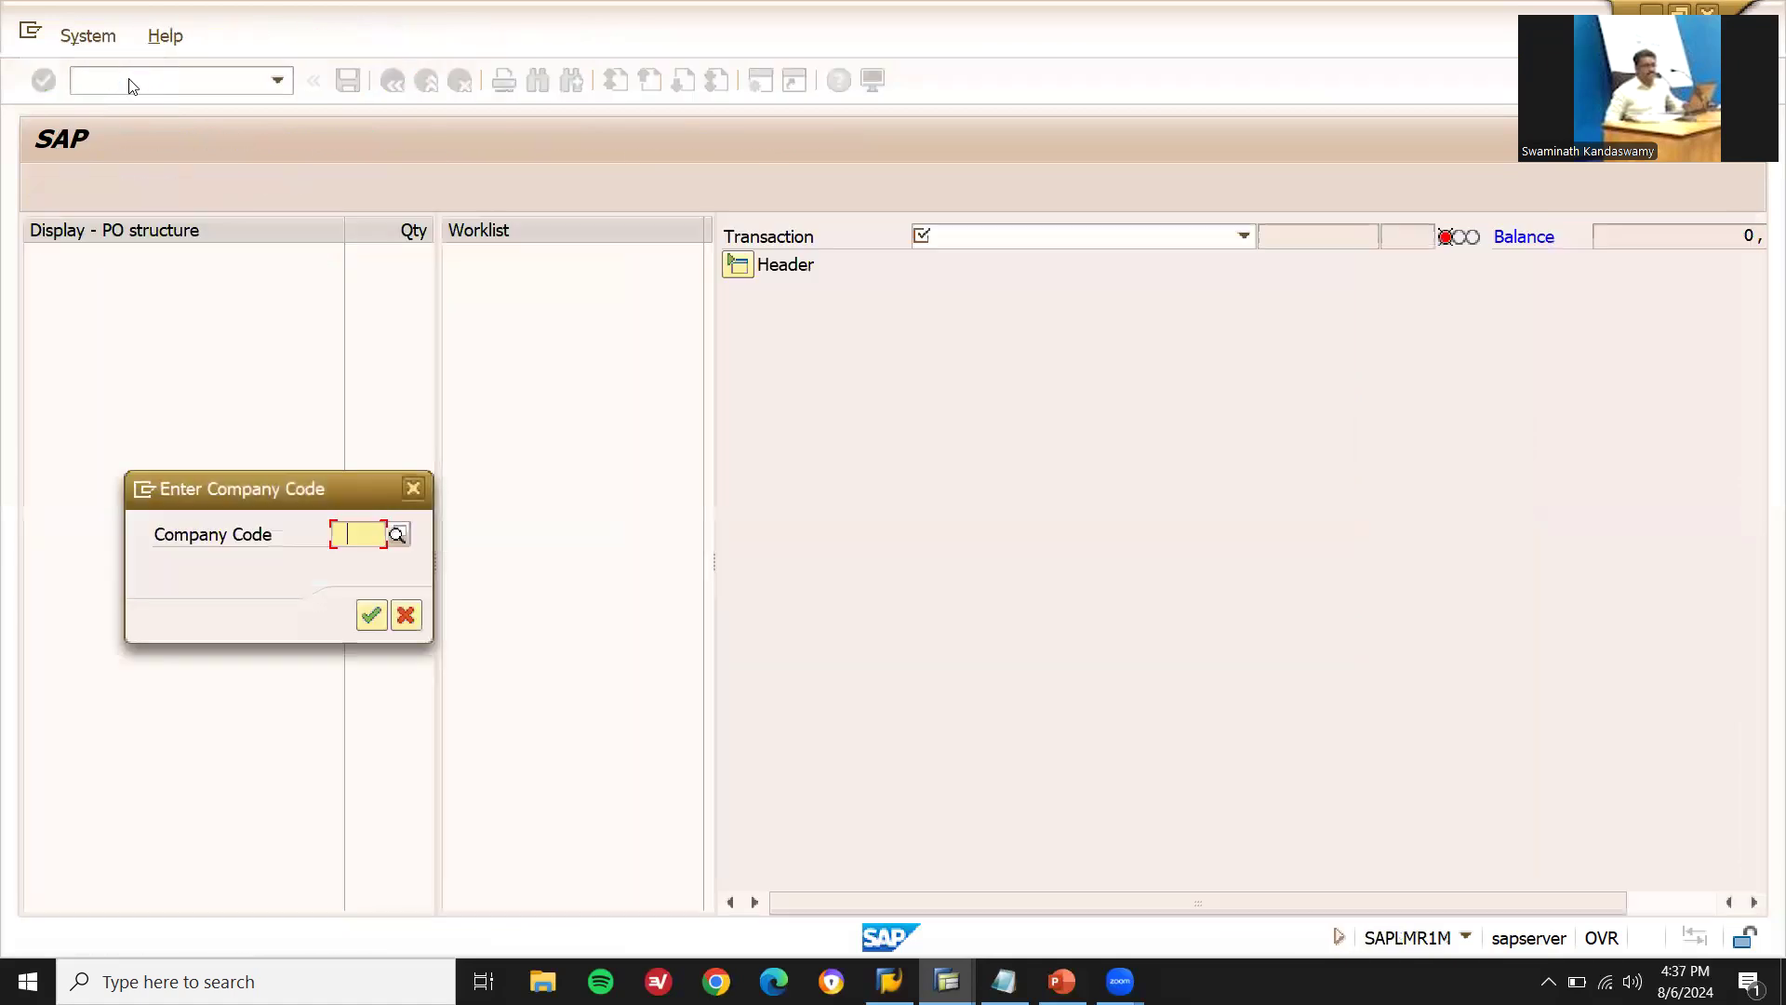
pyautogui.press('Return')
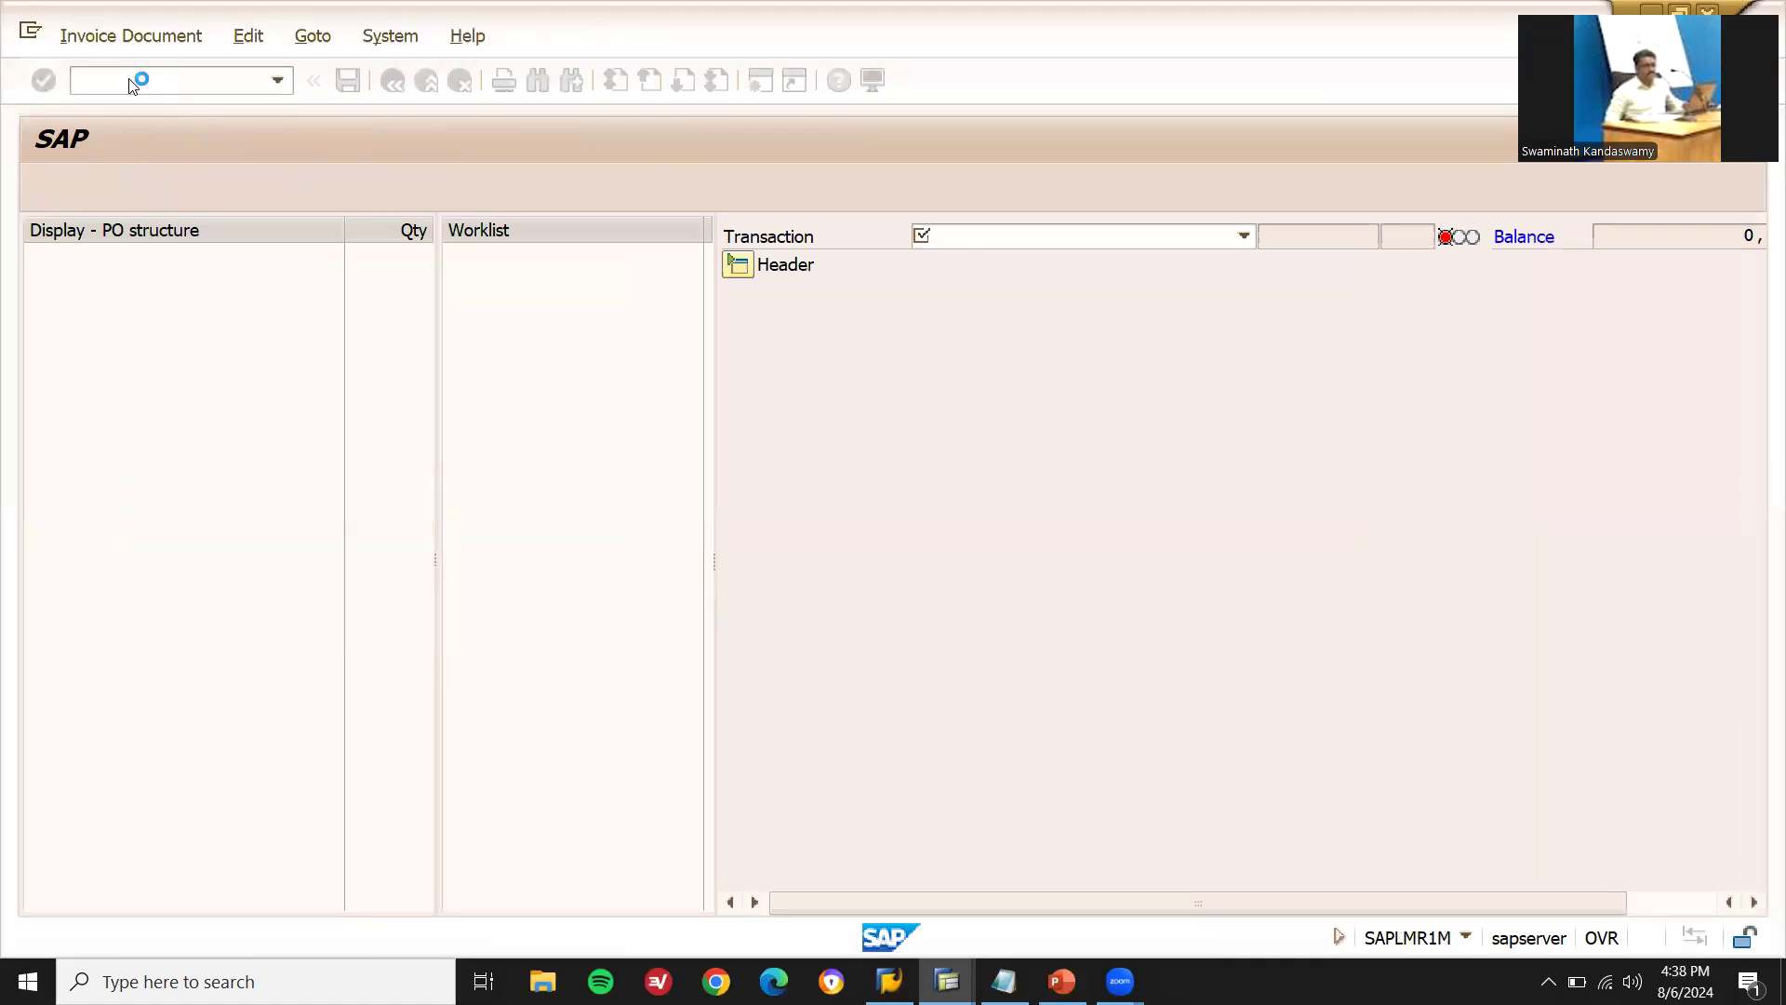
pyautogui.press('Down')
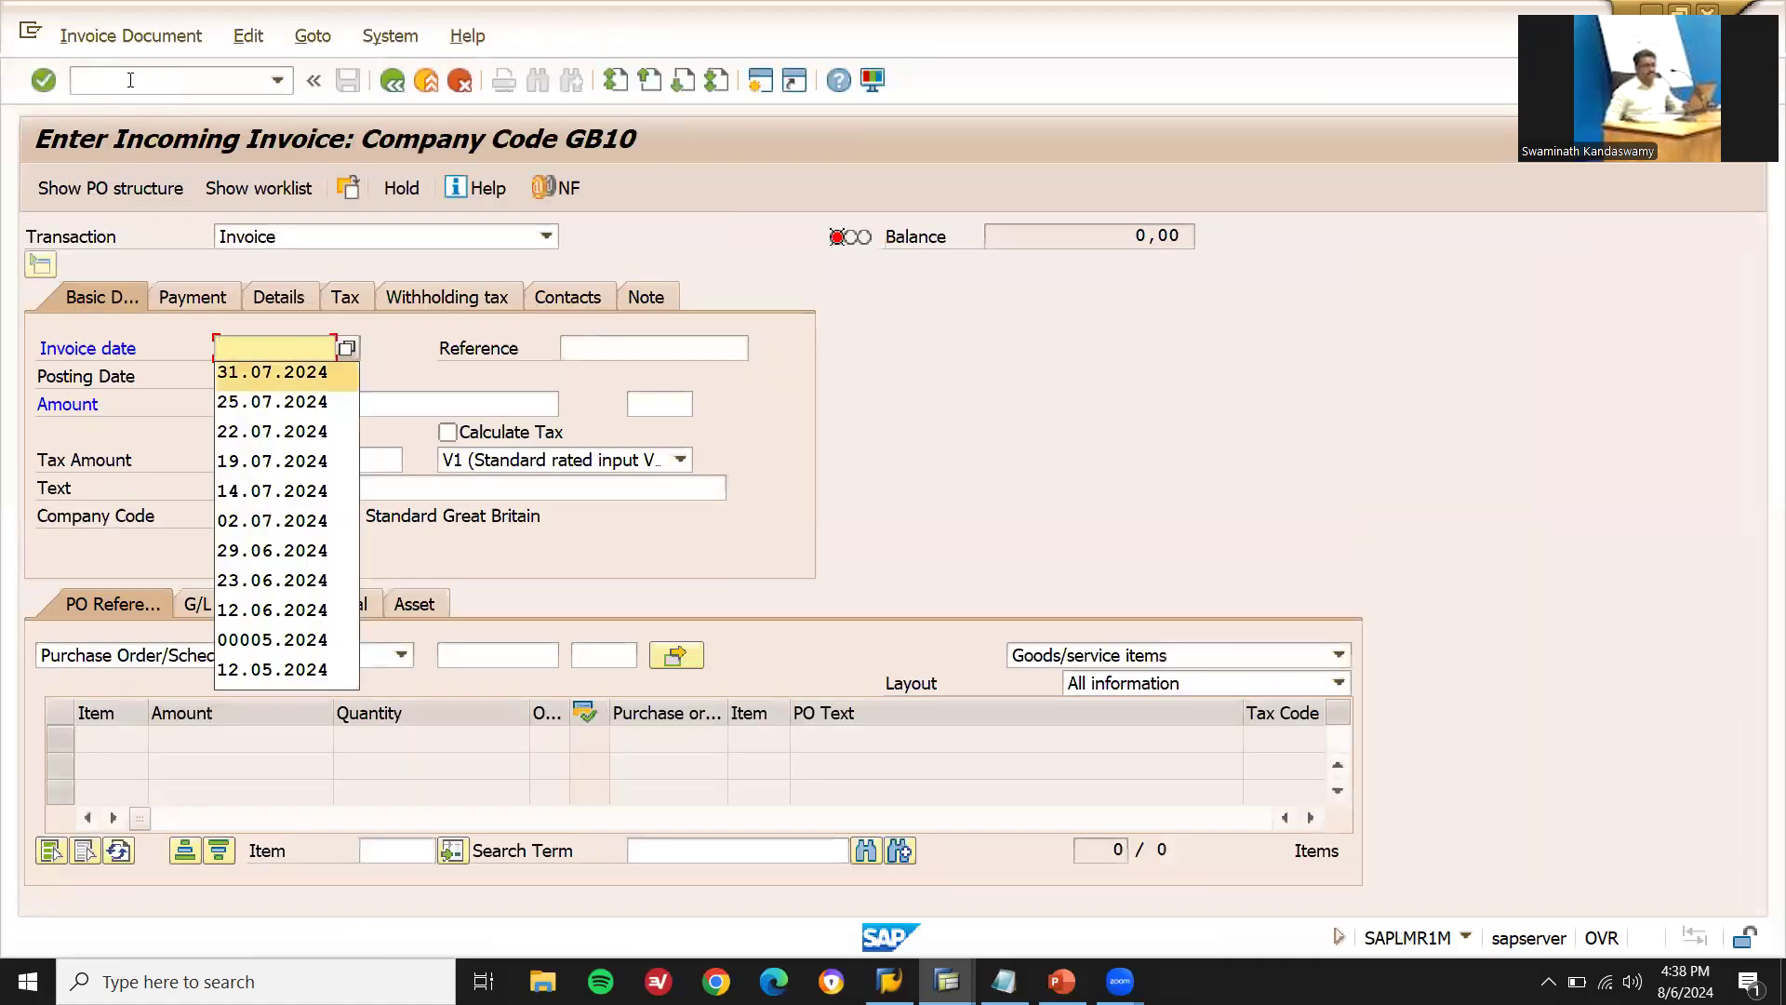
pyautogui.press('Return')
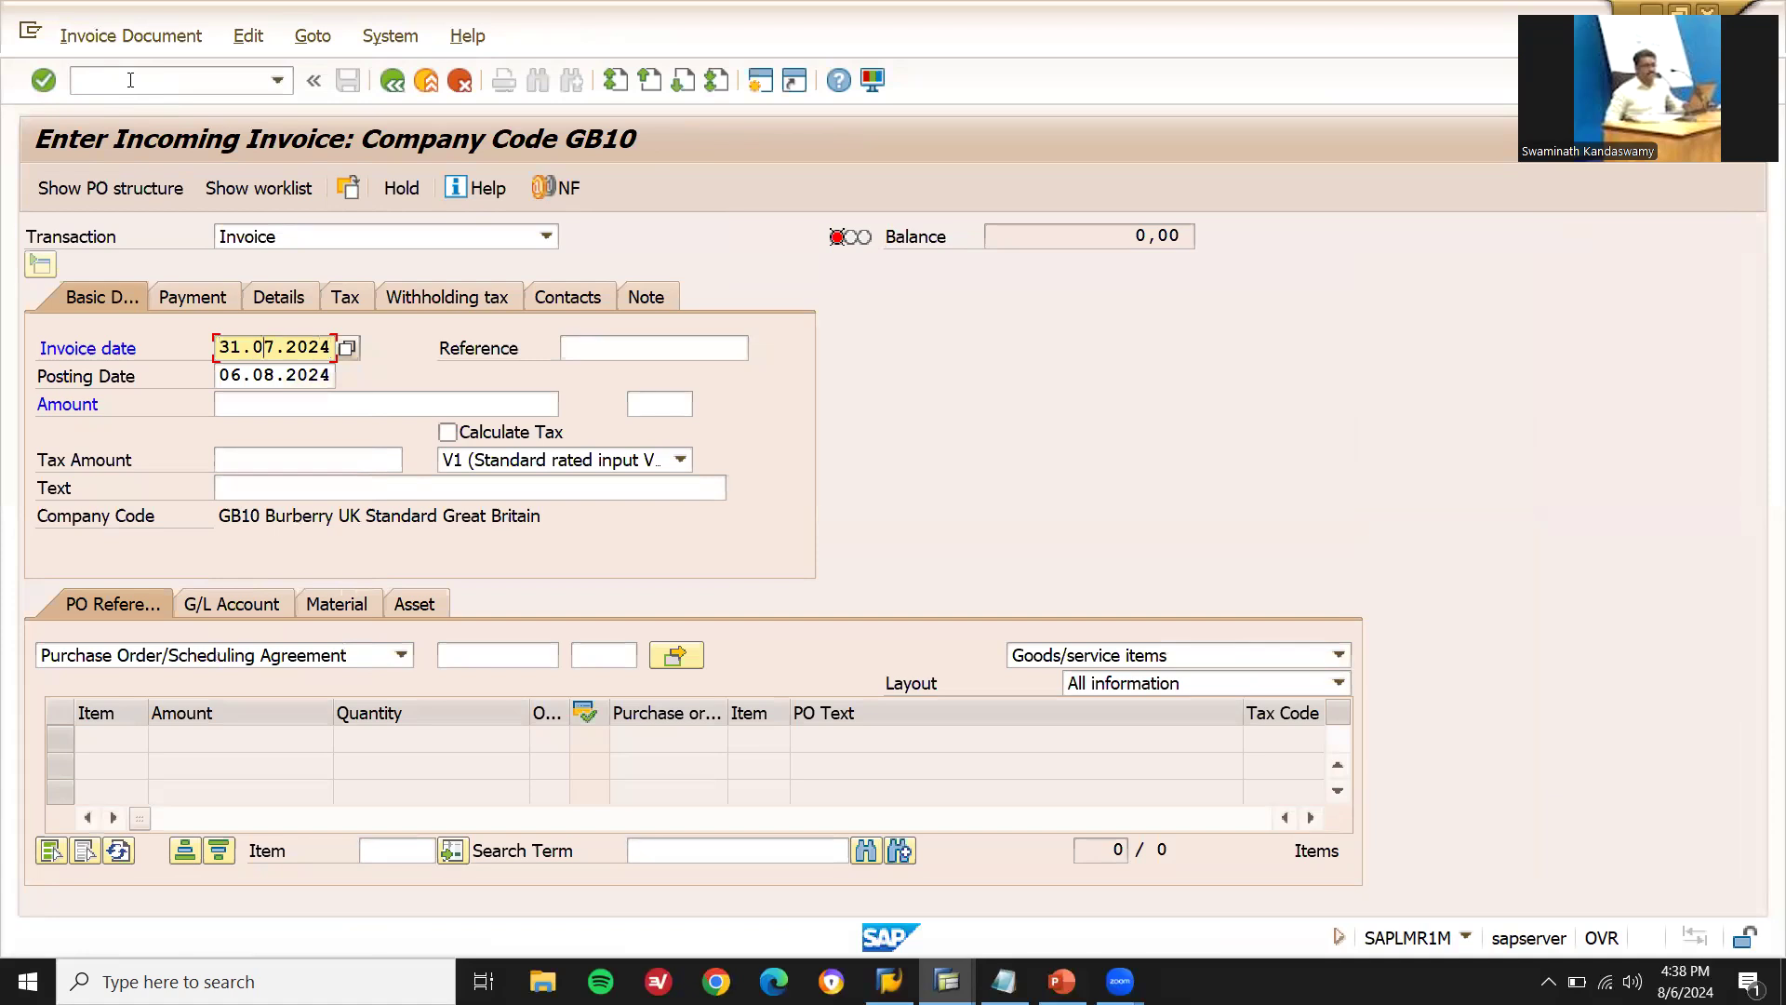
pyautogui.write('8')
pyautogui.press('Return')
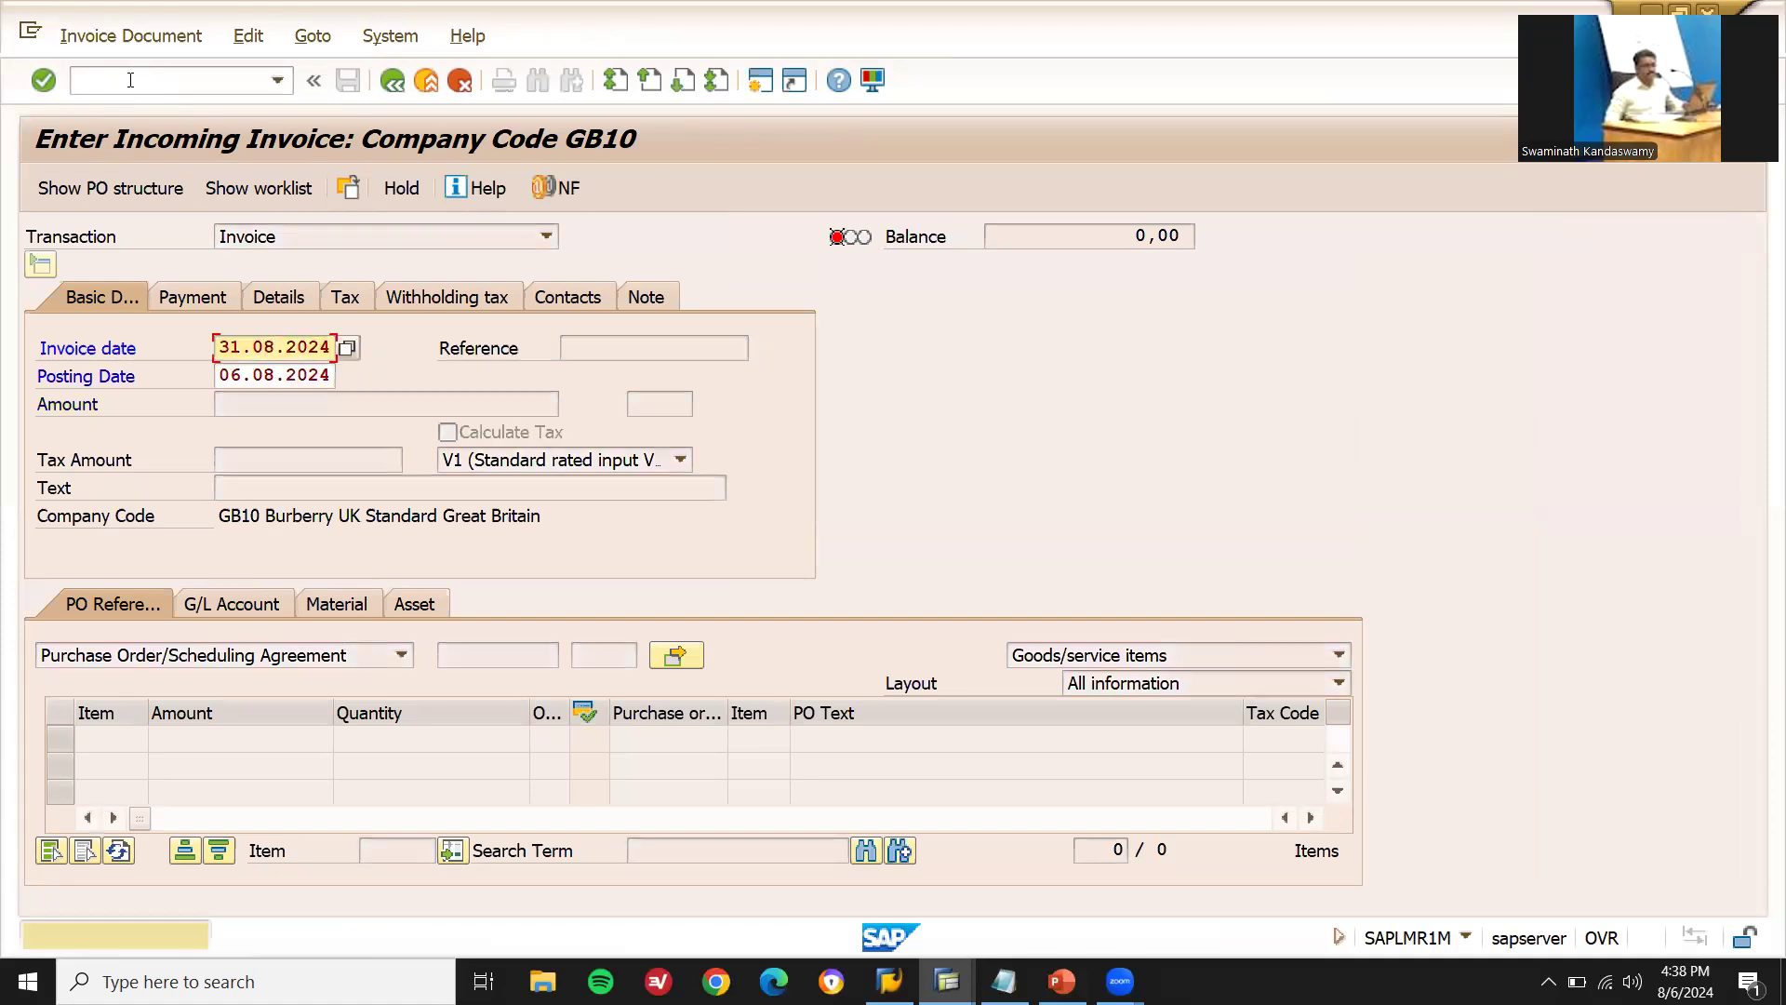
pyautogui.press('Return')
pyautogui.click(447, 433)
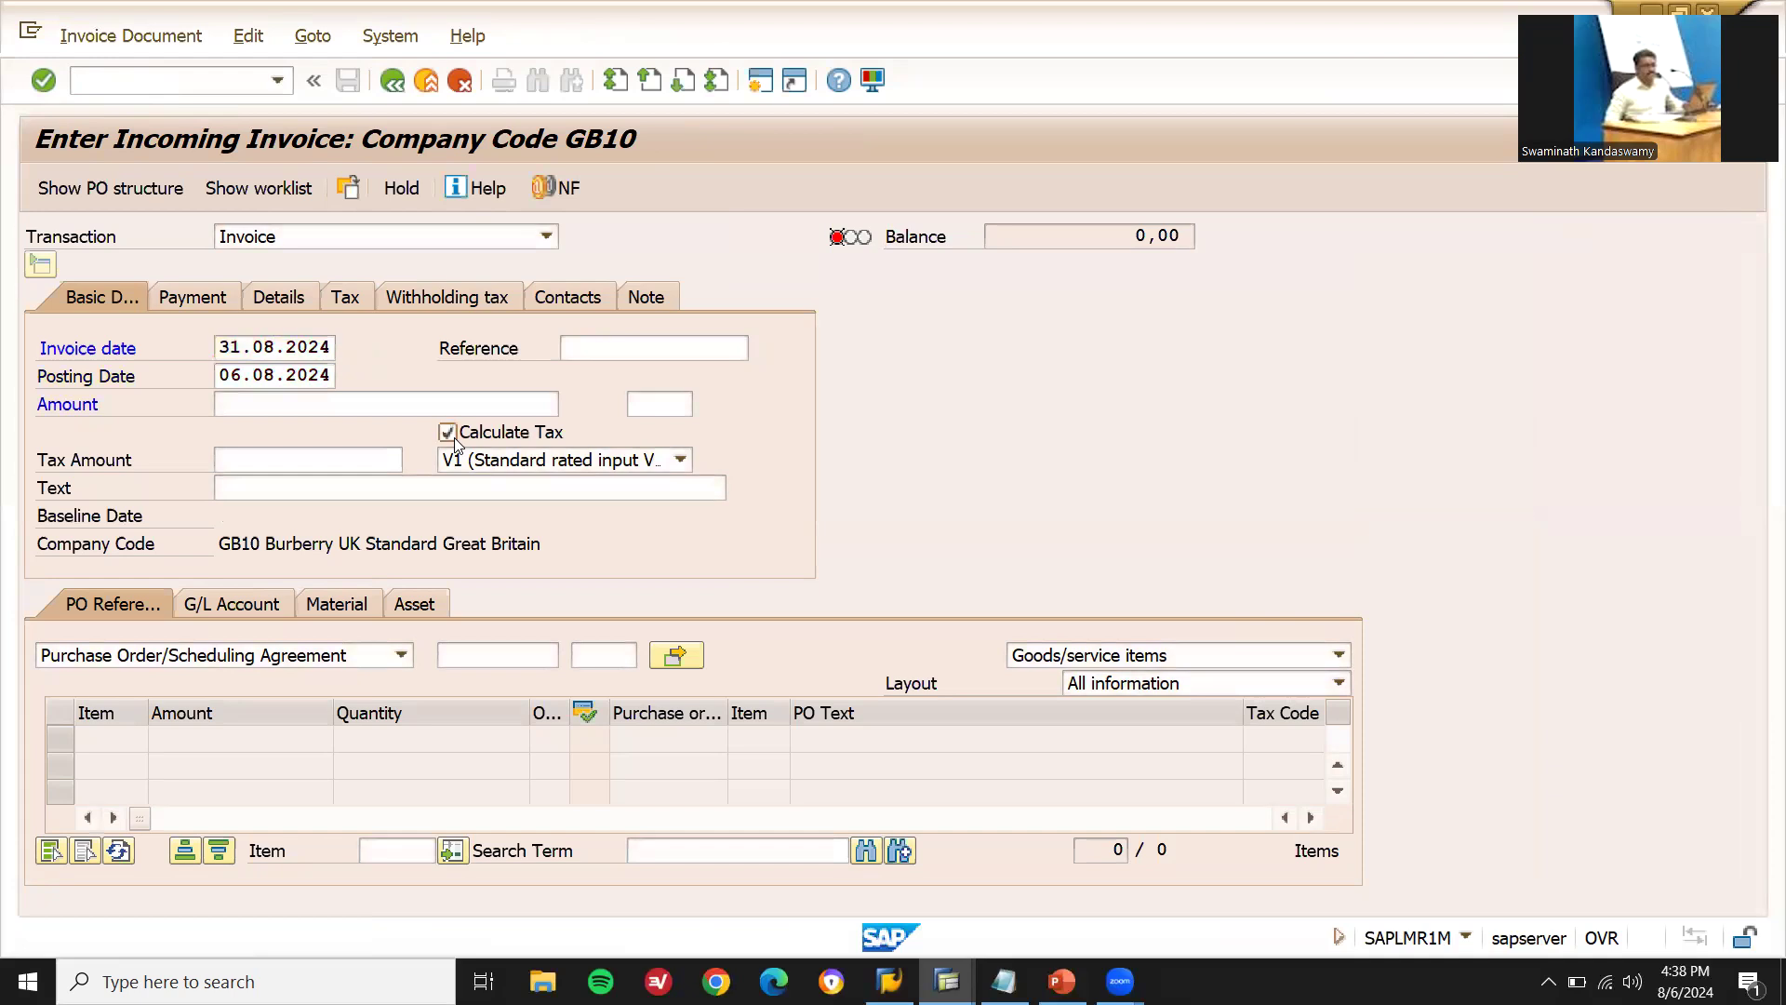
pyautogui.click(505, 655)
pyautogui.hotkey('ctrl', 'v')
pyautogui.press('Return')
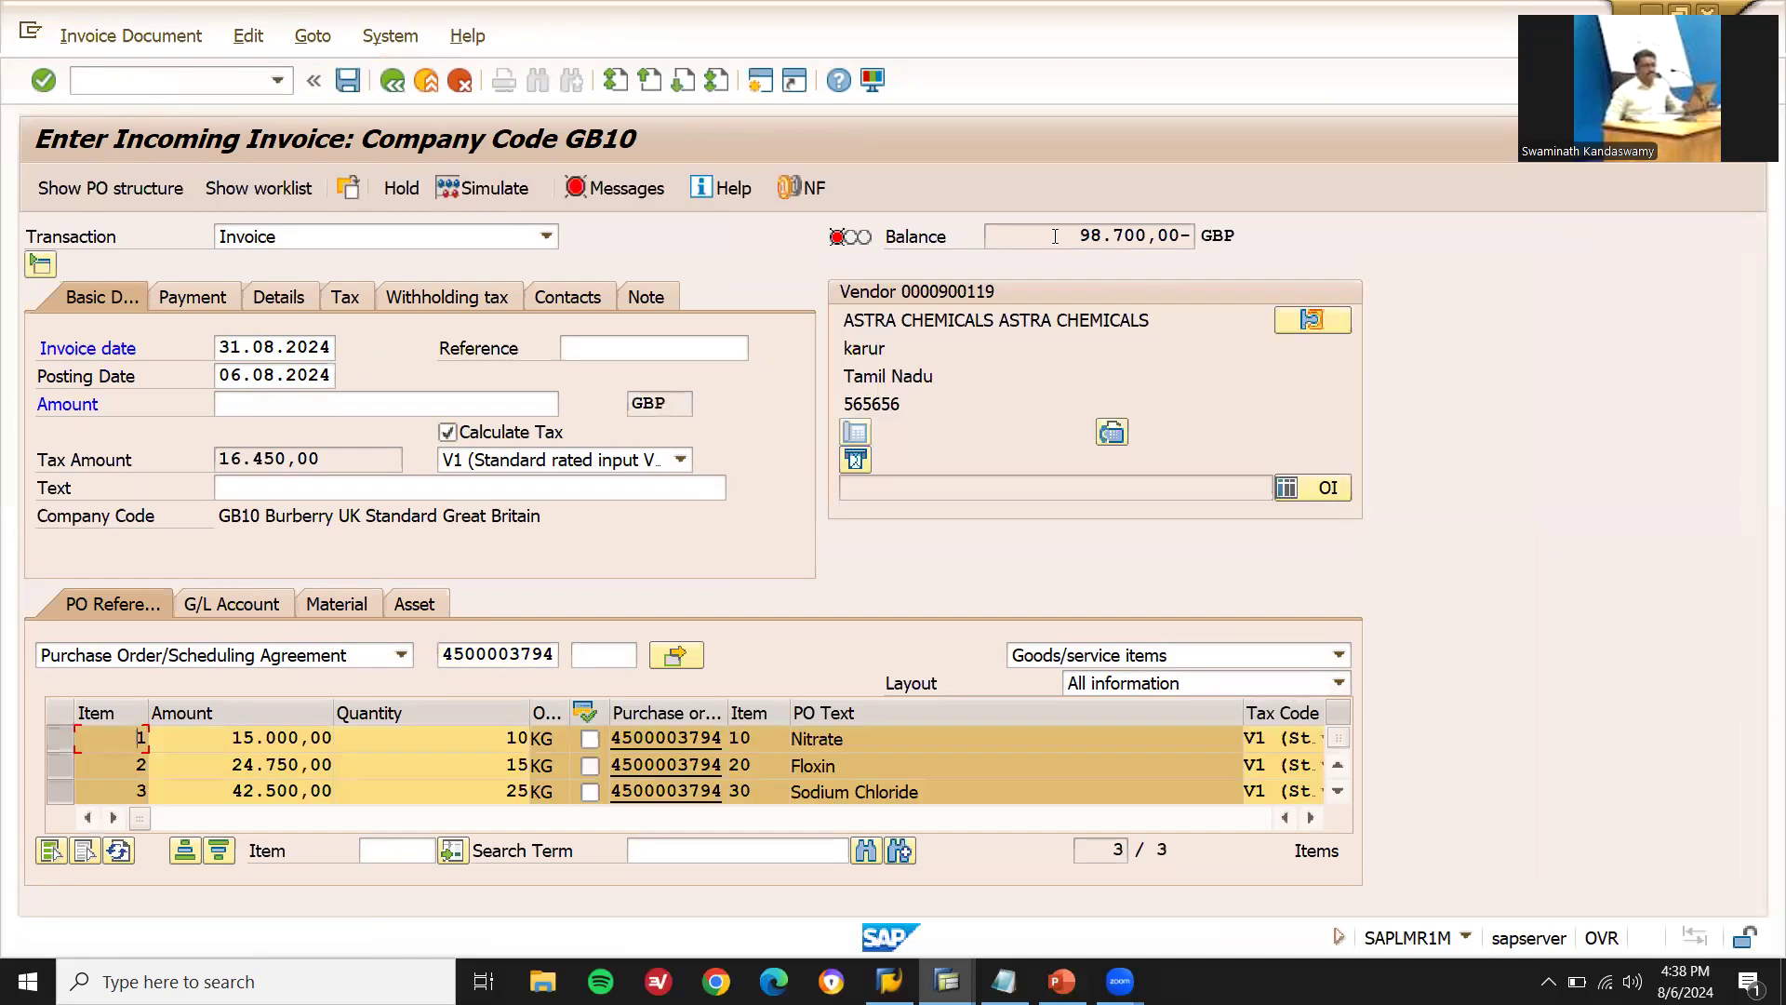
pyautogui.click(480, 398)
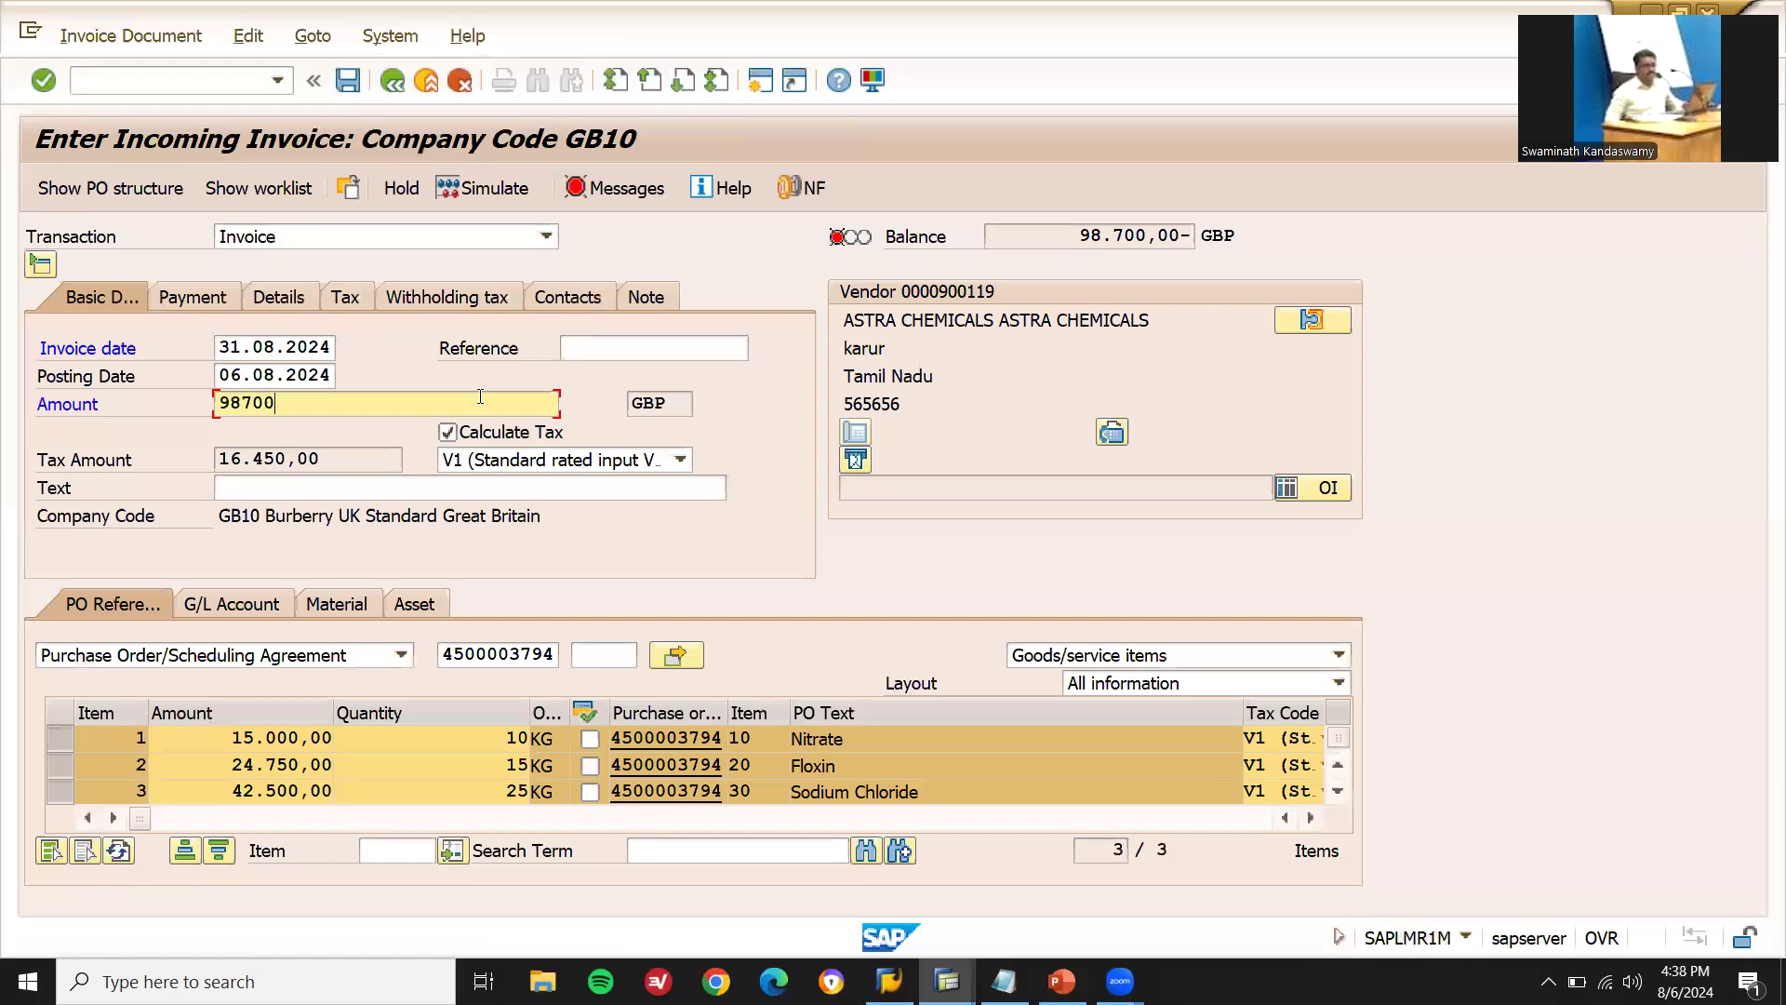
pyautogui.press('Return')
# - Set baseline date 31.08.2024, post the invoice and return to the main menu
pyautogui.click(191, 298)
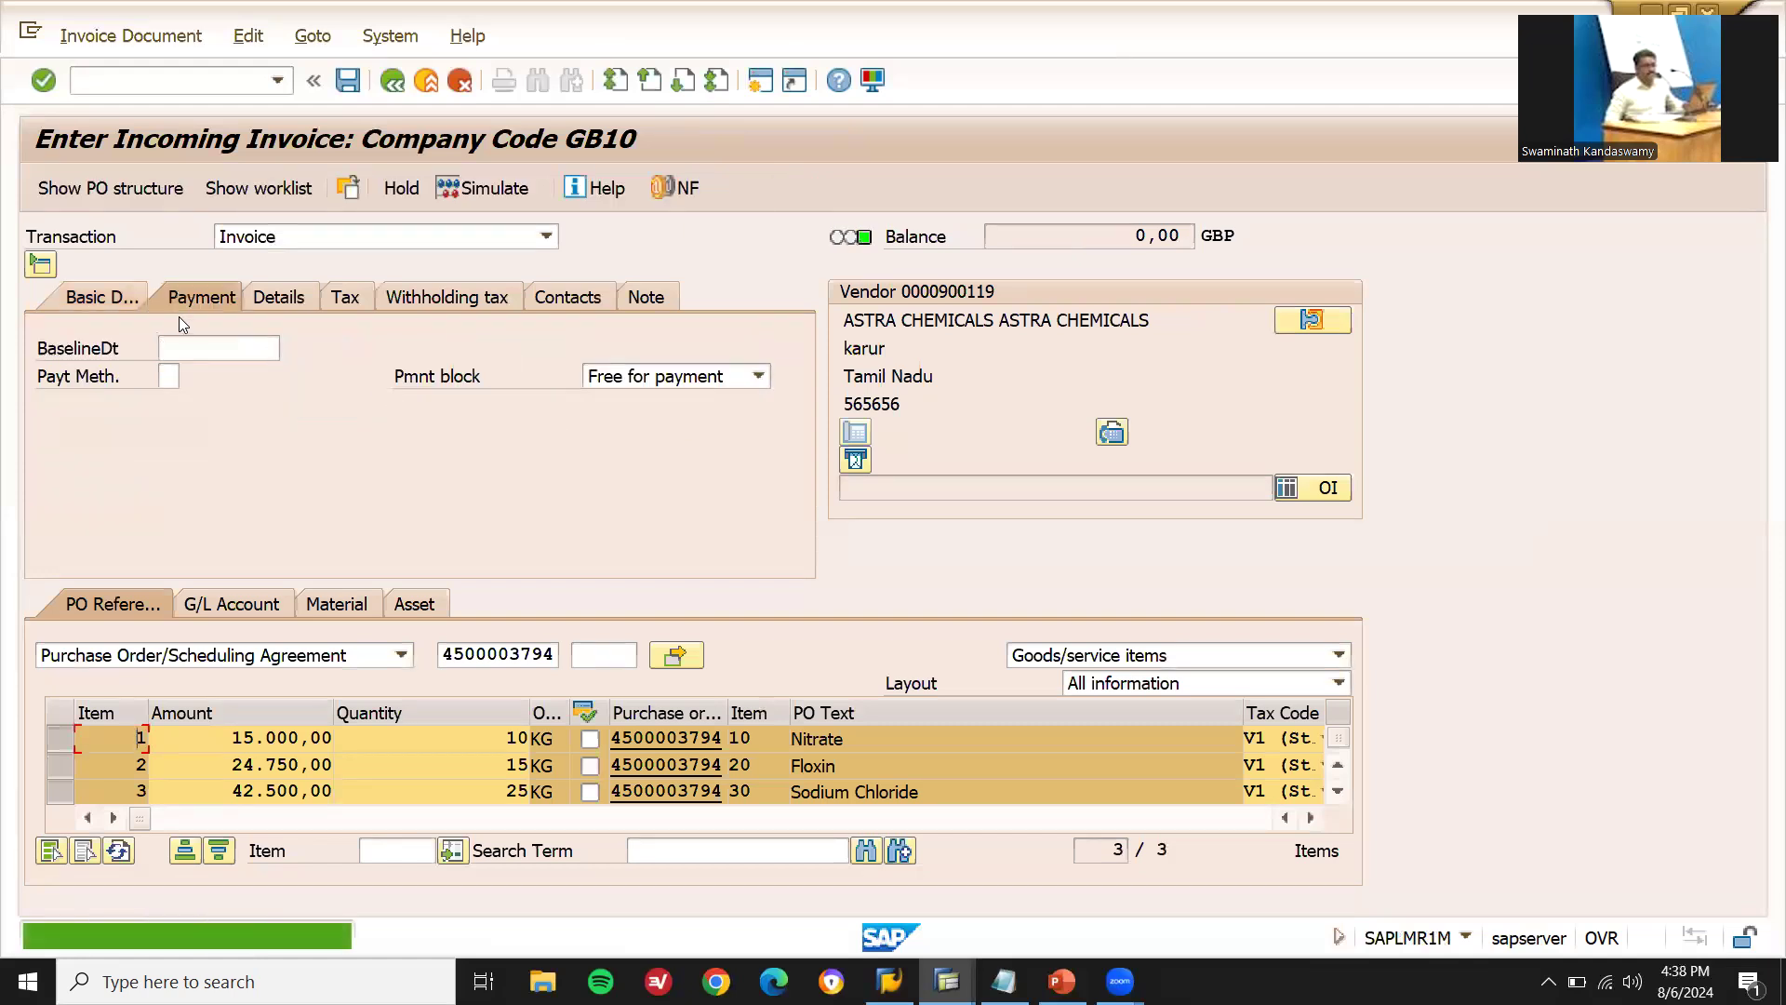
pyautogui.click(179, 346)
pyautogui.press('Down')
pyautogui.press('Return')
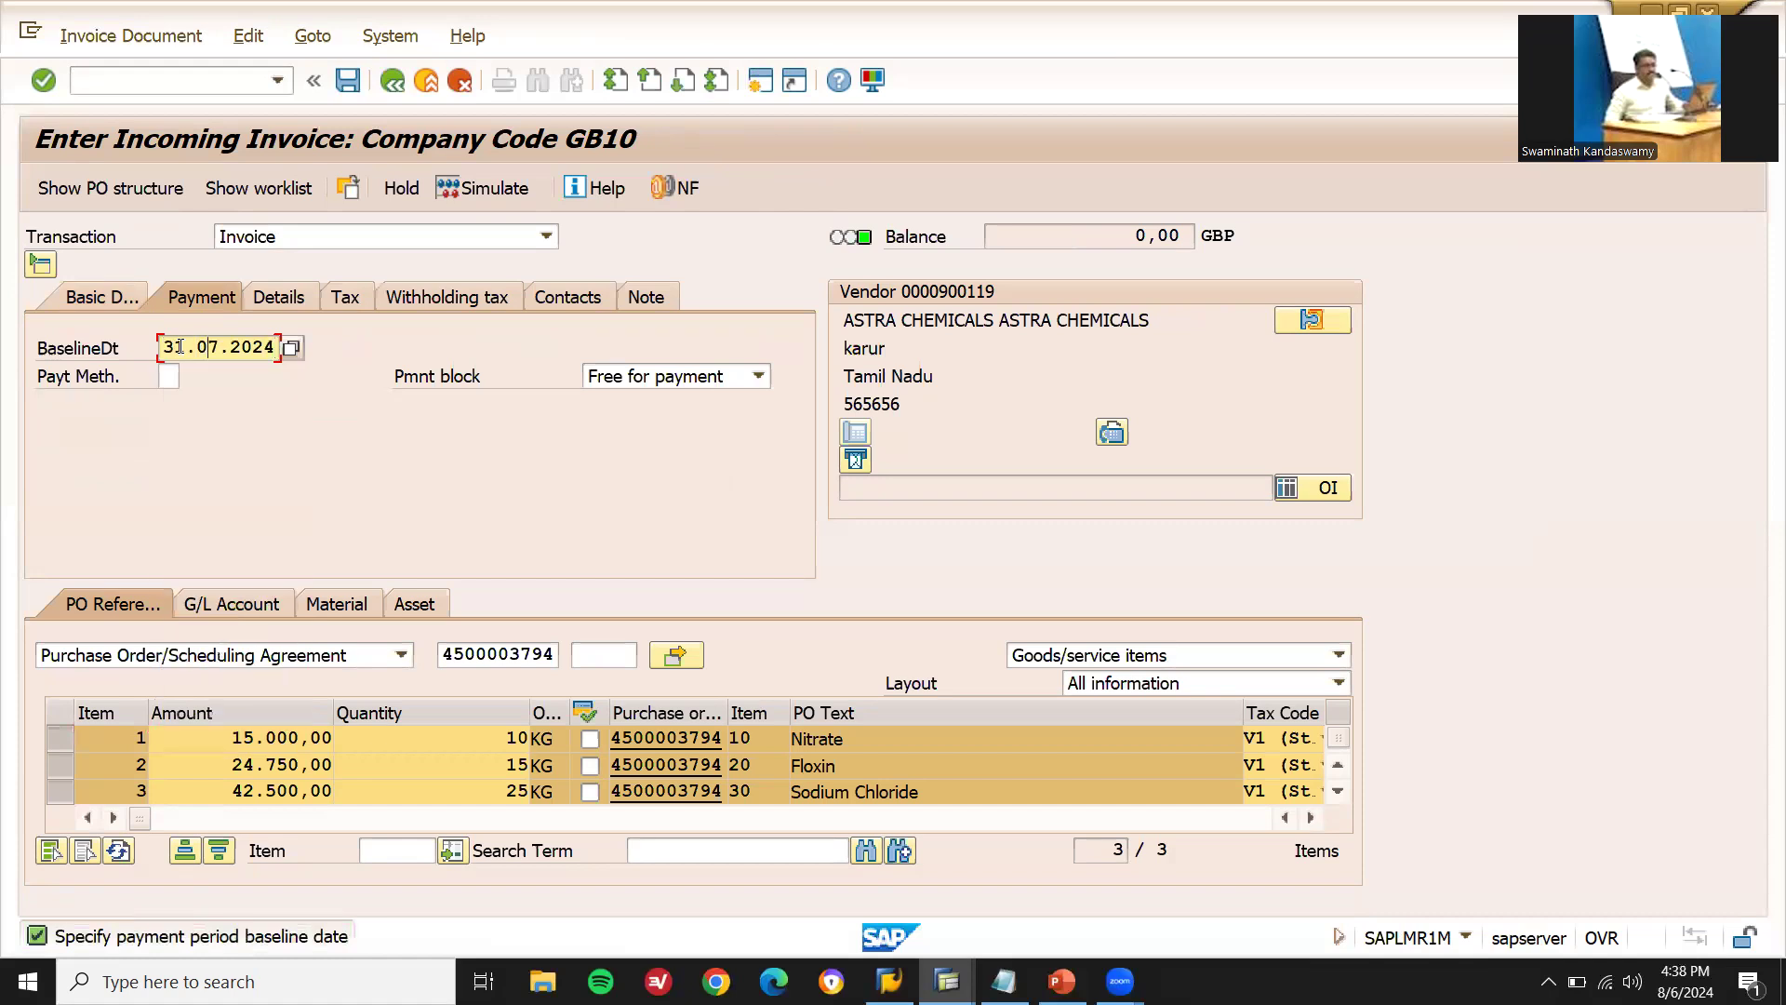
pyautogui.write('8')
pyautogui.press('Return')
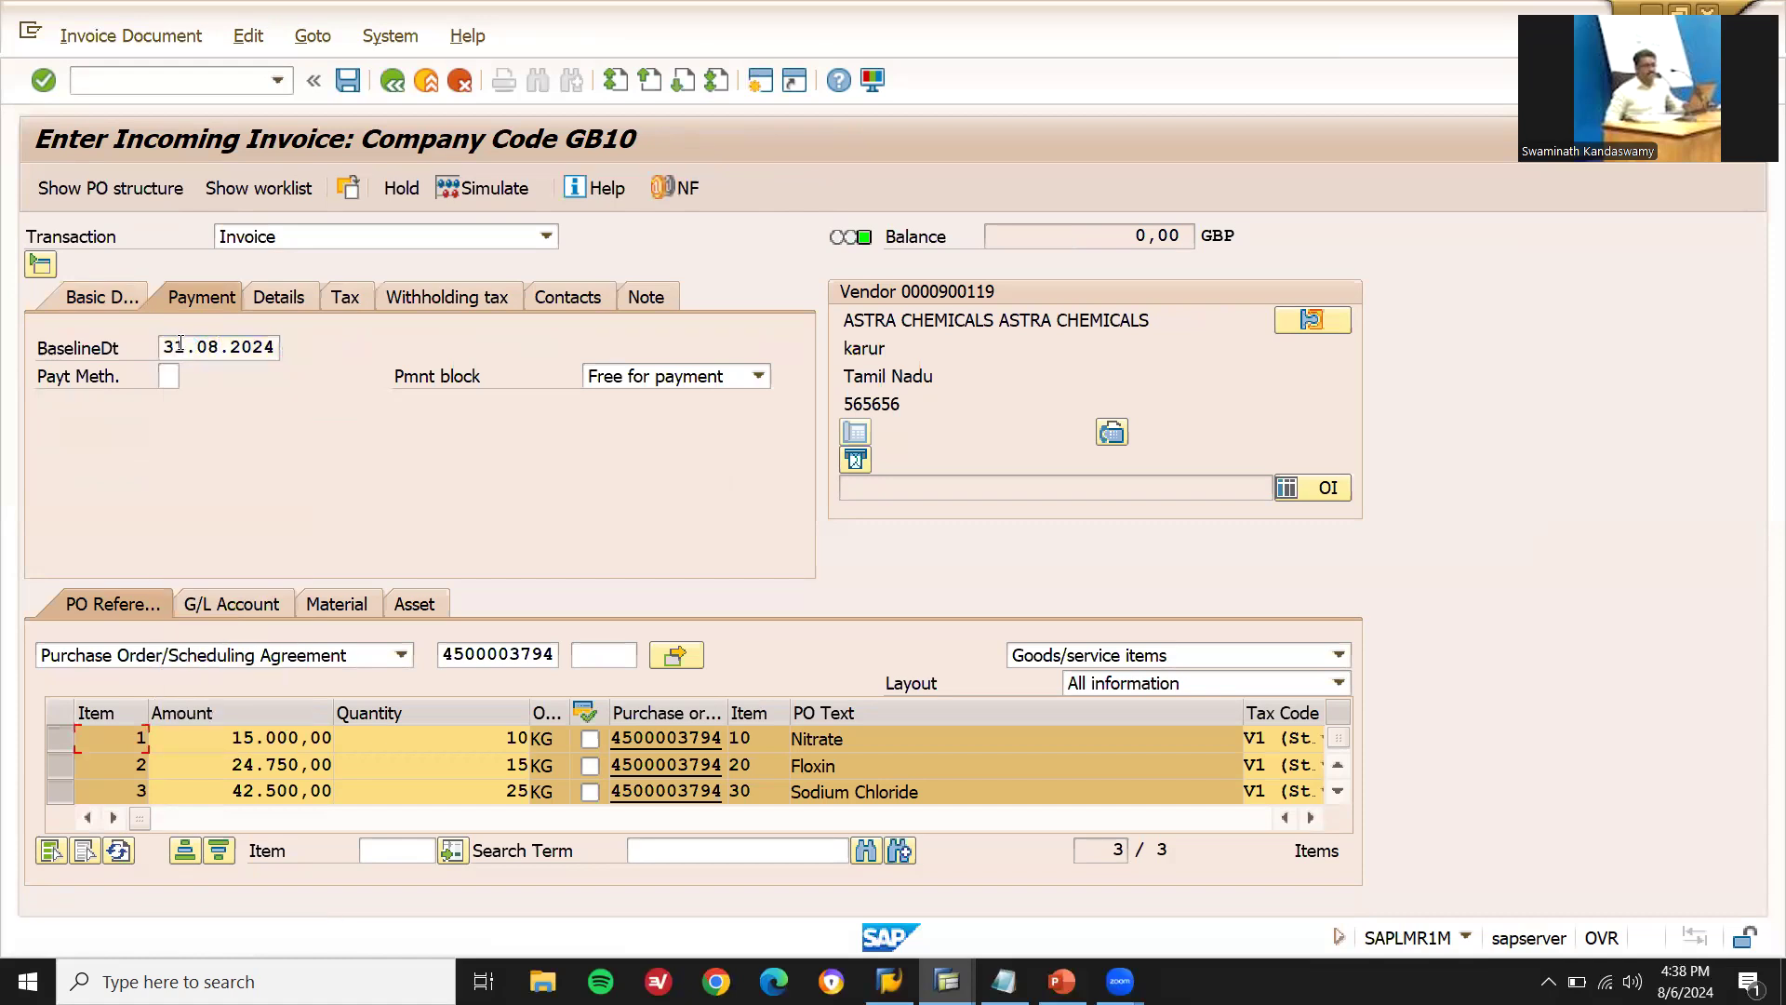
pyautogui.click(354, 82)
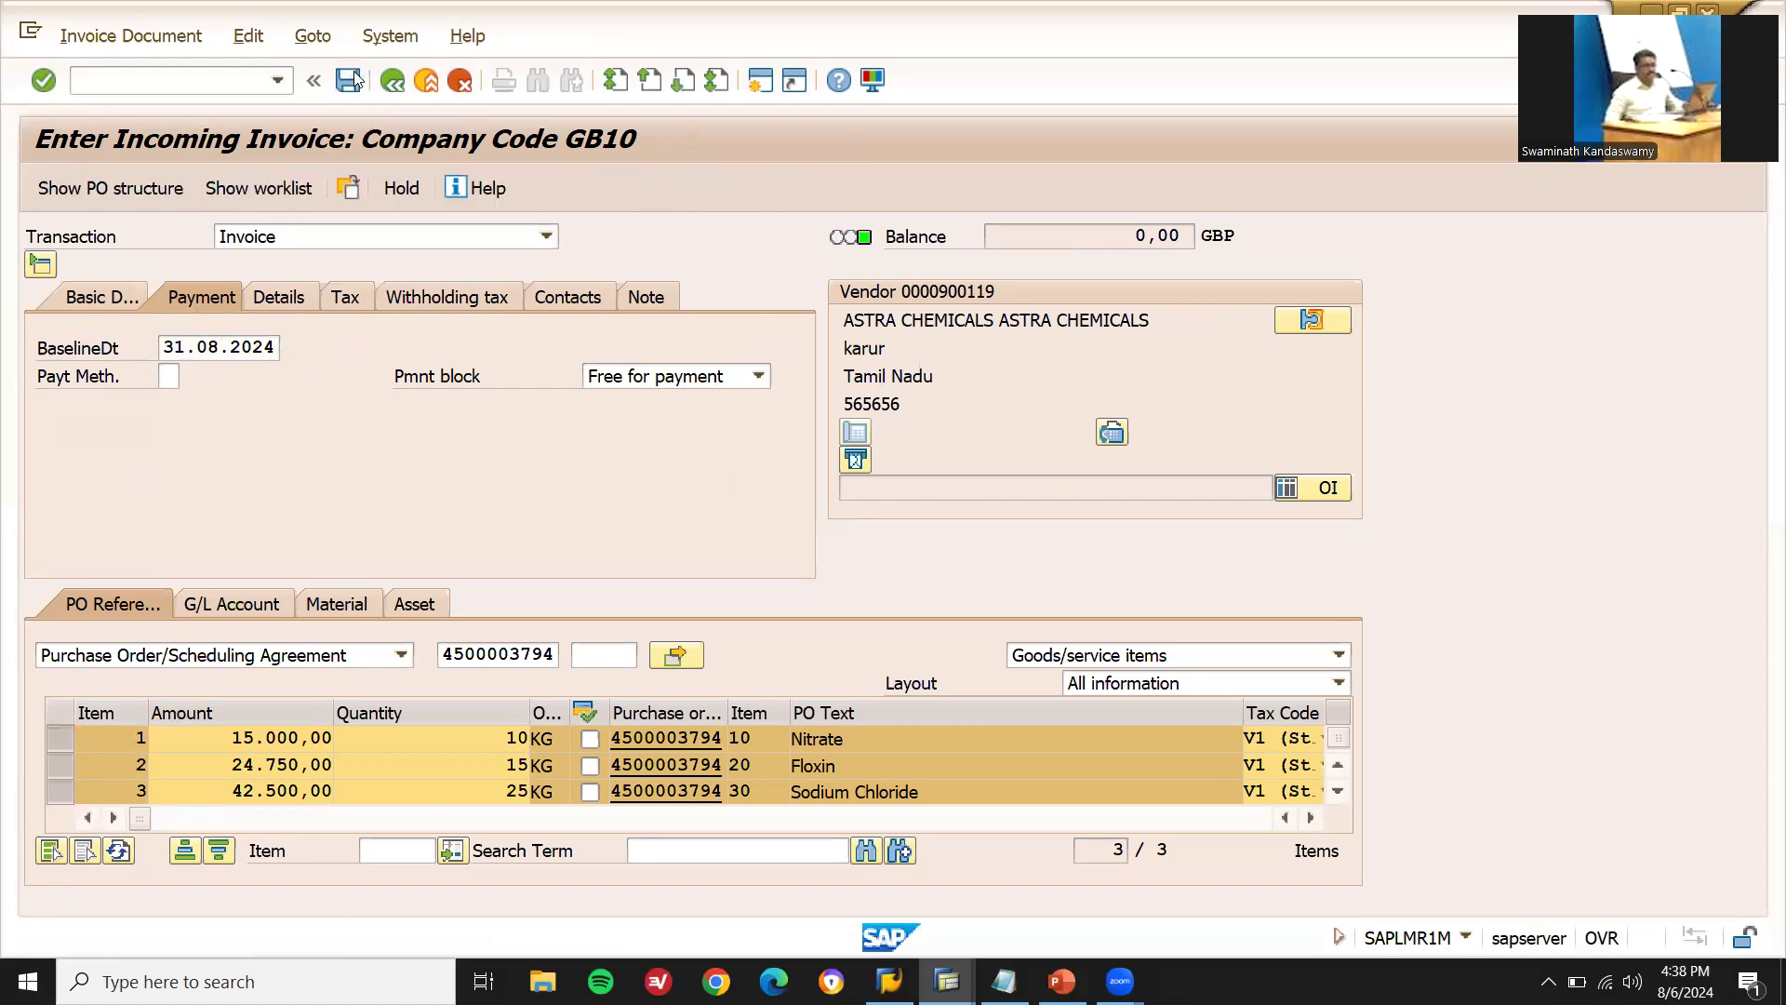
pyautogui.click(207, 82)
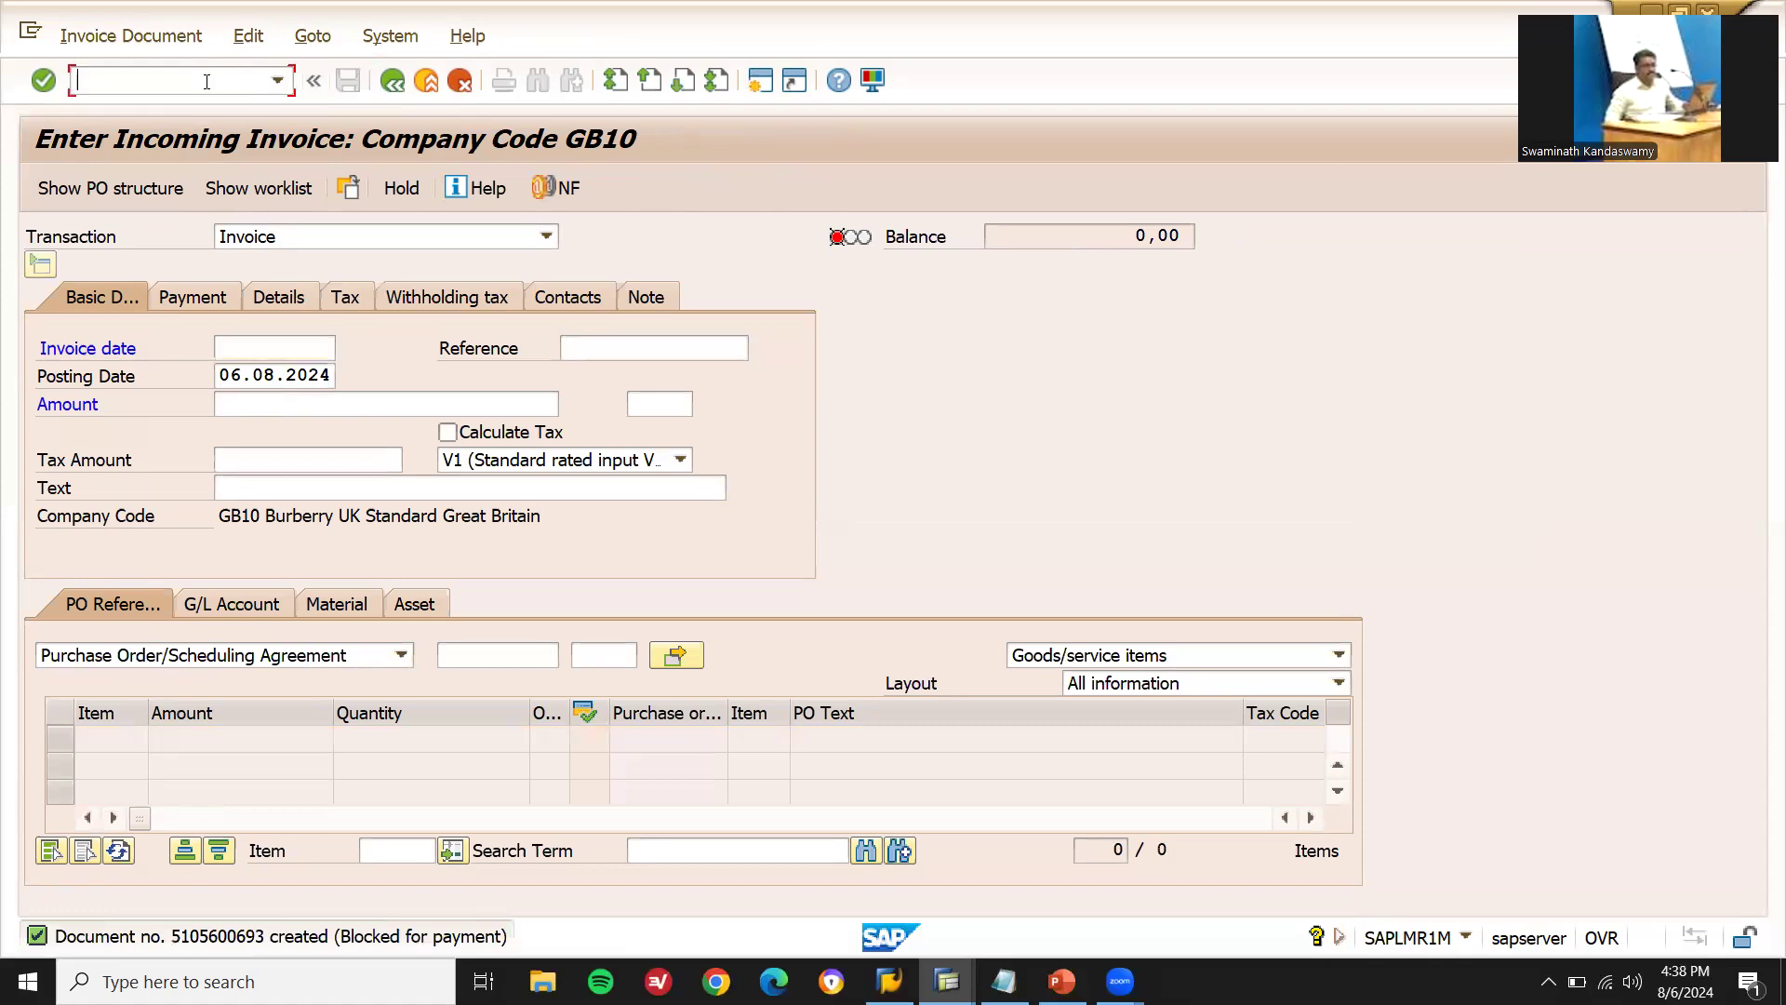
pyautogui.press('Return')
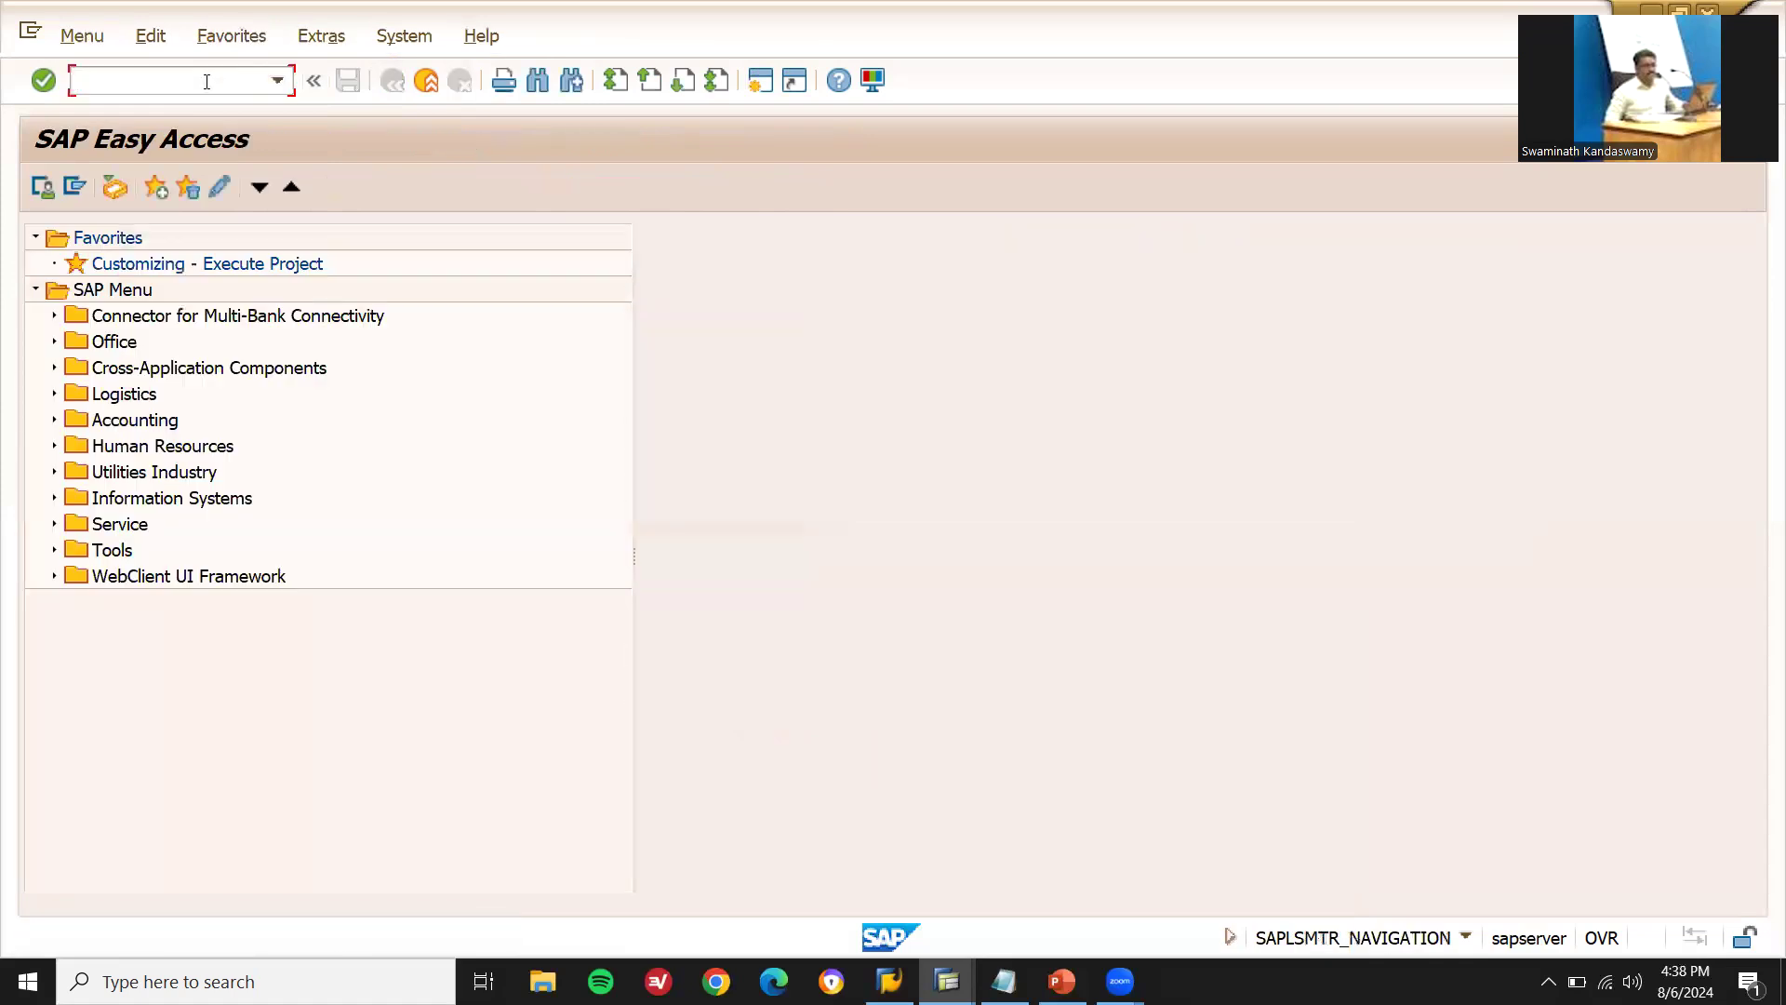